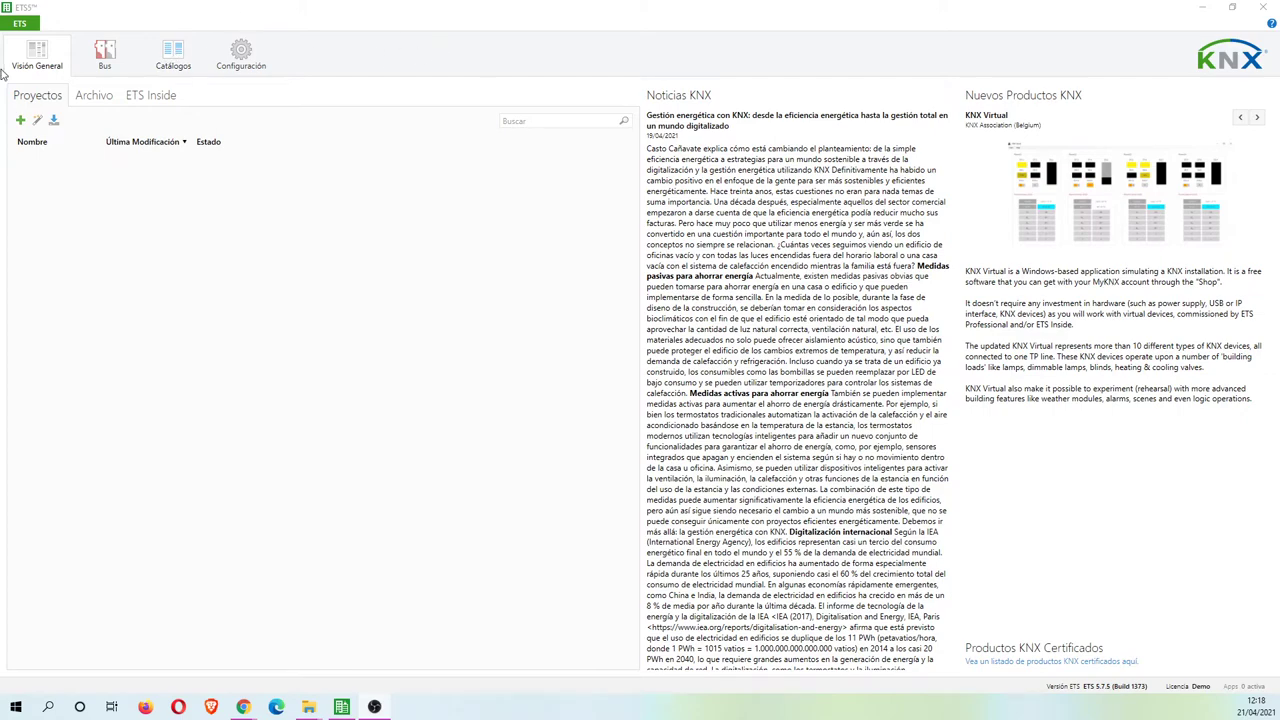
click(1201, 8)
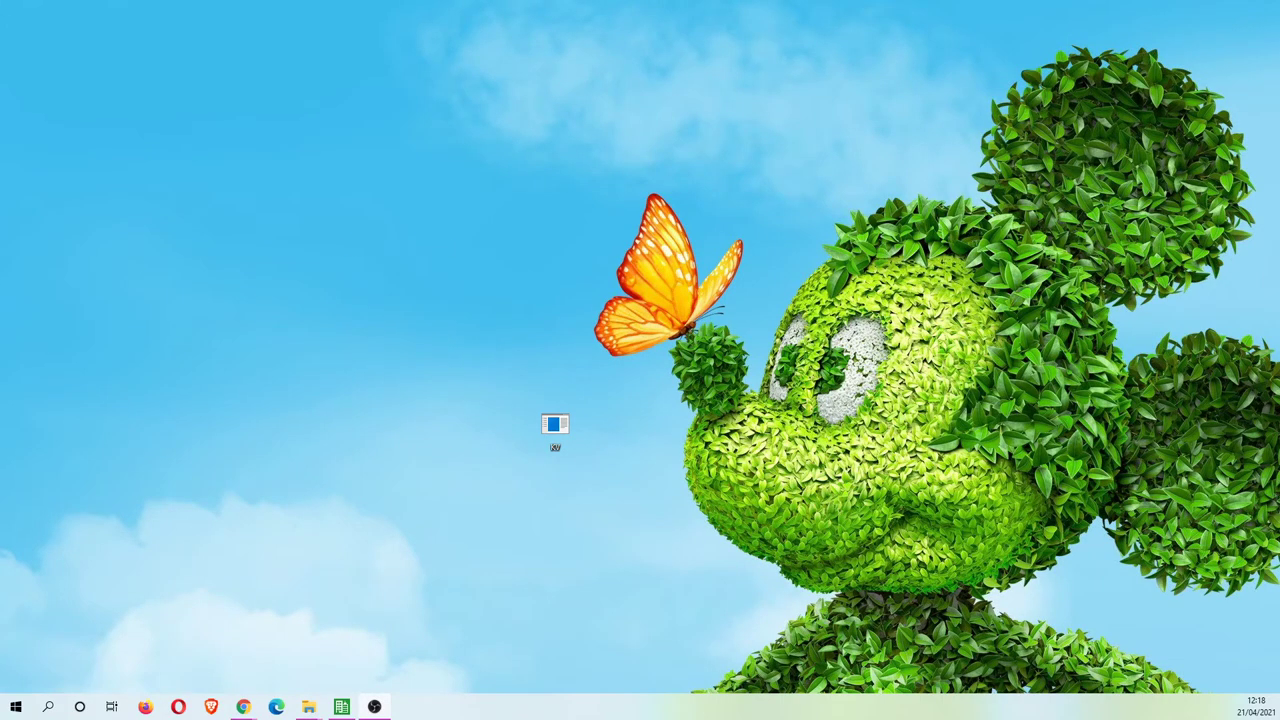
key(alt+Tab)
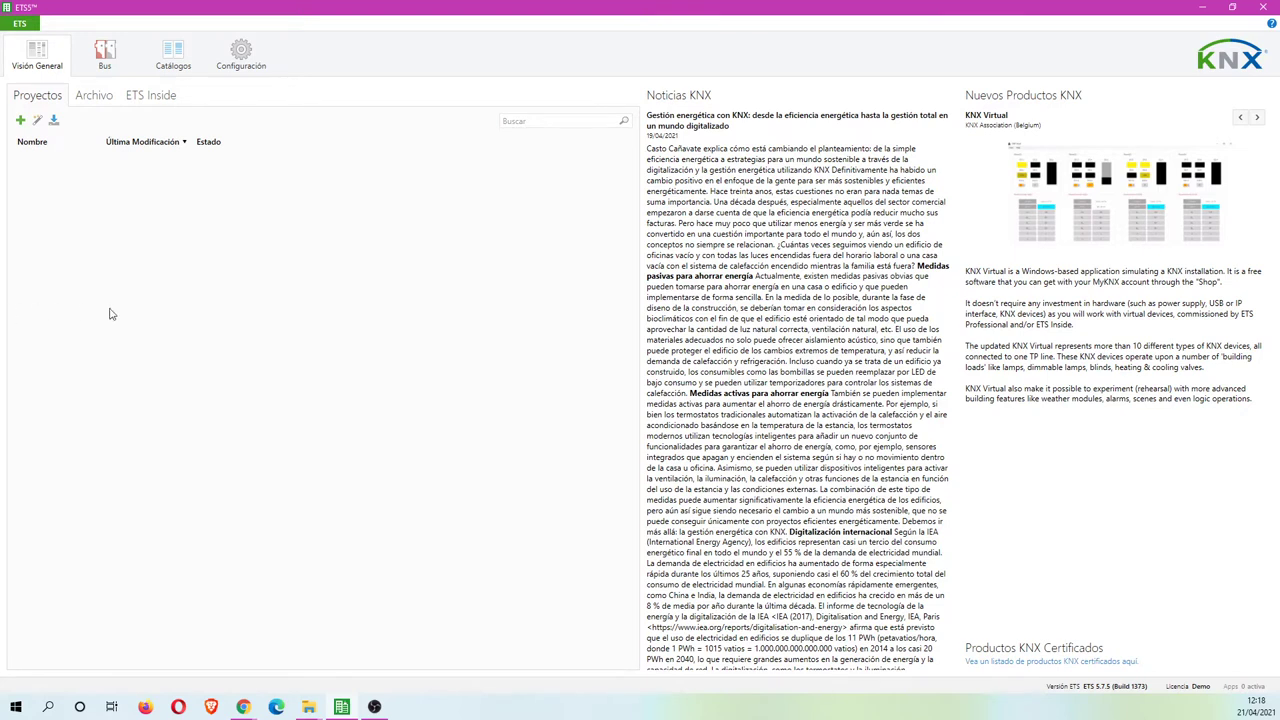
List the KNX Association products in the catalogues, widen the order number column and sort the list by order number
click(173, 64)
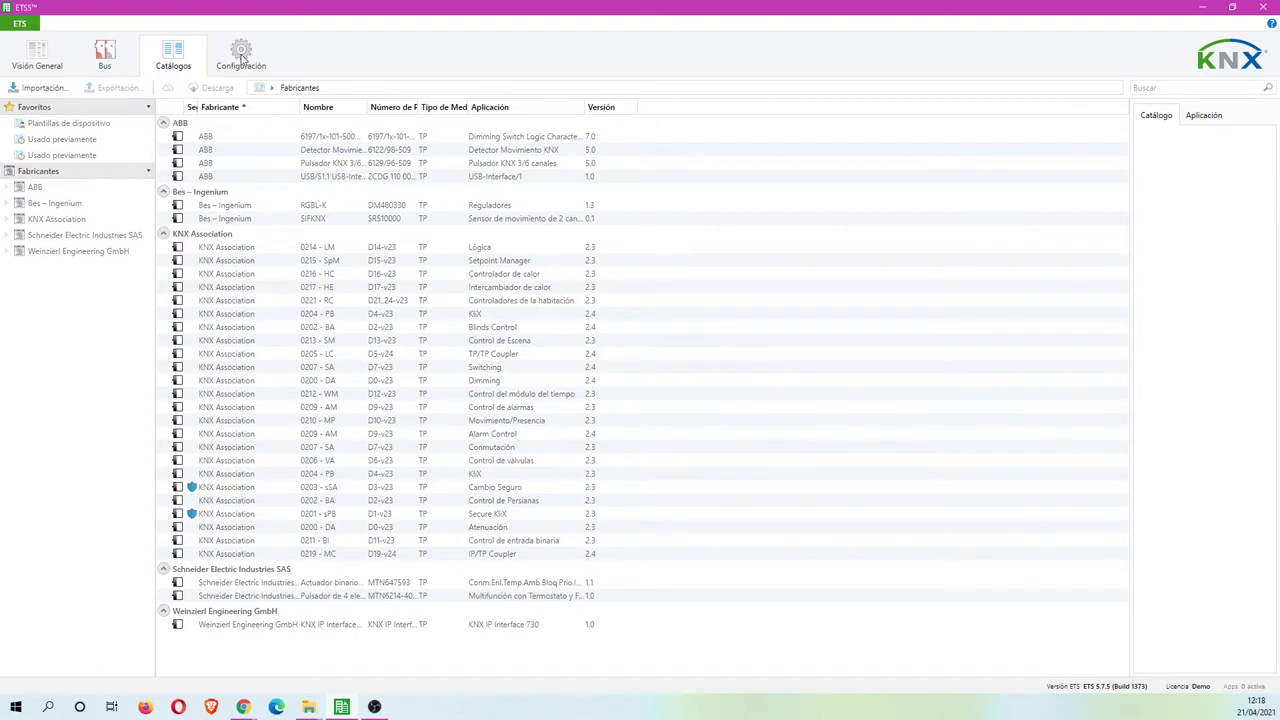
click(62, 226)
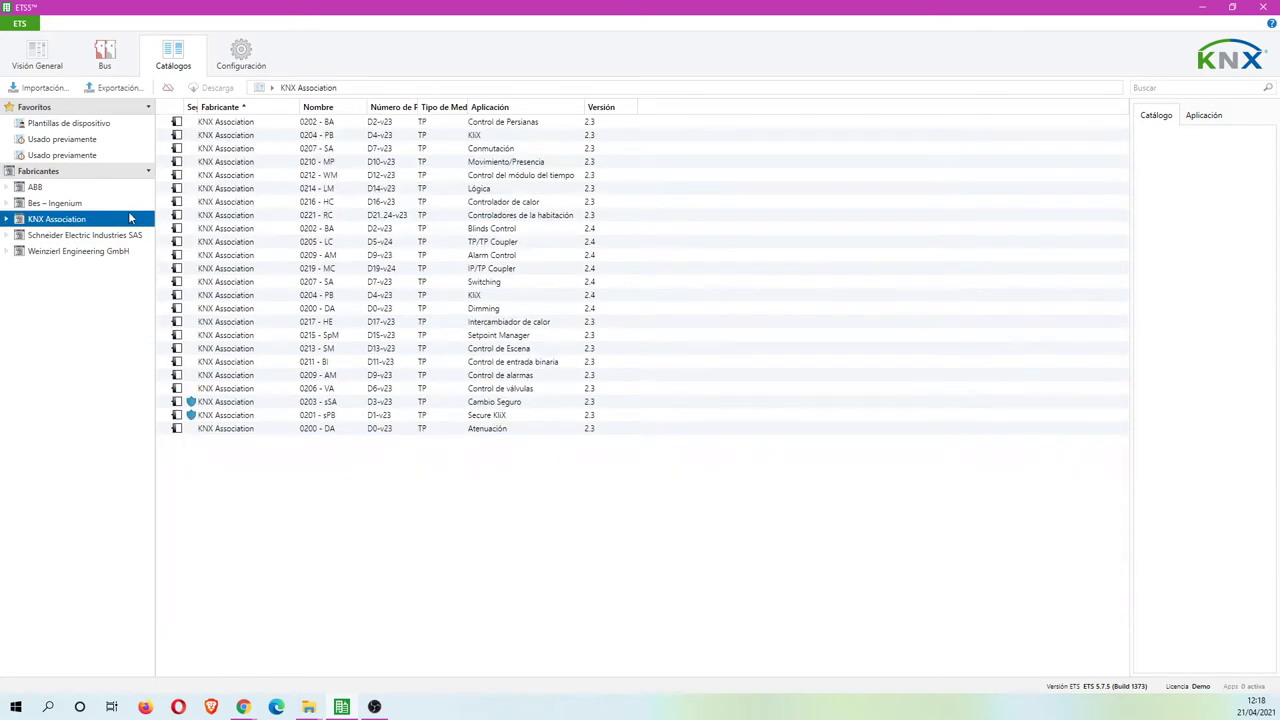
drag(418, 106, 458, 105)
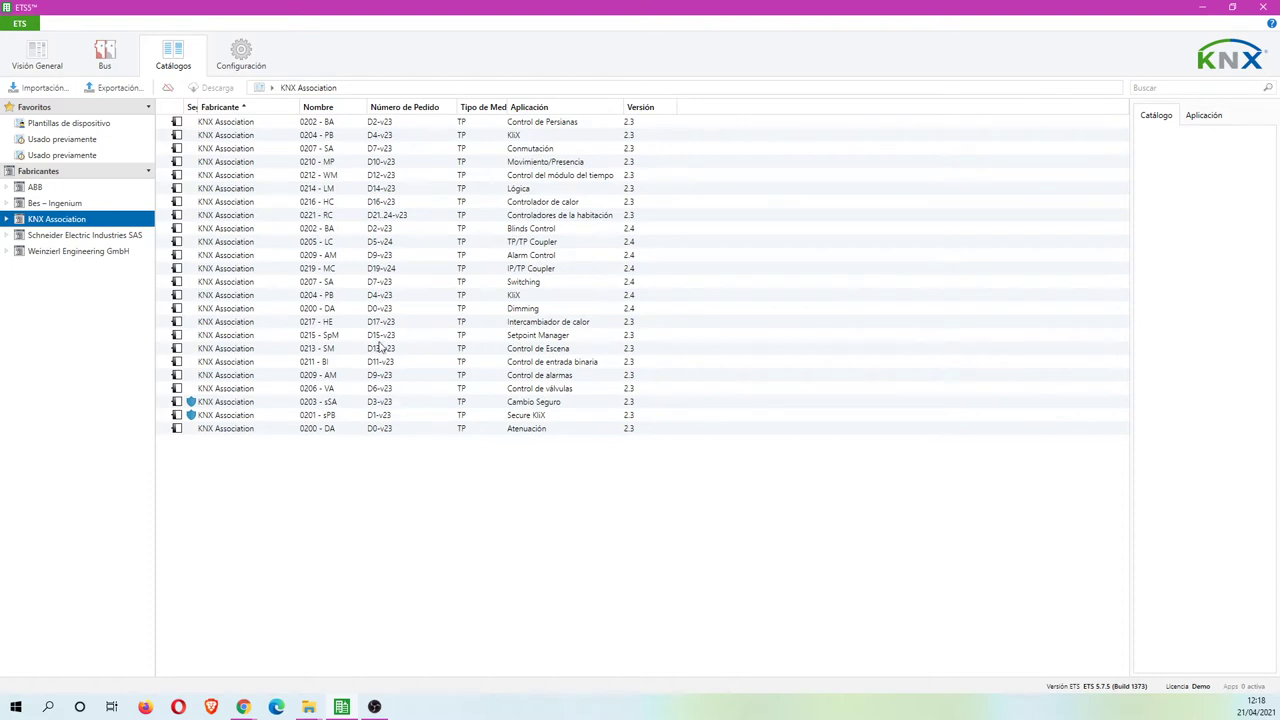
click(403, 108)
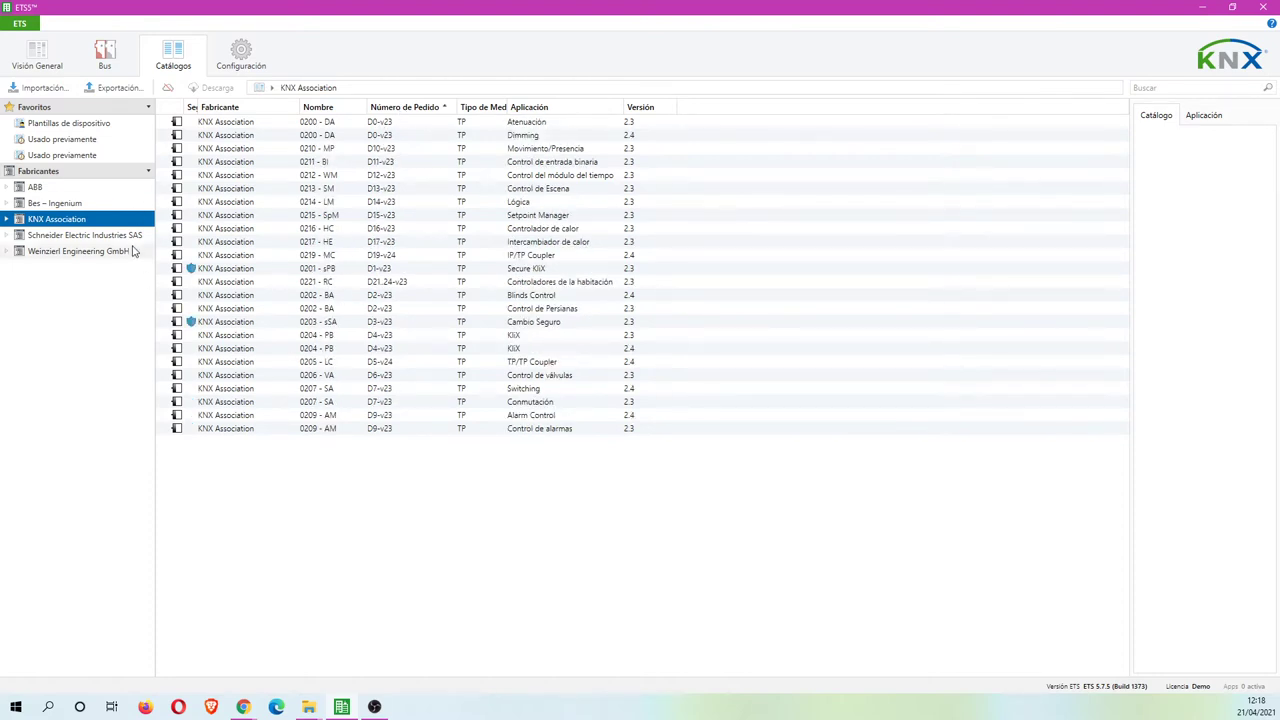
Examine the online catalogue settings and the list of manufacturers enabled there, and return to the catalogues
click(244, 55)
click(50, 160)
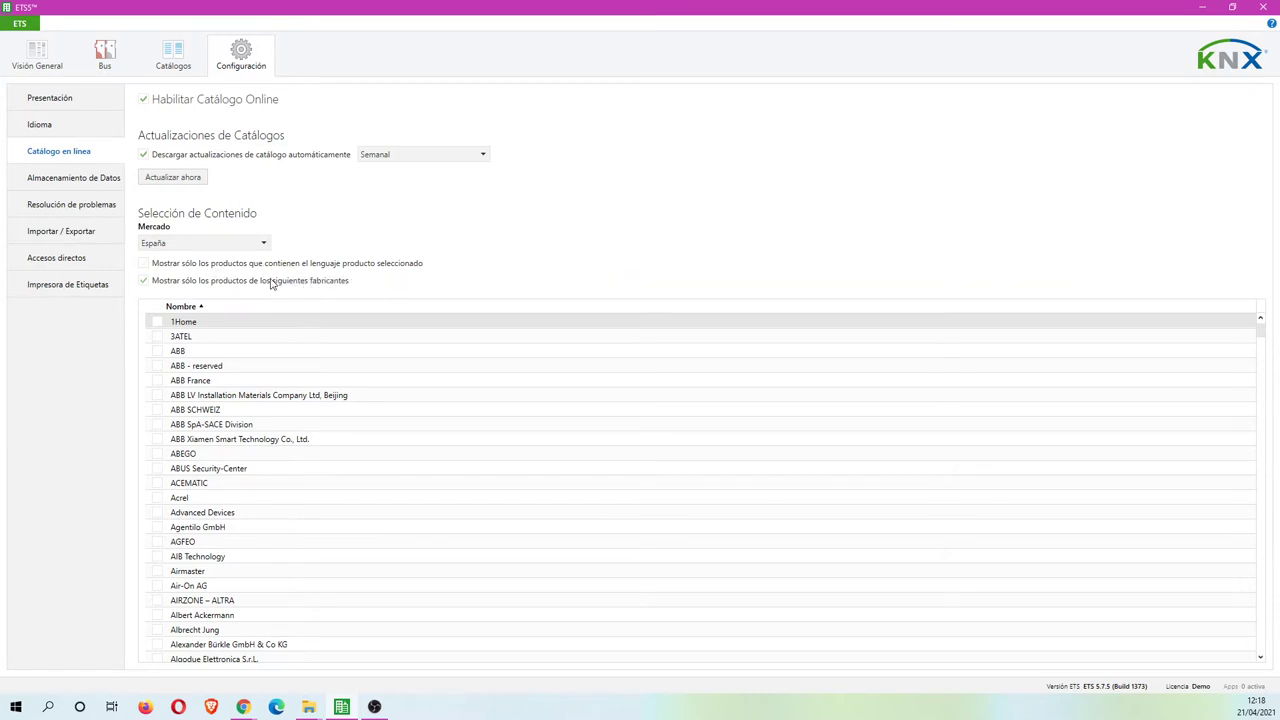
scroll(212, 480, down, 12)
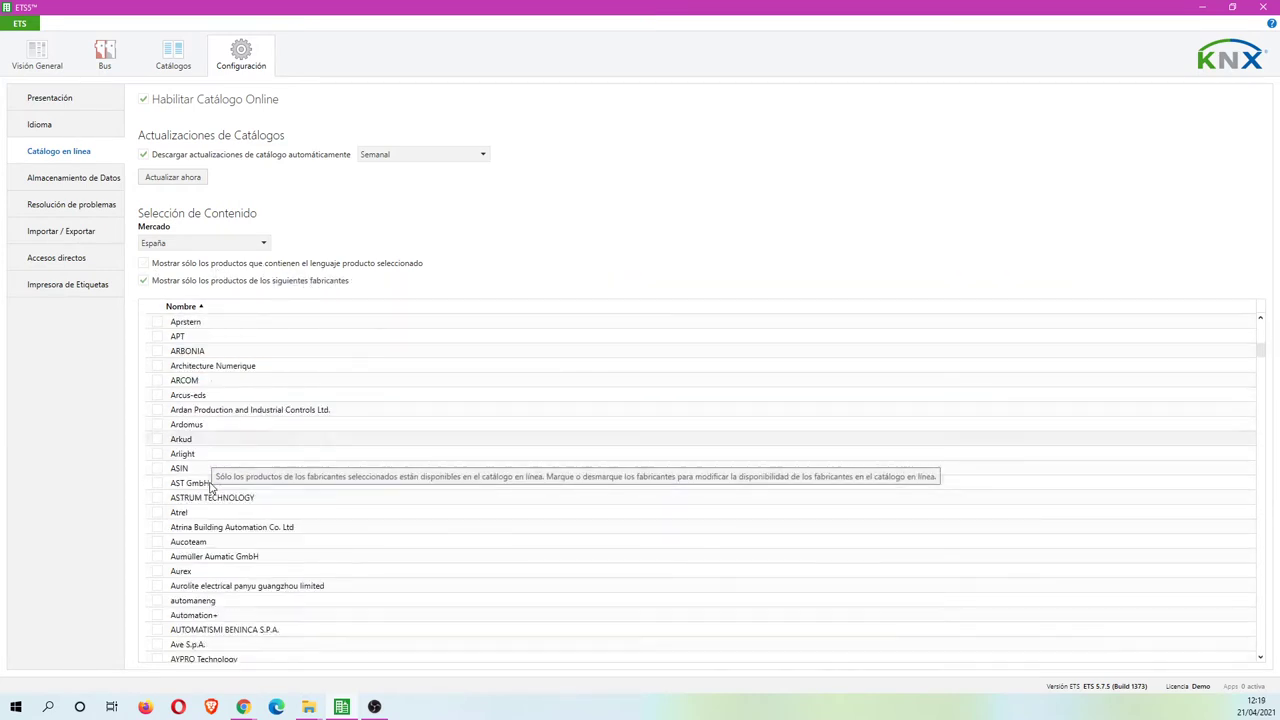
scroll(211, 485, down, 20)
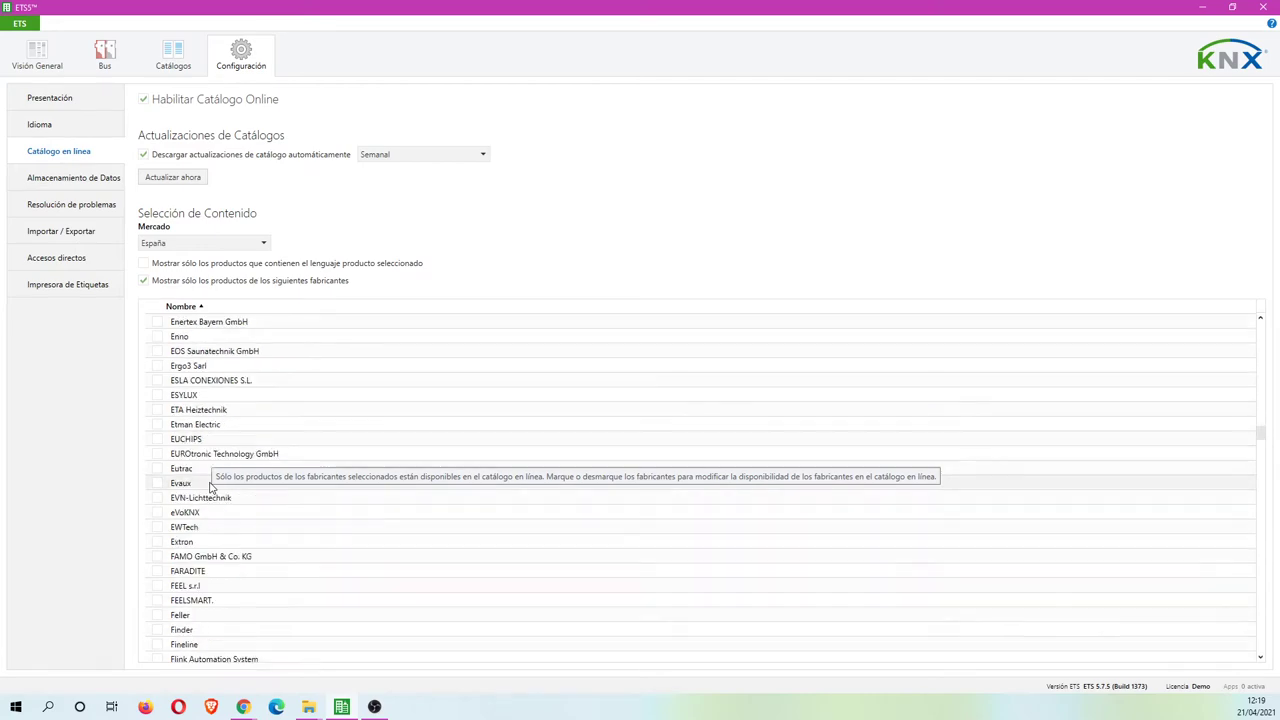
scroll(211, 487, down, 20)
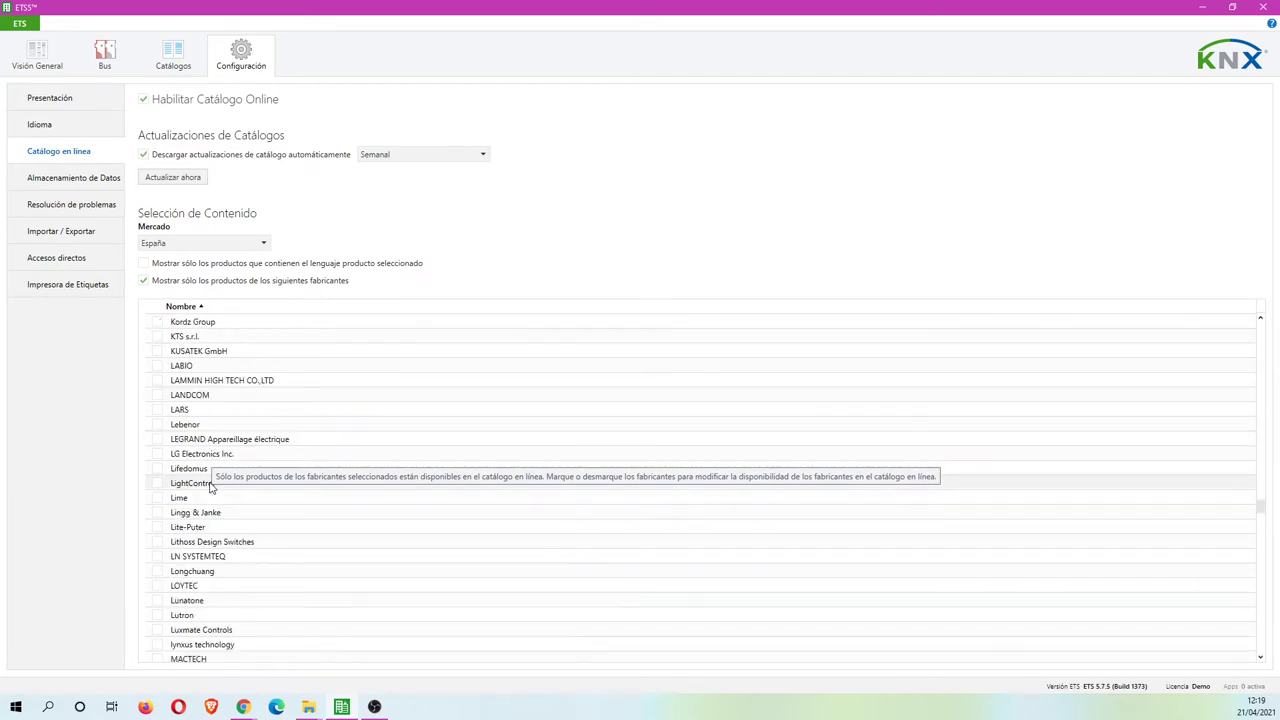
scroll(211, 487, up, 6)
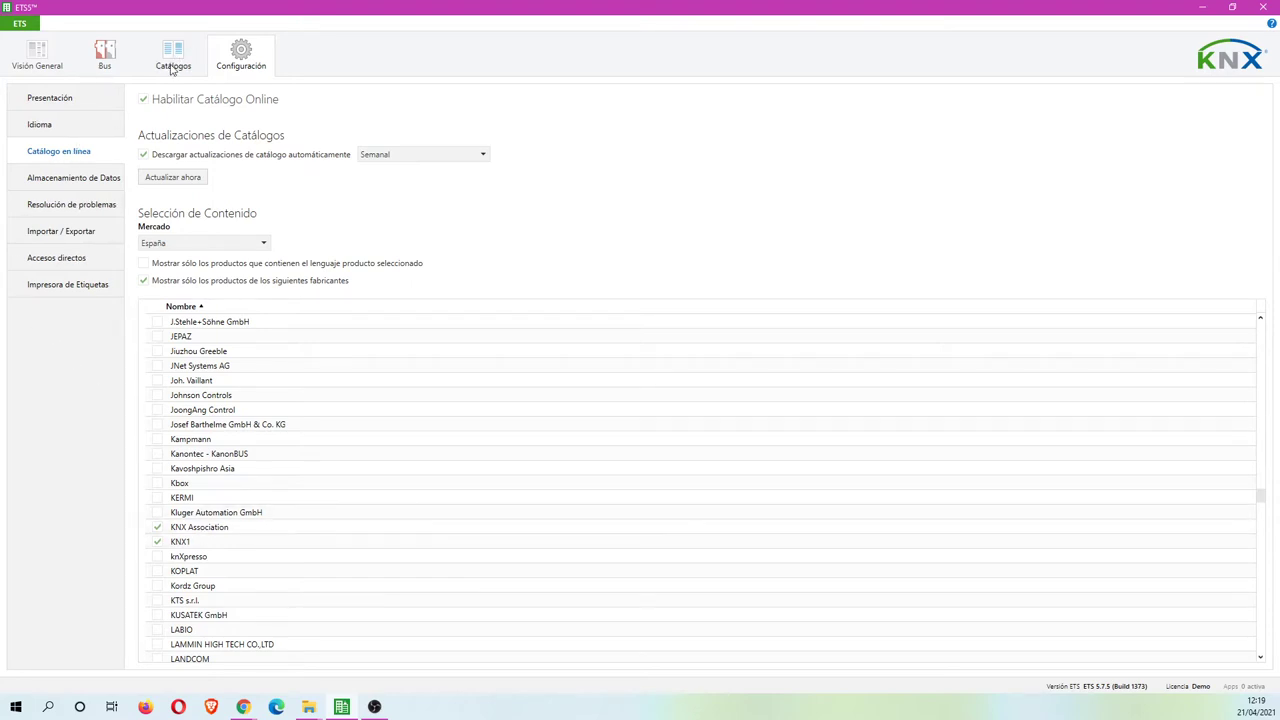
click(173, 65)
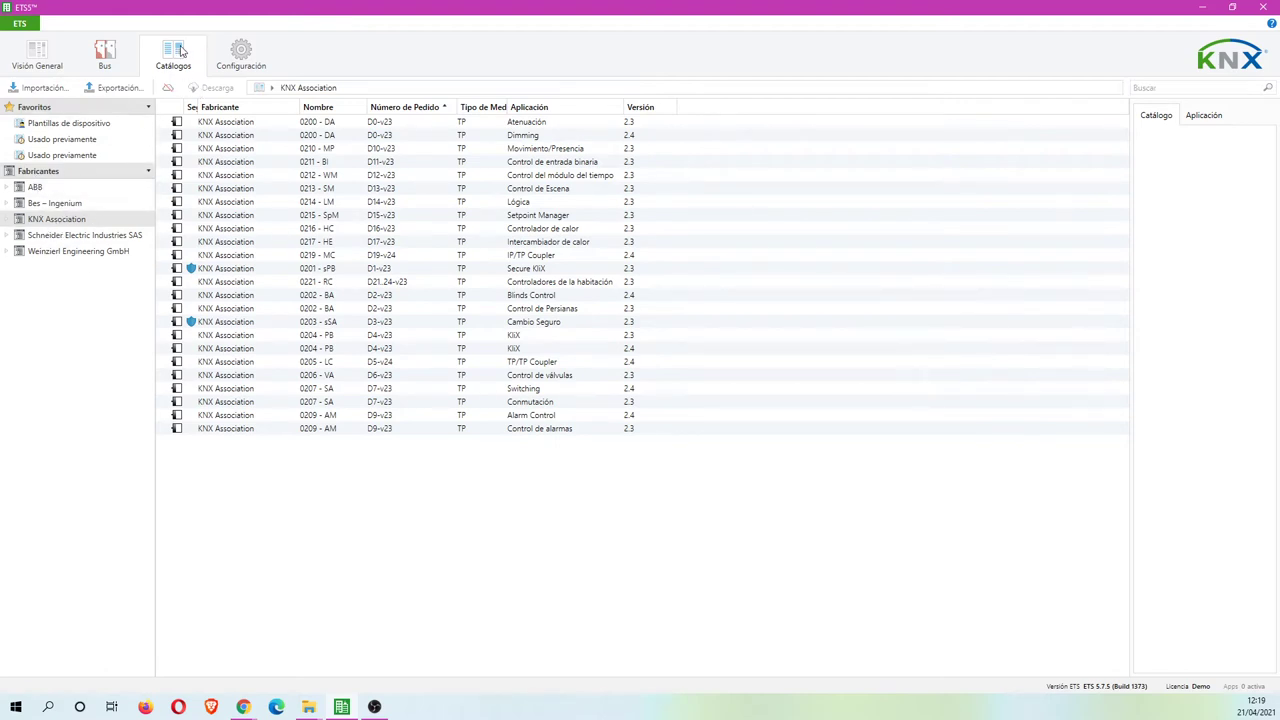
Create a new project named KNX virtual
click(35, 60)
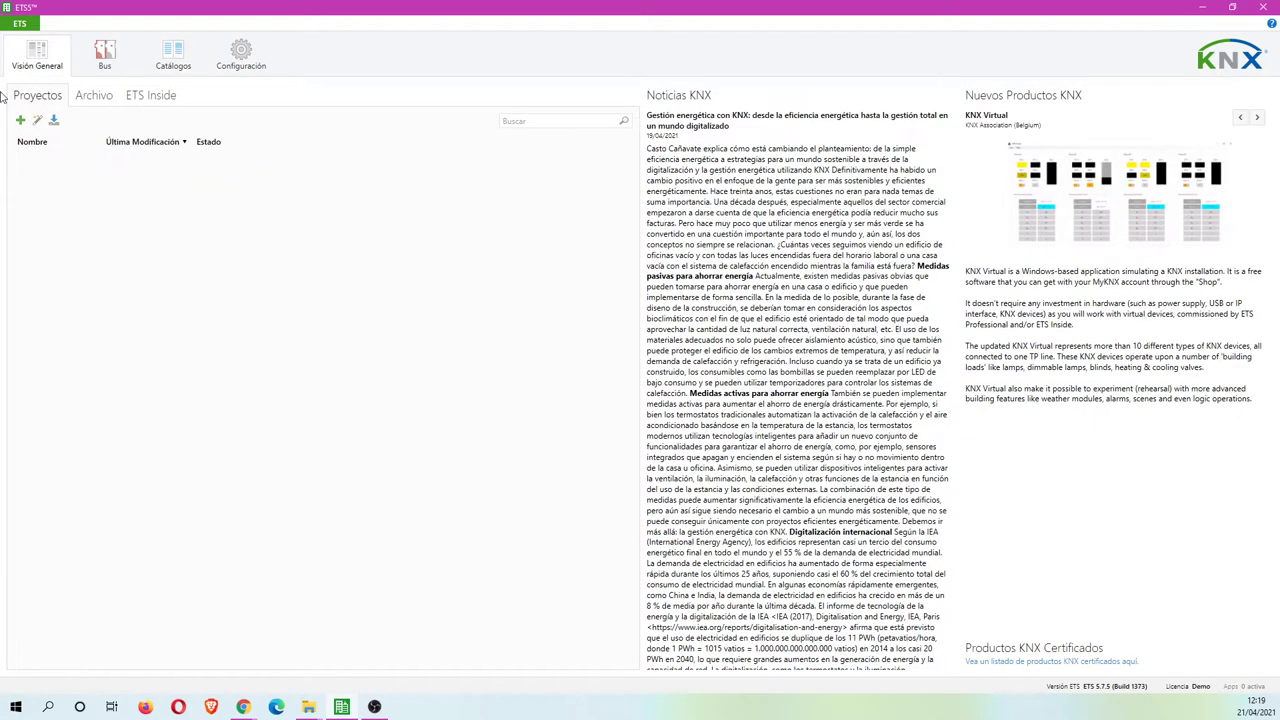
click(19, 121)
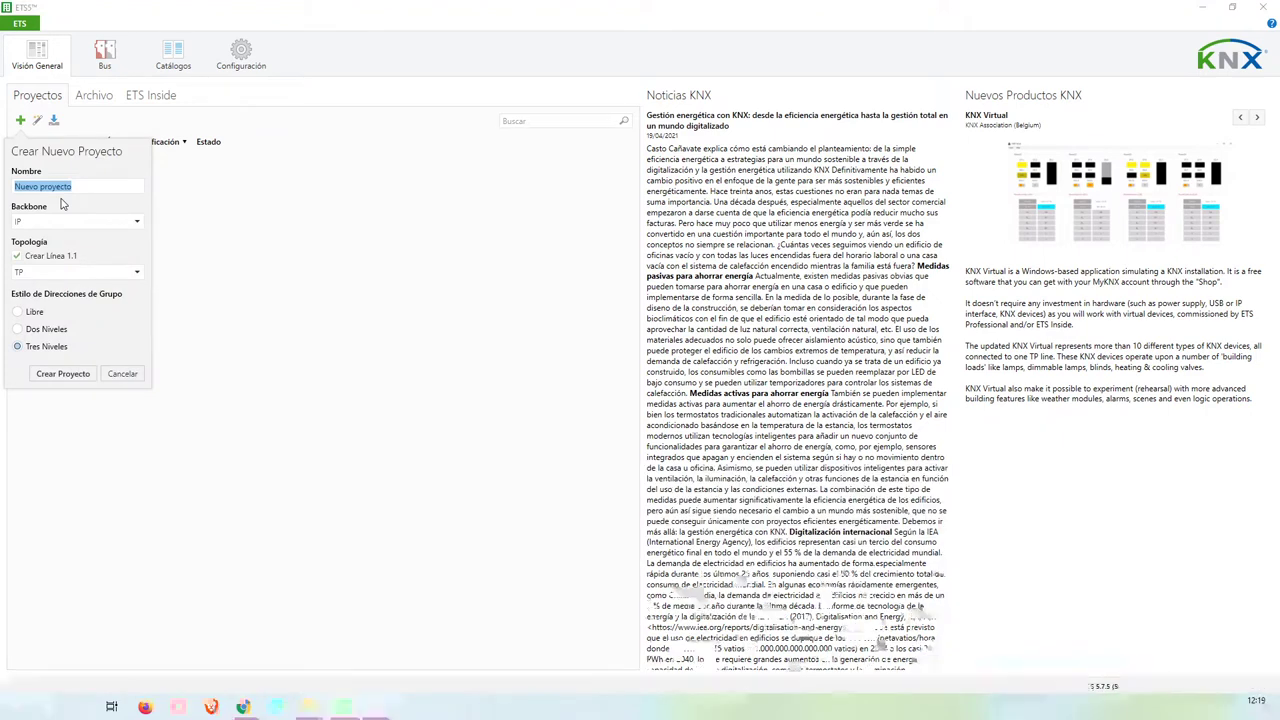
text(KNX vir)
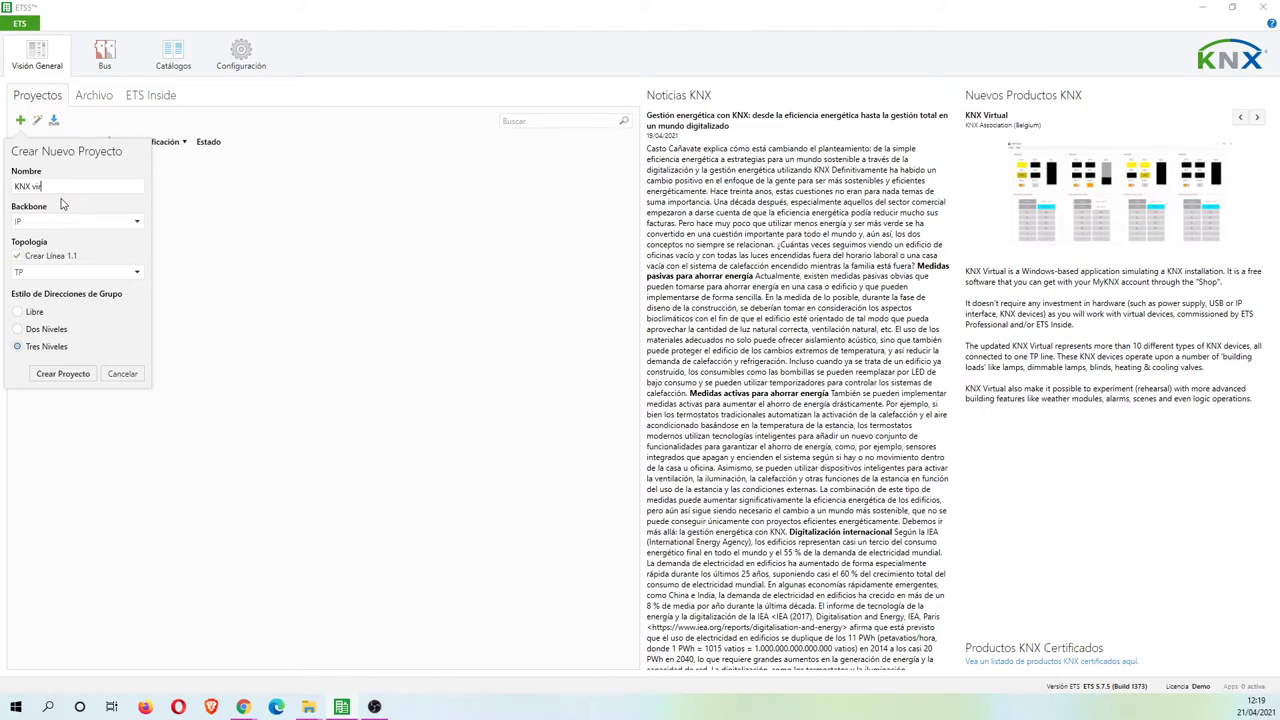
text(tual)
click(63, 374)
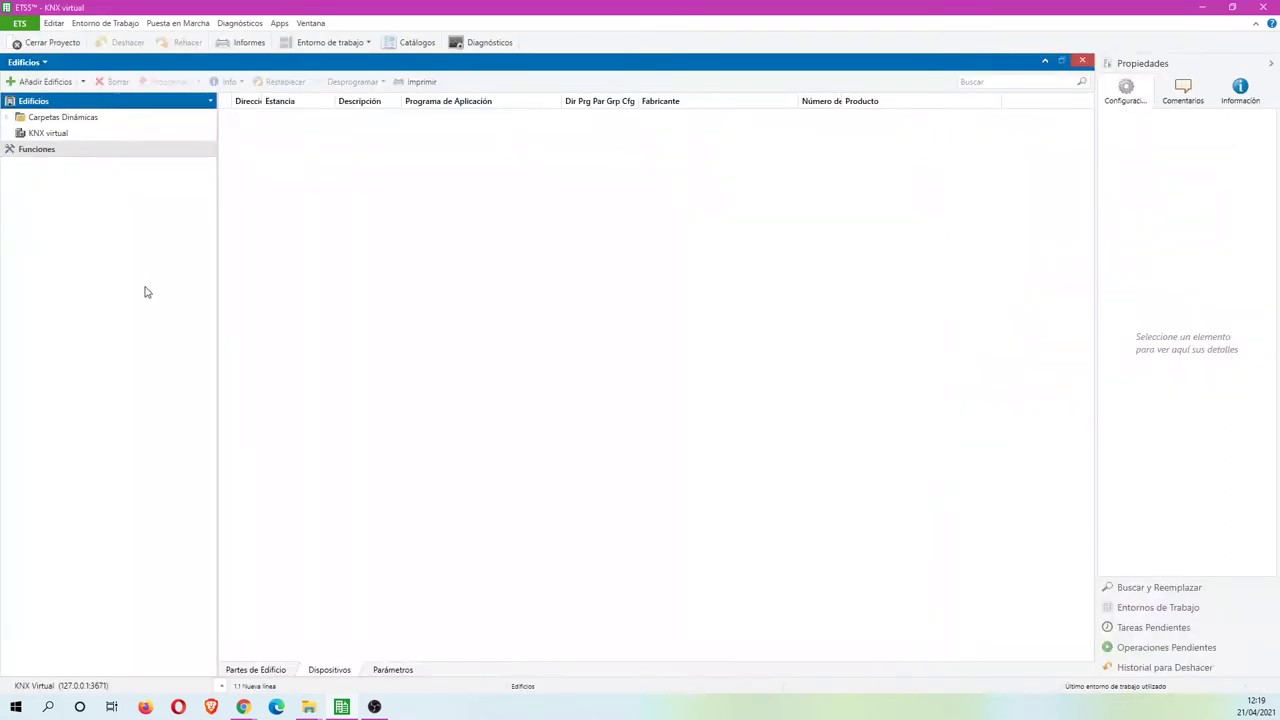
Rename the project's KNX virtual building as Edificio1
click(49, 134)
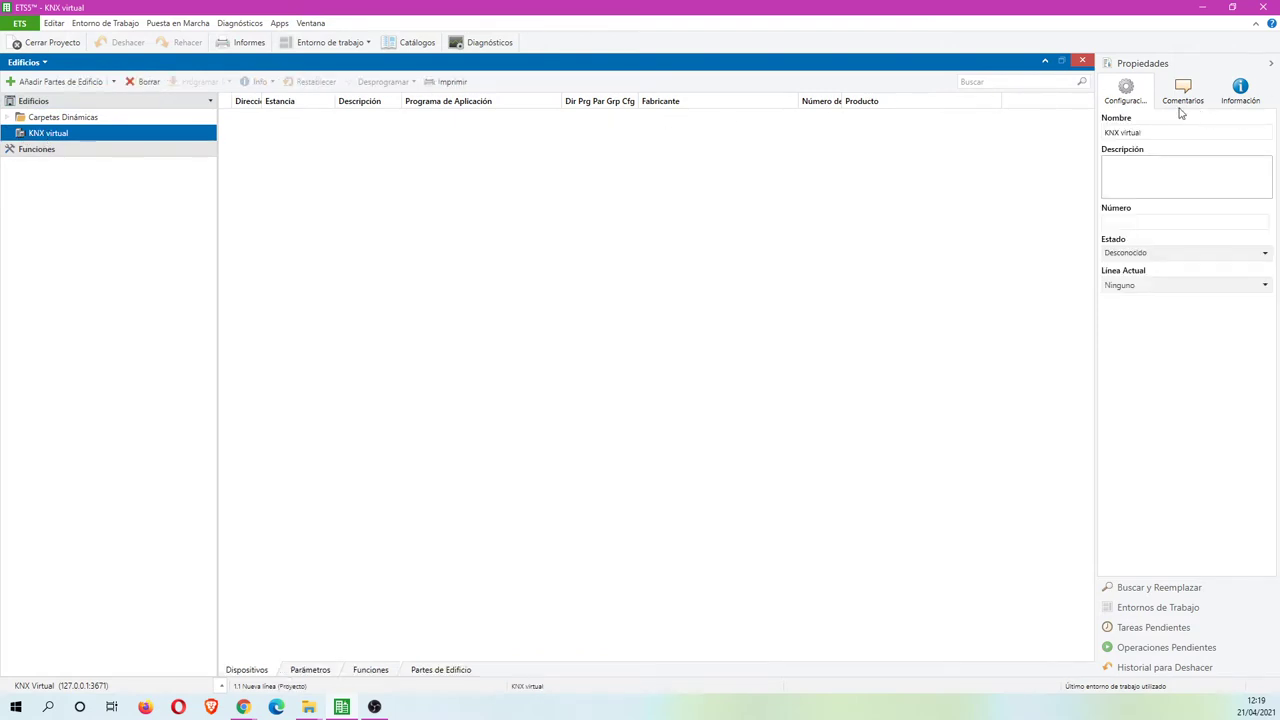
click(1137, 122)
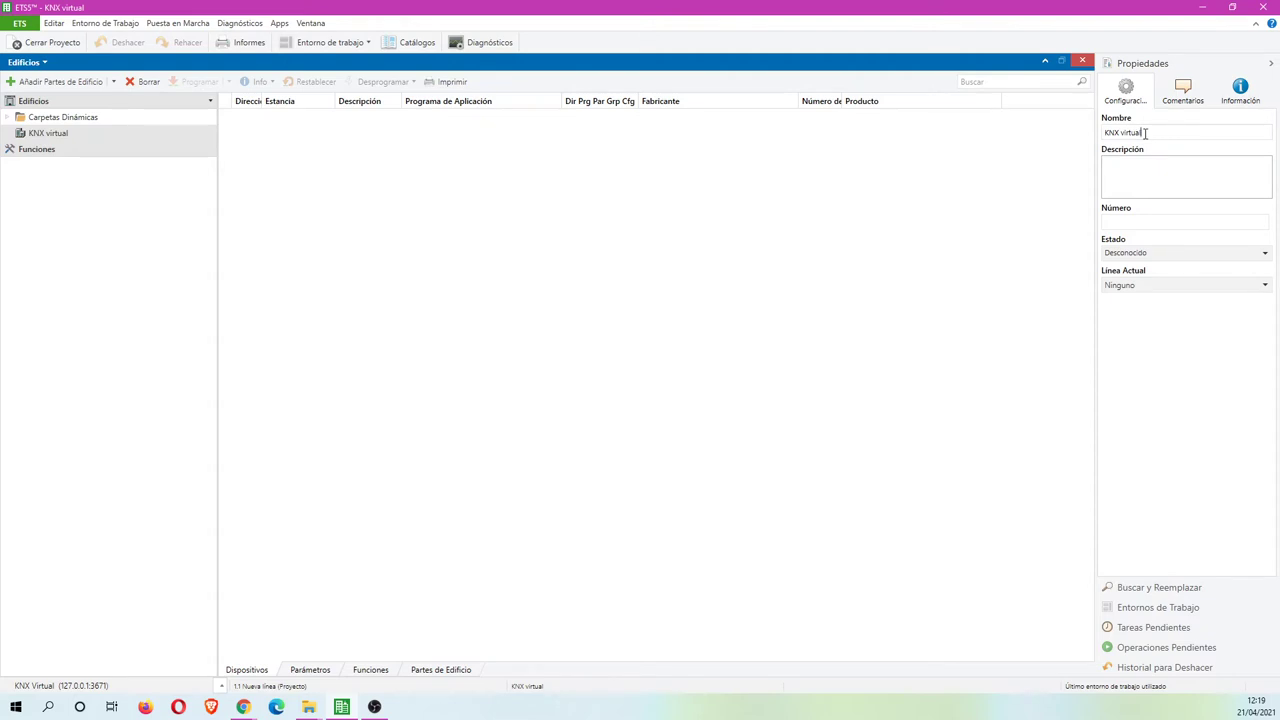
drag(1145, 133, 1073, 139)
text(ED)
key(BackSpace)
key(BackSpace)
key(BackSpace)
key(BackSpace)
key(BackSpace)
text(dificio)
click(1130, 185)
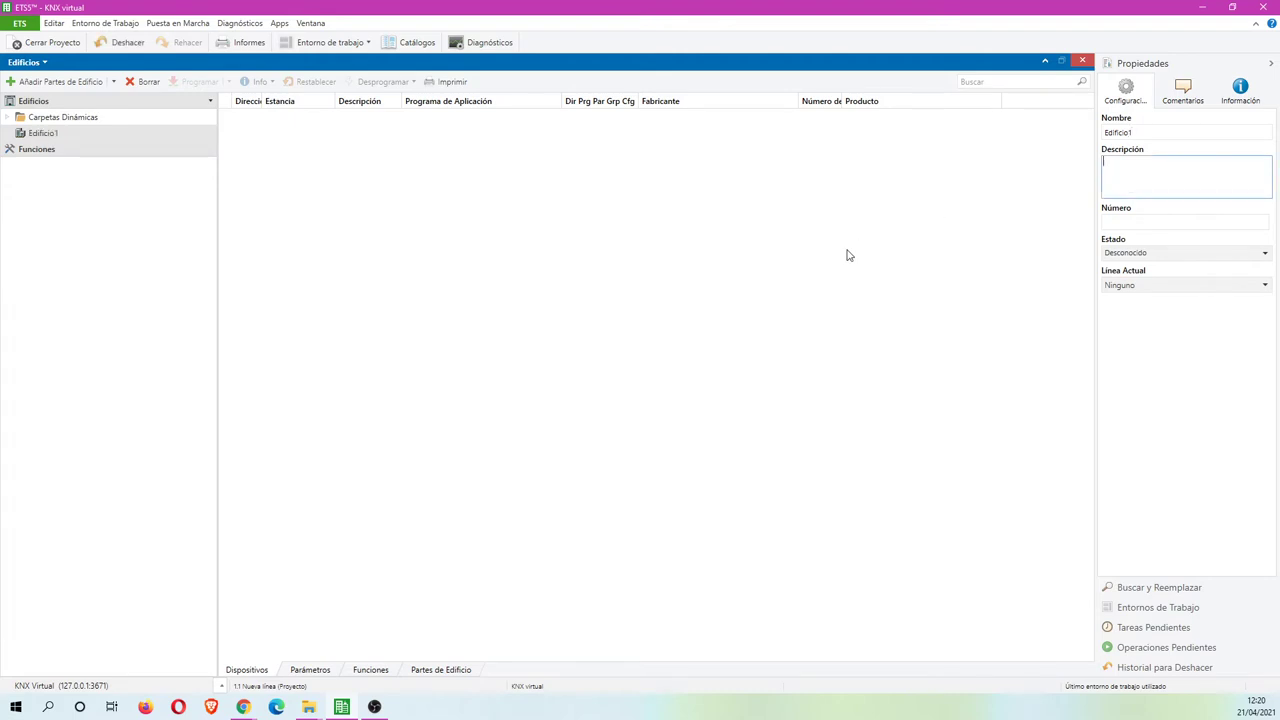
Close the project, check the details of KNX virtual in the project overview and reopen it
click(51, 177)
click(45, 43)
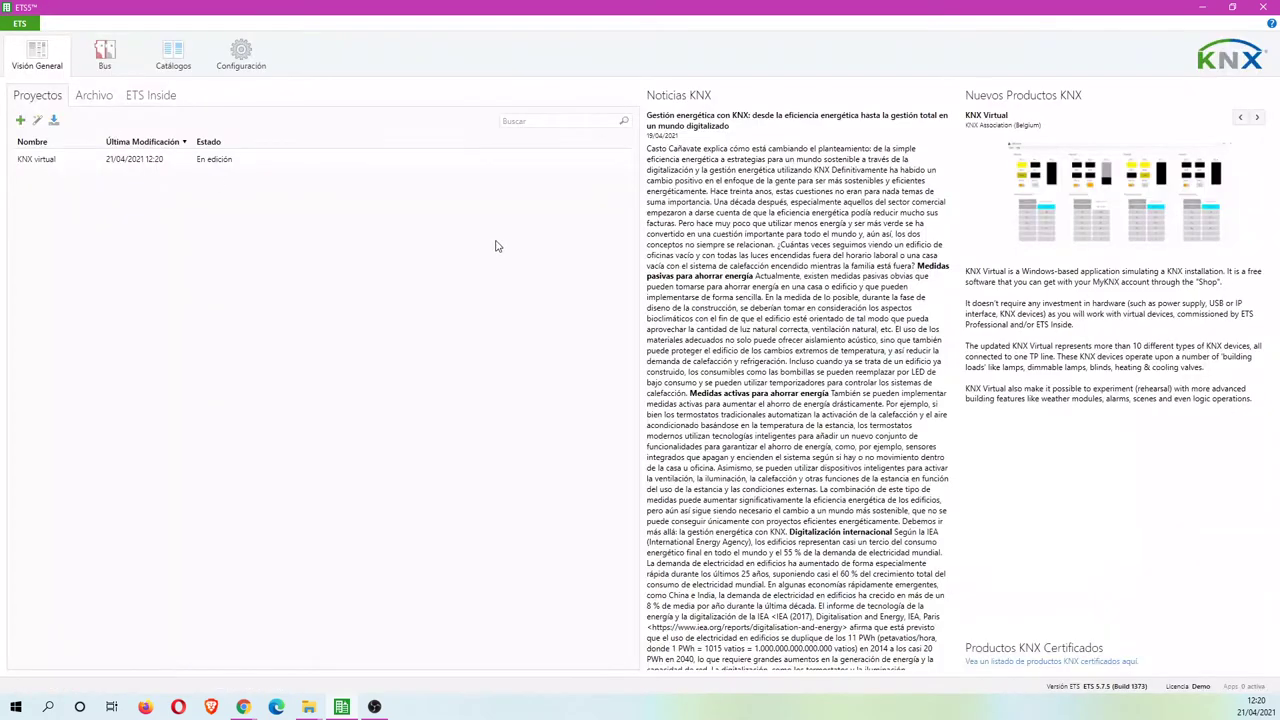
click(74, 161)
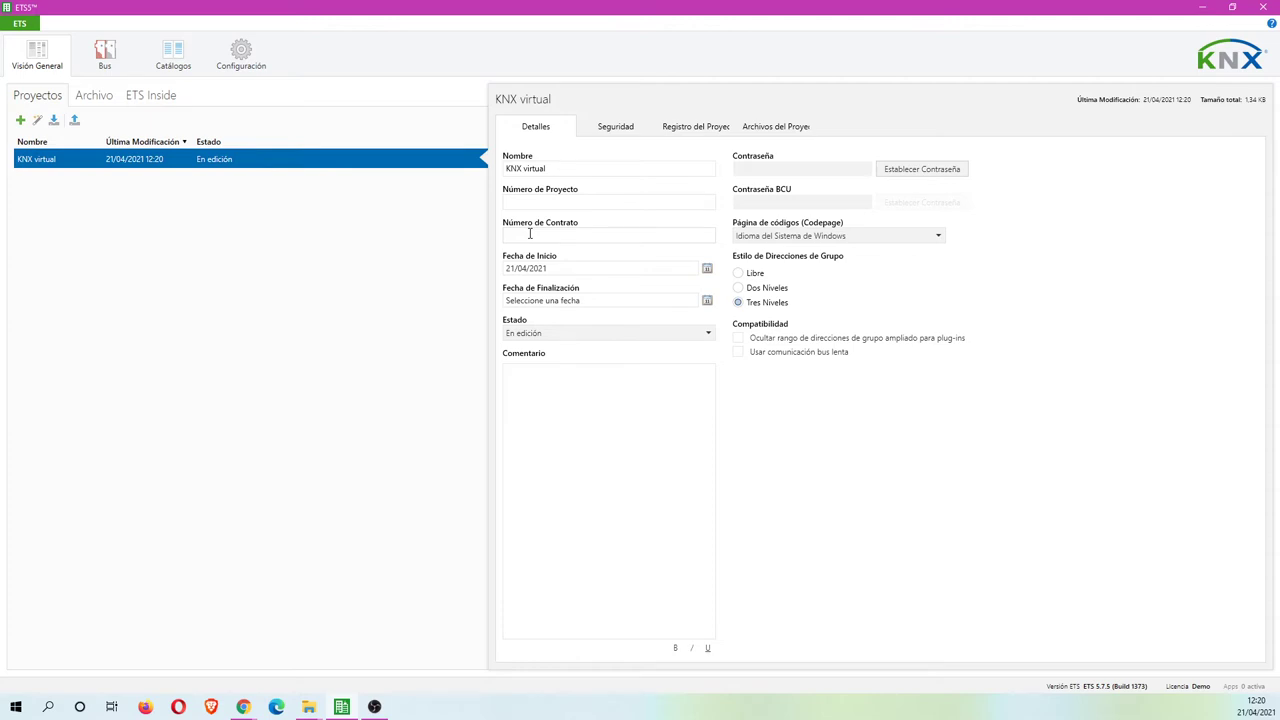
double_click(74, 163)
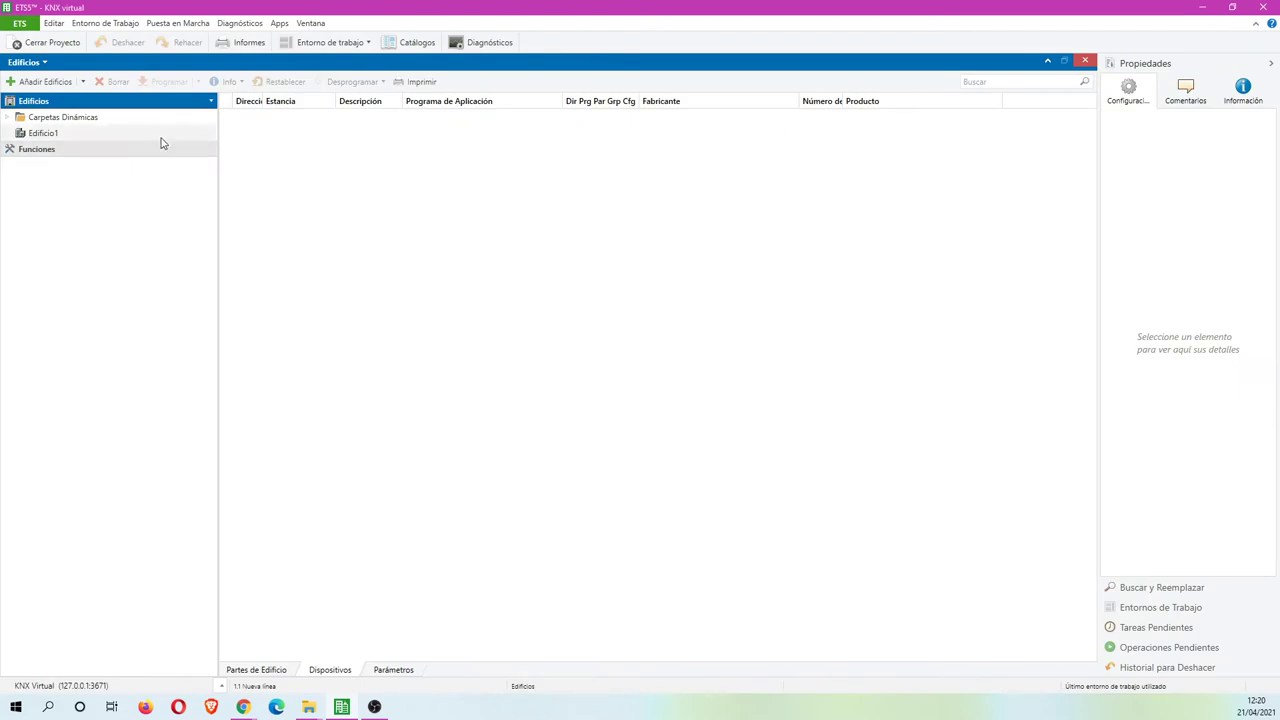
Add two floors named Planta 0 and Planta 1 to the building Edificio1
click(68, 134)
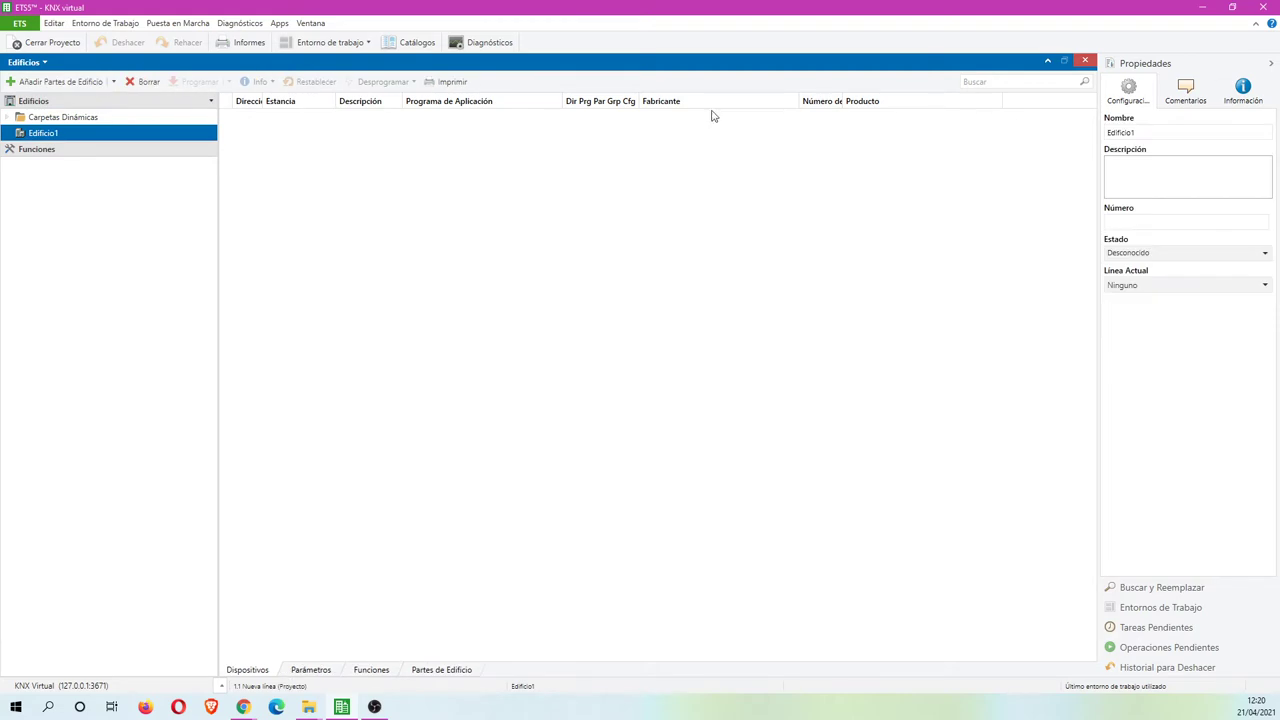
click(113, 82)
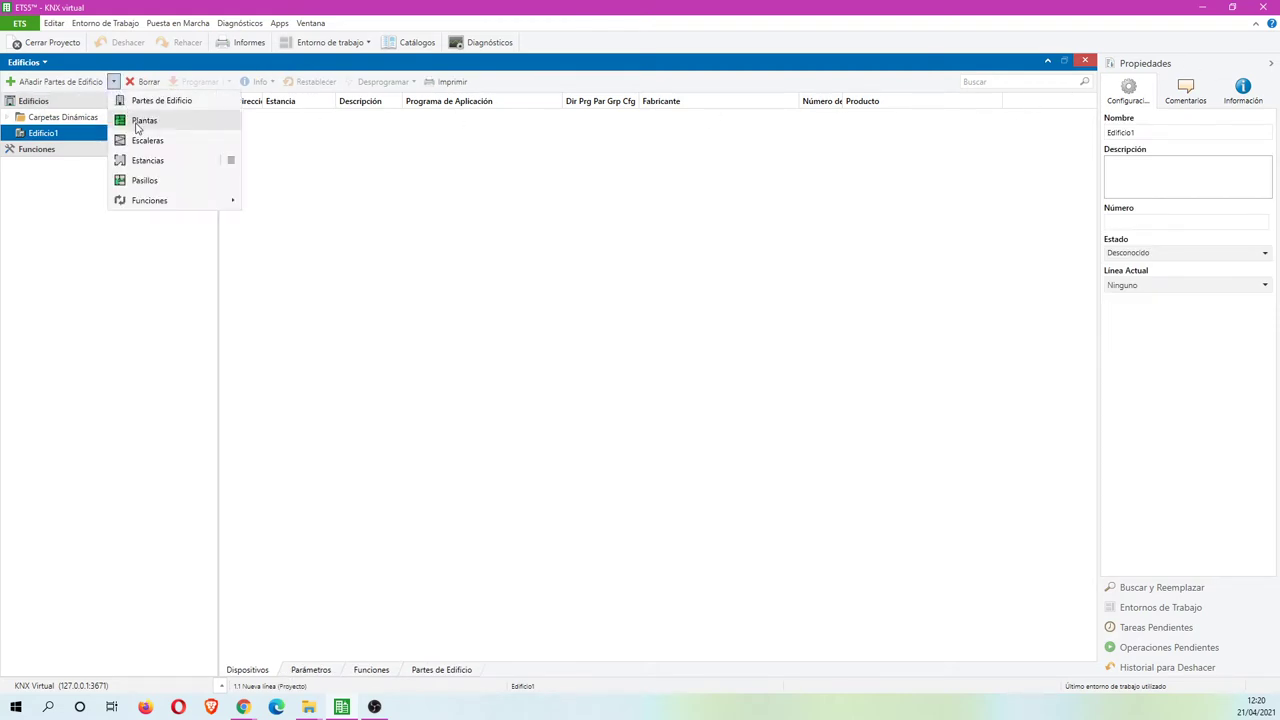
click(137, 126)
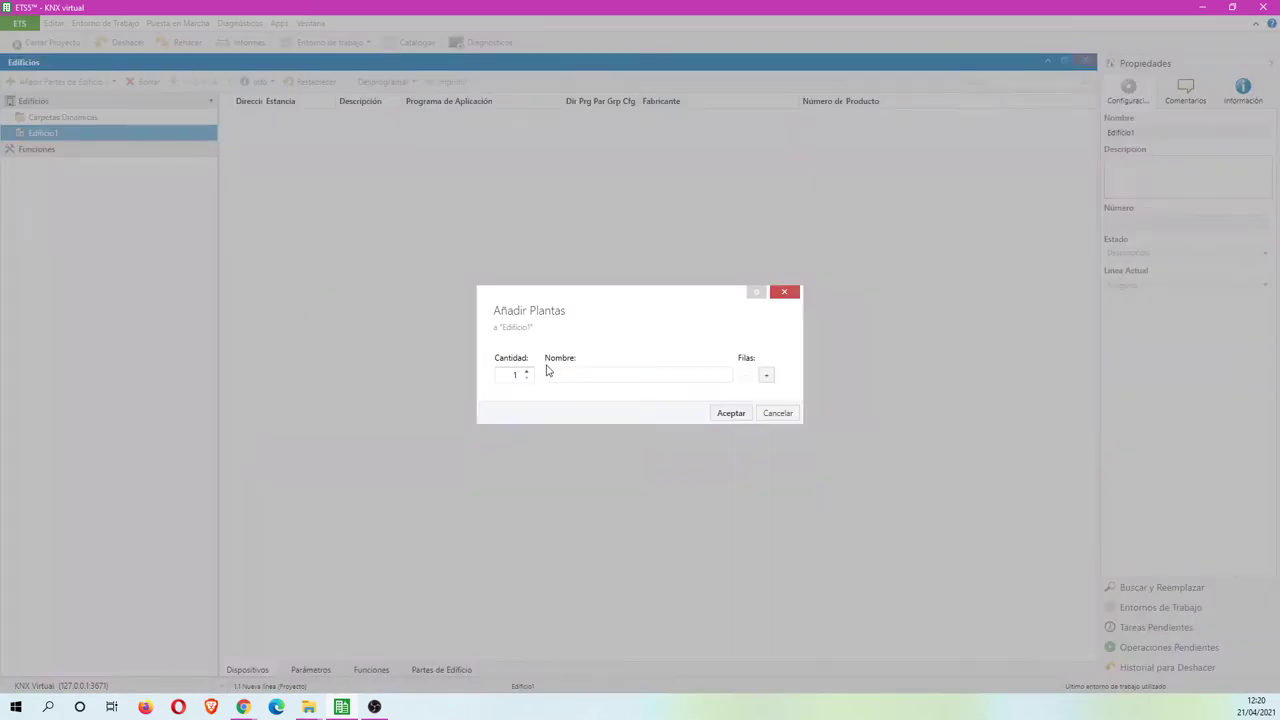
text(Planta)
click(766, 374)
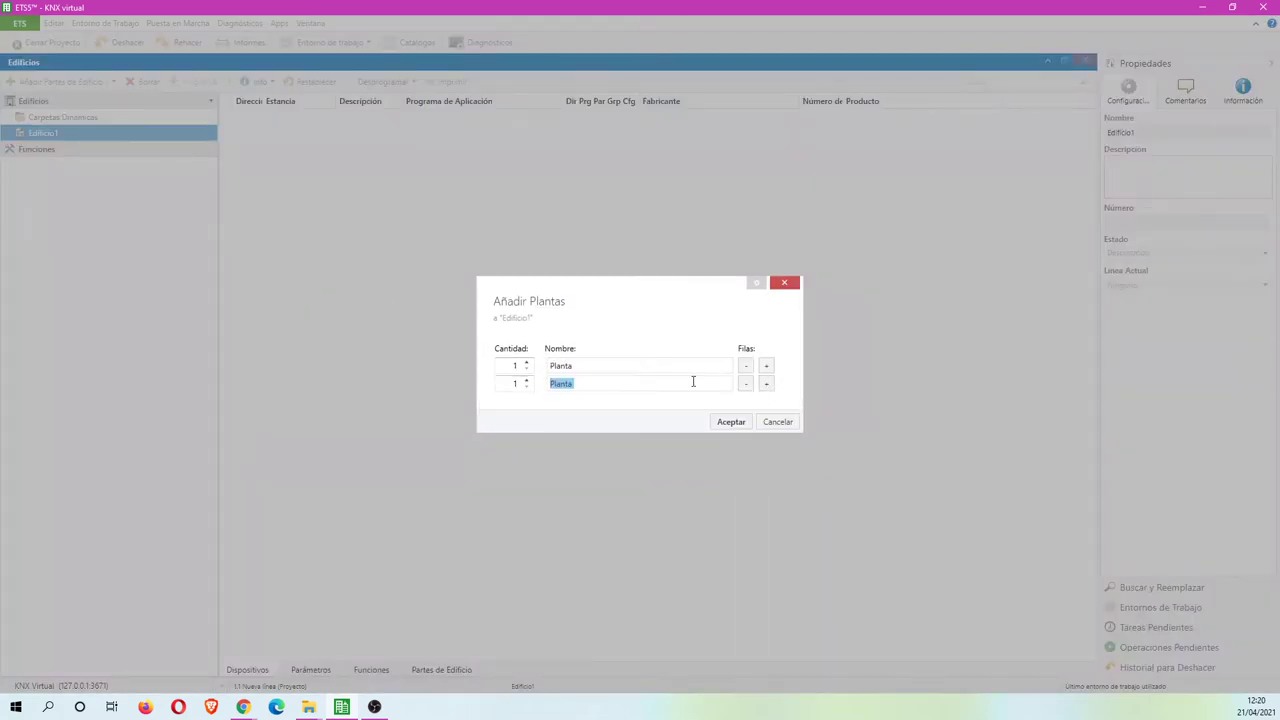
click(636, 366)
text(0)
click(641, 384)
text(1)
click(740, 424)
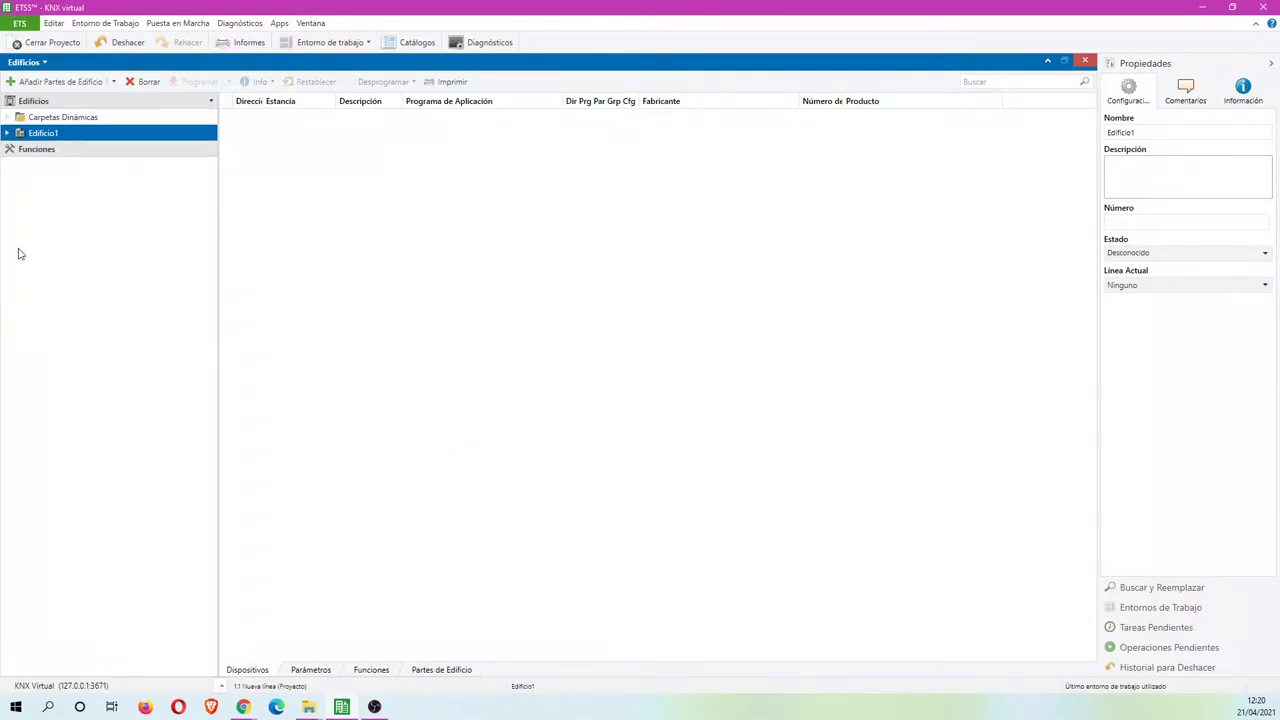
Add two rooms named Aula 601 and Aula 602 to Planta 0
click(8, 134)
click(46, 149)
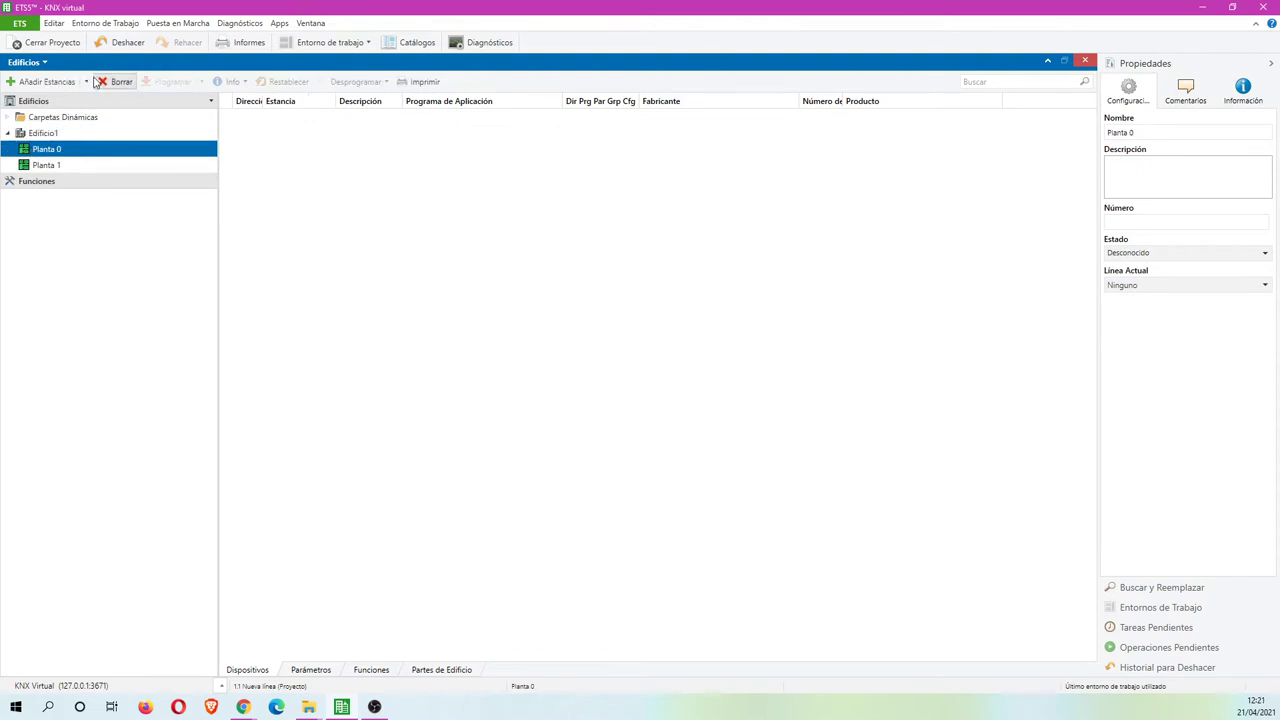
click(86, 81)
click(118, 101)
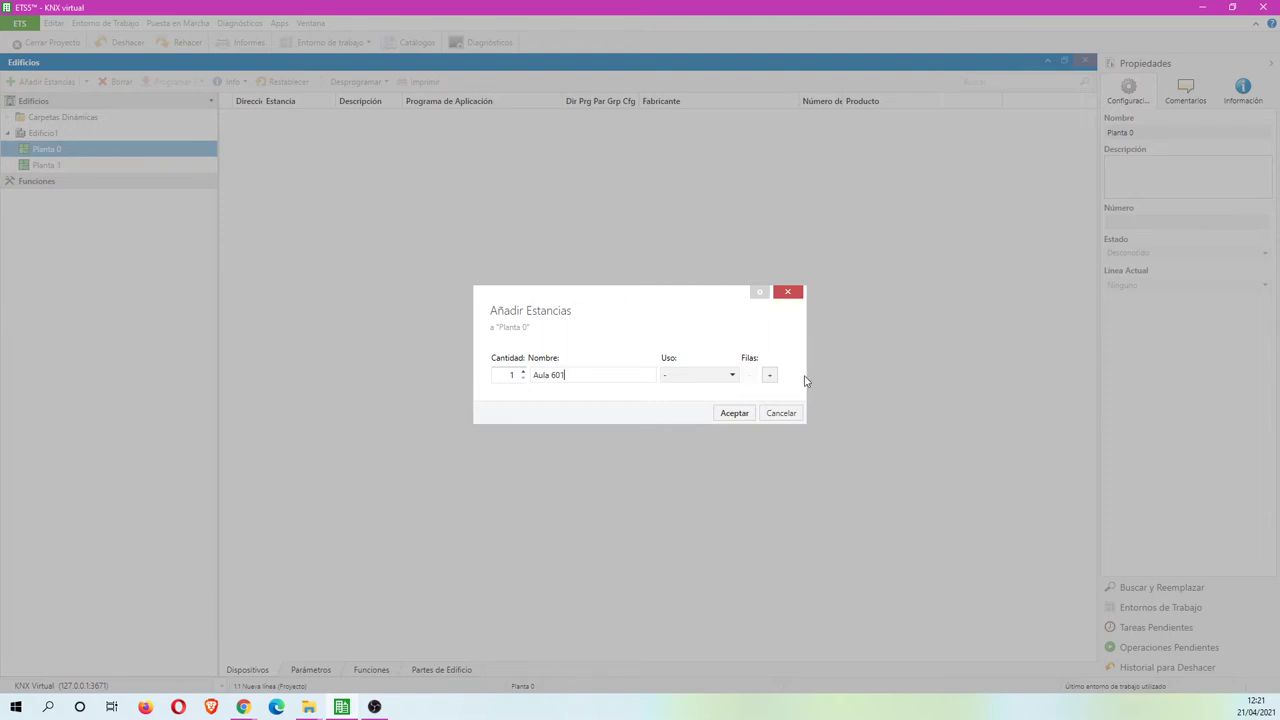
click(769, 375)
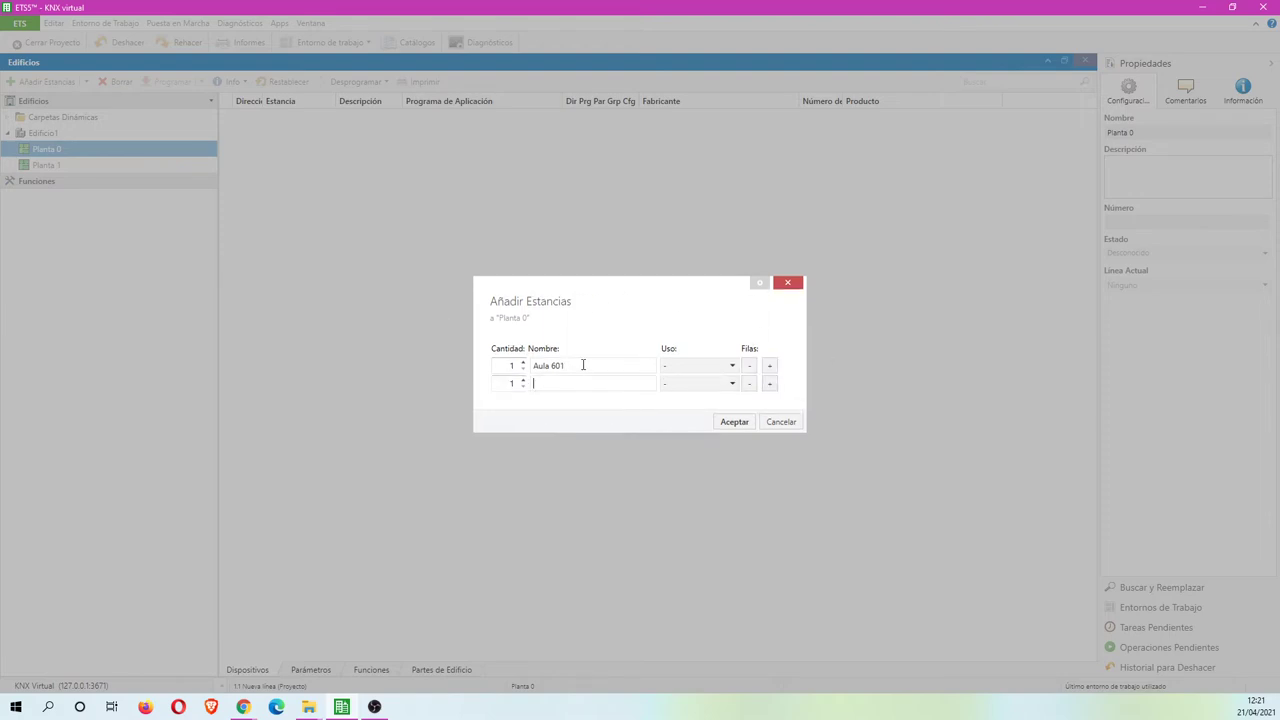
drag(582, 365, 525, 372)
key(ctrl+c)
click(545, 384)
key(ctrl+v)
key(BackSpace)
text(2)
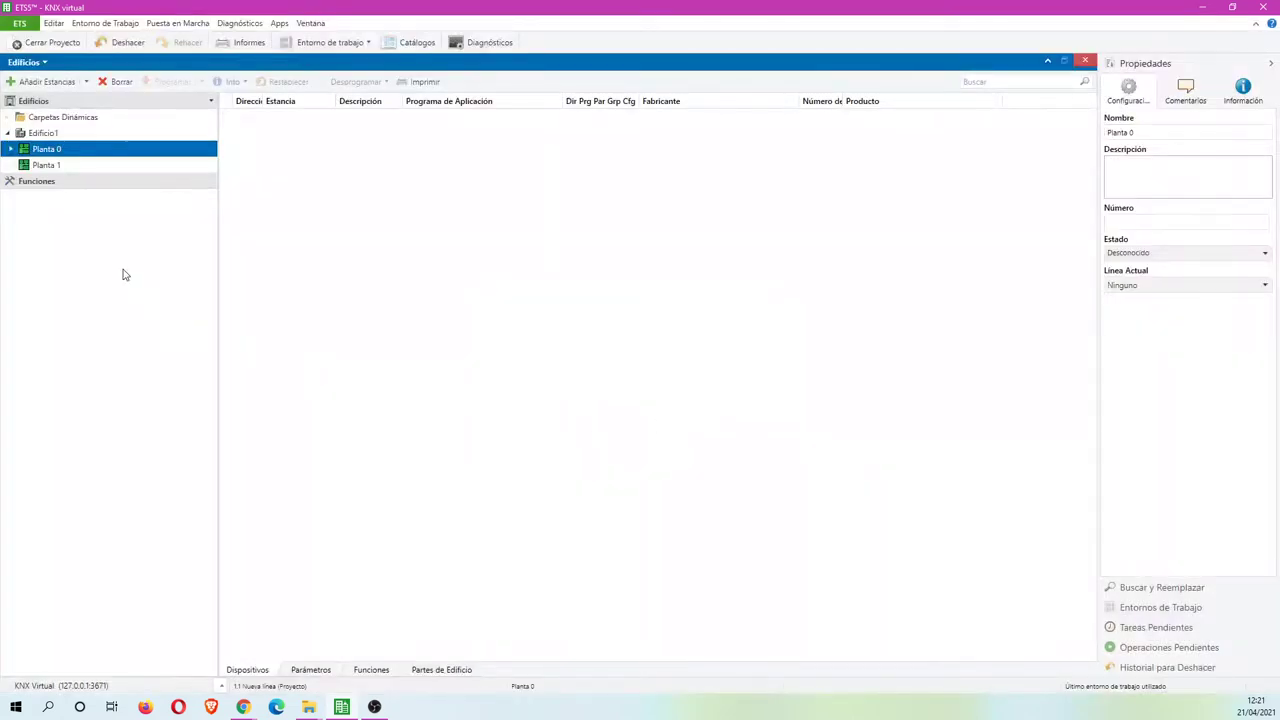
Add one distribution board named Cuadro general to room Aula 601 on Planta 0 and expand the room
click(11, 149)
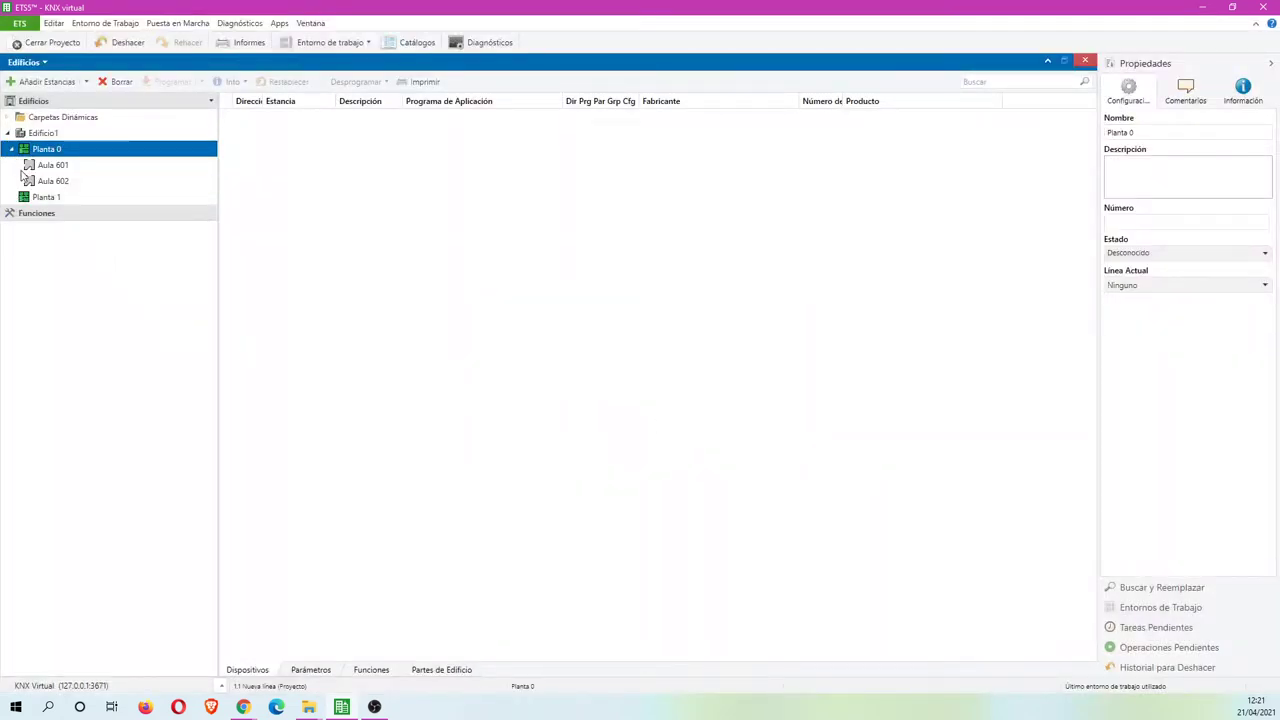
click(43, 167)
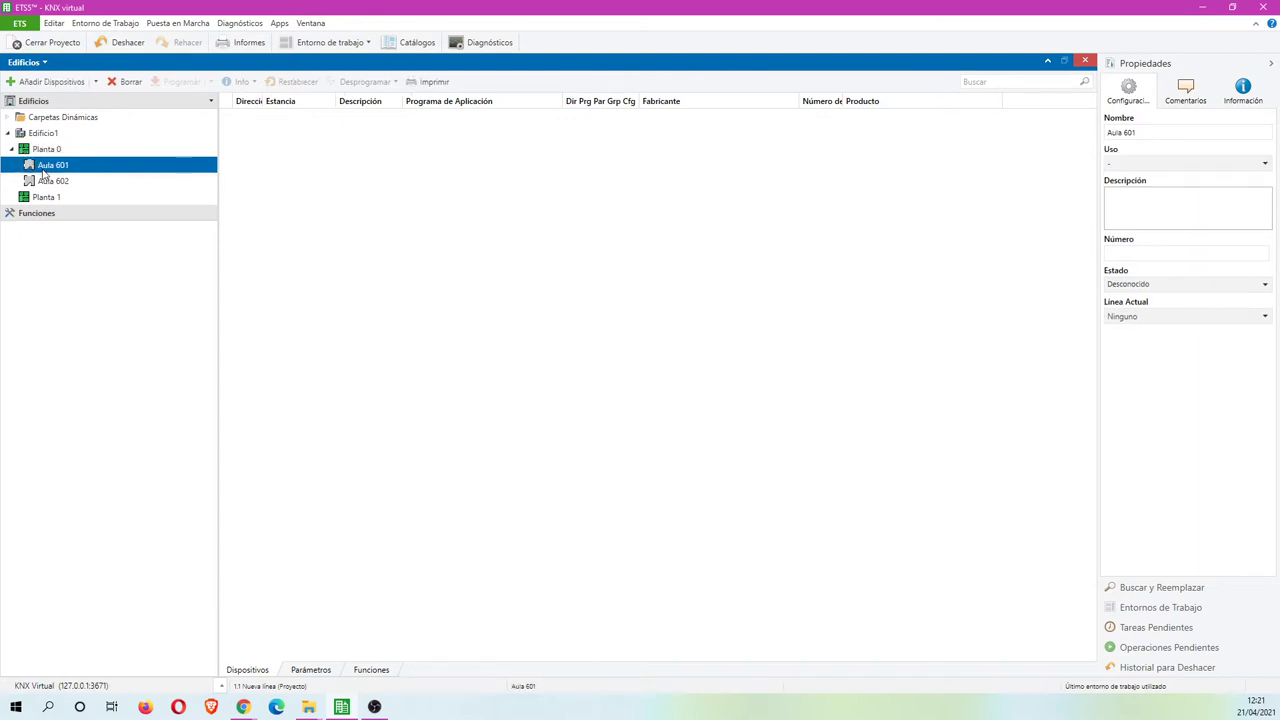
click(95, 84)
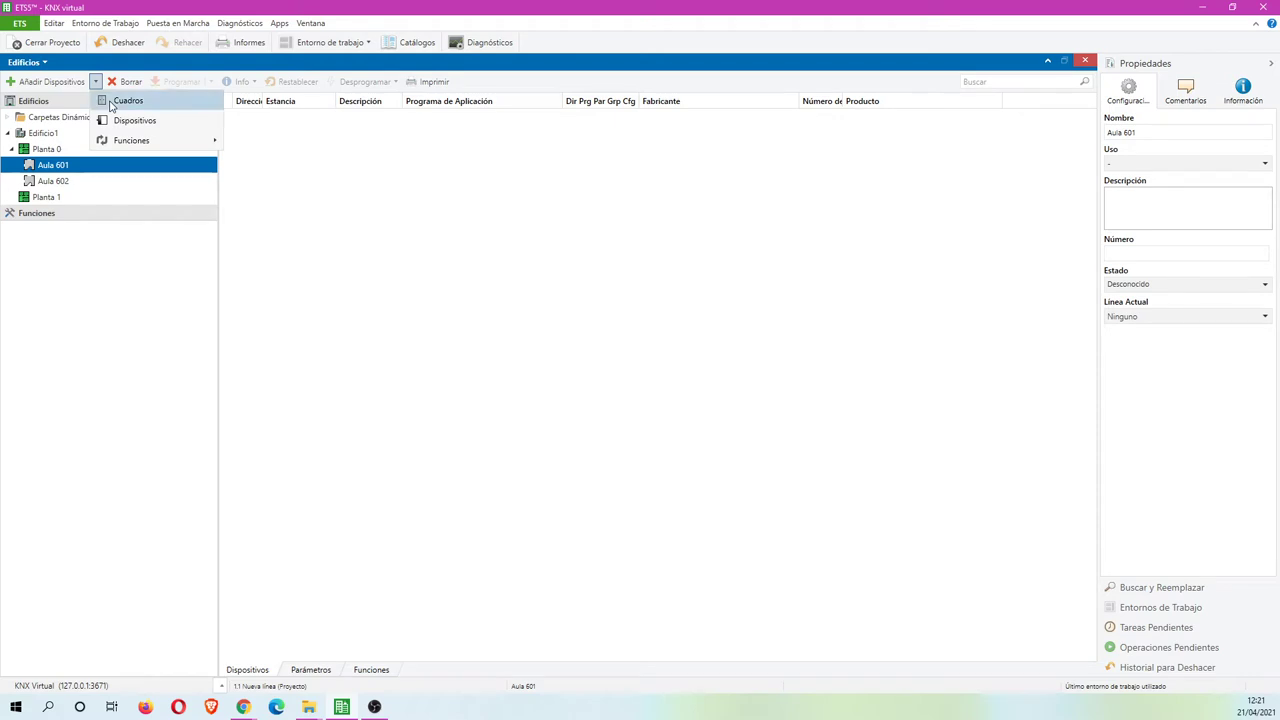
click(124, 101)
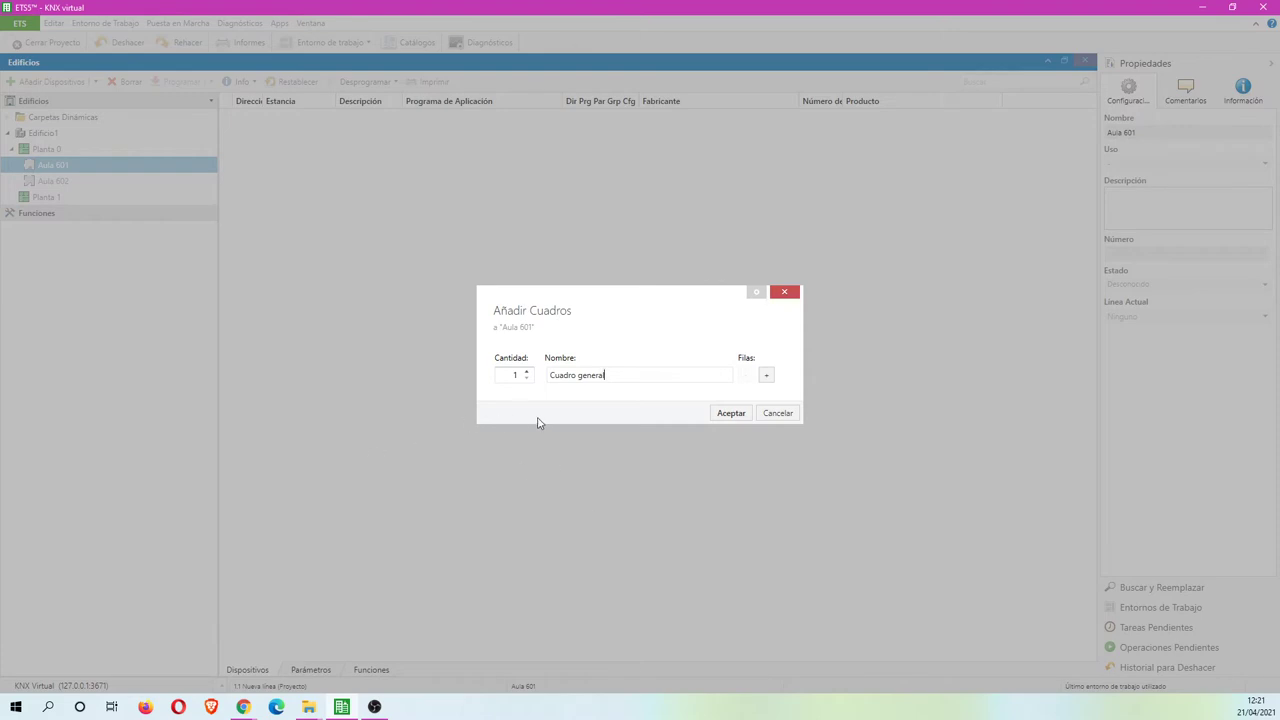
click(738, 418)
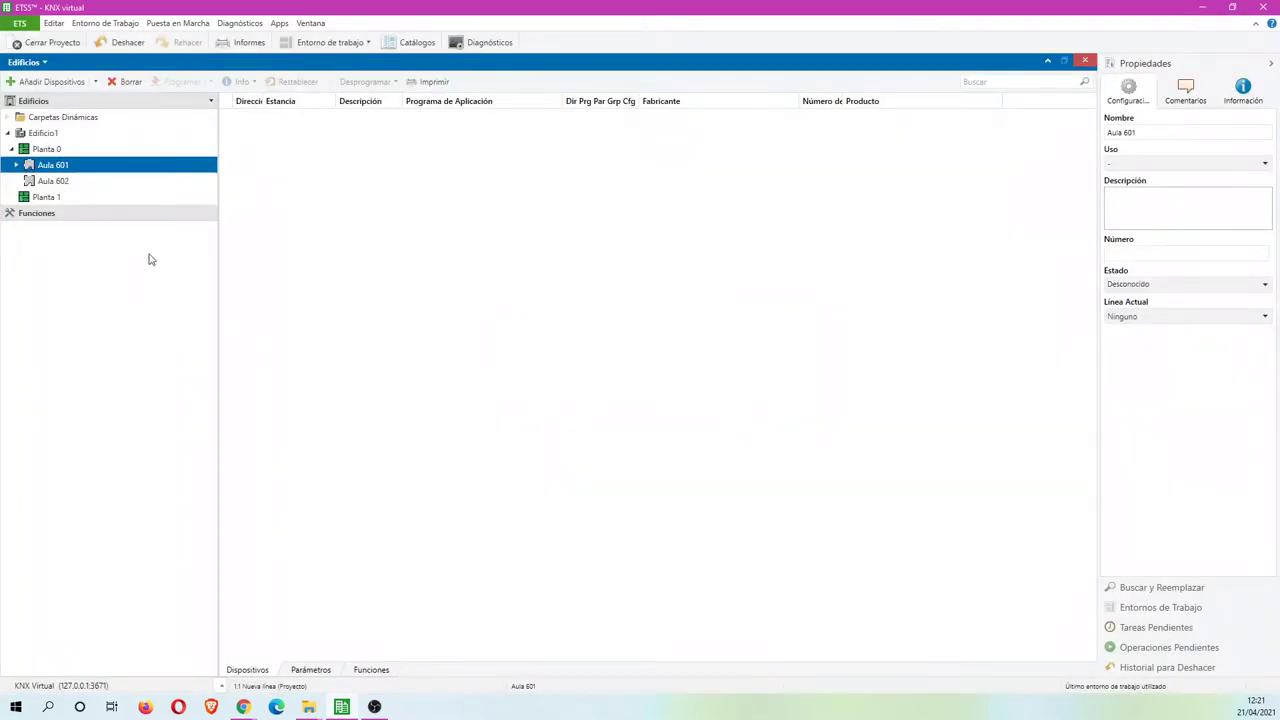
click(16, 166)
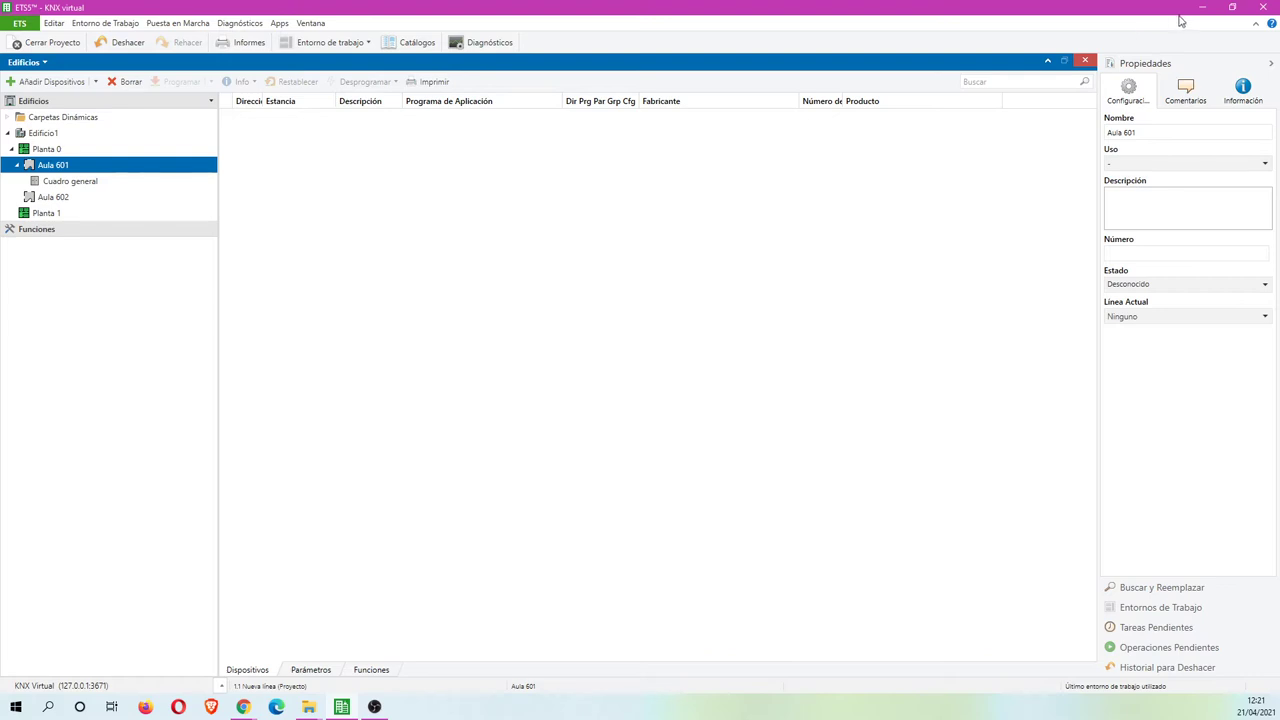
Open the device catalogue for adding devices to Cuadro general and list the KNX Association products
click(67, 182)
right_click(67, 182)
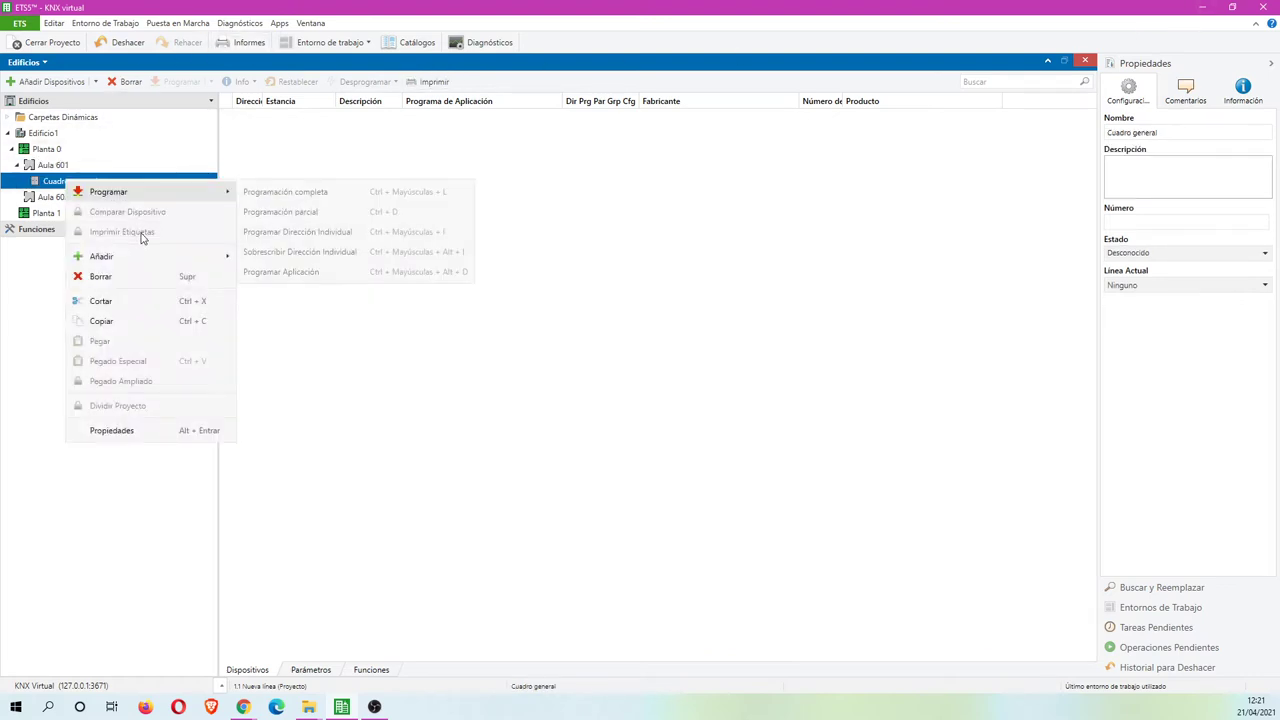
mouse_move(143, 256)
click(272, 256)
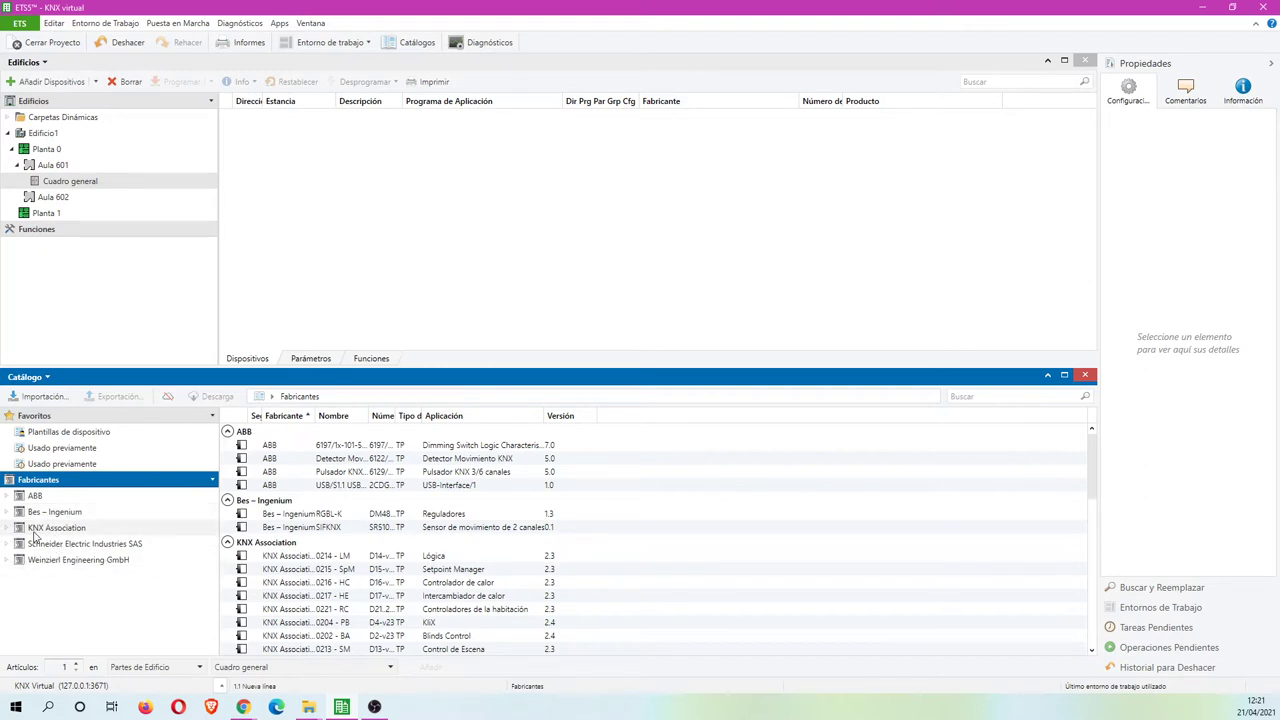
click(47, 531)
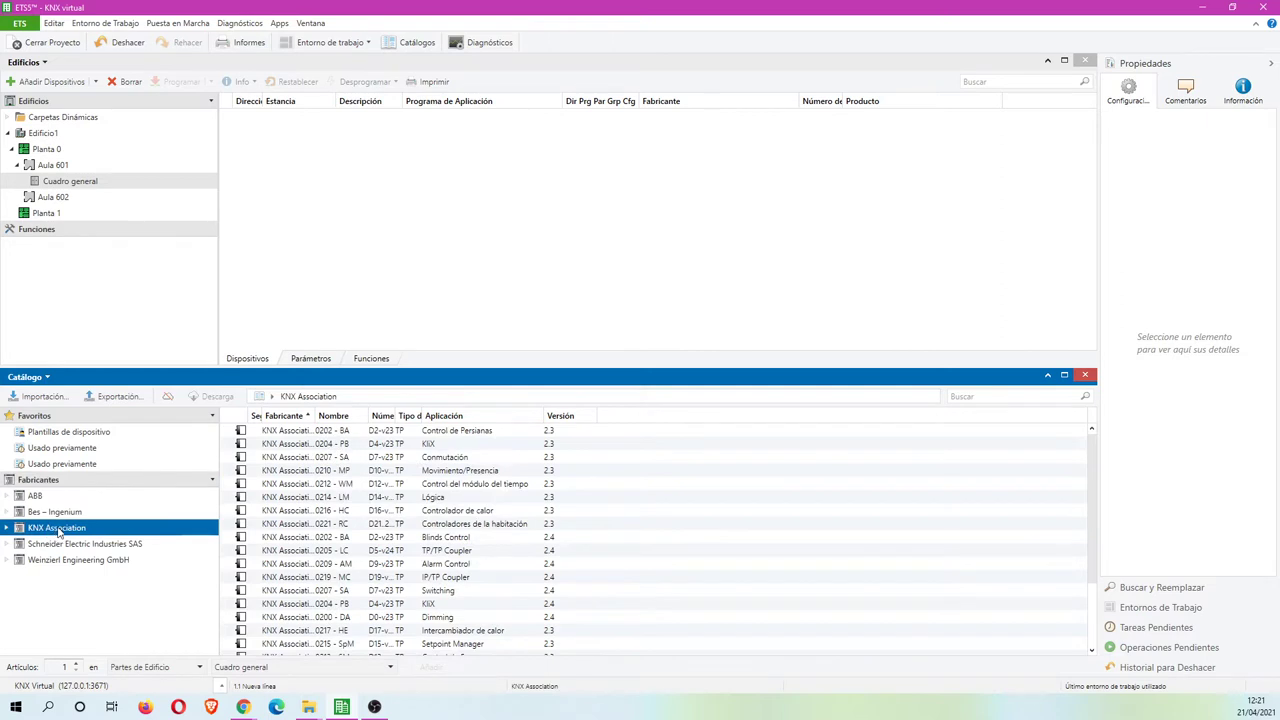
Widen the catalogue's Nombre, Número de Pedido and Tipo de Medio columns and sort the products by Número de Pedido
drag(420, 415, 514, 415)
drag(398, 415, 493, 415)
click(395, 418)
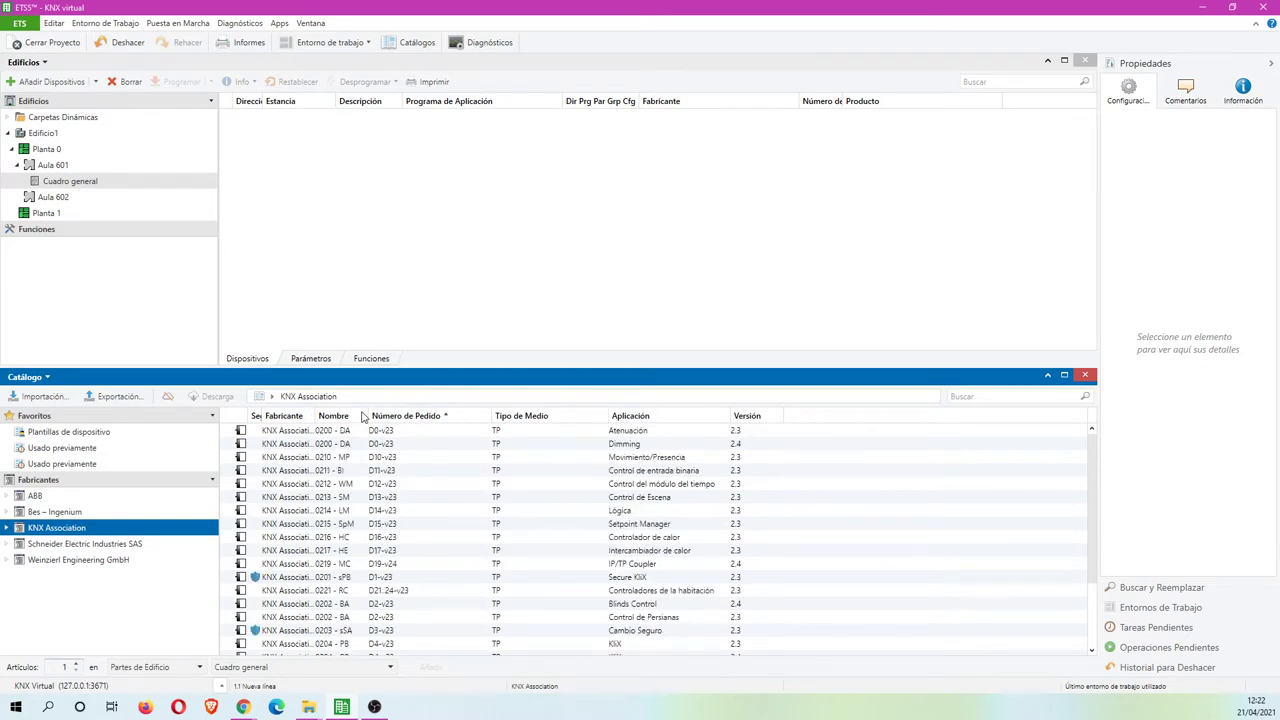
drag(368, 415, 412, 415)
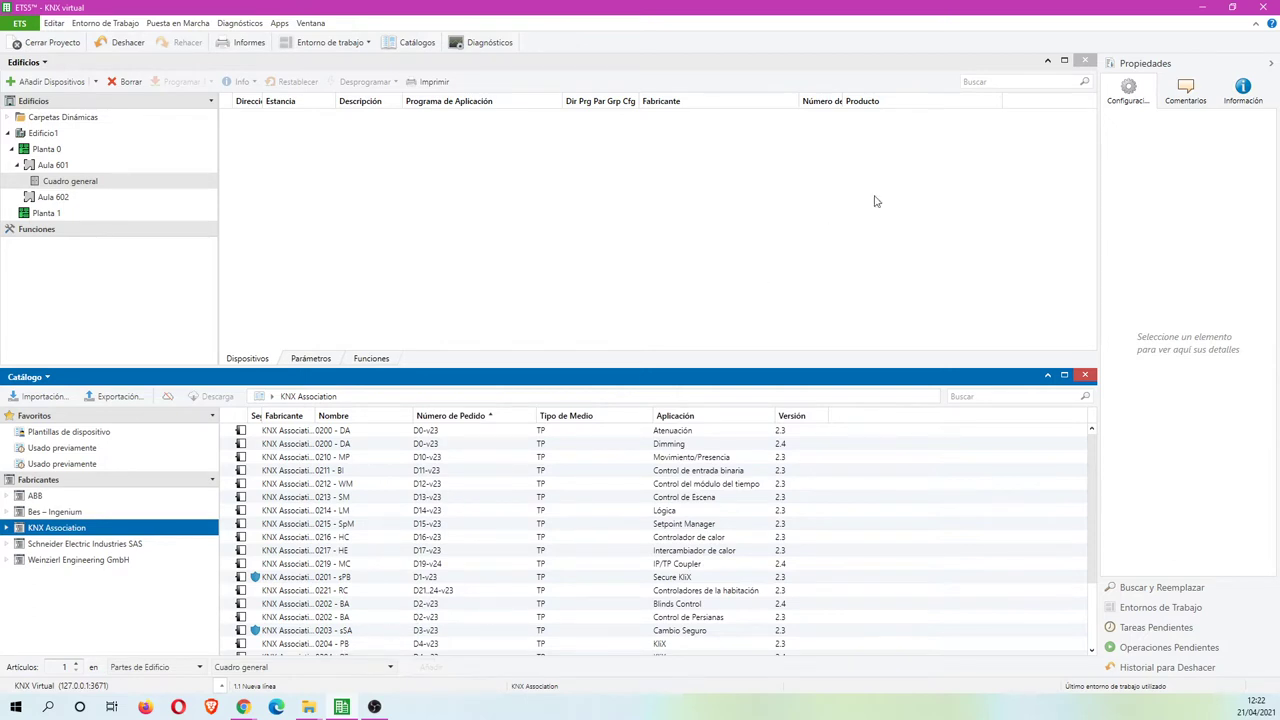
Switch to KNX Virtual by starting it from the desktop, accept its IP interface settings and maximize its window
click(1204, 8)
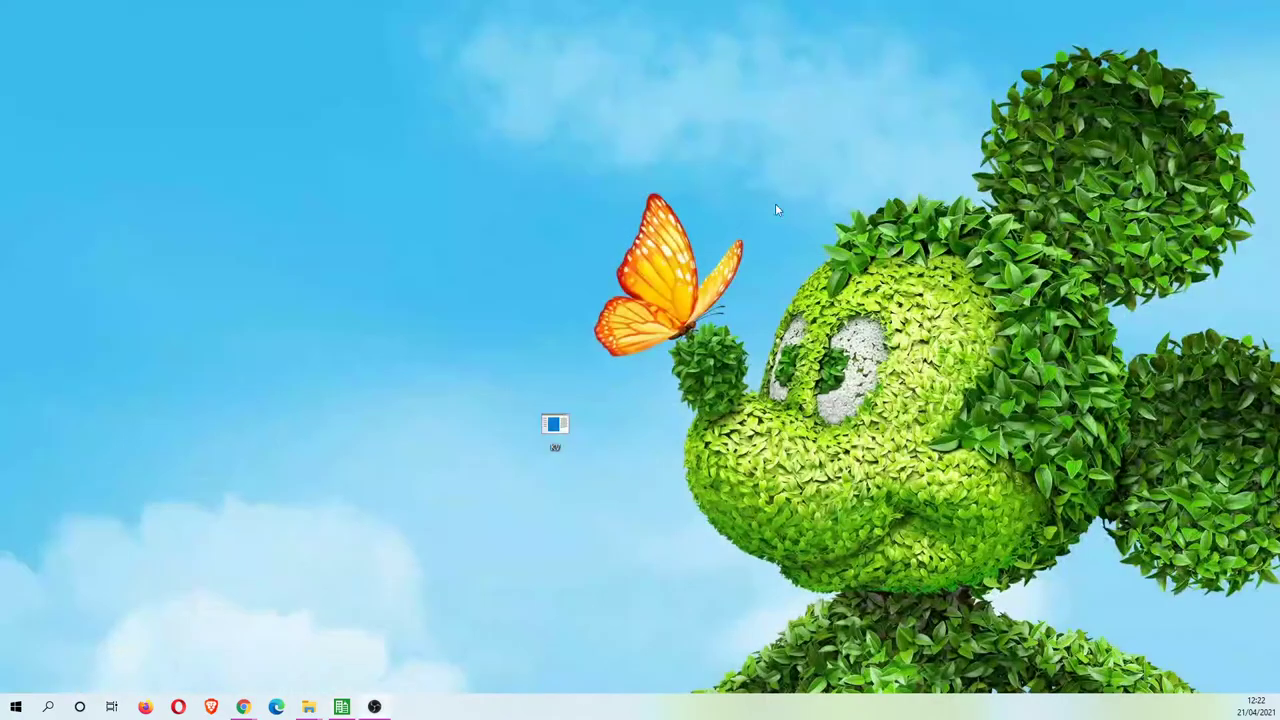
double_click(556, 428)
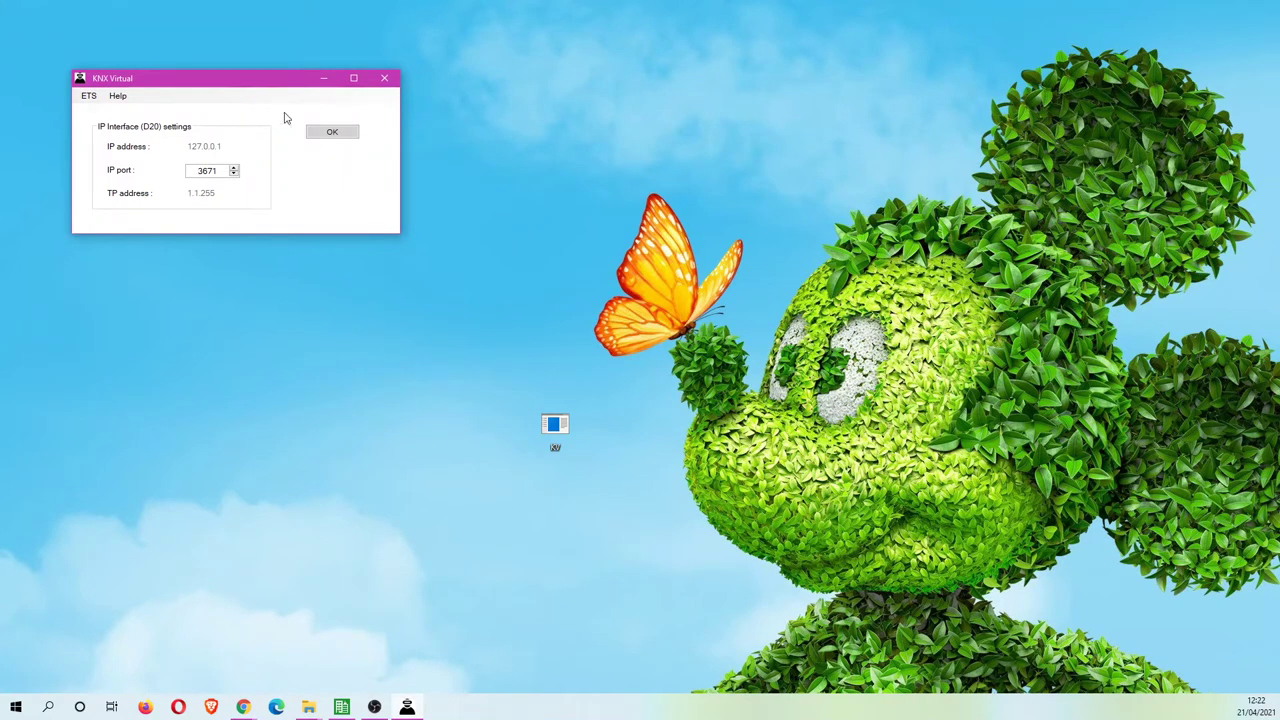
click(328, 138)
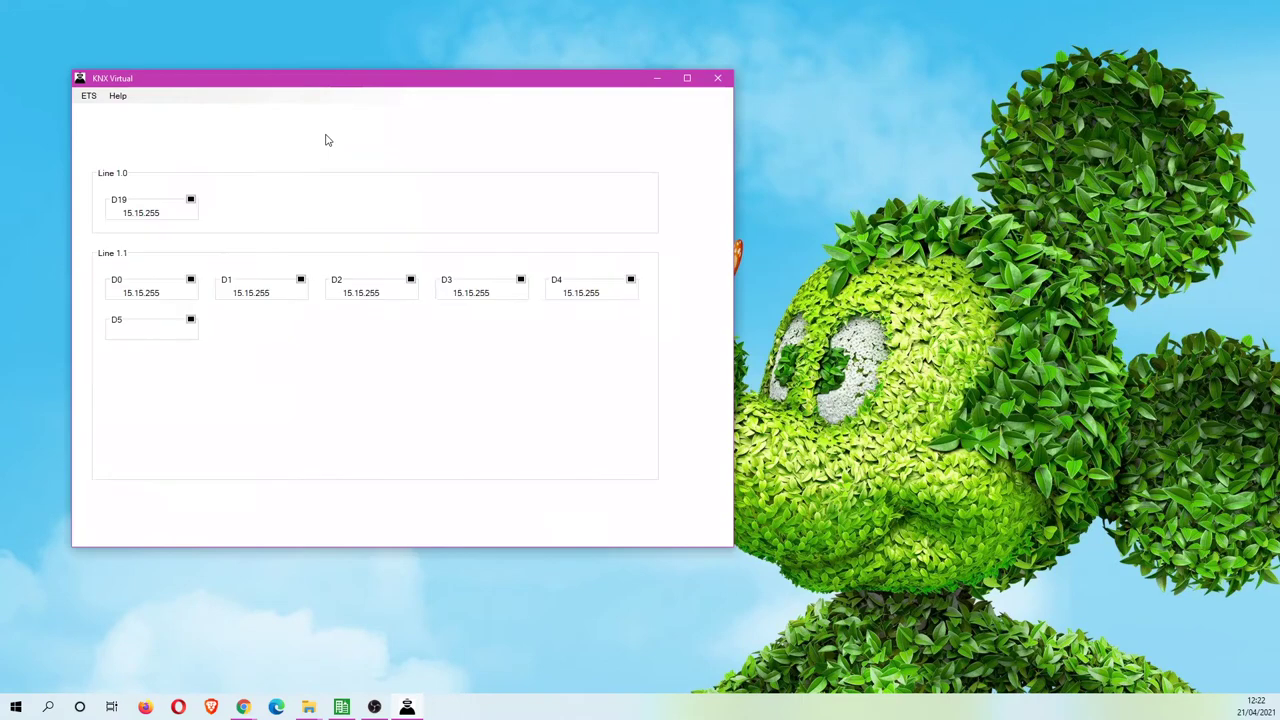
click(688, 78)
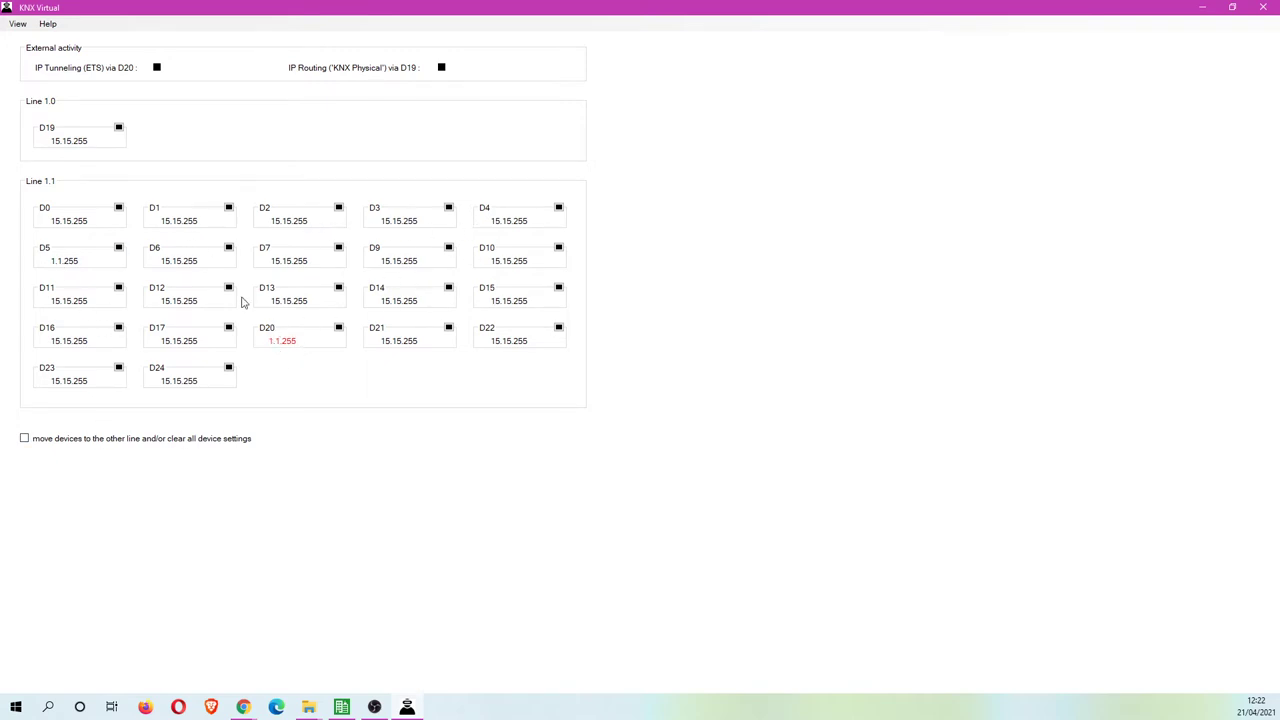
Clear all device settings, leaving D0, D2 and D7 in line 1.1
click(25, 439)
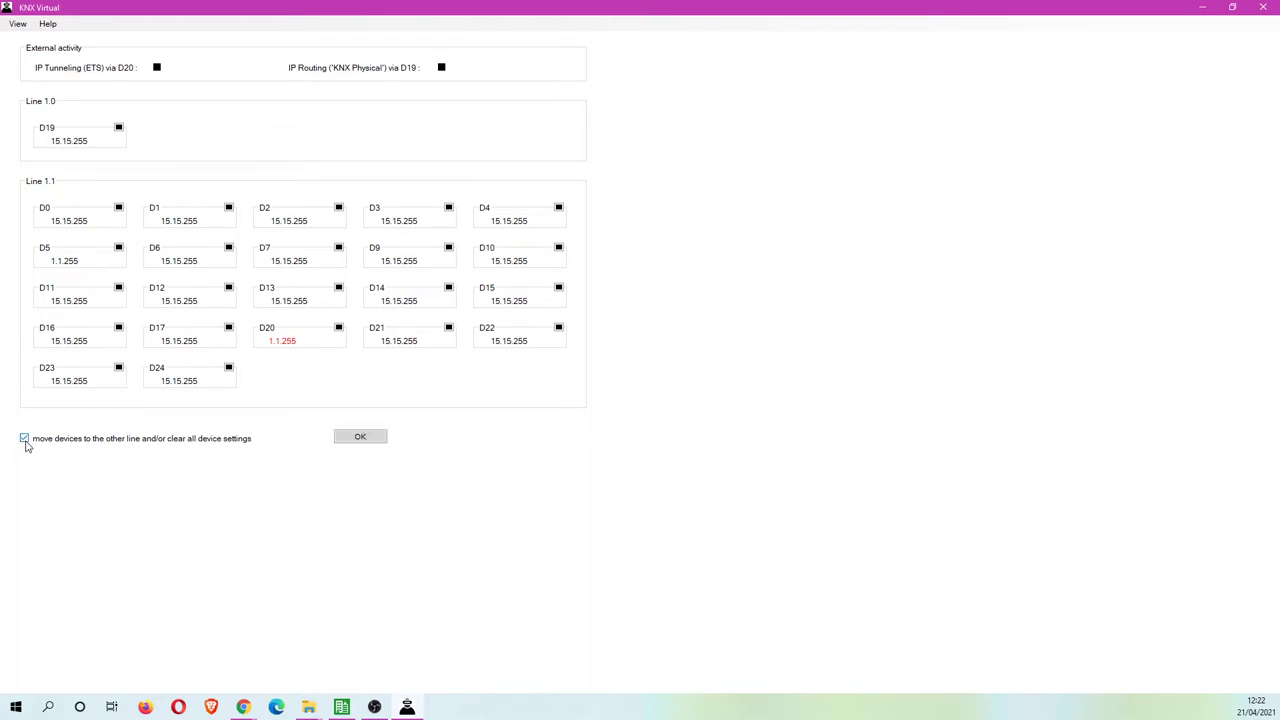
click(360, 437)
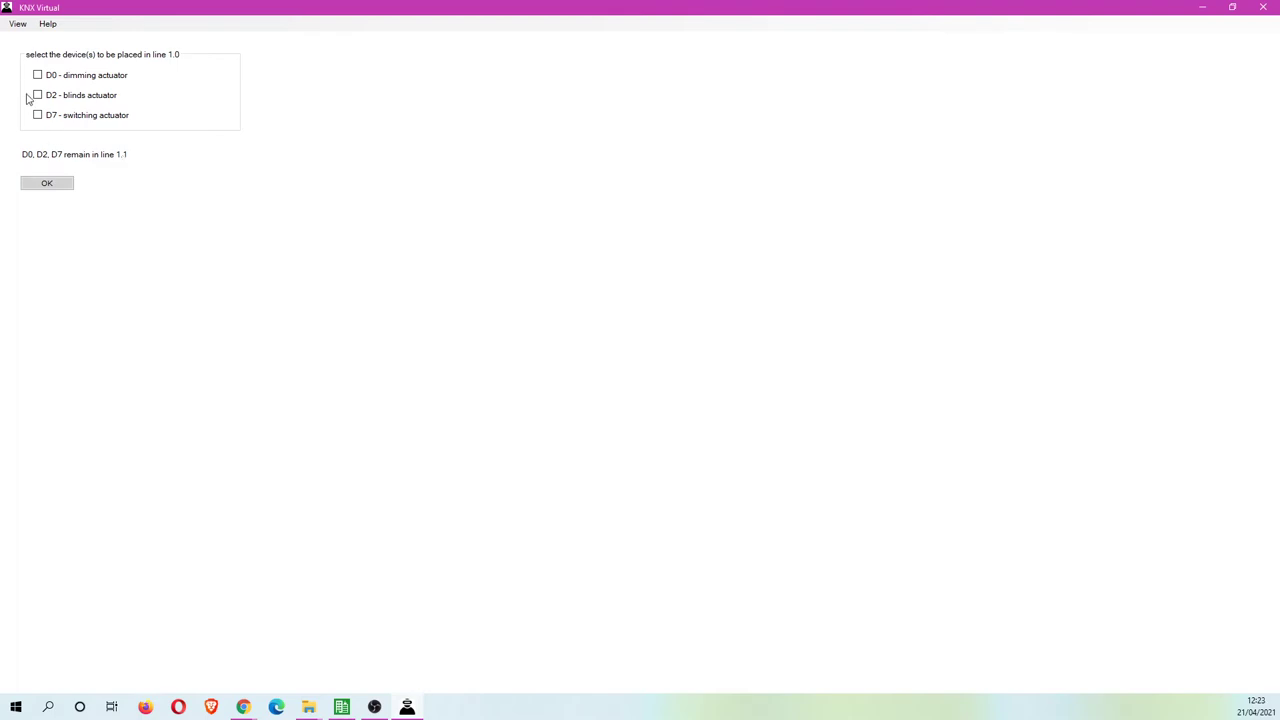
click(47, 184)
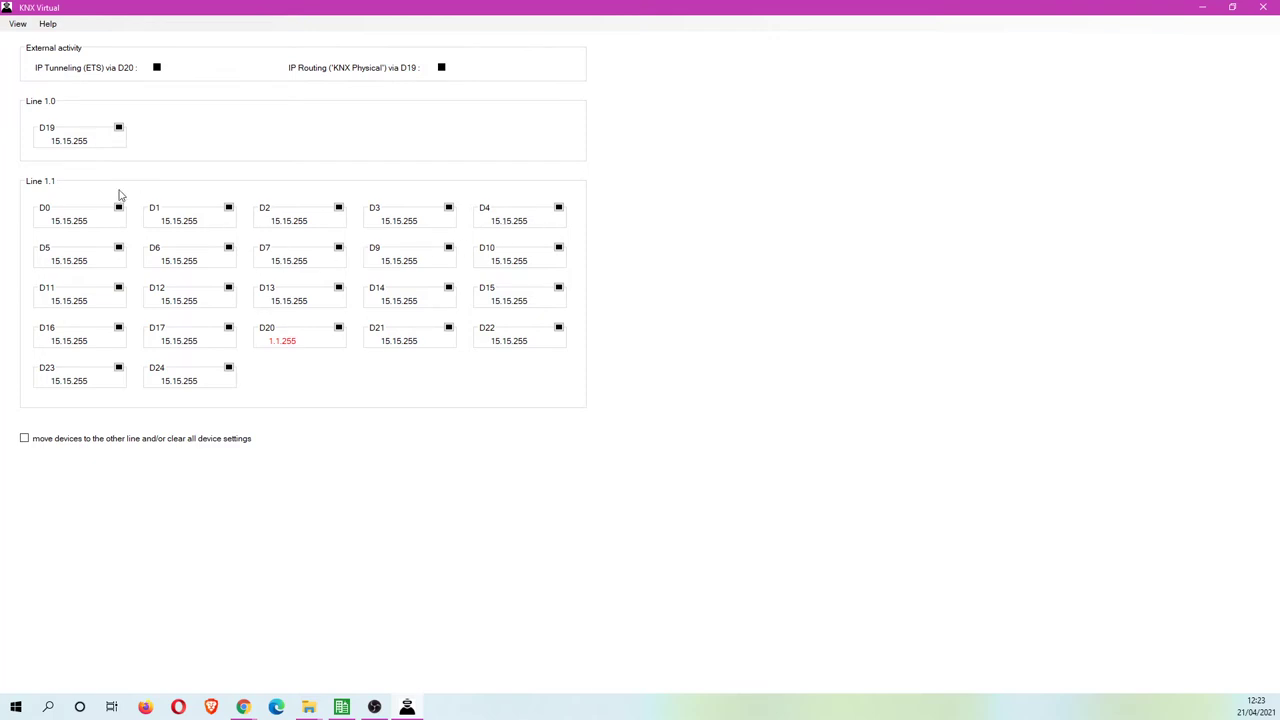
Examine the simulated devices in the Devices / Topology view and in the Base view
click(18, 24)
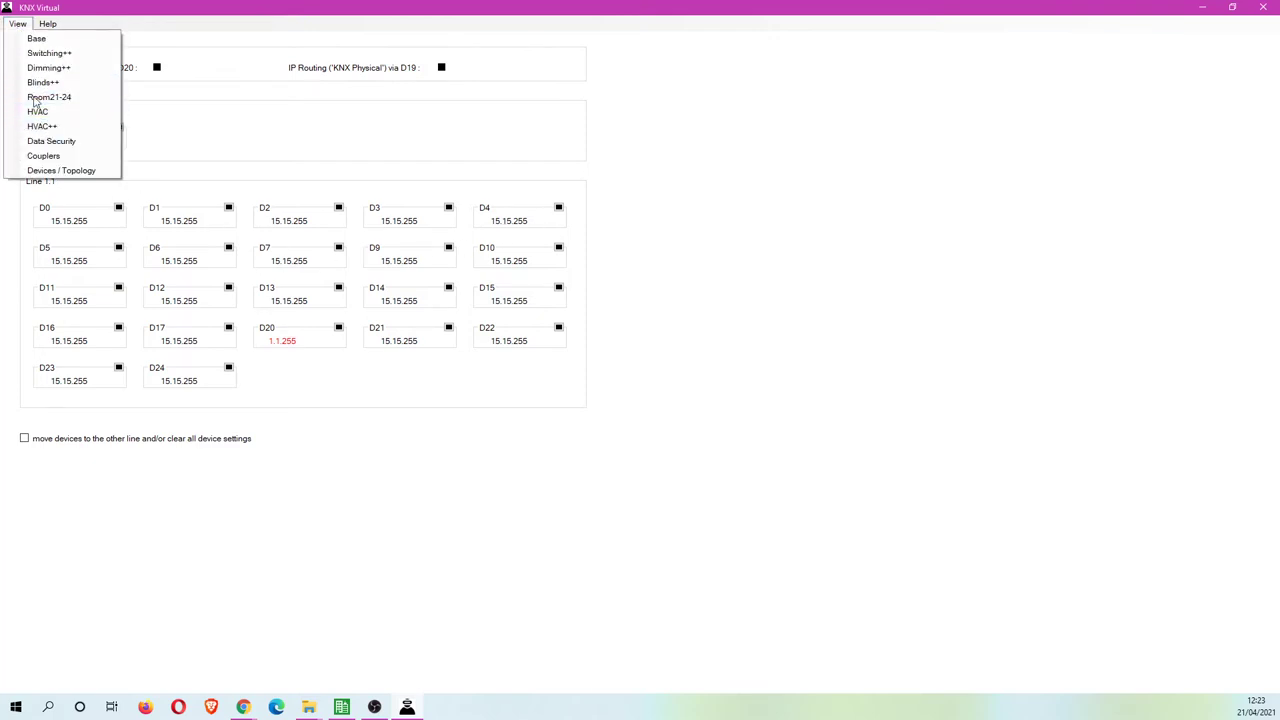
click(52, 172)
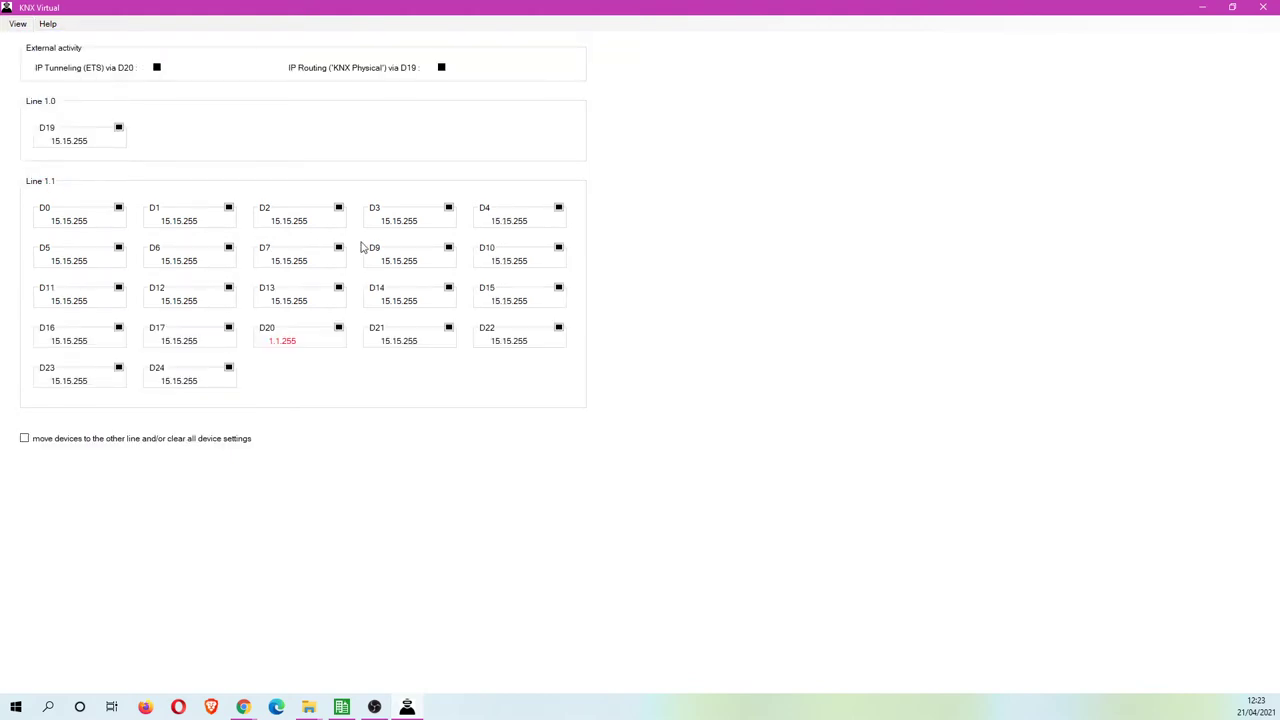
click(18, 24)
click(28, 35)
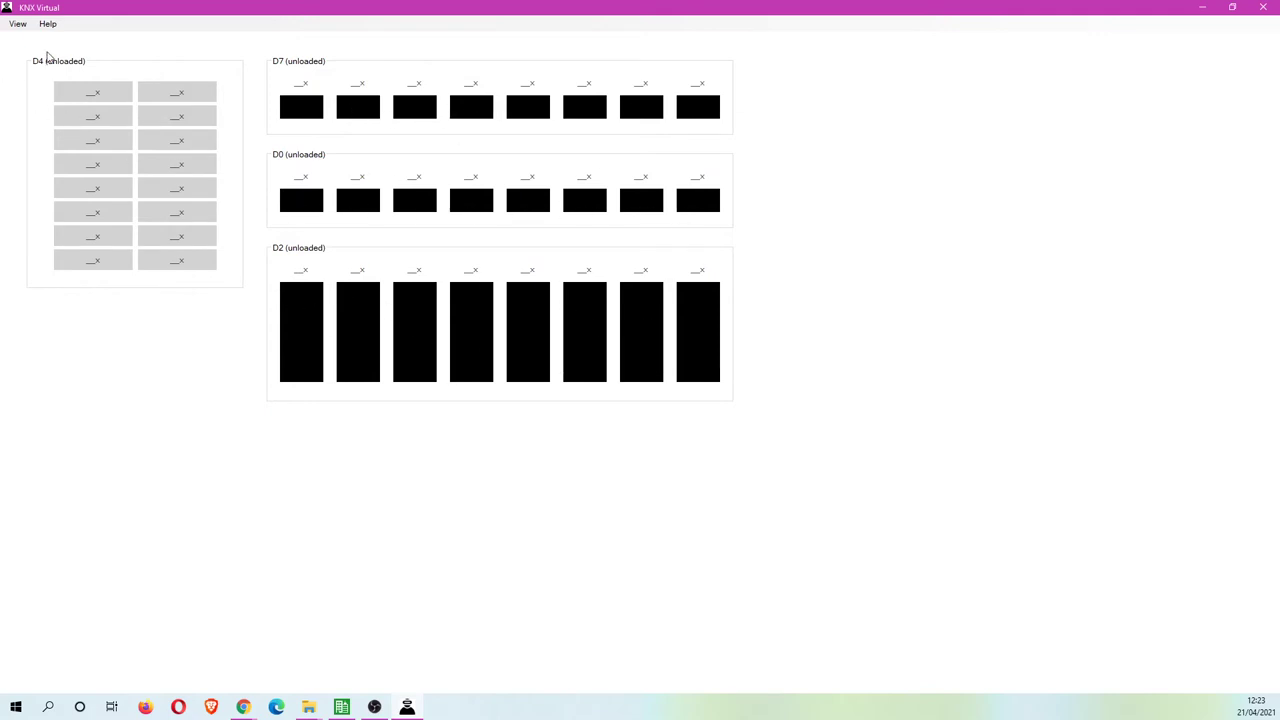
Look through the Switching++, Dimming++, Blinds++ and HVAC views and return to the Base view
click(18, 24)
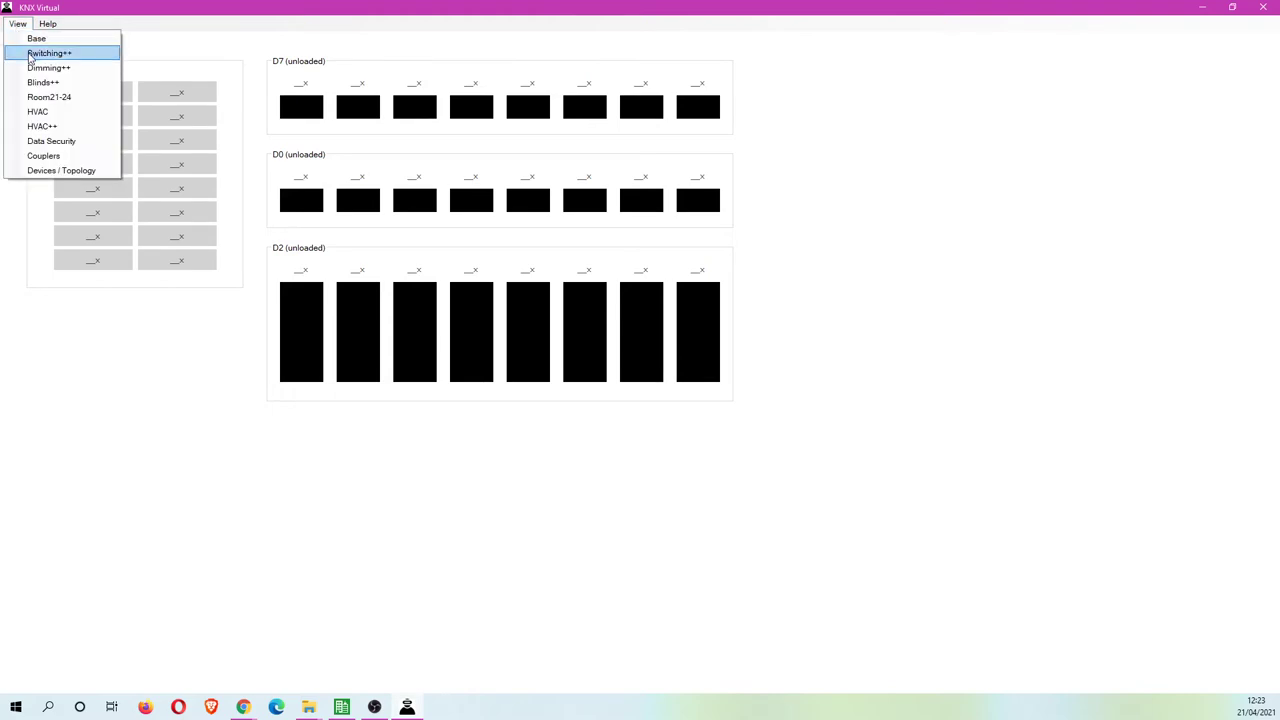
click(30, 58)
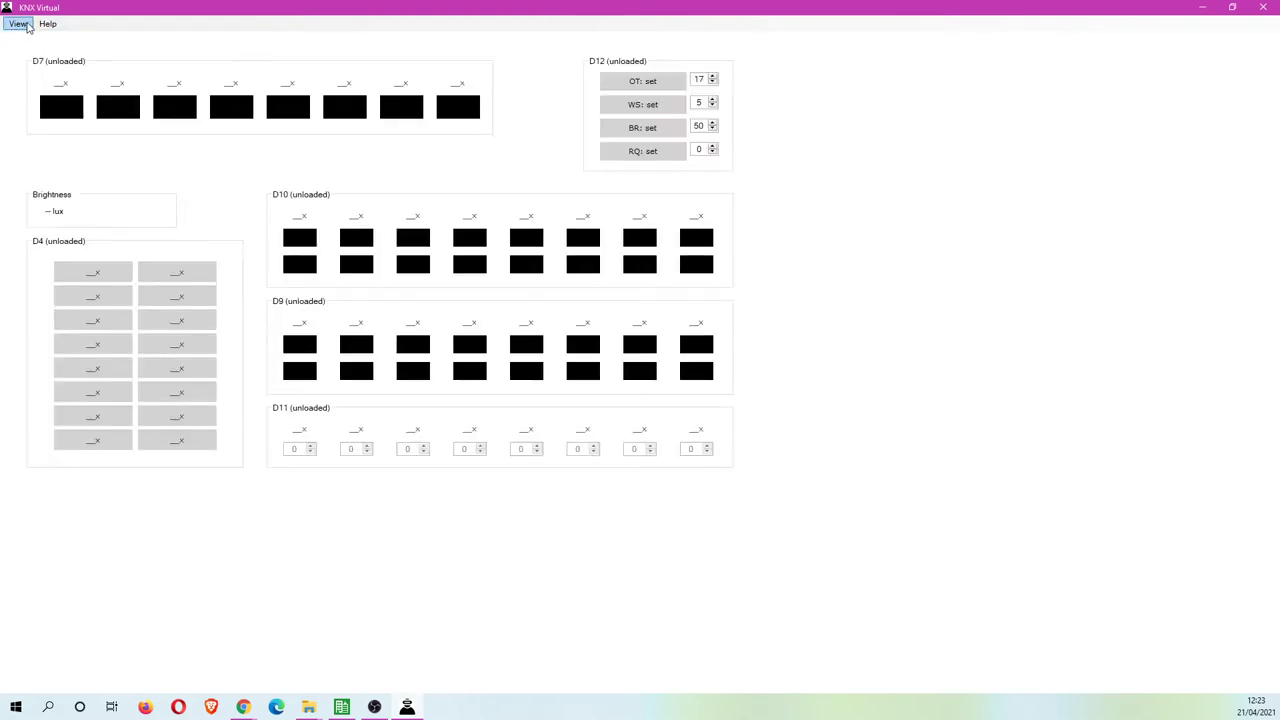
click(18, 24)
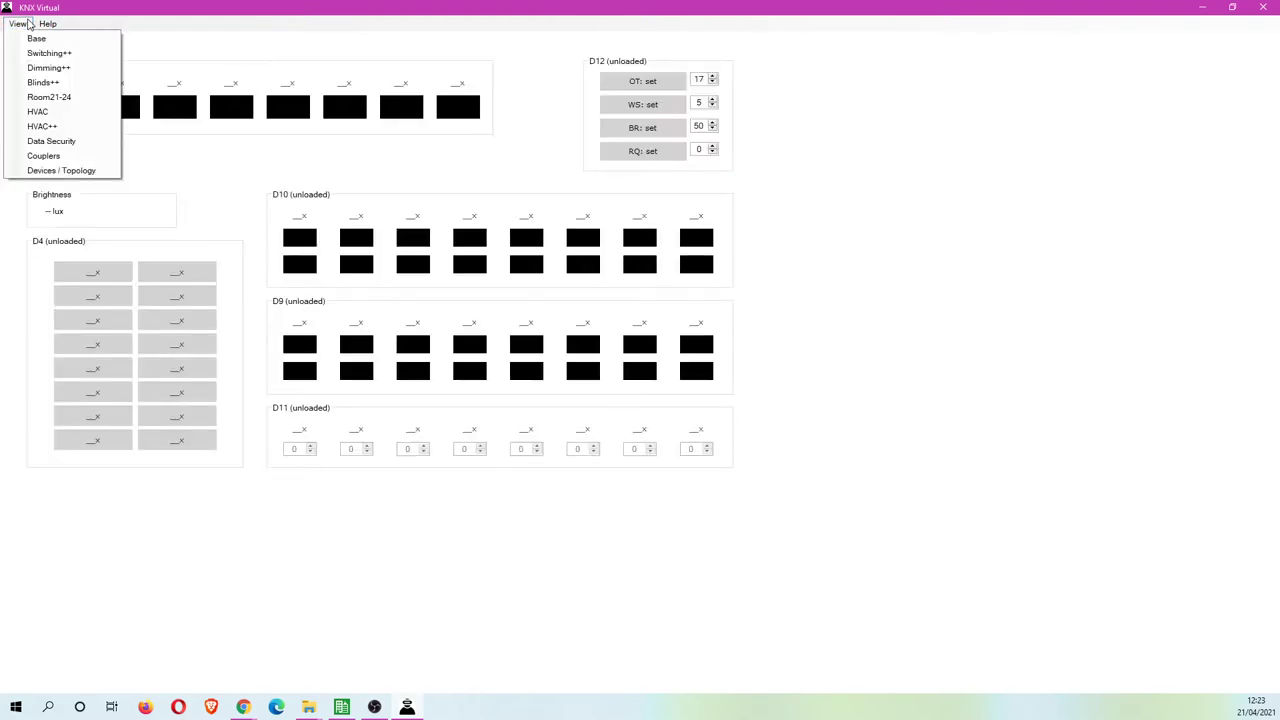
click(46, 68)
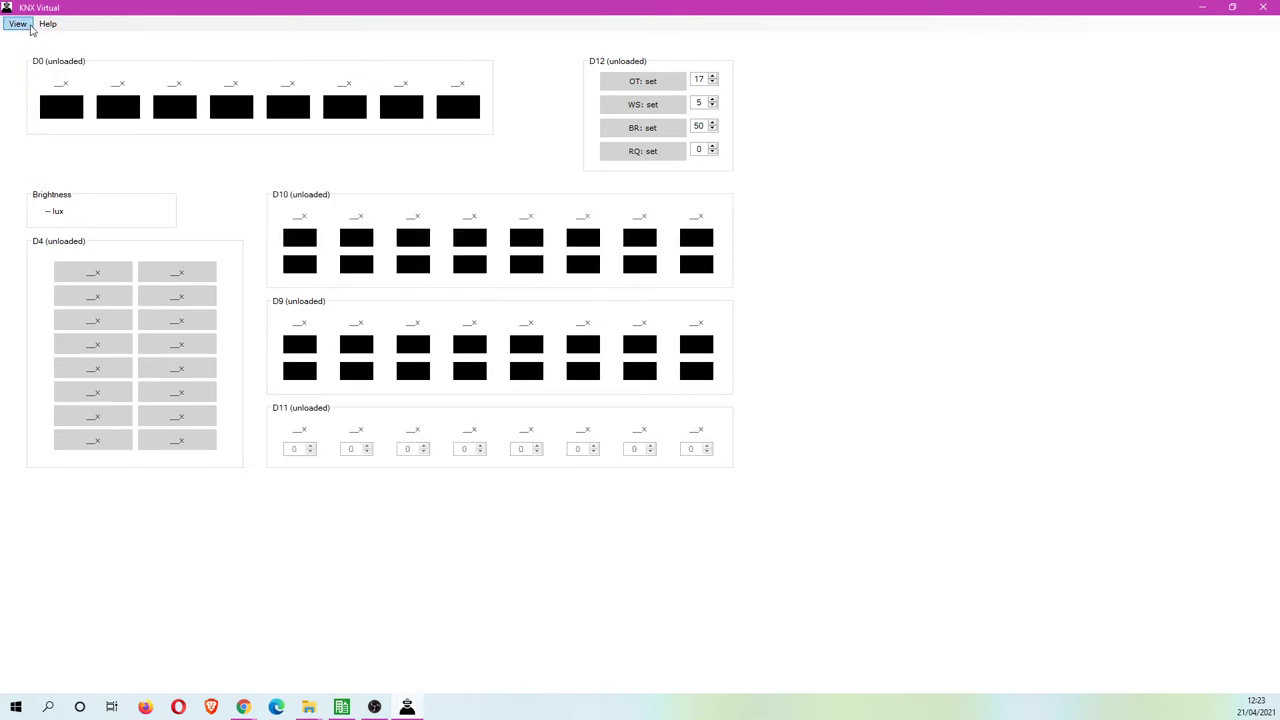
click(18, 24)
click(40, 83)
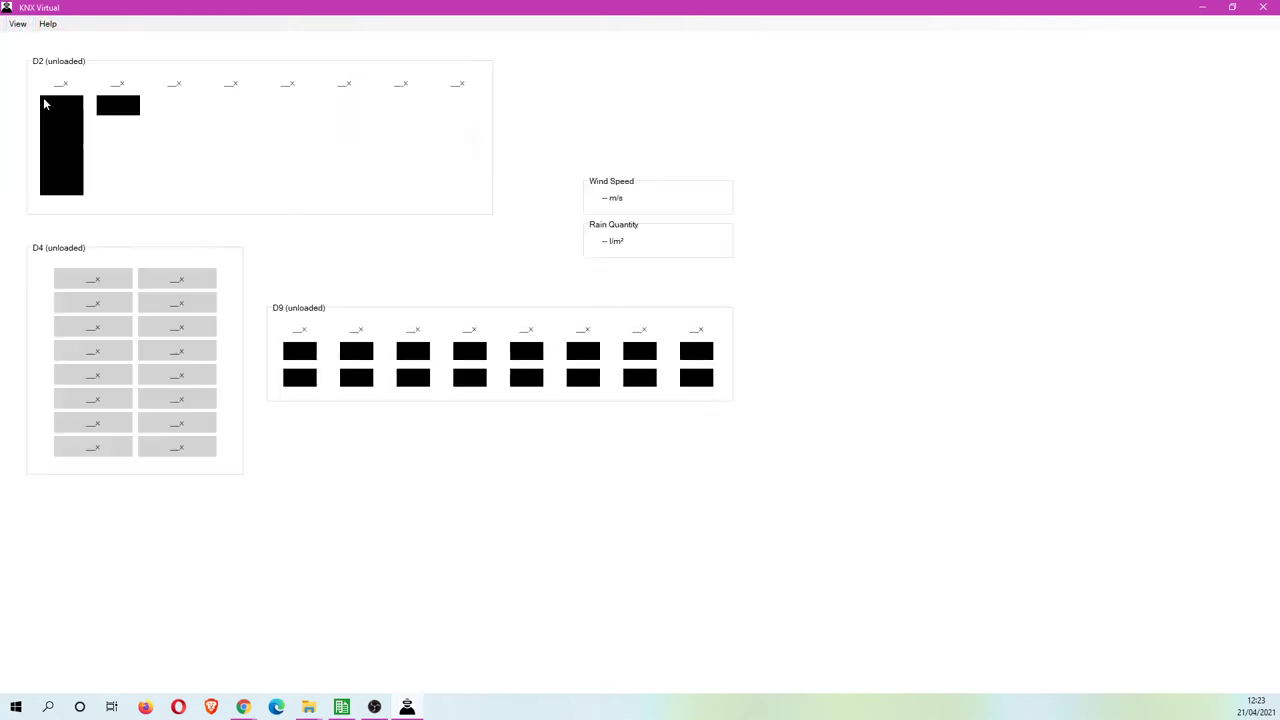
click(7, 27)
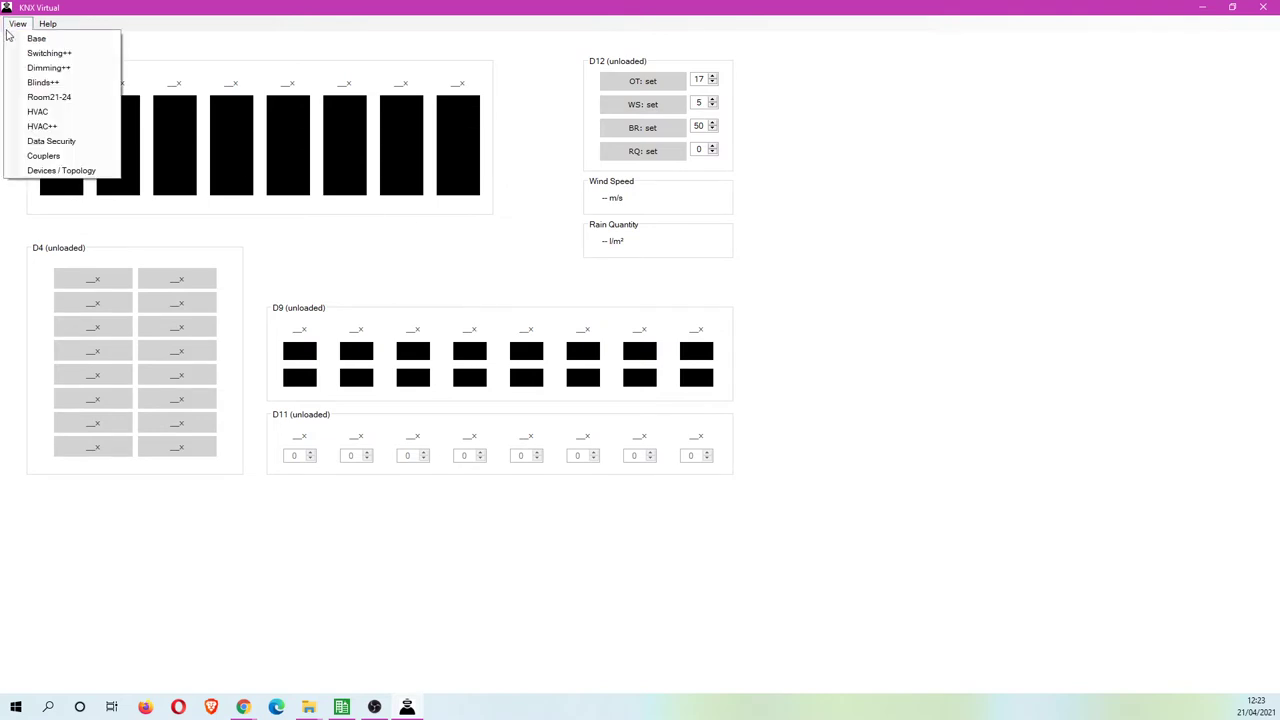
click(54, 114)
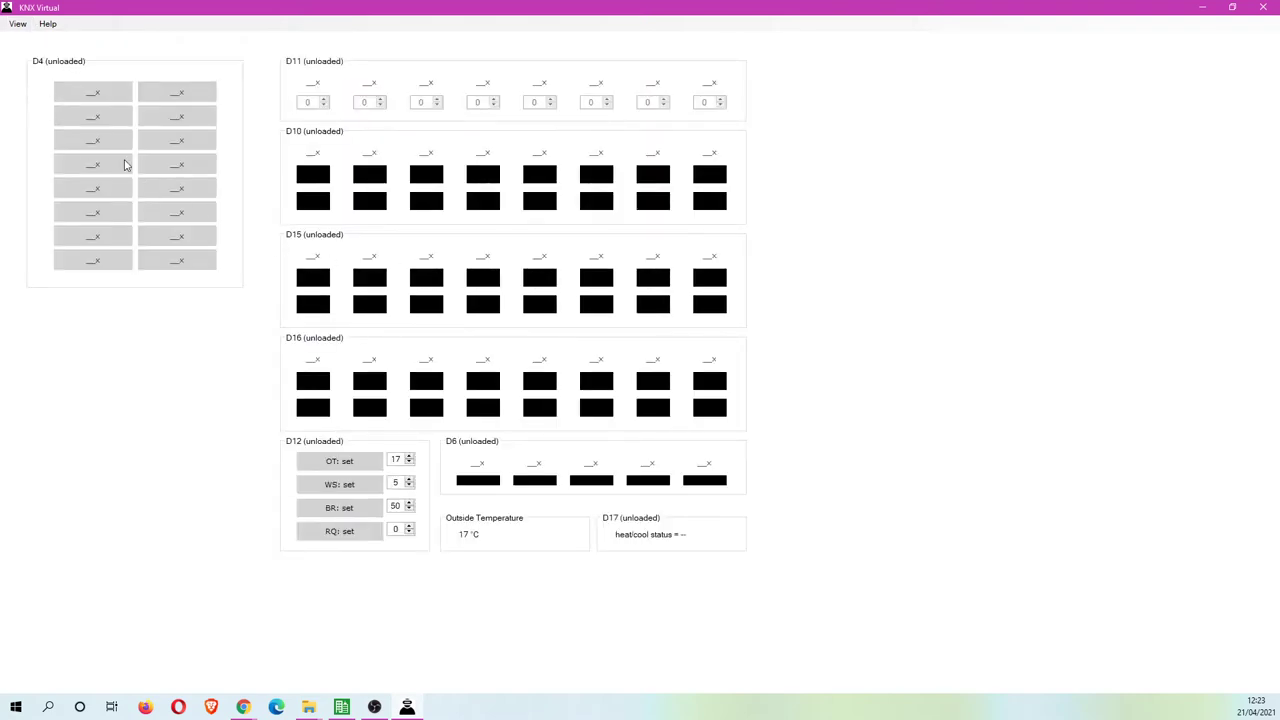
click(18, 29)
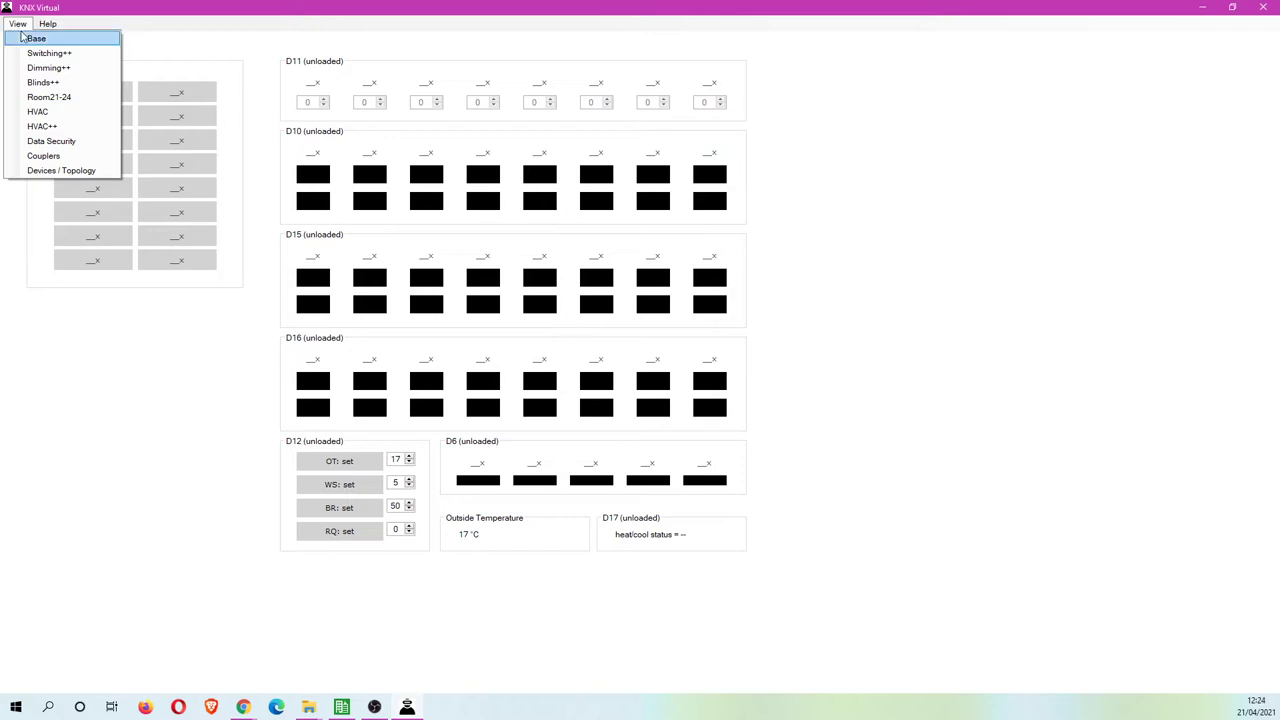
click(31, 38)
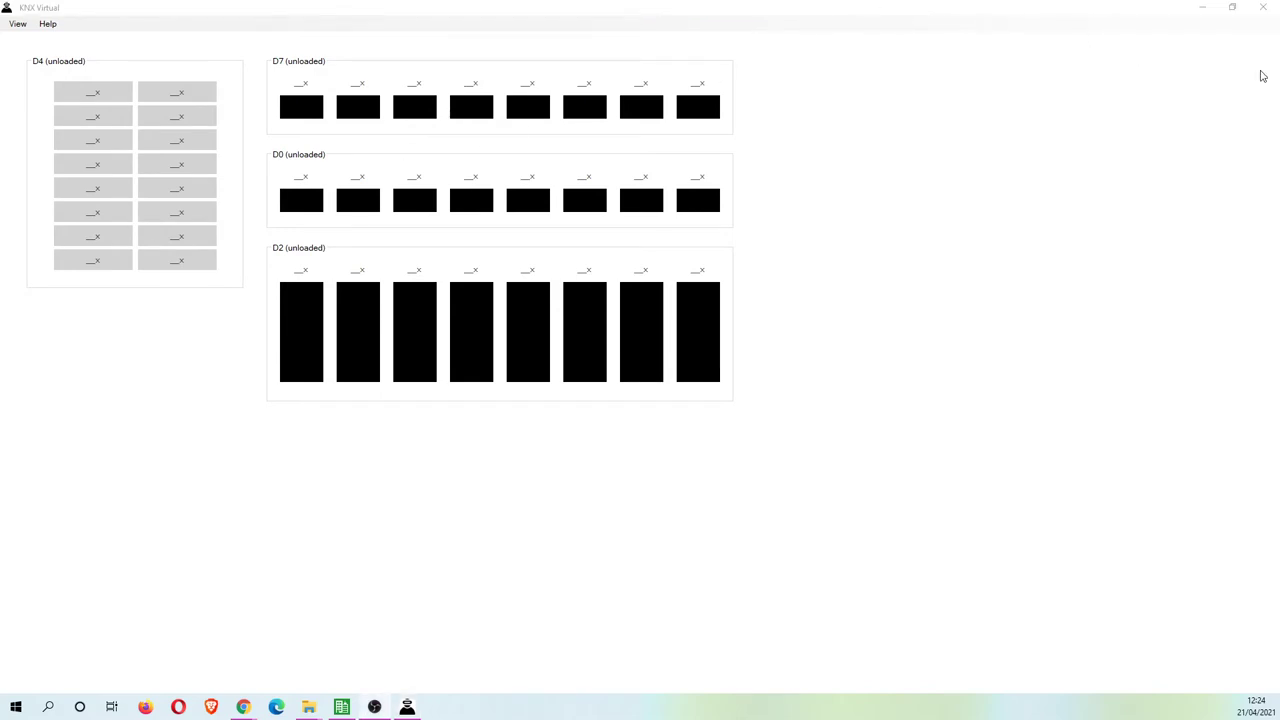
click(1110, 107)
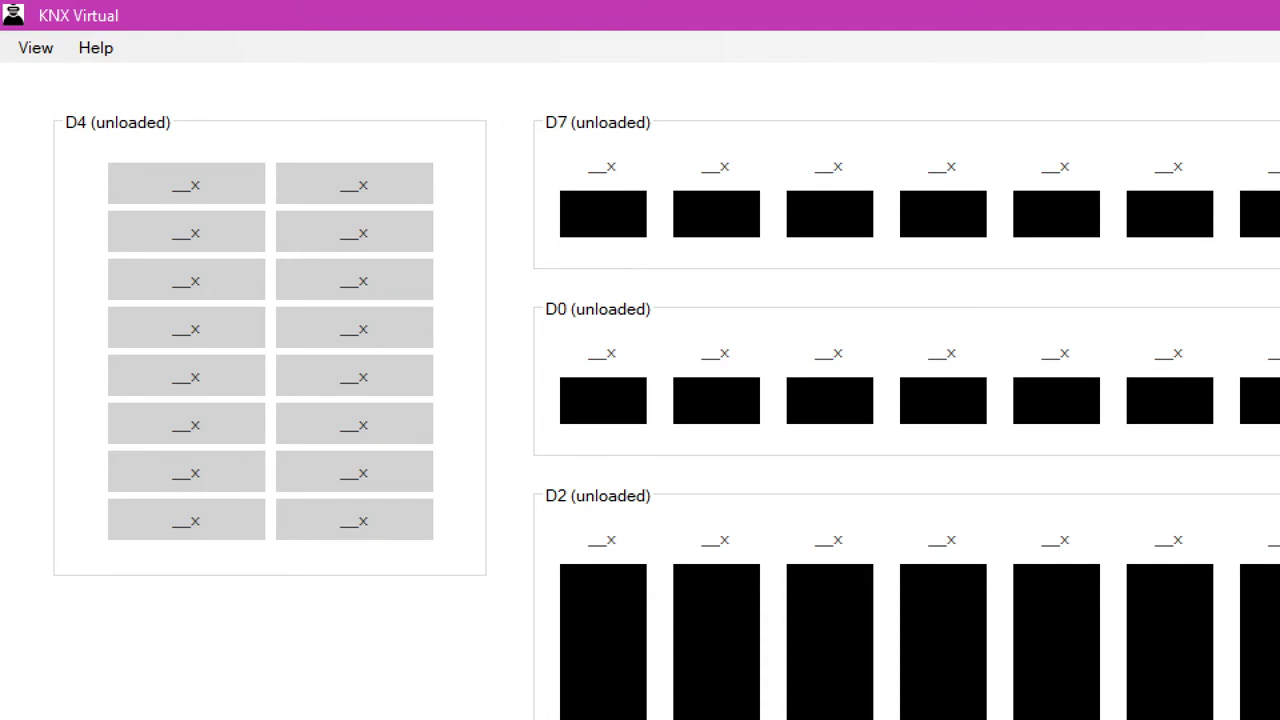
mouse_move(70, 150)
mouse_down()
mouse_move(170, 140)
mouse_move(229, 101)
mouse_move(92, 62)
mouse_move(56, 100)
mouse_move(70, 148)
mouse_up()
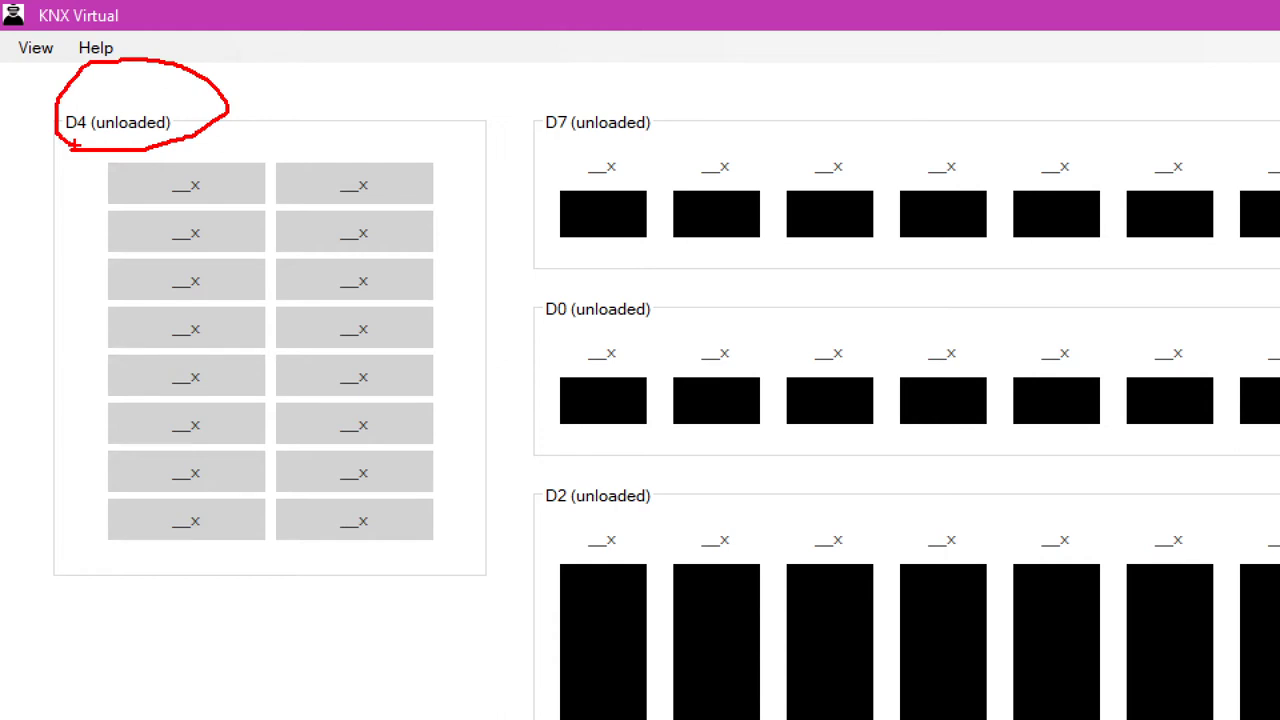
mouse_move(510, 152)
mouse_down()
mouse_move(688, 137)
mouse_move(675, 82)
mouse_move(557, 77)
mouse_move(538, 150)
mouse_up()
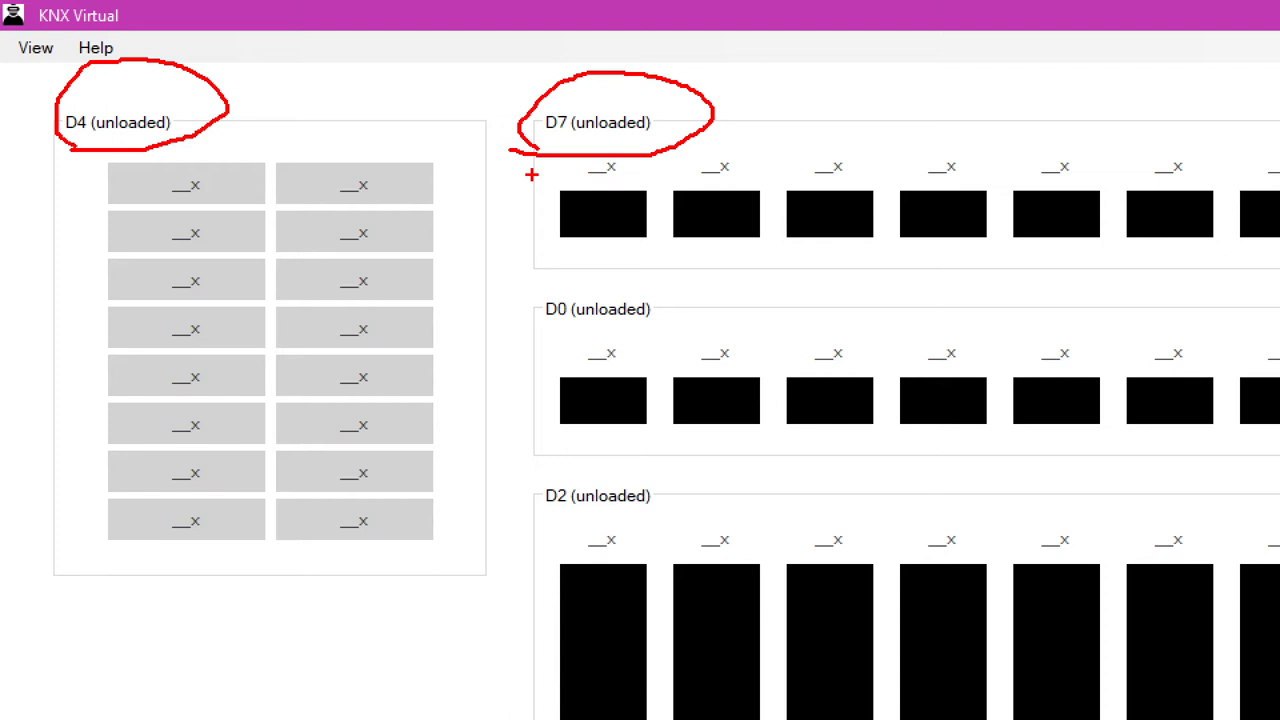
mouse_move(540, 348)
mouse_down()
mouse_move(693, 338)
mouse_move(671, 293)
mouse_move(580, 282)
mouse_move(538, 340)
mouse_up()
mouse_move(545, 466)
mouse_down()
mouse_move(513, 511)
mouse_move(648, 528)
mouse_move(671, 463)
mouse_move(540, 468)
mouse_up()
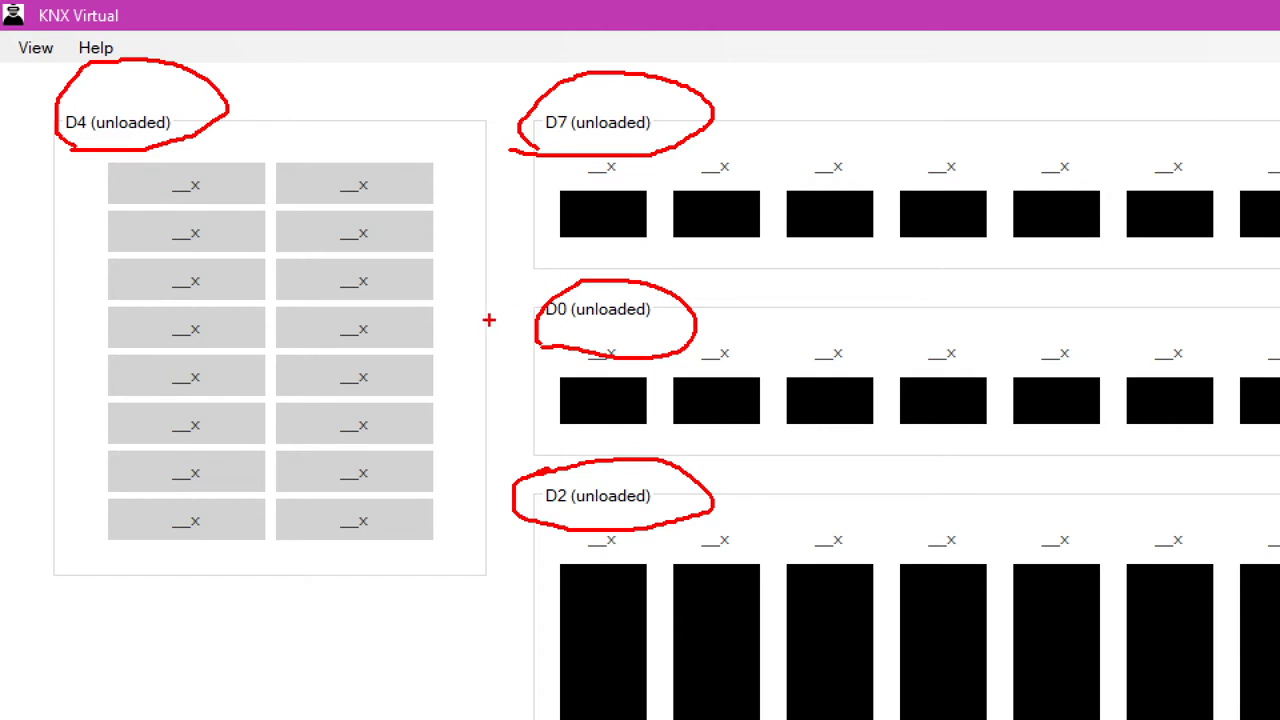
drag(466, 326, 505, 322)
drag(462, 525, 510, 507)
drag(449, 155, 503, 142)
drag(20, 123, 66, 122)
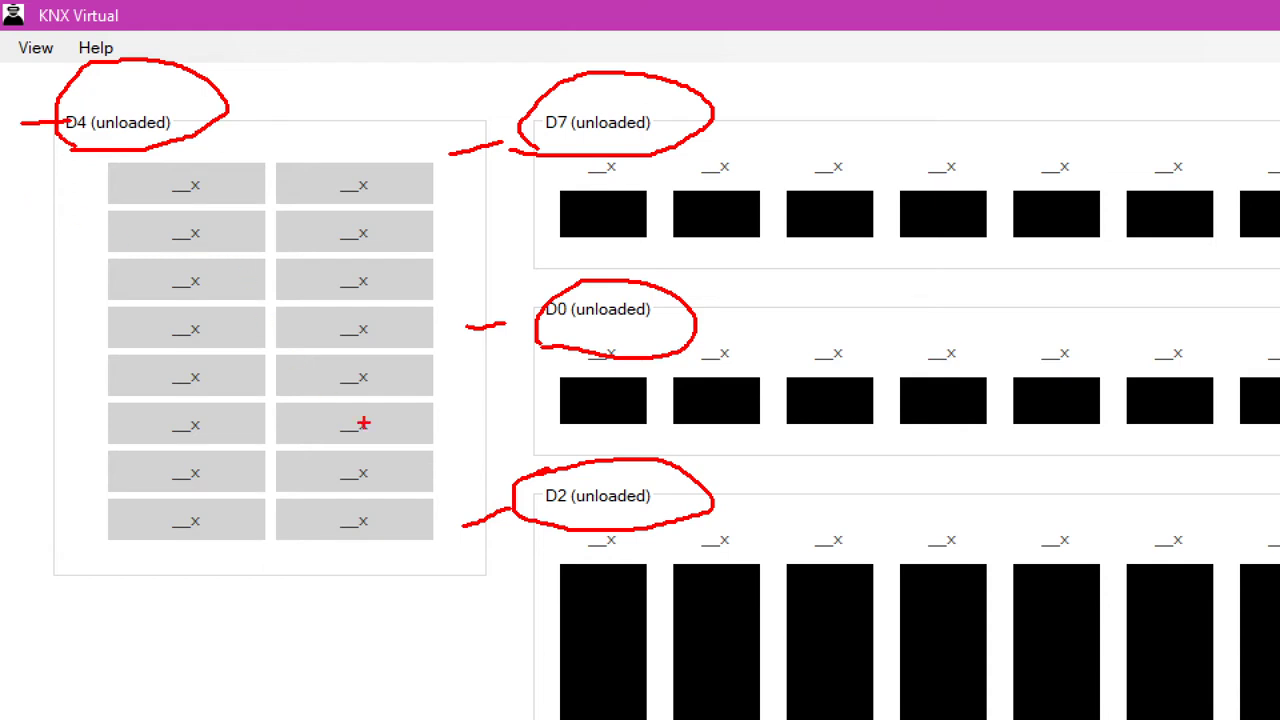
Switch to ETS5 and add the KNX Association D0 dimming actuator (0200 - DA, Dimming, version 2.4) to Cuadro general
key(Escape)
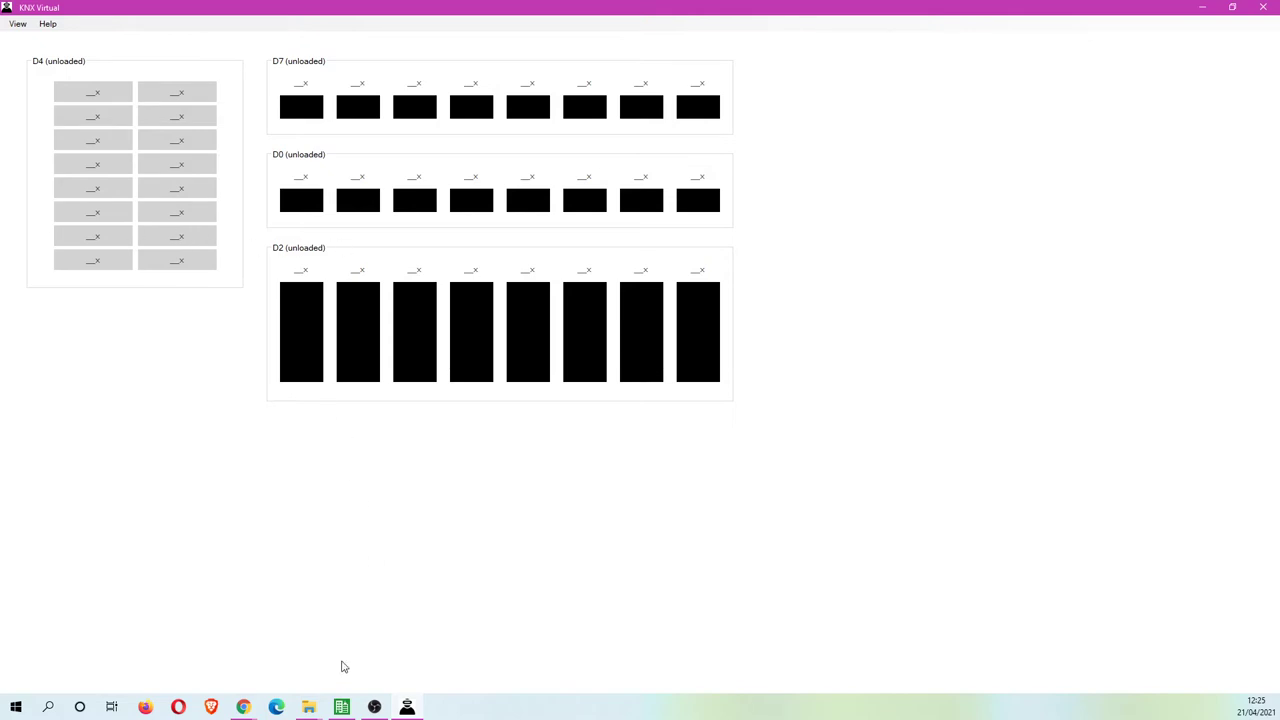
click(341, 707)
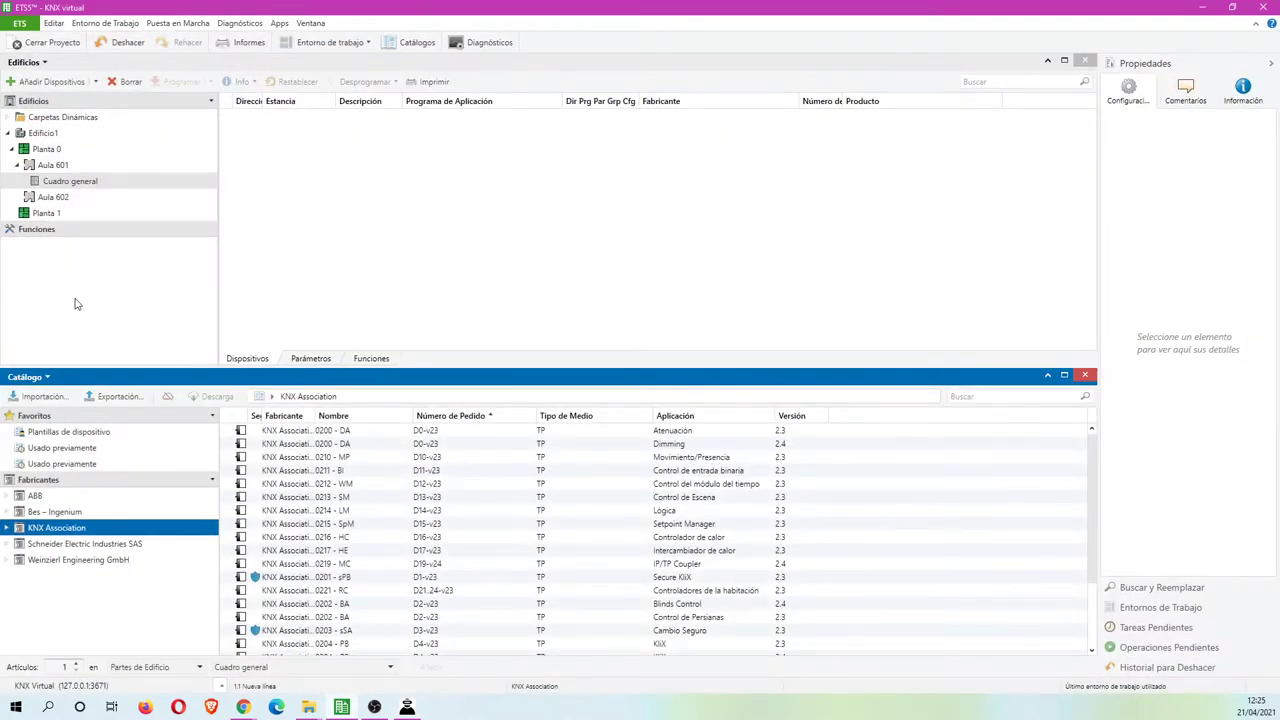
click(60, 182)
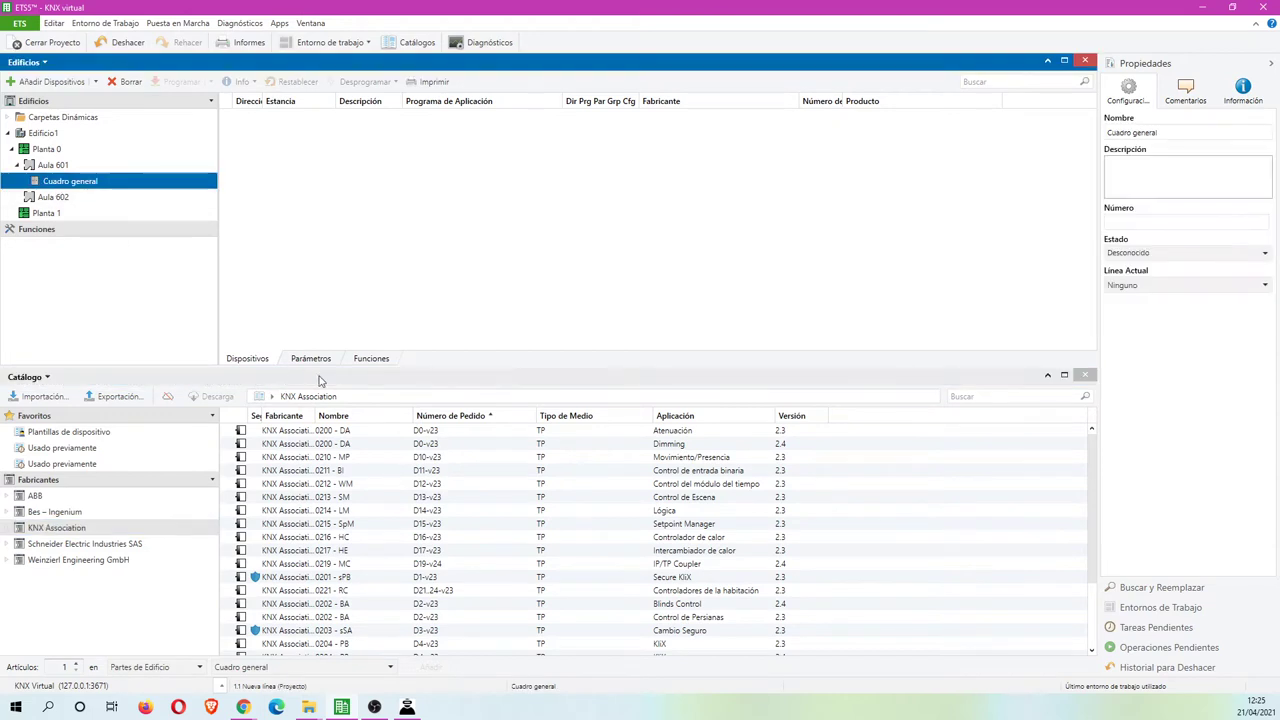
click(449, 432)
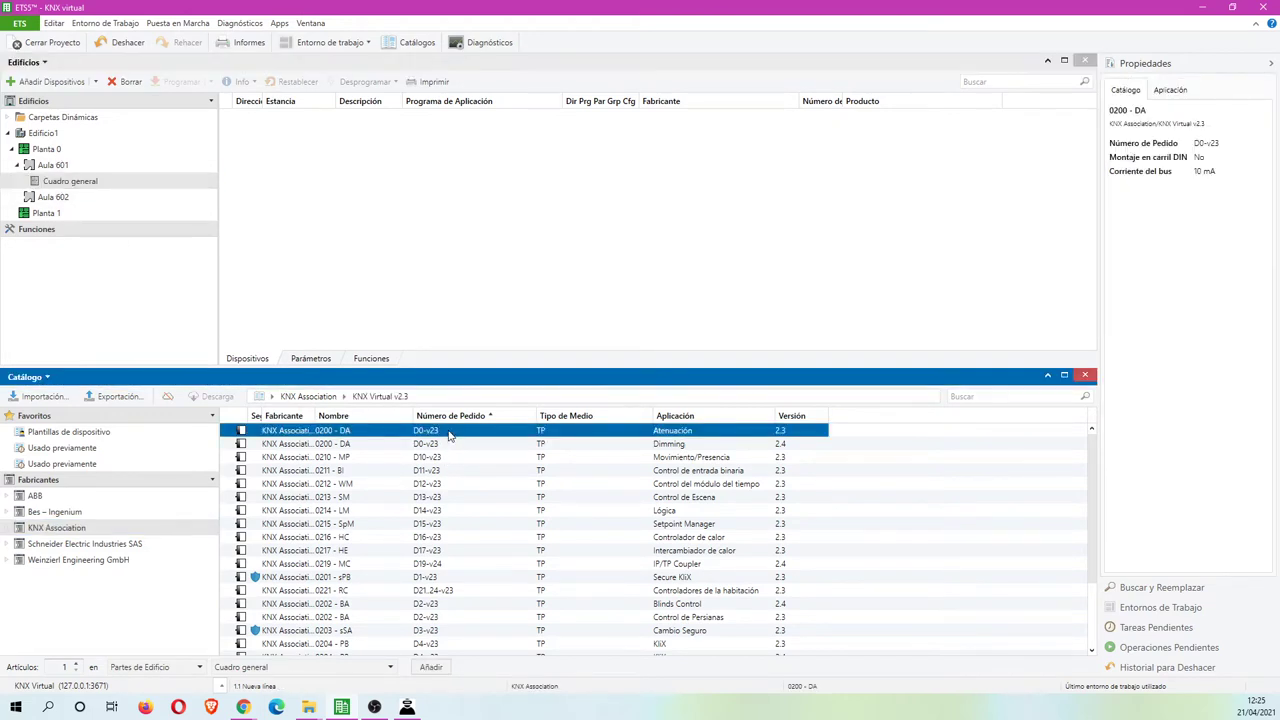
drag(449, 445, 100, 182)
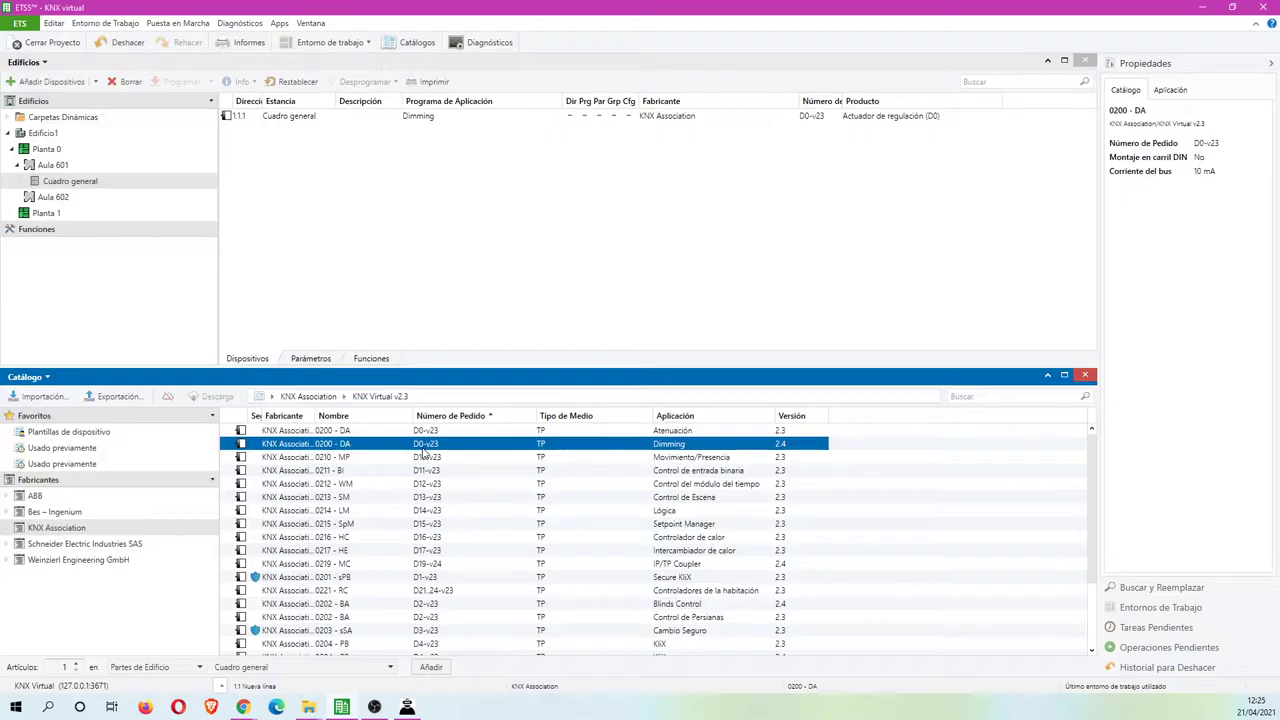
Add the D2 Blinds Control and D7 Switching actuators, both version 2.4, to Cuadro general, checking the needed devices in KNX Virtual
click(406, 707)
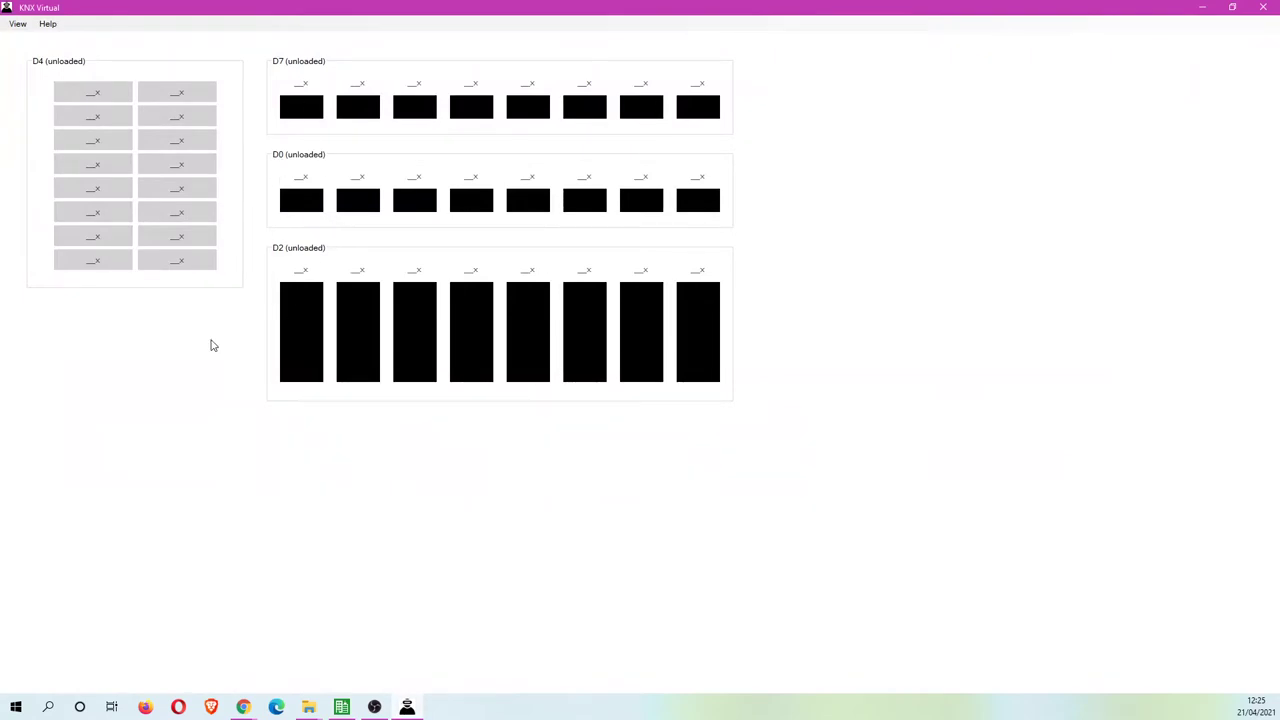
click(374, 707)
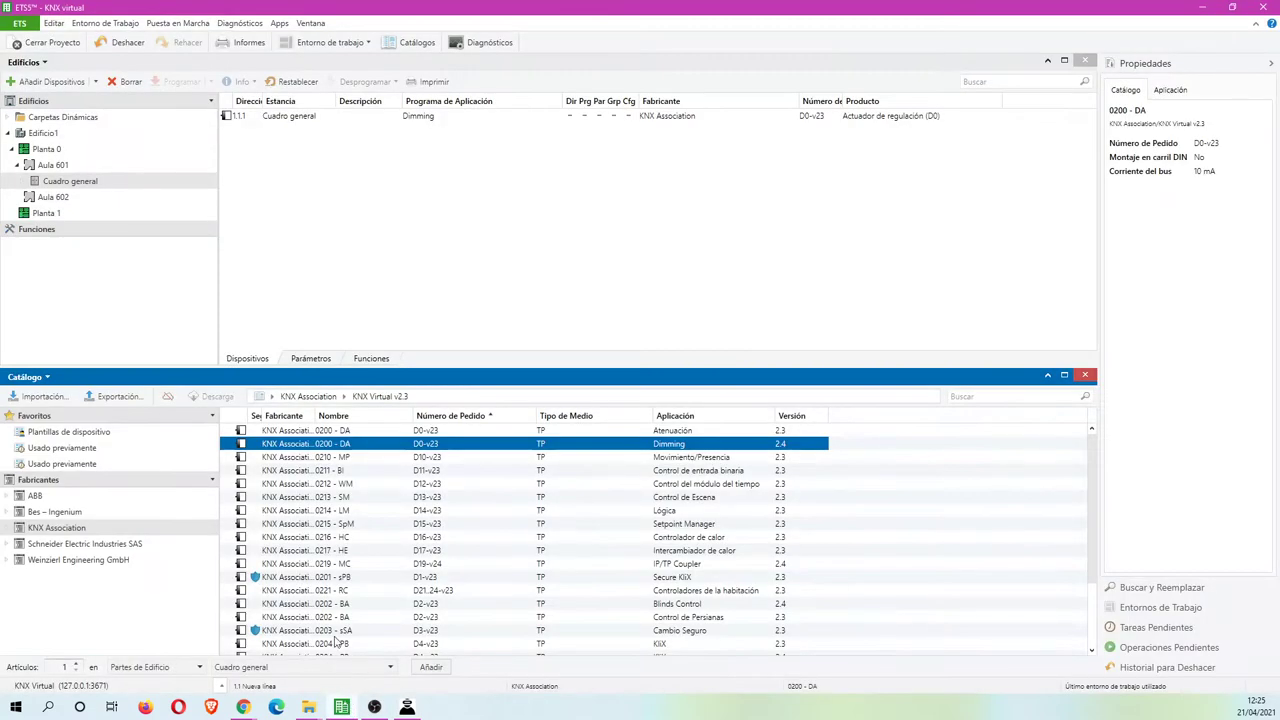
click(467, 486)
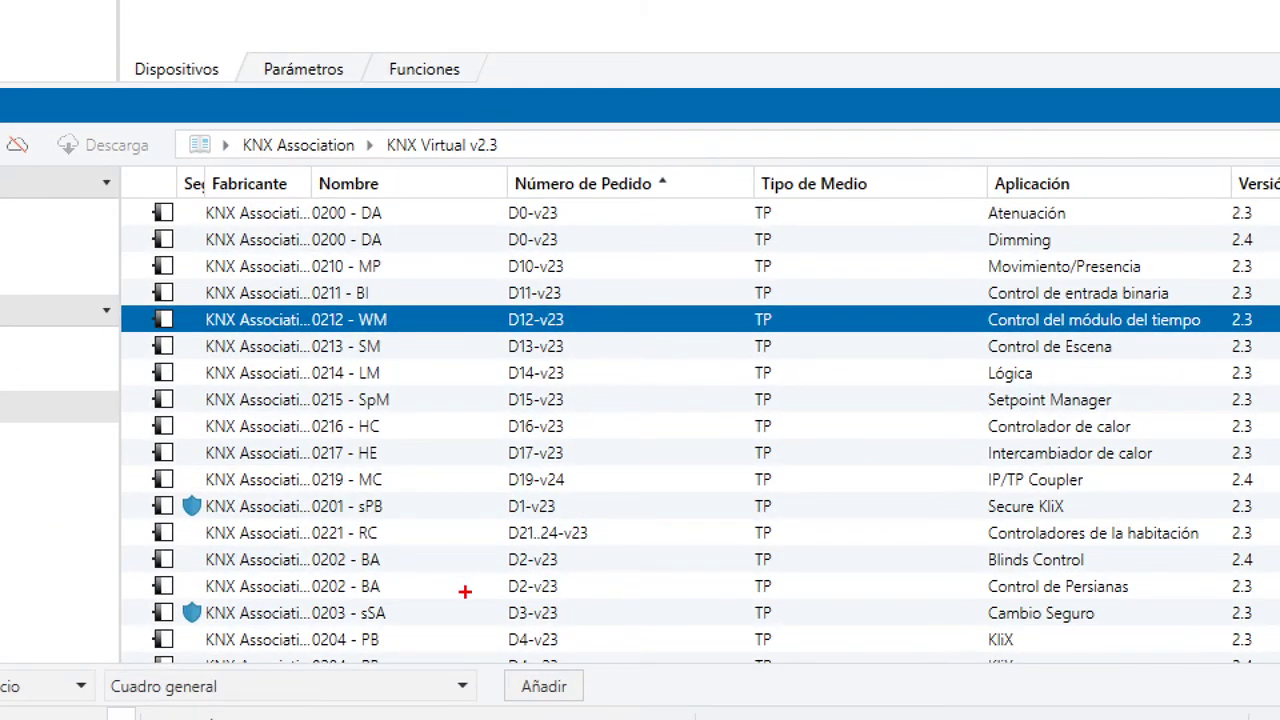
drag(474, 567, 501, 551)
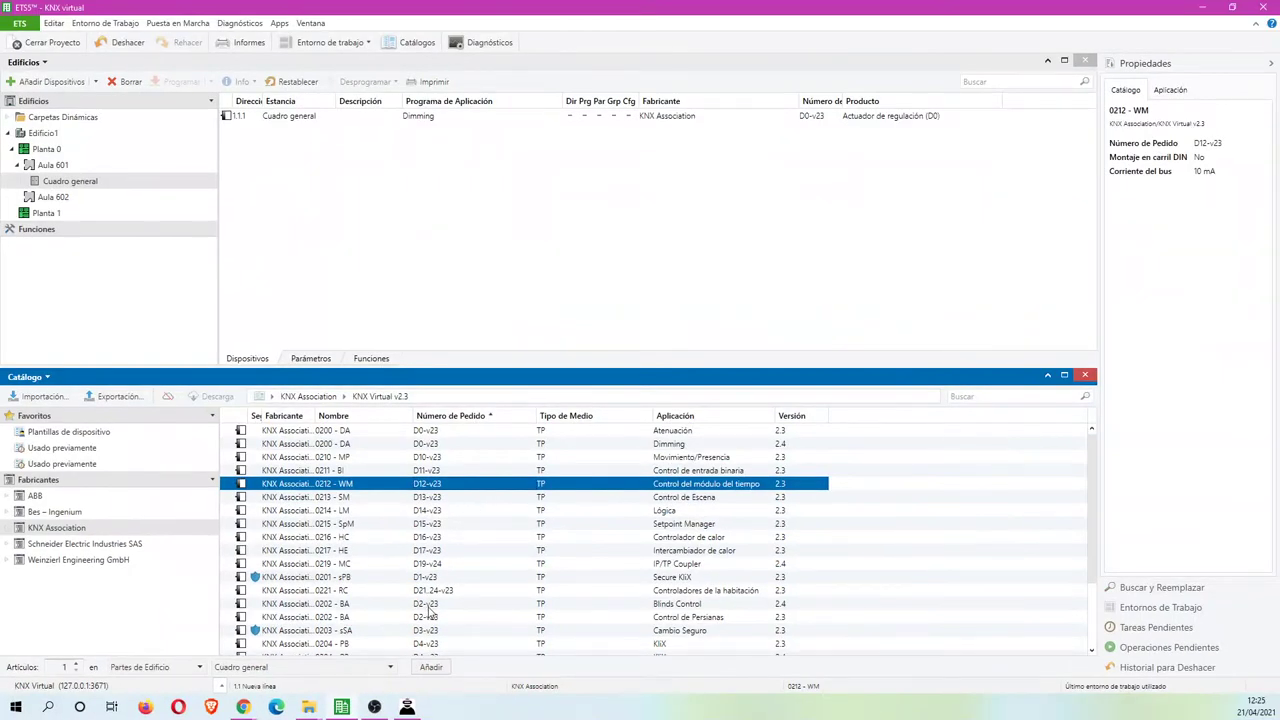
click(538, 561)
drag(427, 604, 70, 182)
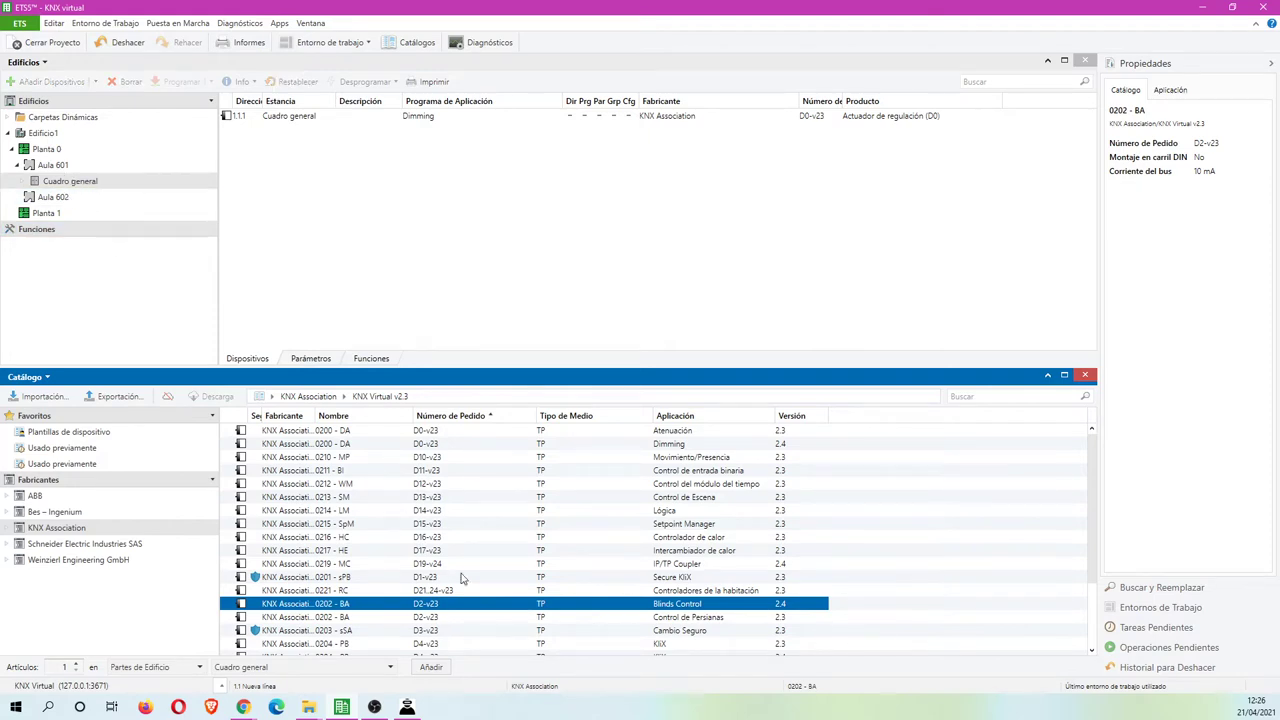
scroll(437, 606, down, 2)
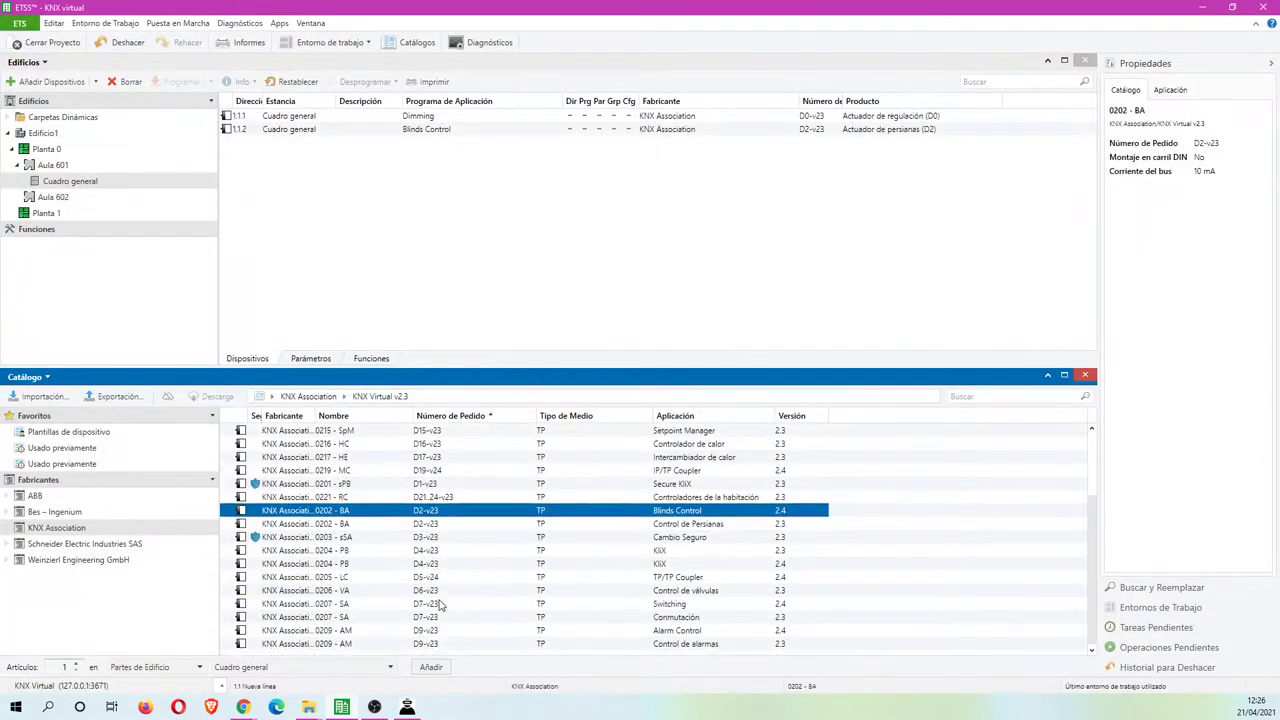
drag(397, 606, 86, 184)
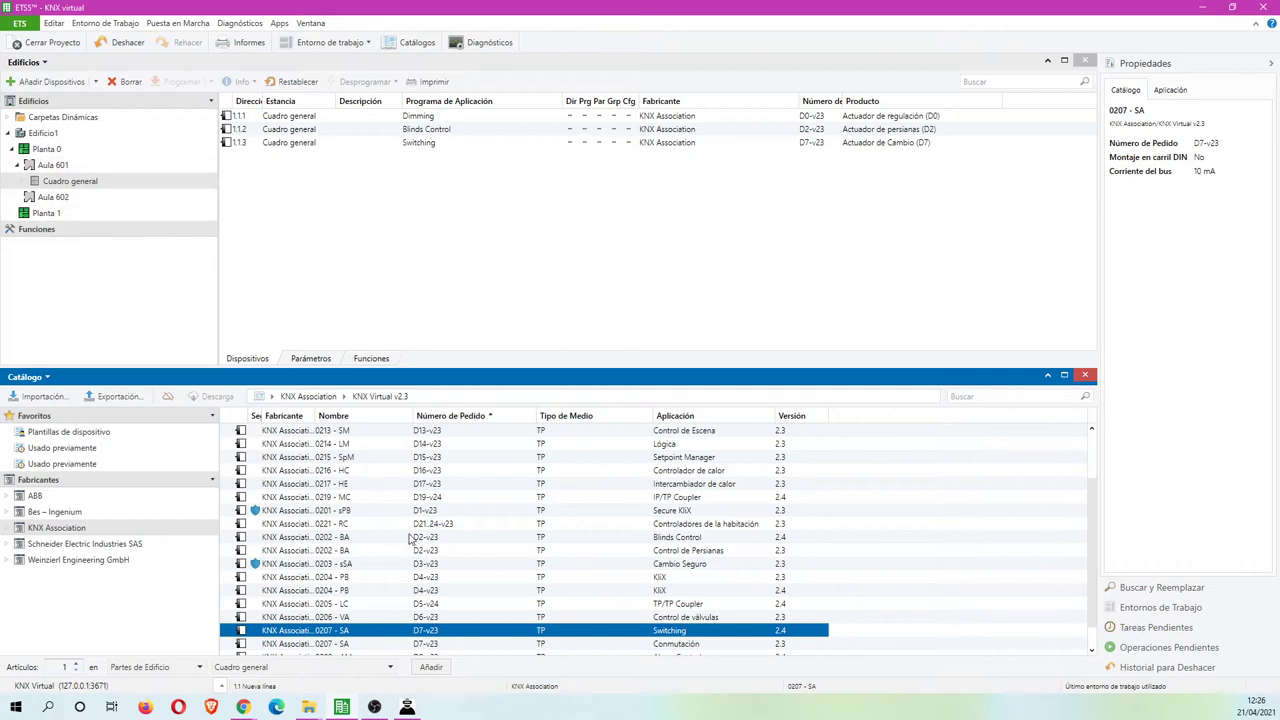
Add the D4 KliX push button (0204 - PB, version 2.4) directly to Aula 601 and list that room's devices
scroll(530, 567, down, 1)
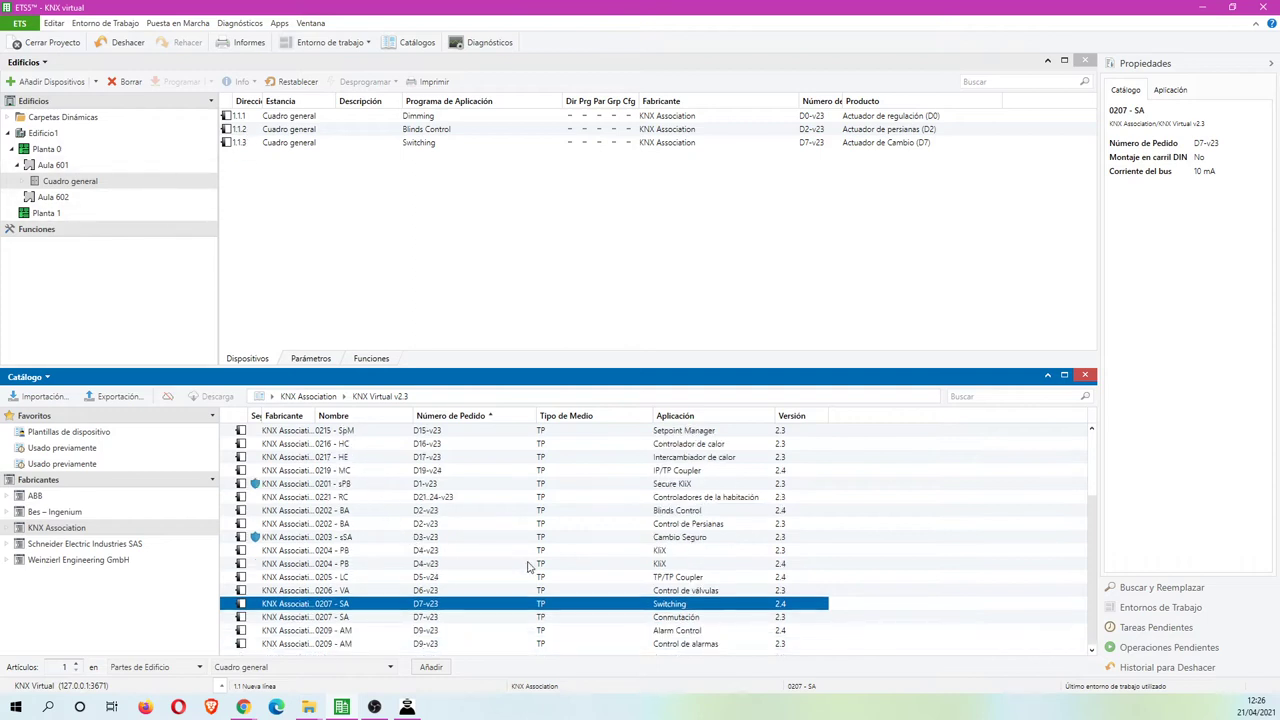
click(460, 564)
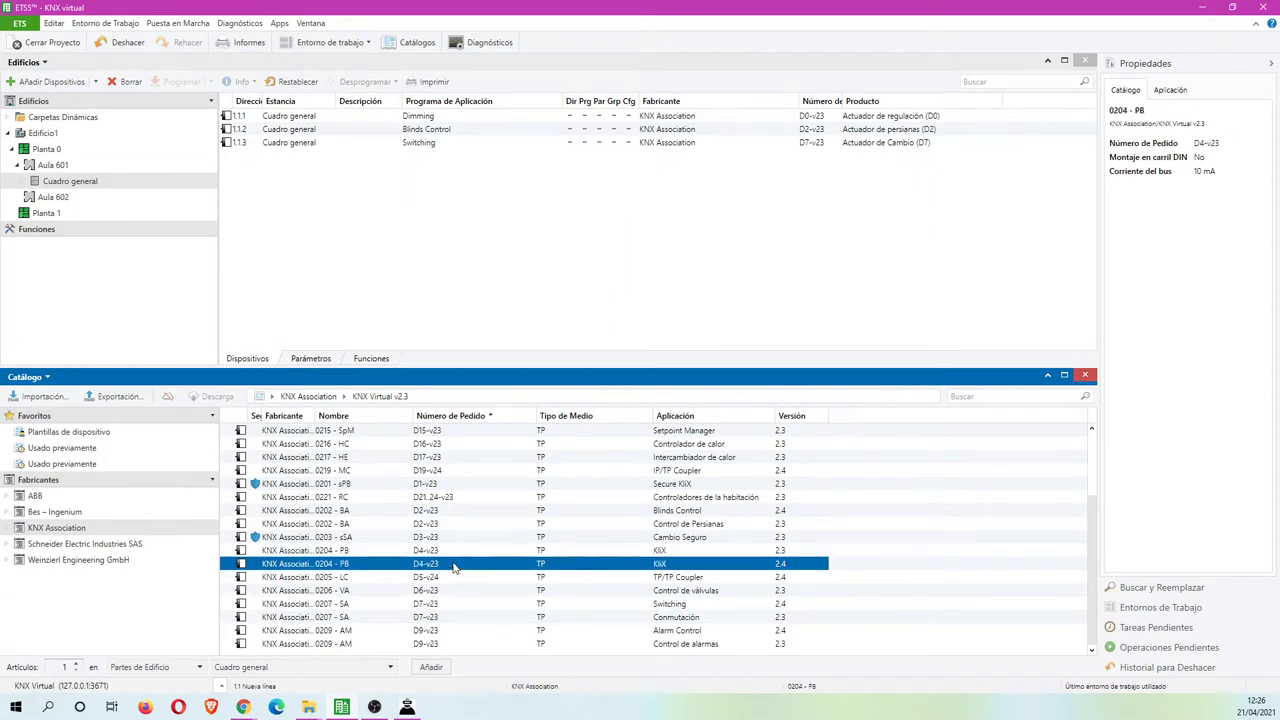
drag(455, 566, 77, 170)
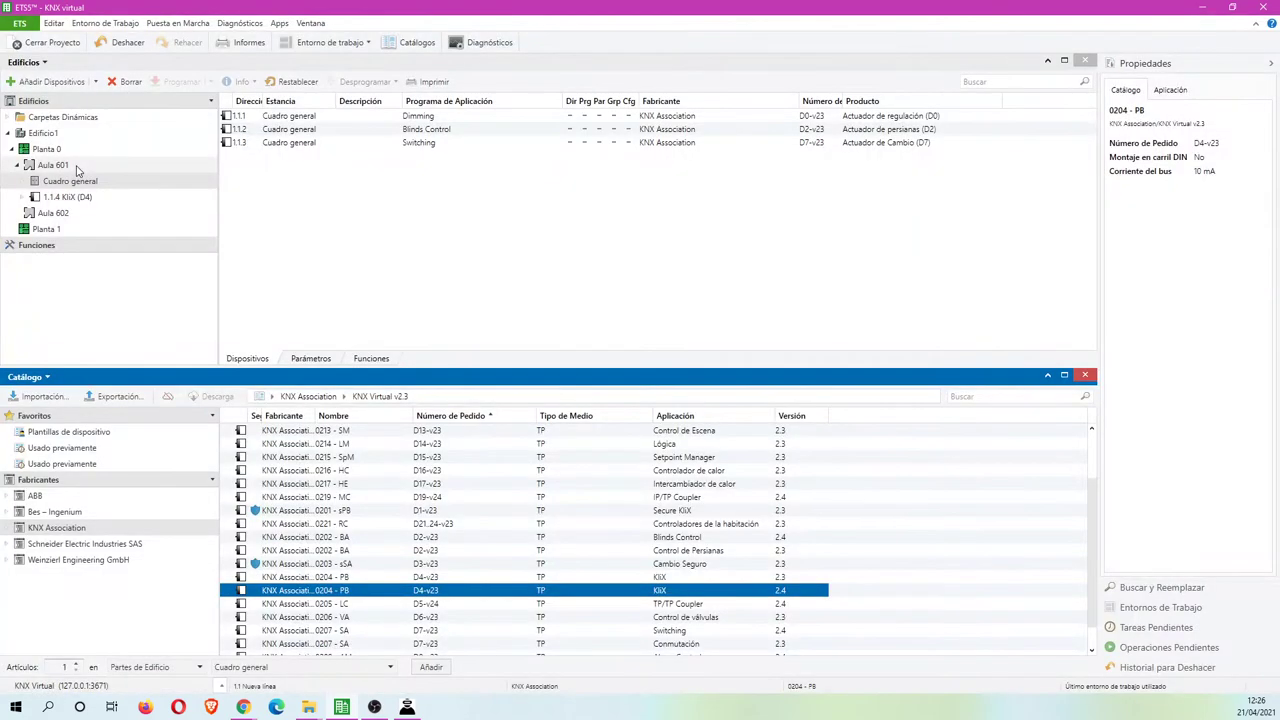
click(77, 167)
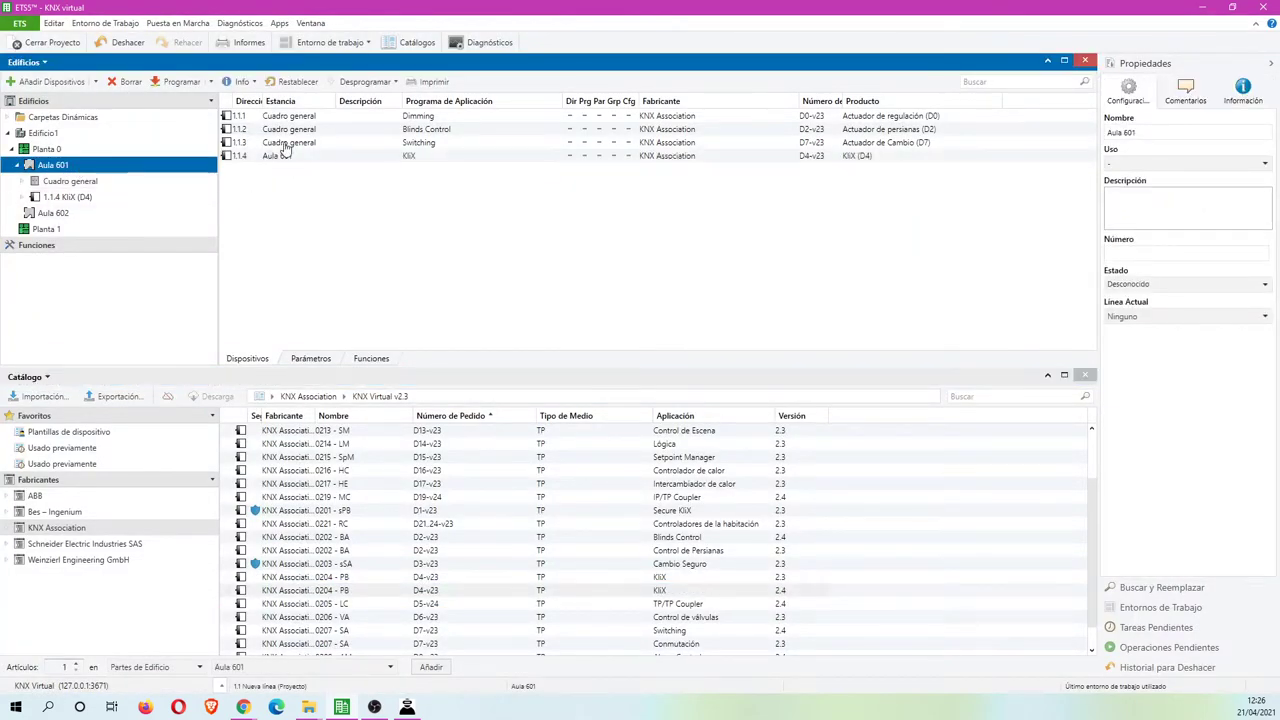
Set the individual address of the KliX (D4) device to 1.1.11
click(340, 158)
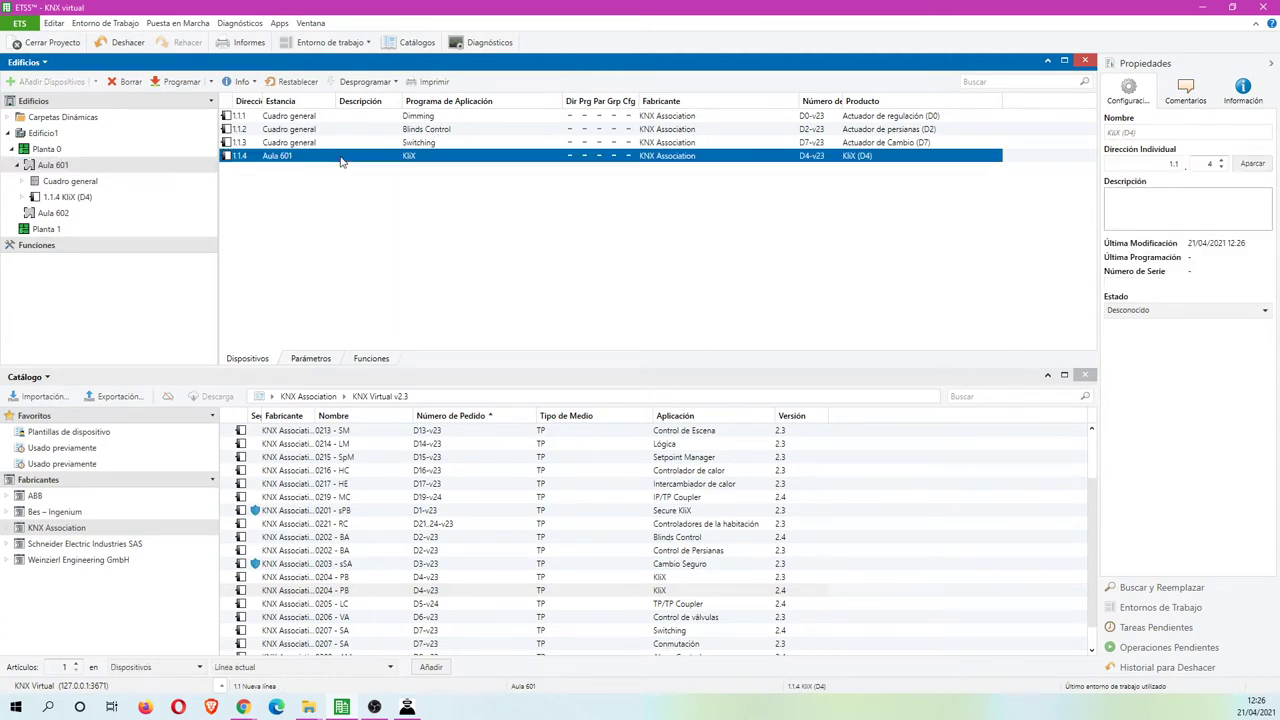
click(1199, 163)
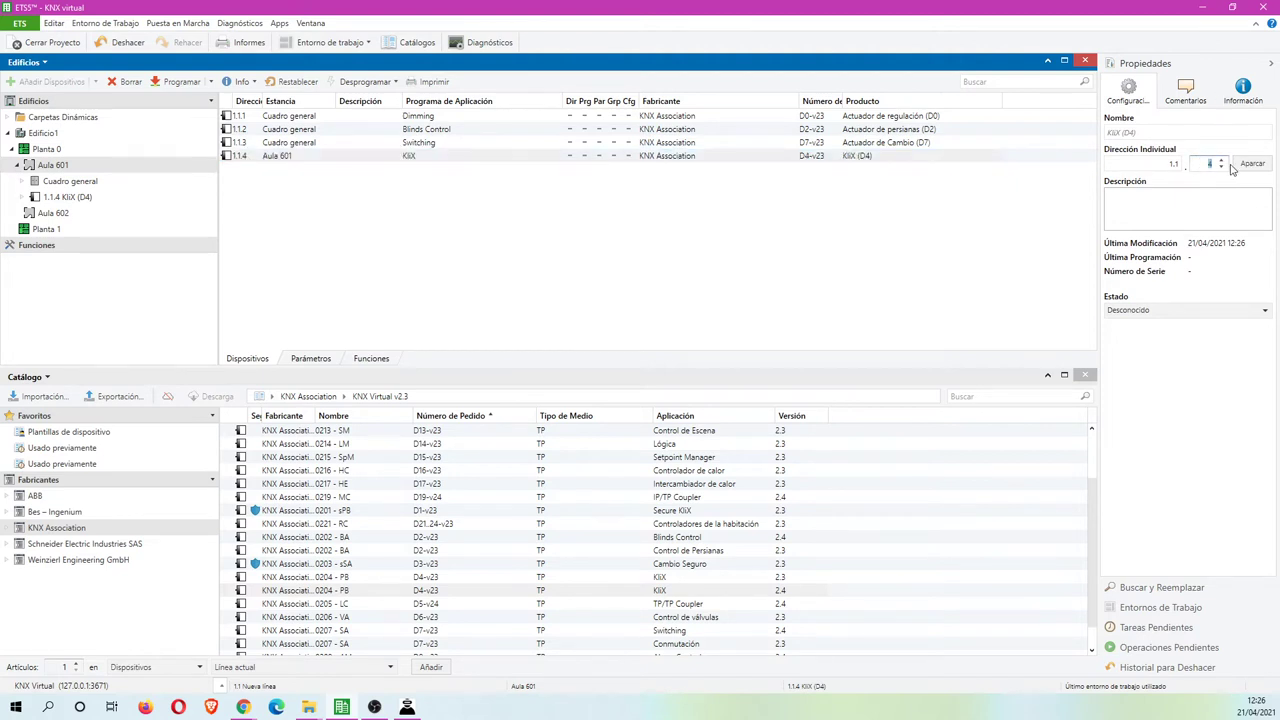
click(1200, 216)
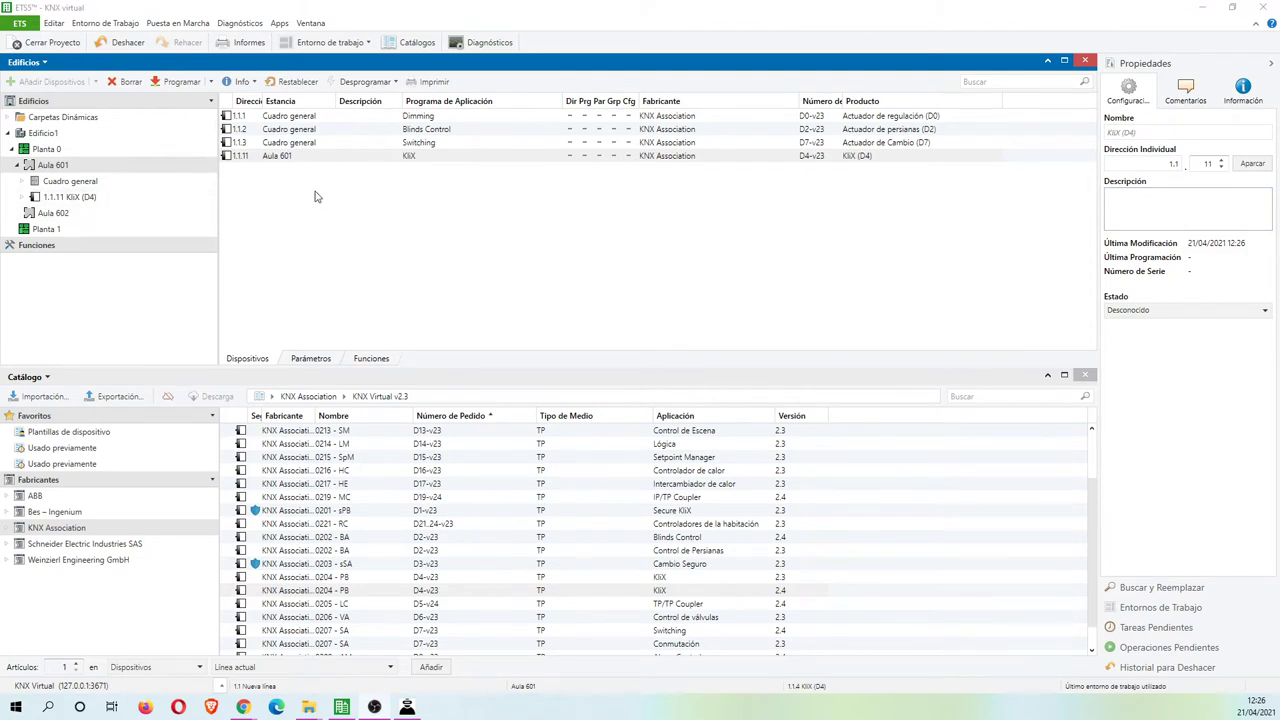
Expand Cuadro general, open the D0 dimming actuator's communication objects and close the catalog
click(345, 119)
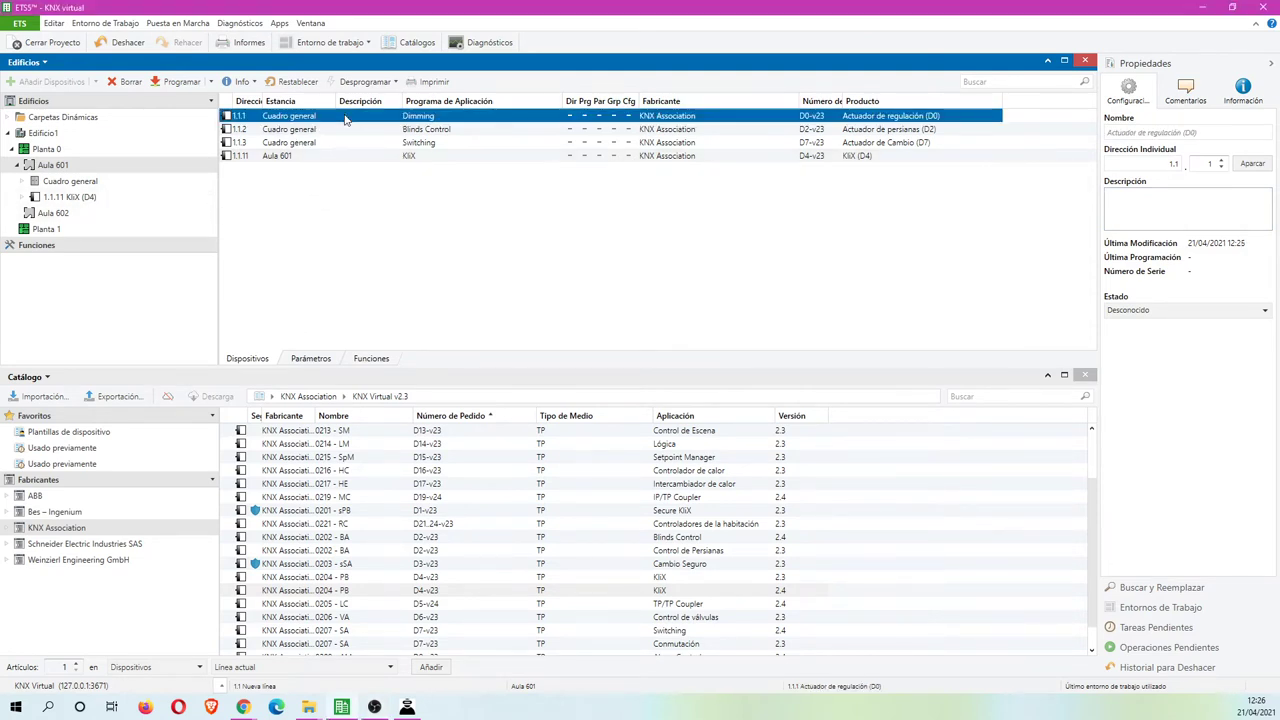
click(250, 363)
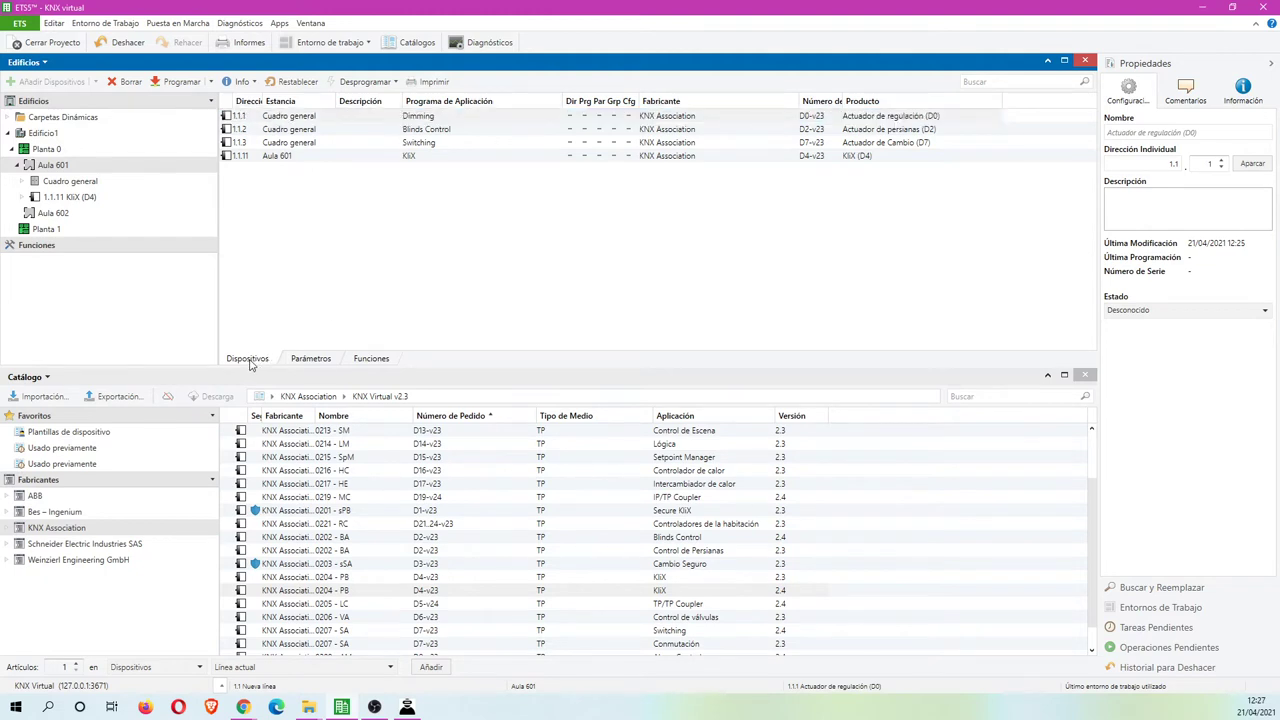
click(18, 184)
click(105, 201)
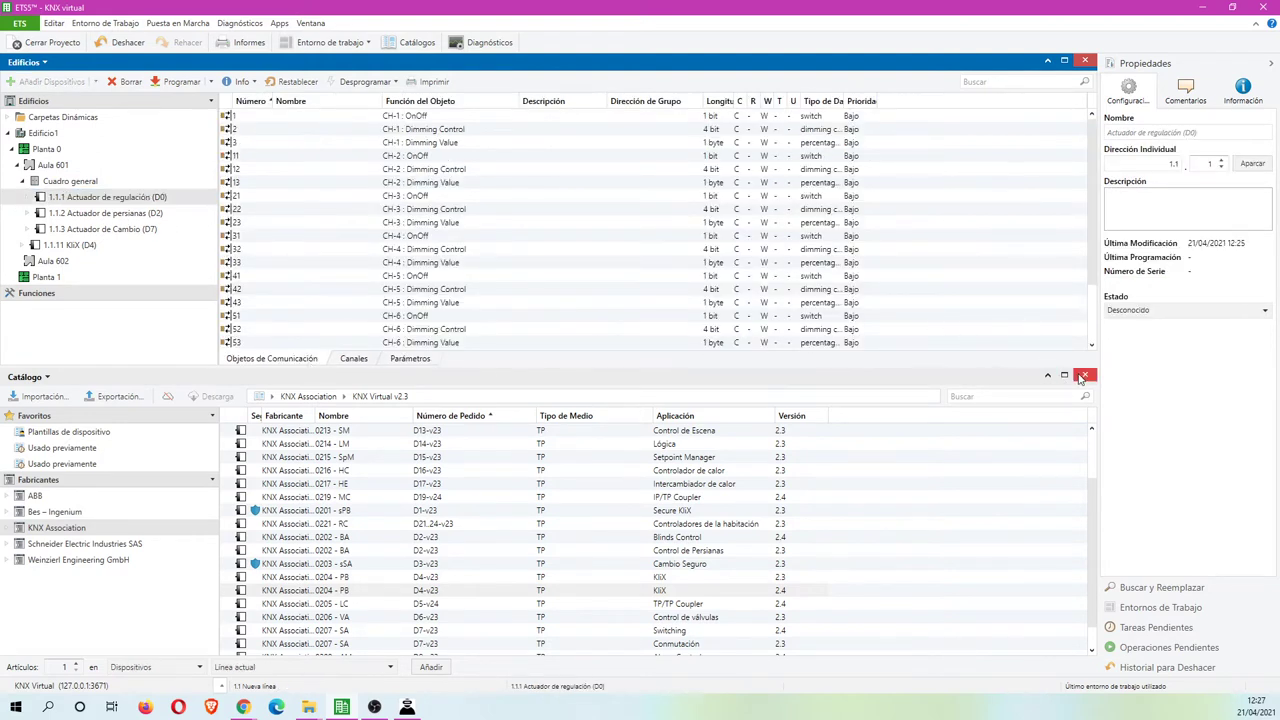
click(1084, 376)
Examine the communication objects of the D2, D7, D4 and D0 devices, including the C and W flags of D7
click(133, 214)
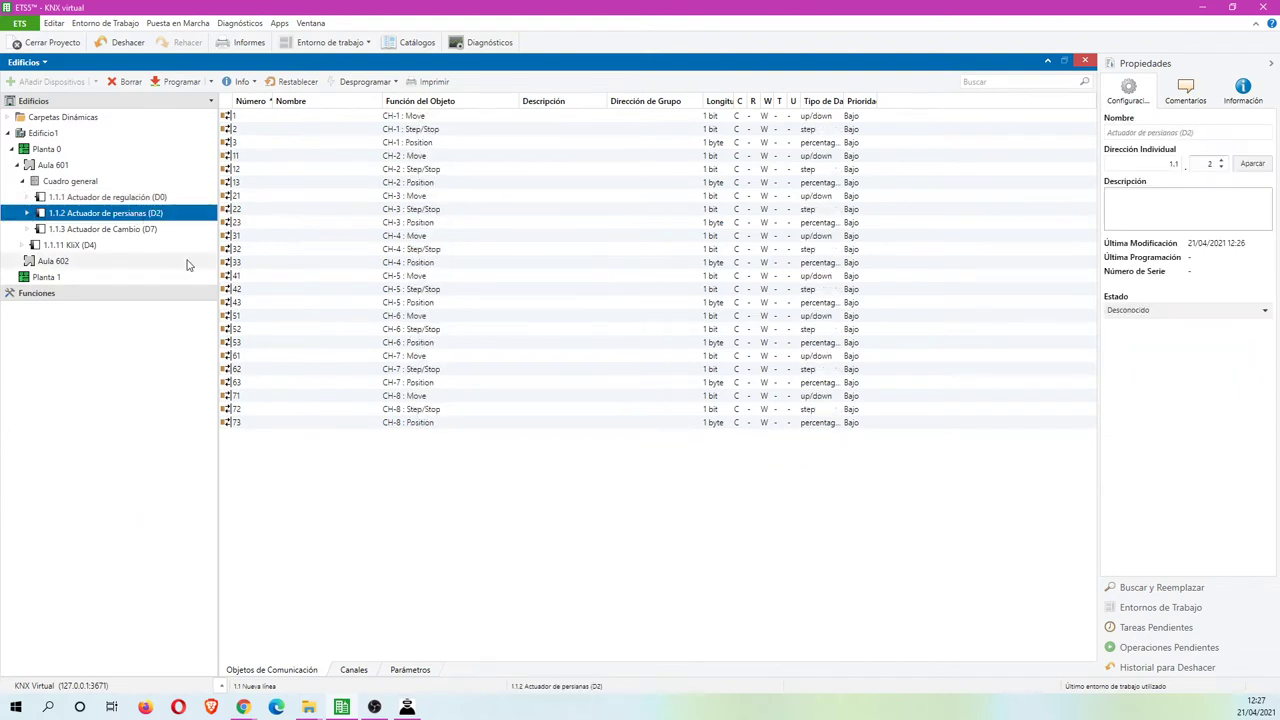
click(133, 230)
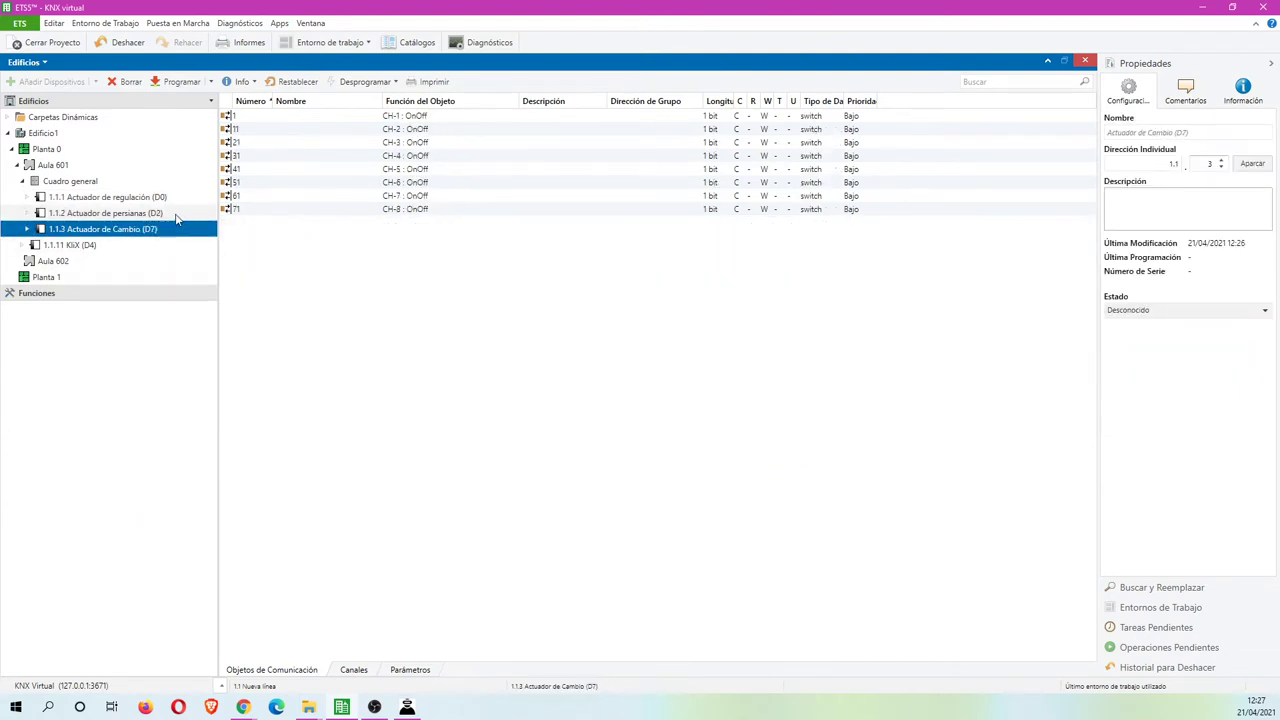
right_click(440, 283)
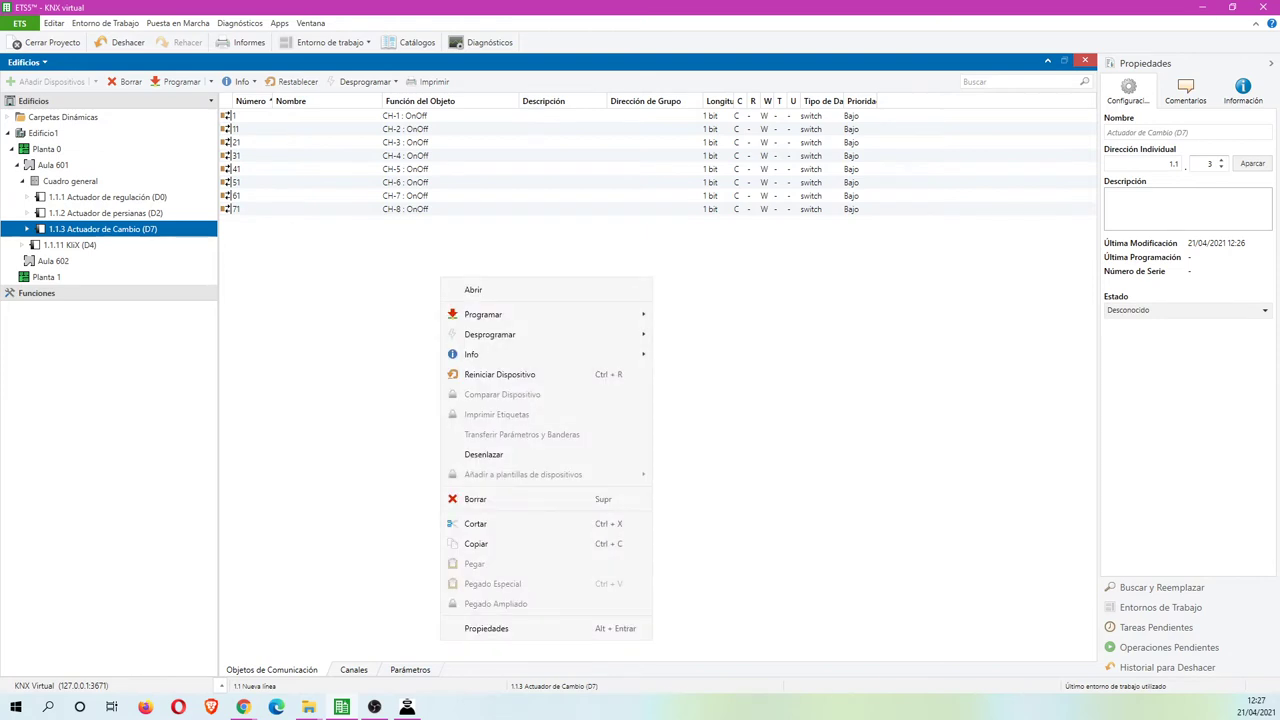
click(95, 248)
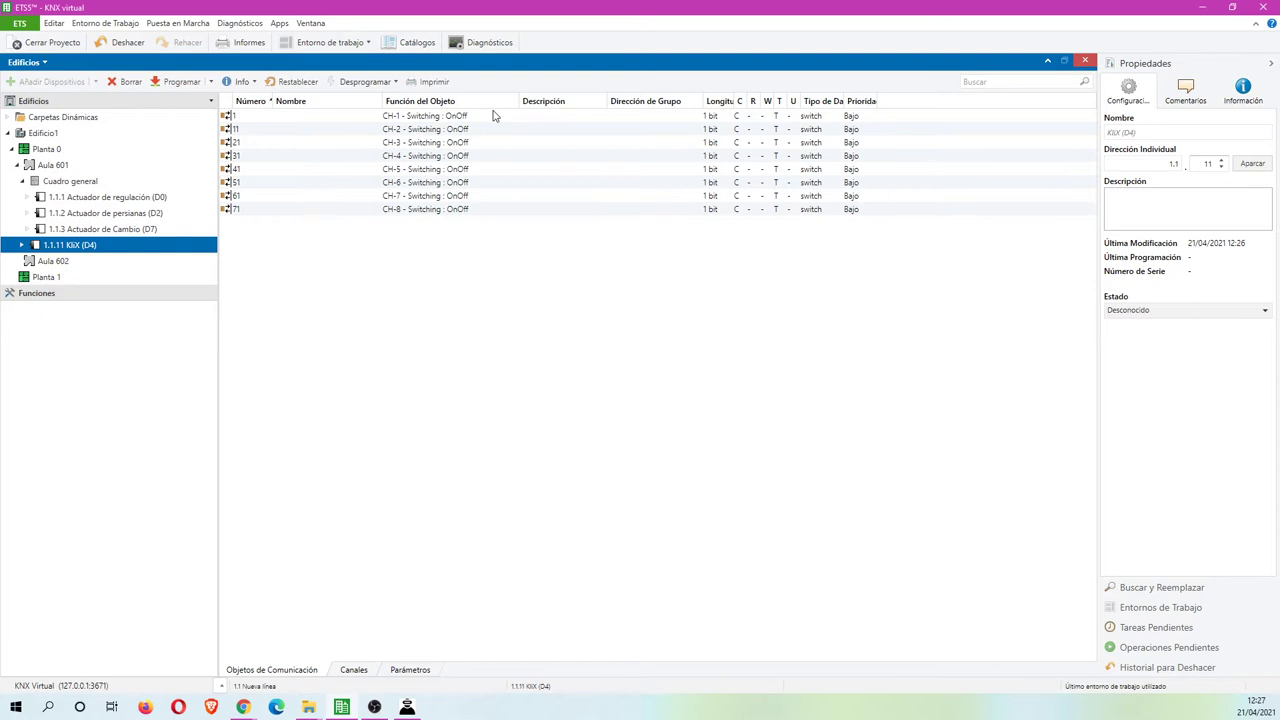
click(127, 199)
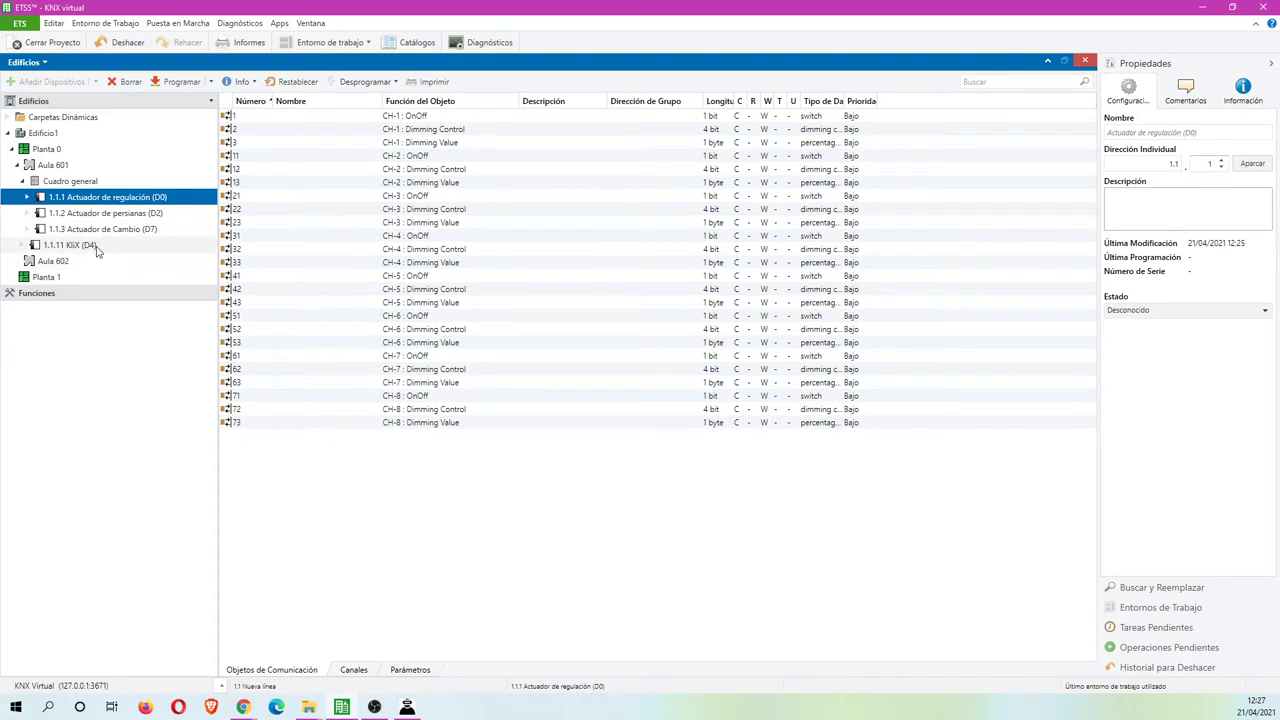
click(128, 230)
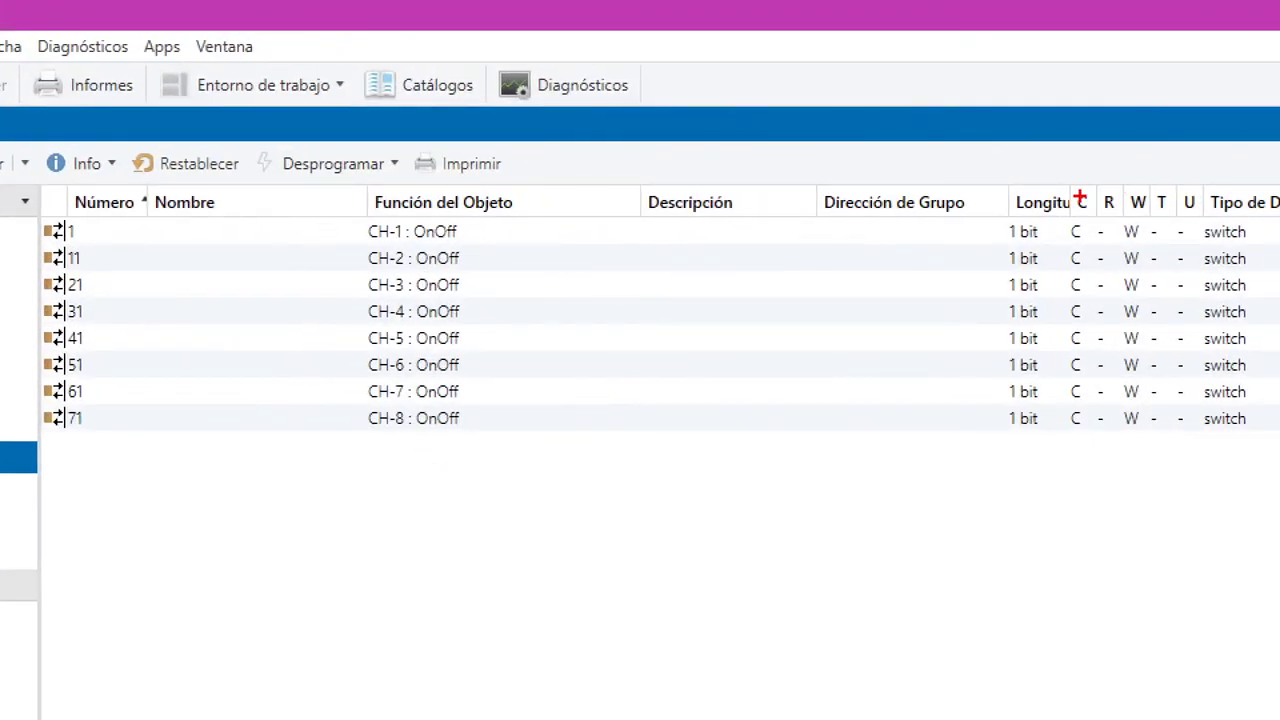
mouse_move(1082, 197)
mouse_down()
mouse_move(1076, 214)
mouse_move(1114, 238)
mouse_move(1146, 228)
mouse_up()
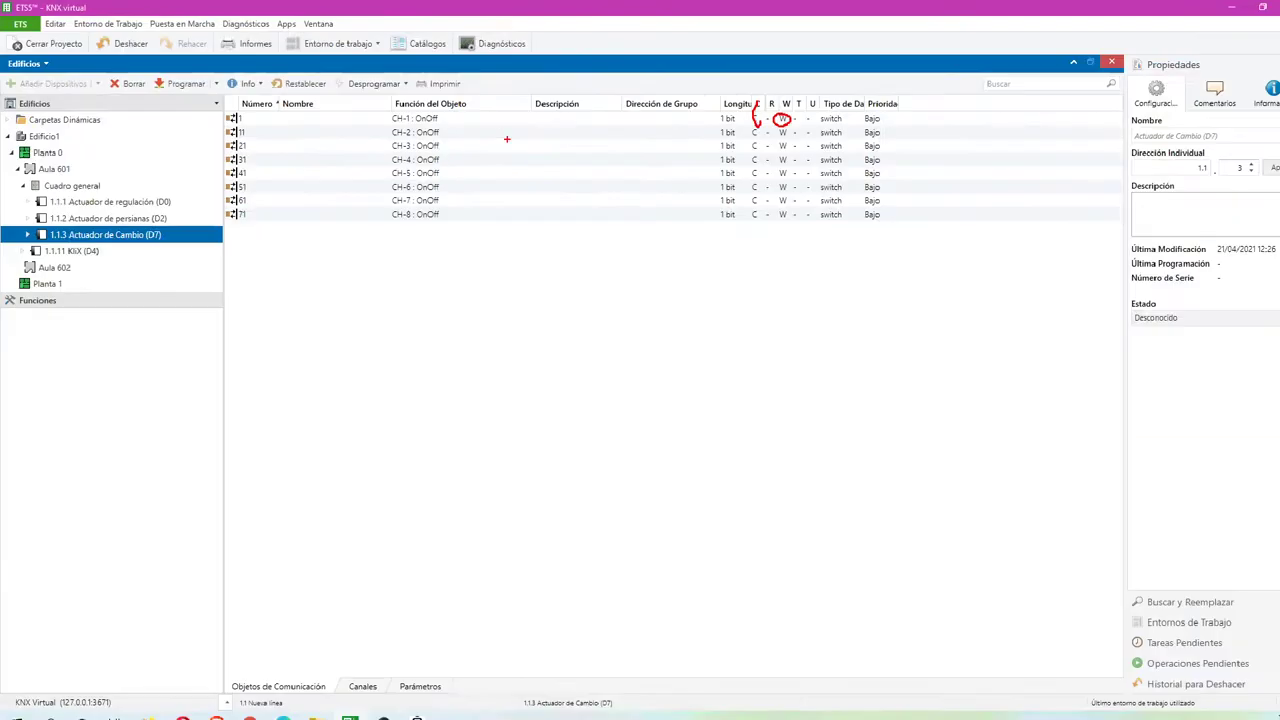
key(Escape)
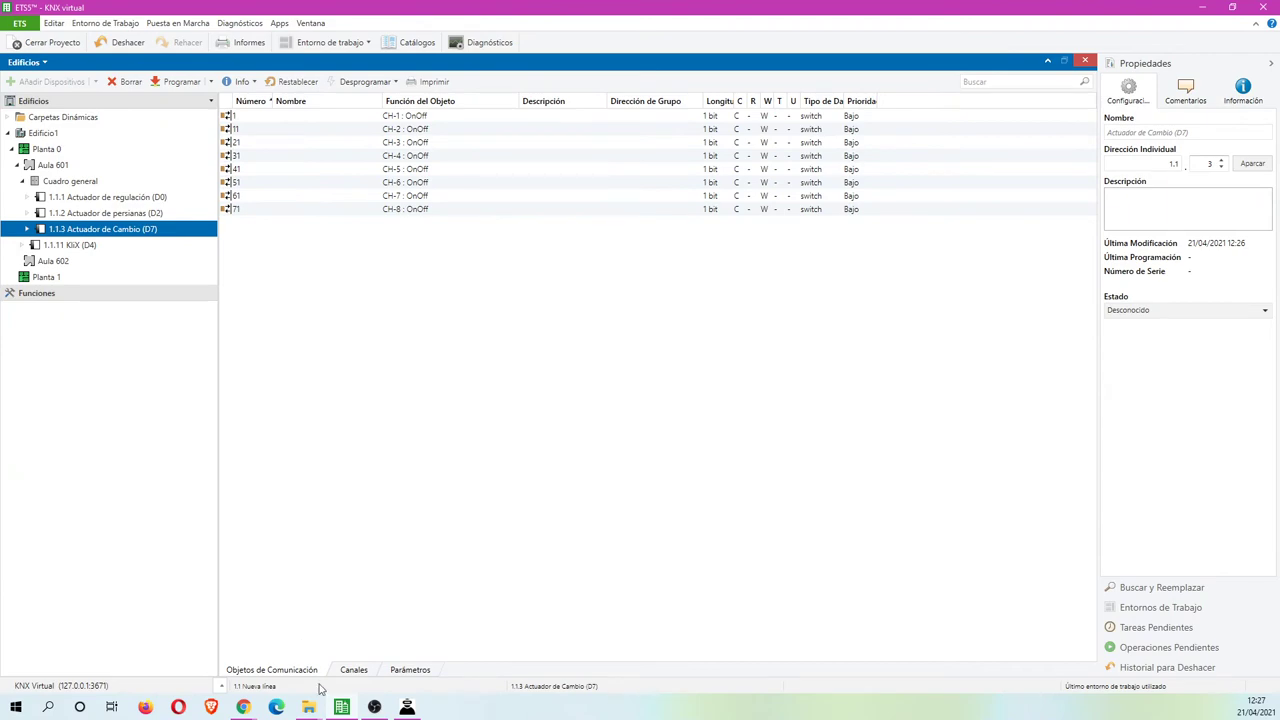
Set the CH-1 feedback parameter of the D7 switching actuator to Info OnOff and return to its communication objects
click(412, 670)
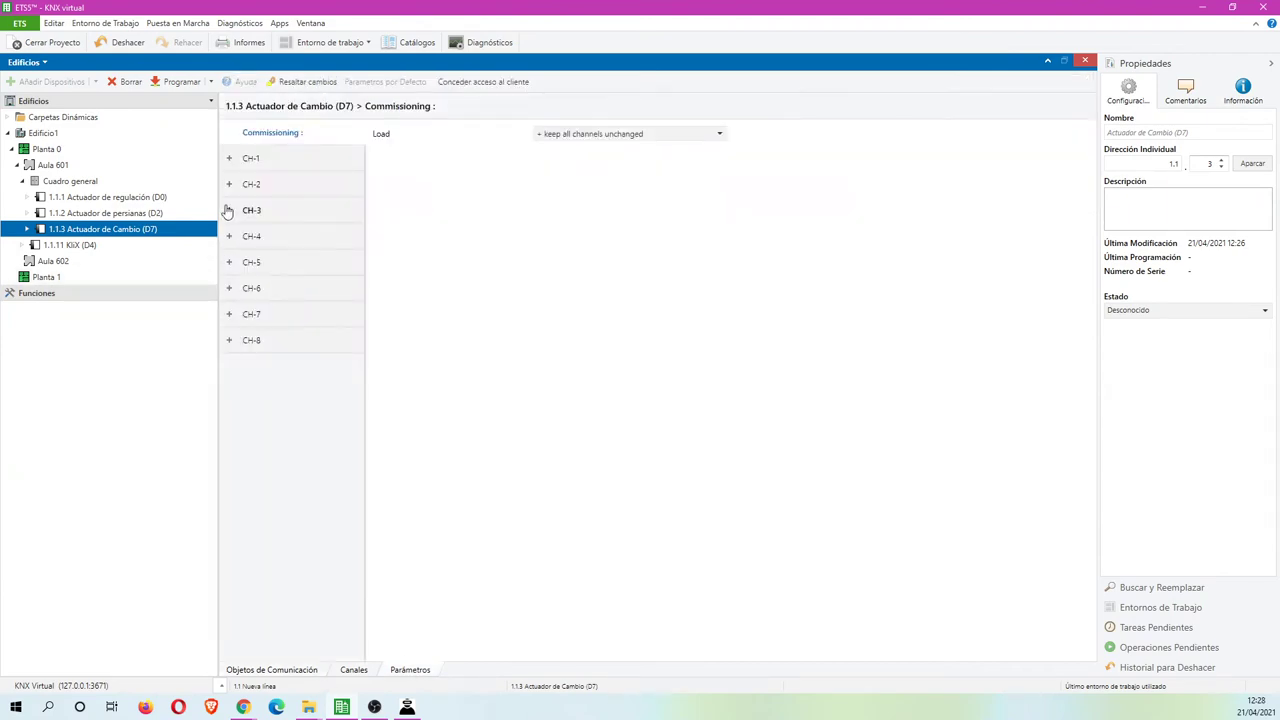
click(282, 166)
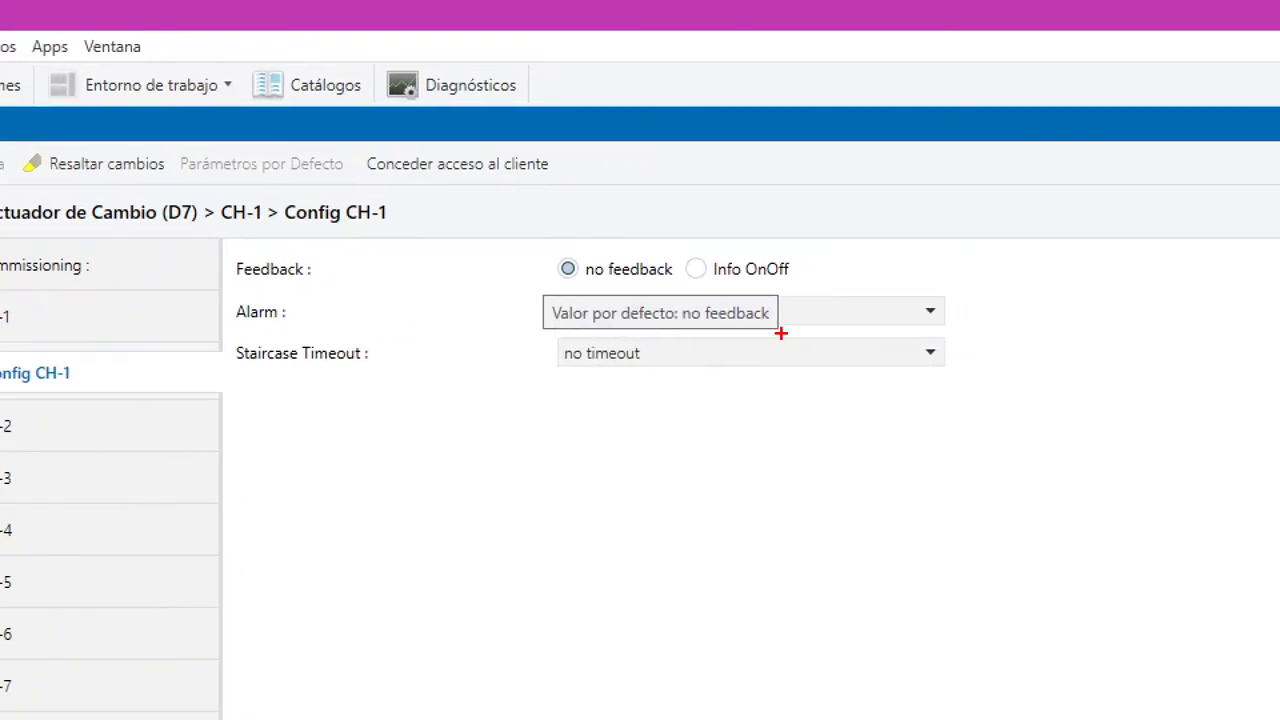
mouse_move(706, 236)
mouse_down()
mouse_move(689, 282)
mouse_move(704, 242)
mouse_up()
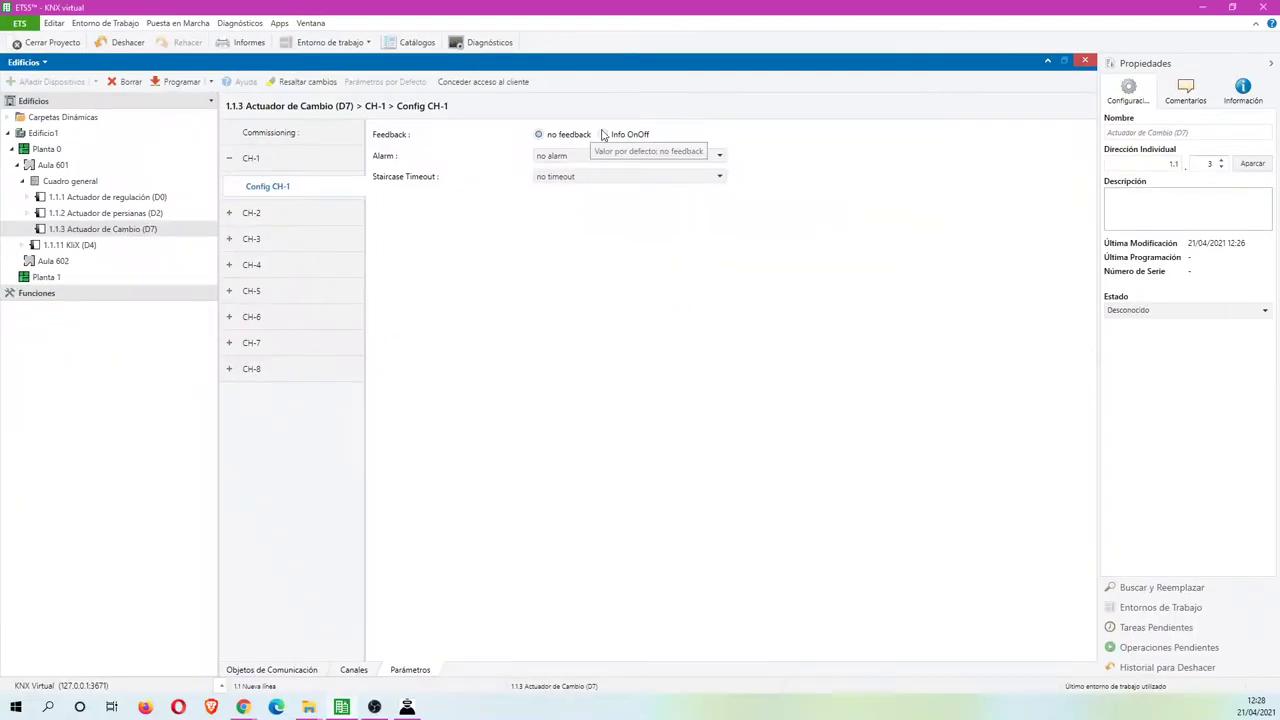
click(696, 269)
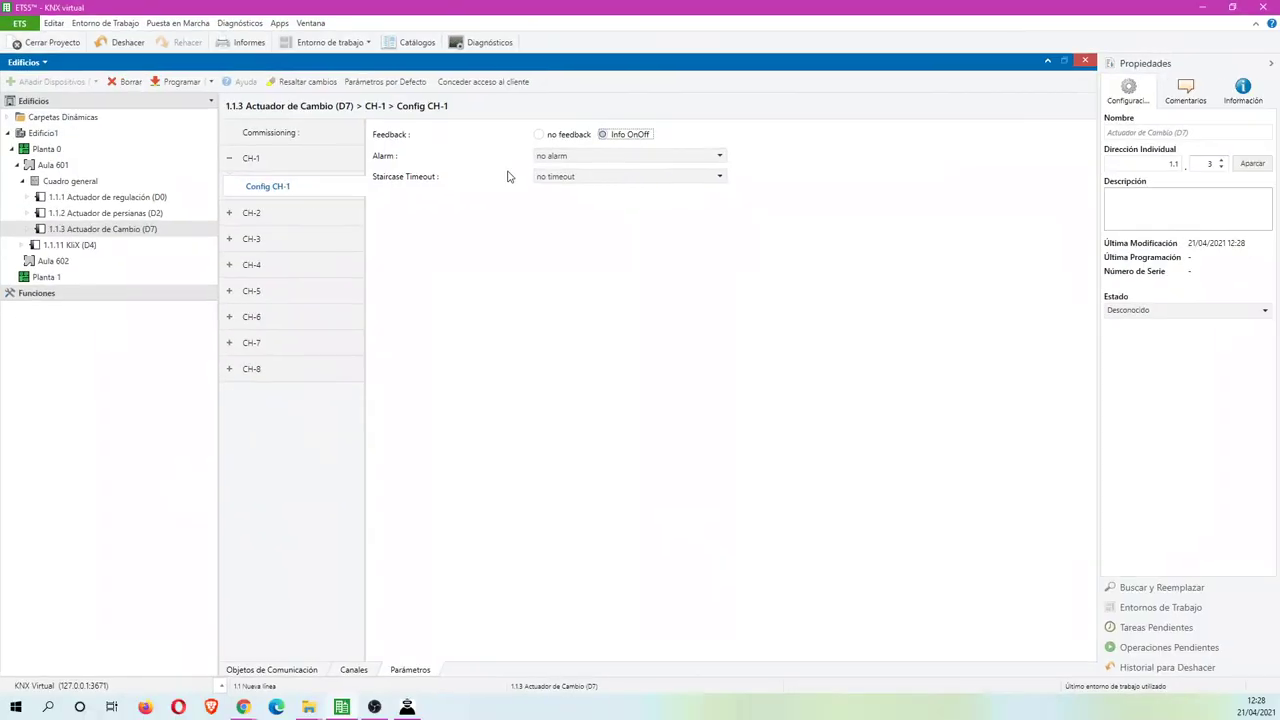
click(290, 673)
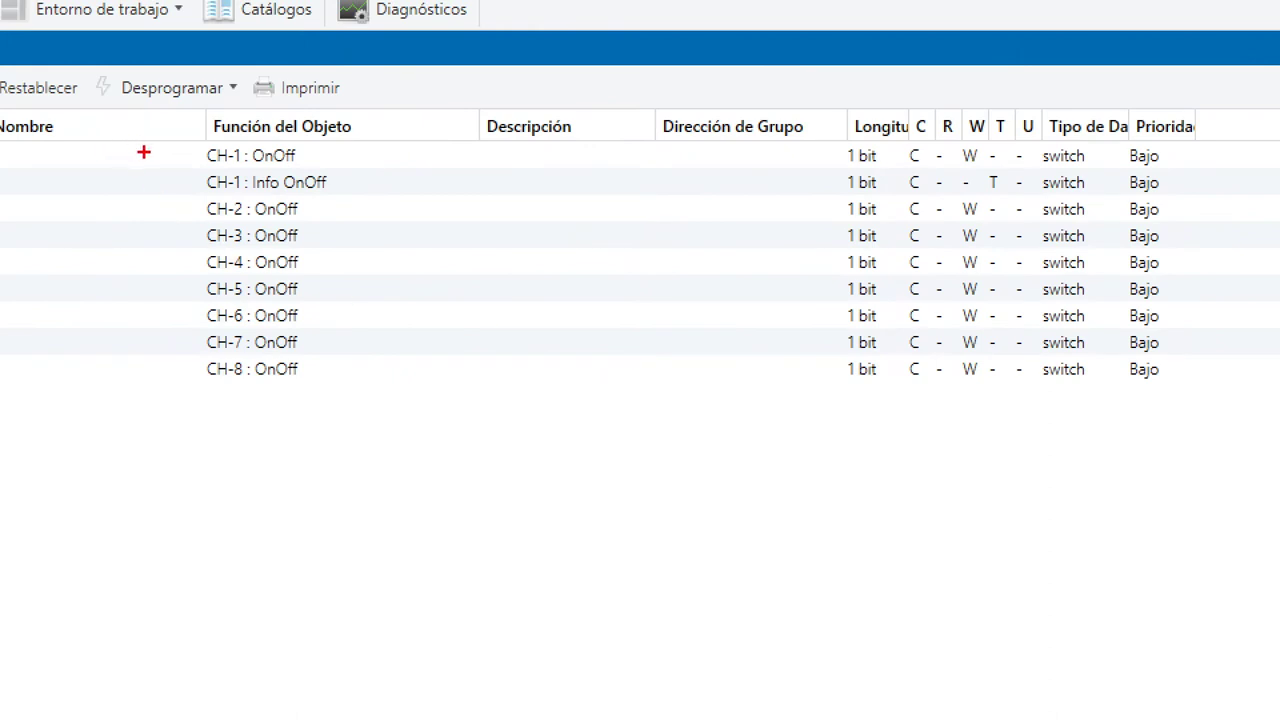
Enable the Lectura flag on the CH-1 Info OnOff object of the D7 switching actuator
drag(144, 154, 197, 148)
drag(980, 174, 995, 175)
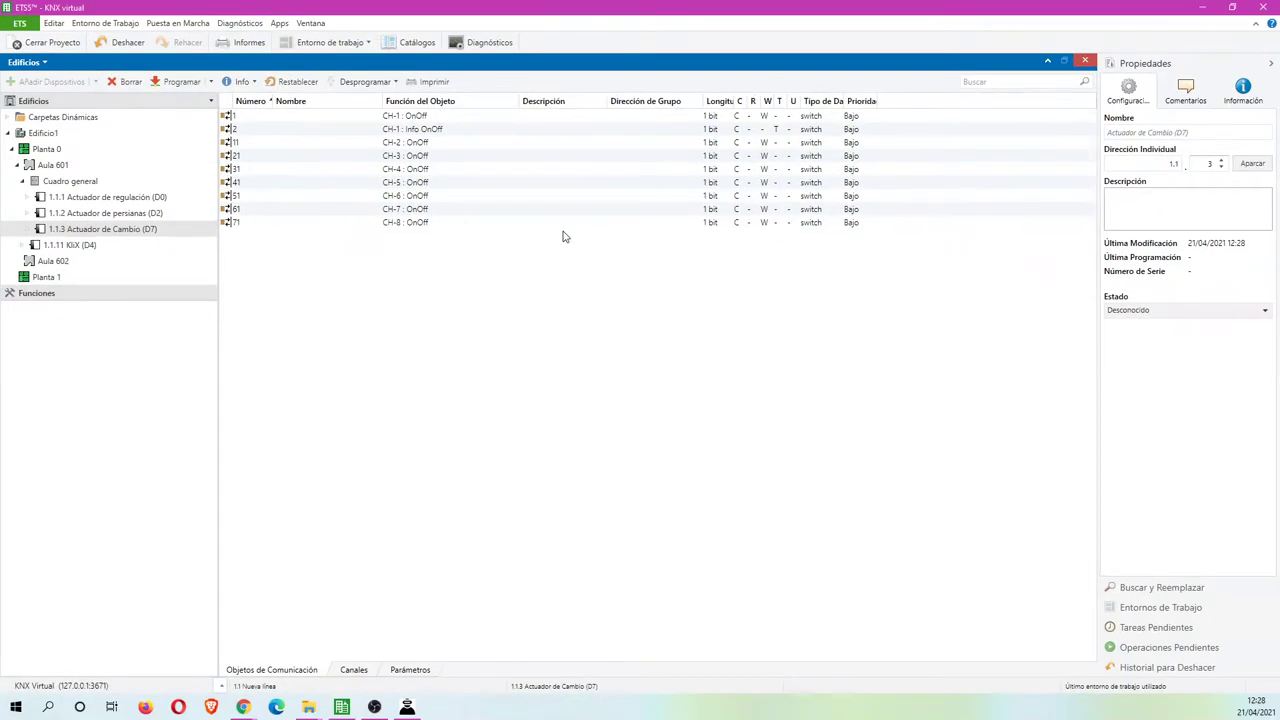
click(455, 131)
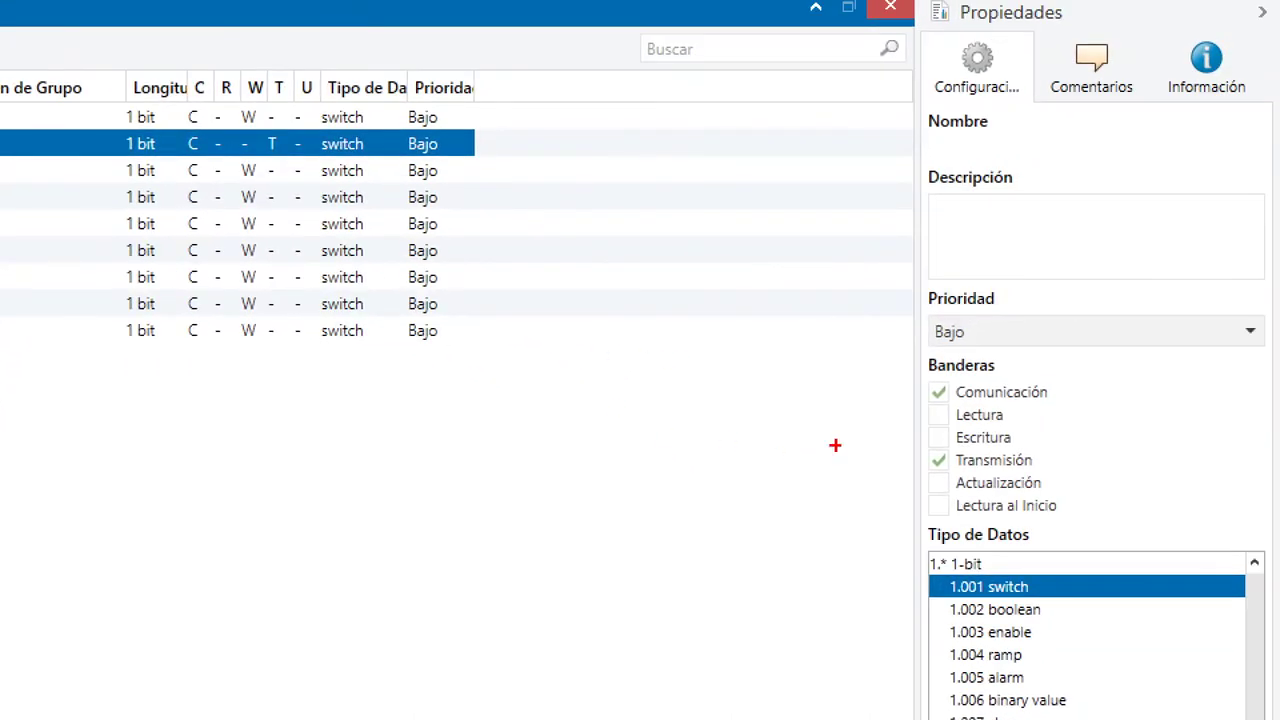
mouse_move(1073, 370)
mouse_down()
mouse_move(872, 415)
mouse_move(1125, 490)
mouse_move(992, 357)
mouse_up()
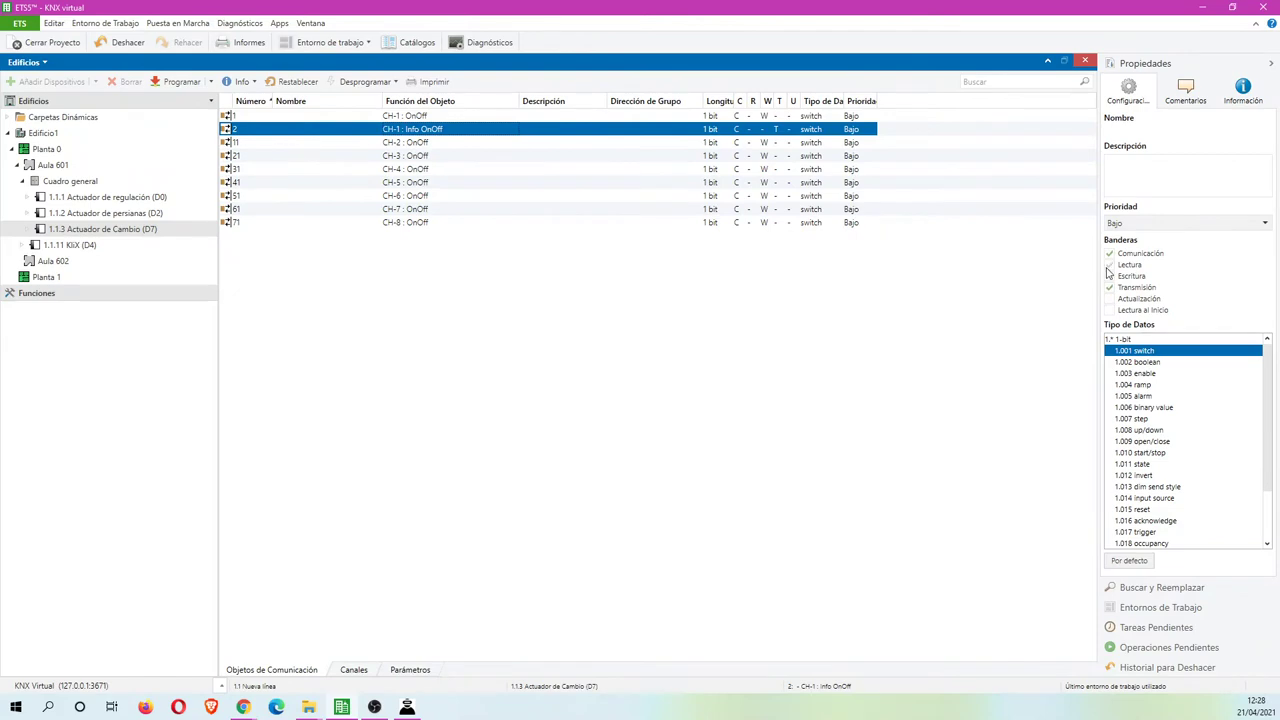
click(938, 414)
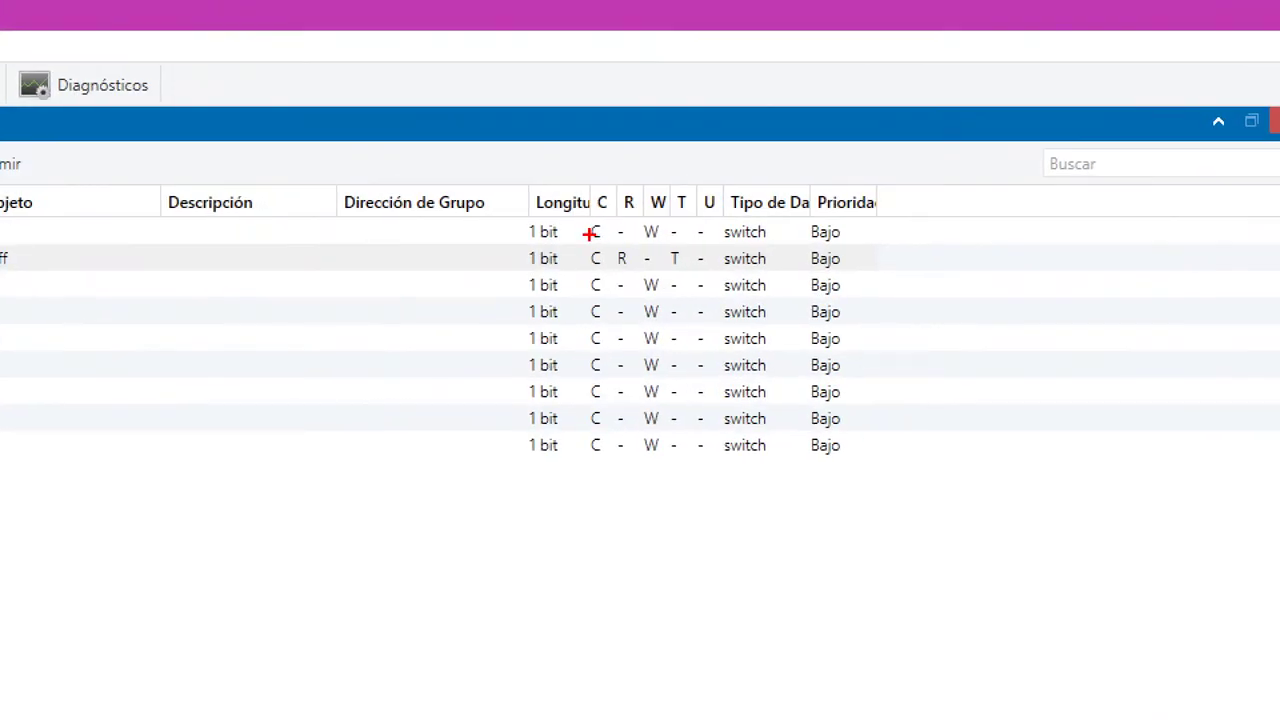
drag(556, 242, 764, 231)
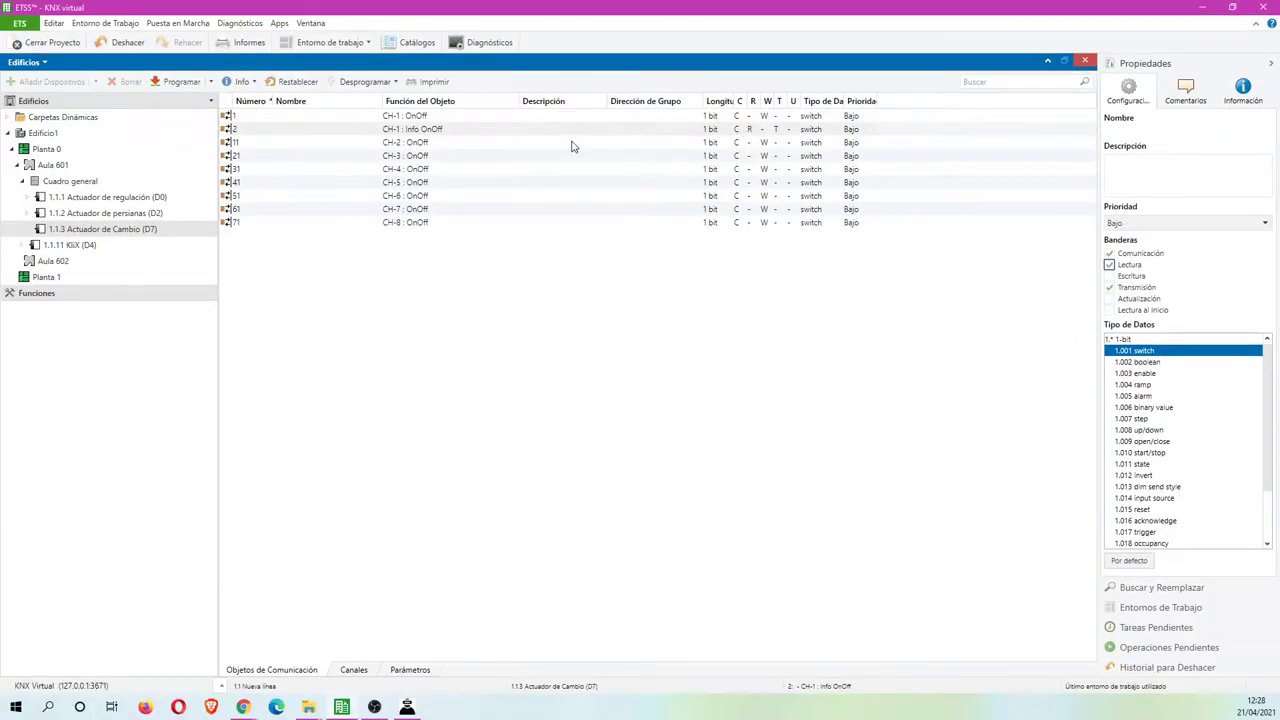
Set the feedback parameter of channels CH-2 to CH-8 of the D7 switching actuator to Info OnOff
click(410, 670)
click(280, 220)
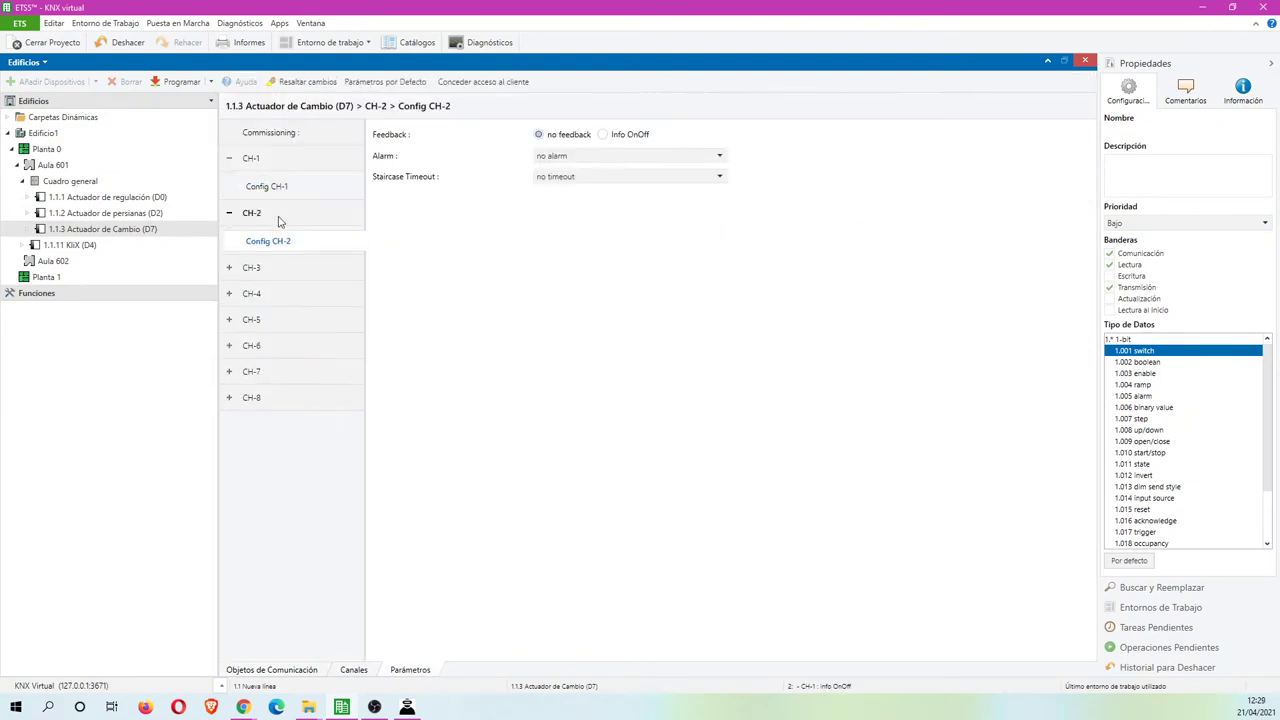
click(288, 272)
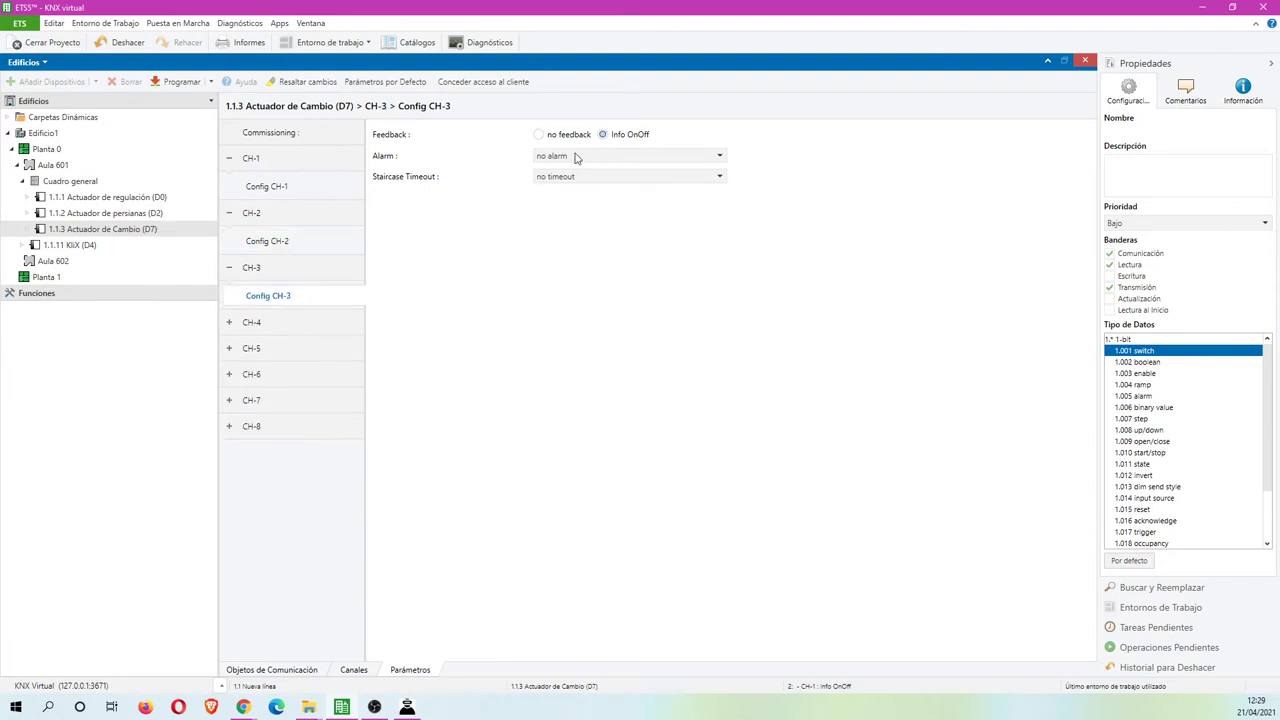
click(296, 322)
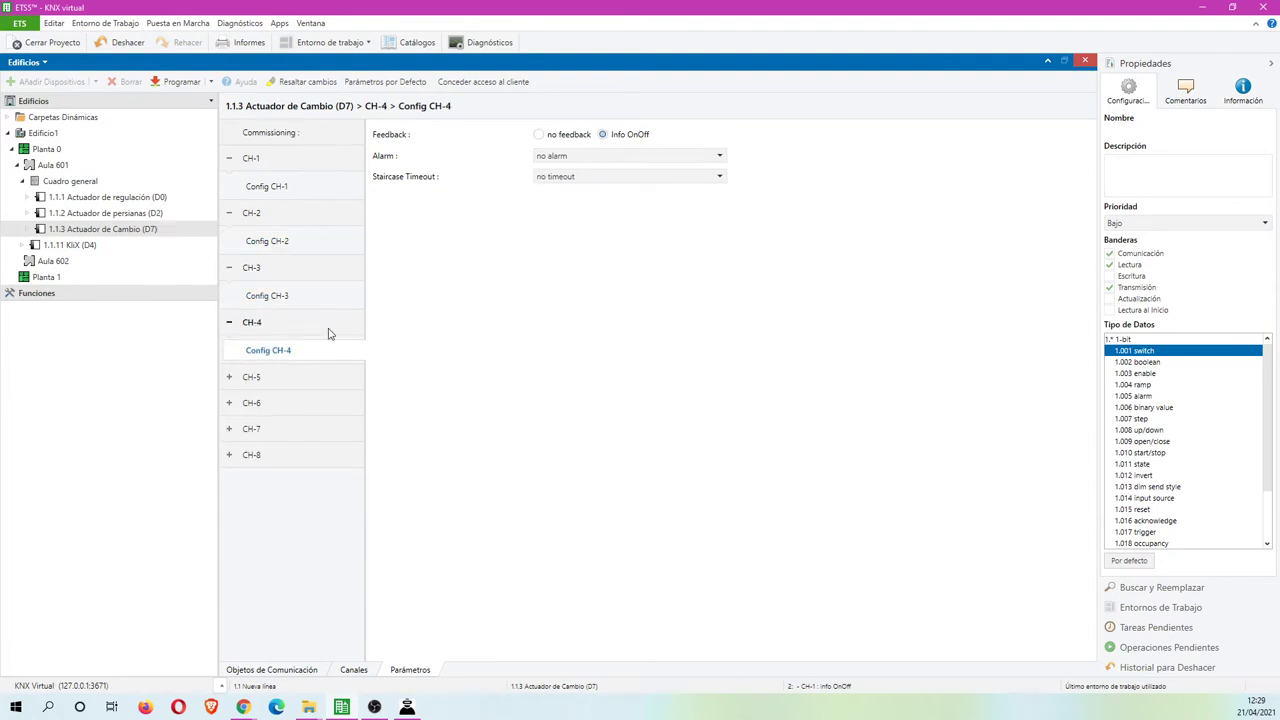
click(291, 378)
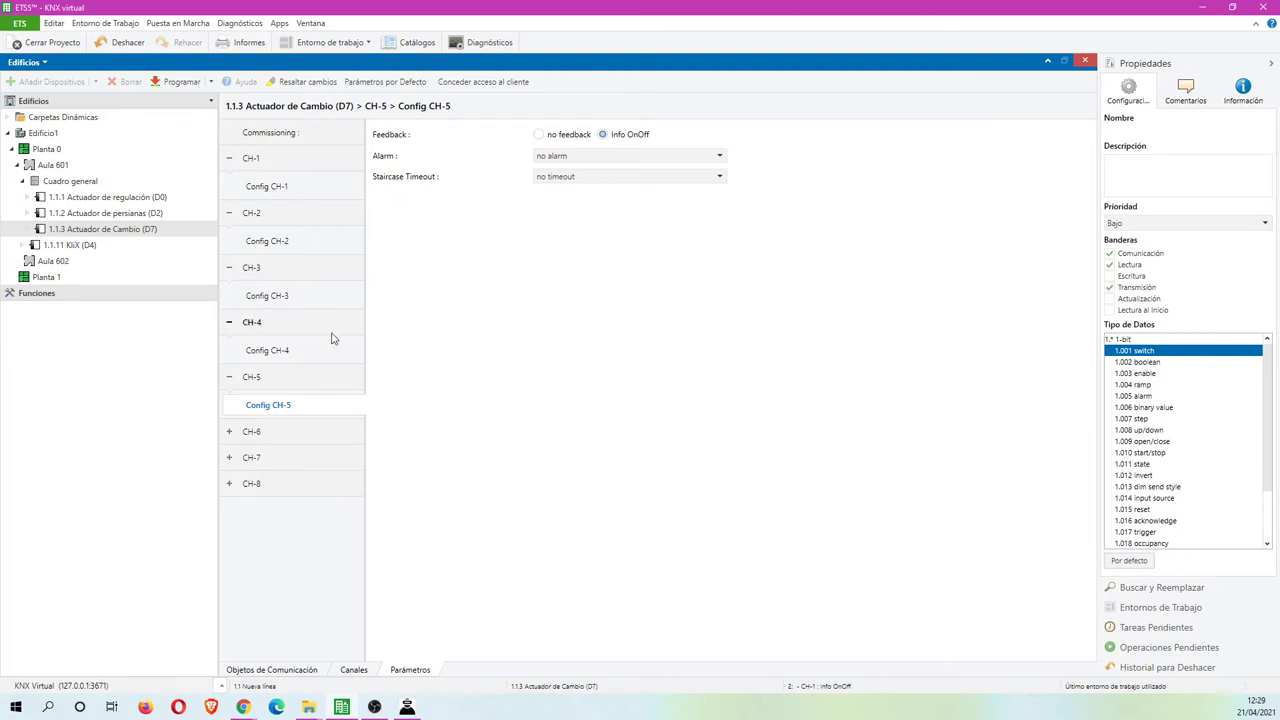
click(275, 429)
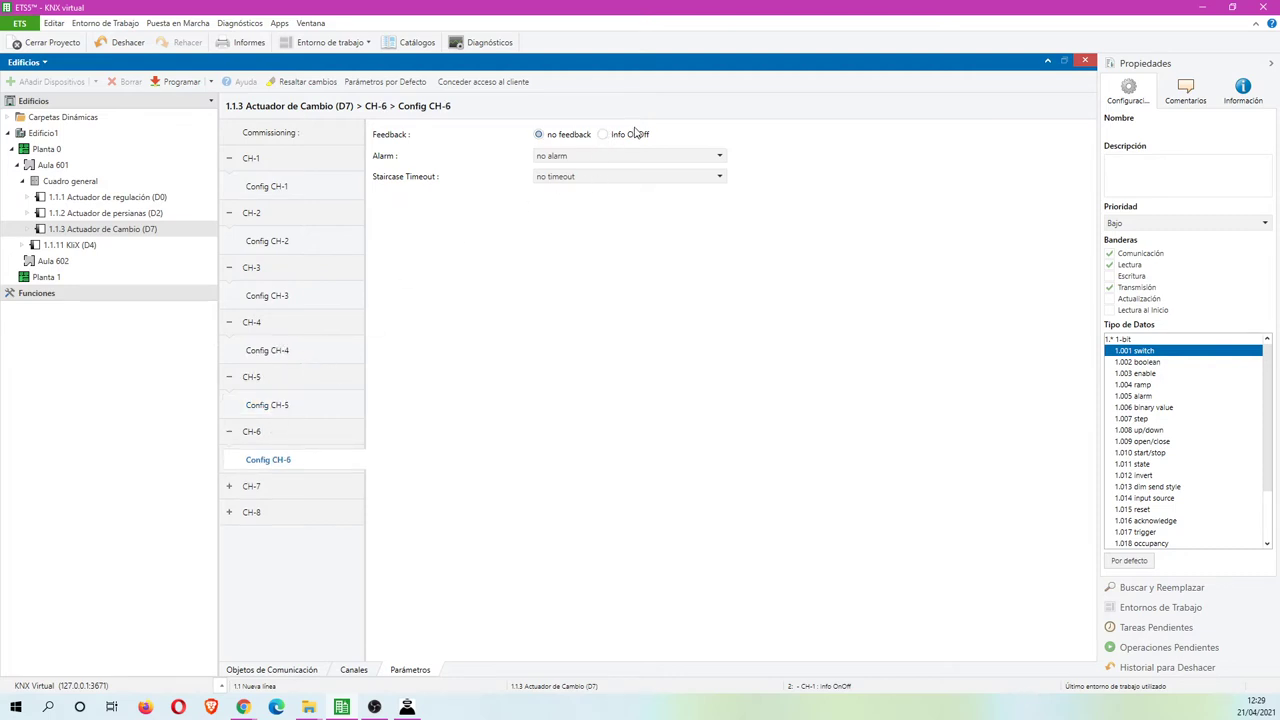
click(313, 487)
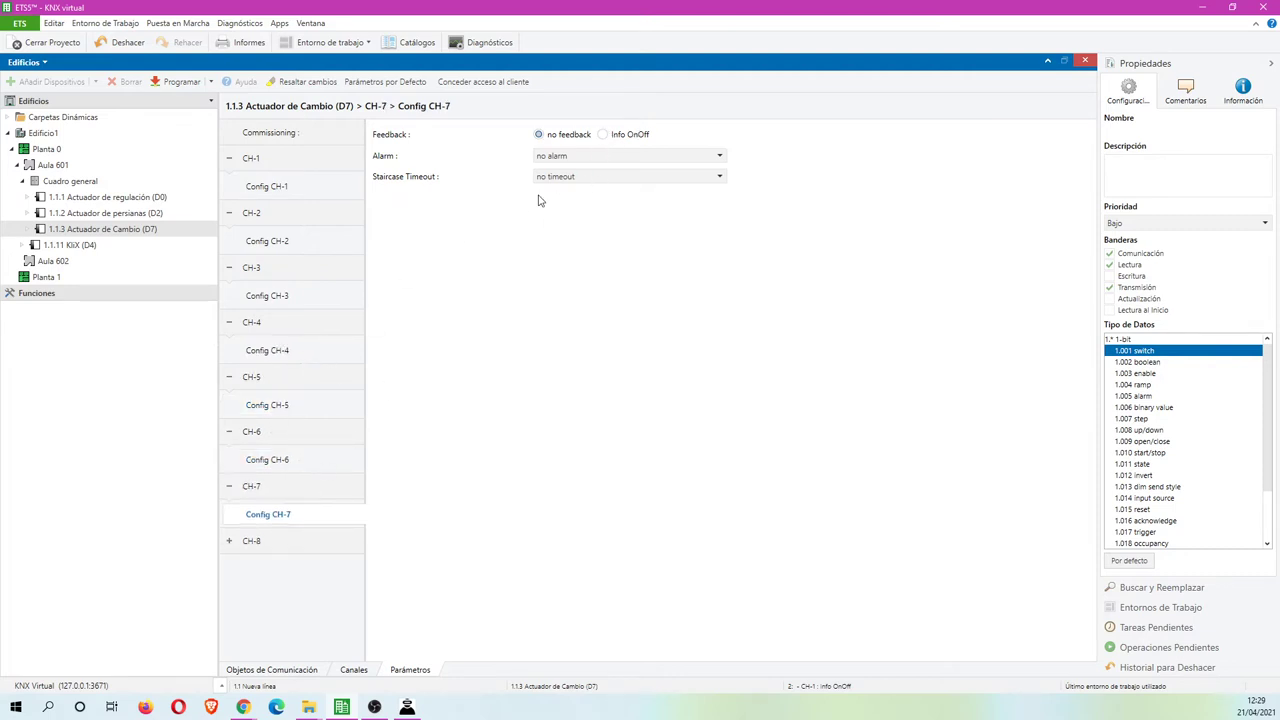
click(309, 541)
click(613, 136)
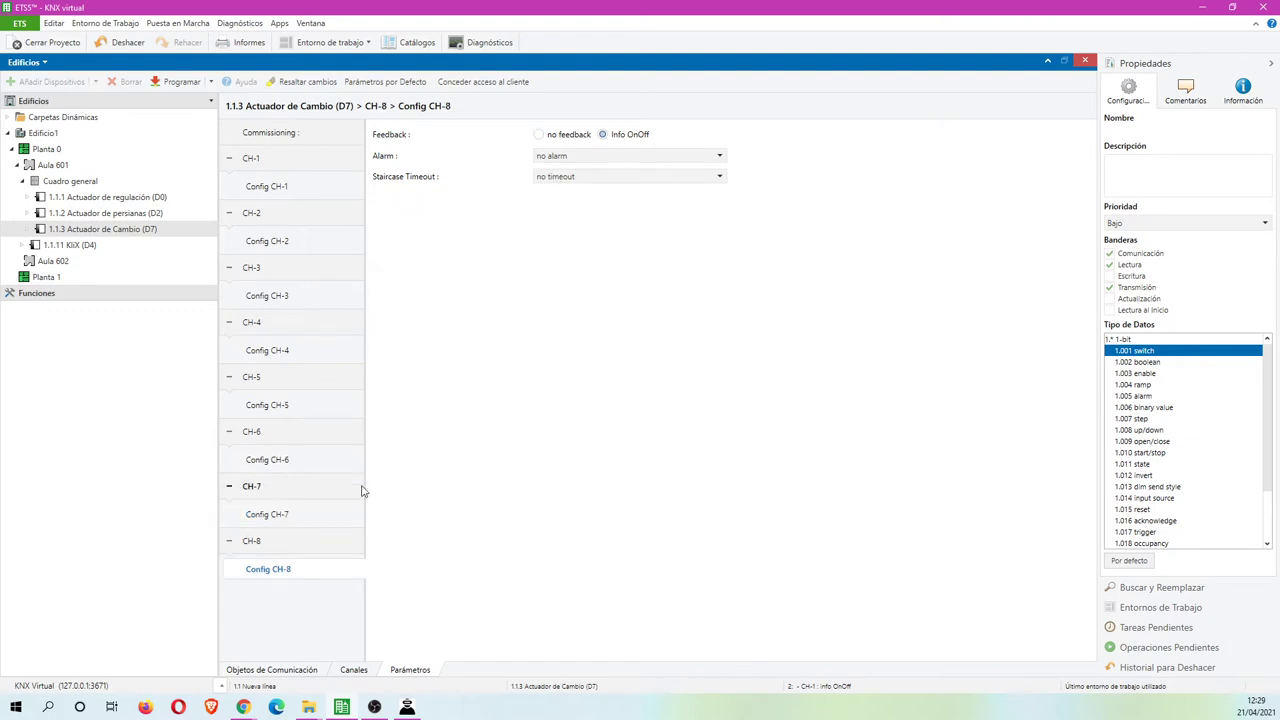
Enable the Lectura flag on the Info OnOff communication objects of D7 channels CH-2 to CH-8 together
click(280, 670)
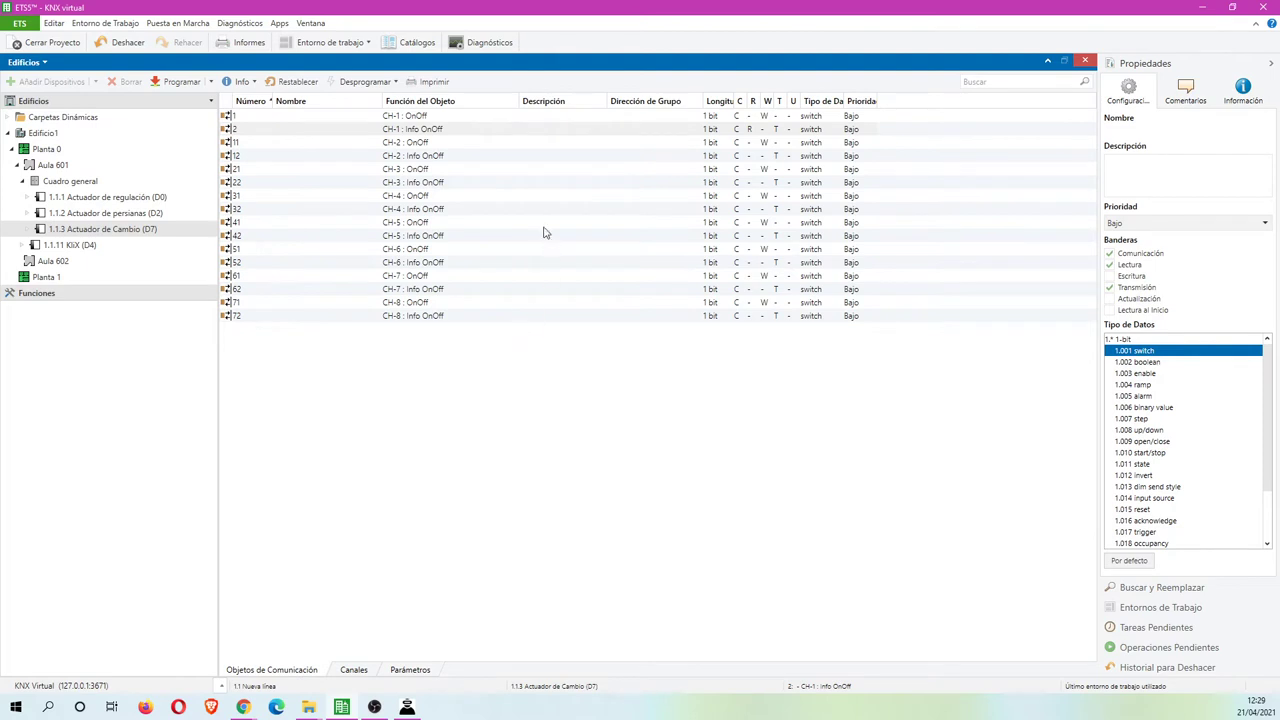
click(438, 156)
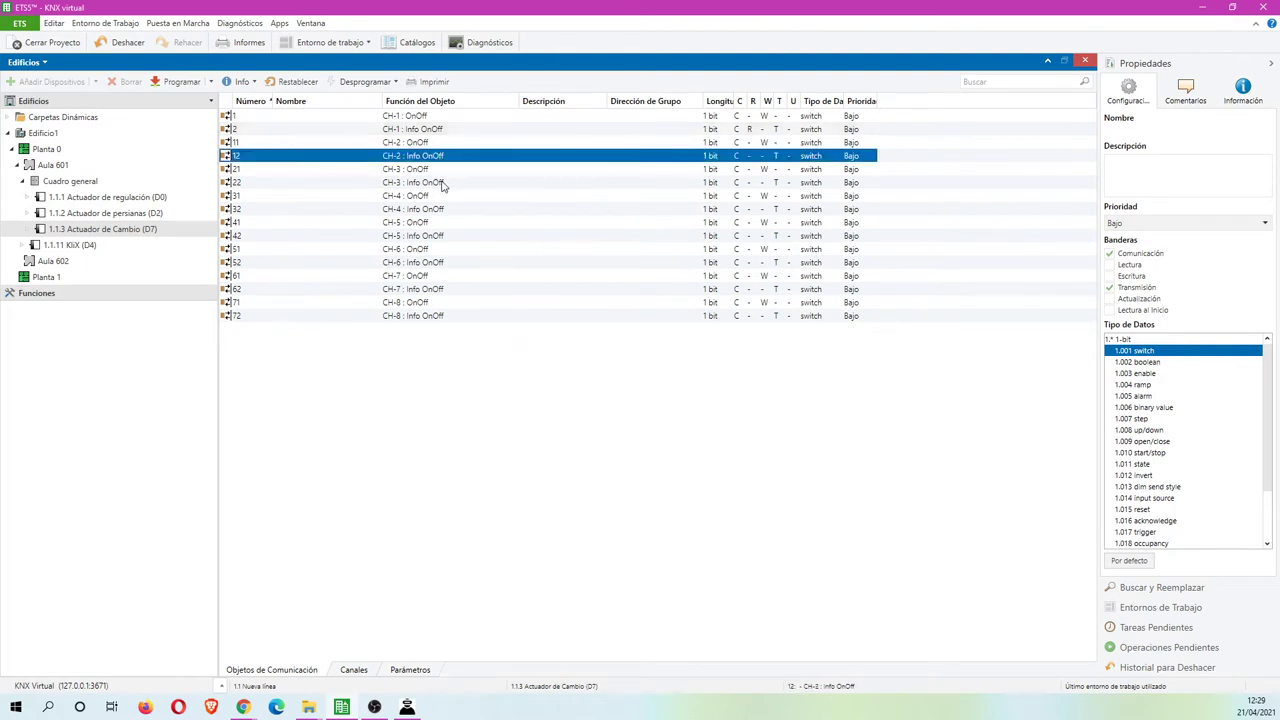
ctrl+click(441, 183)
ctrl+click(444, 210)
ctrl+click(440, 236)
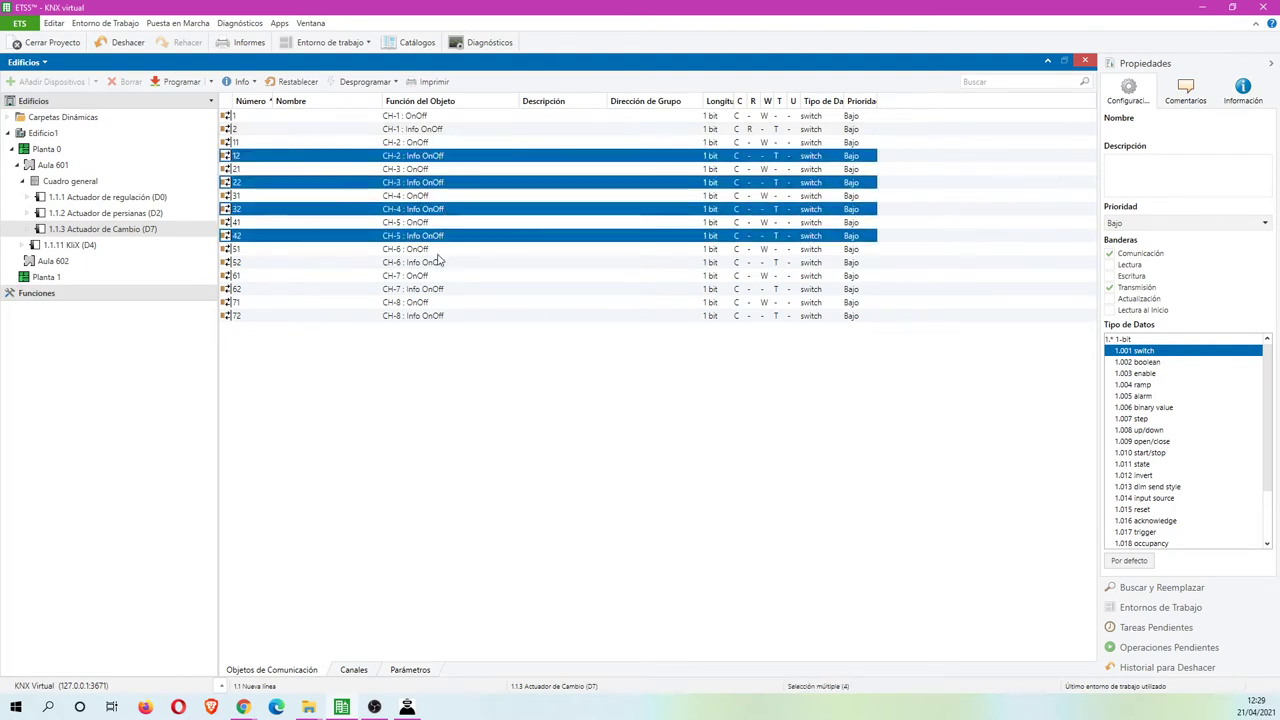
ctrl+click(437, 263)
ctrl+click(440, 289)
ctrl+click(441, 316)
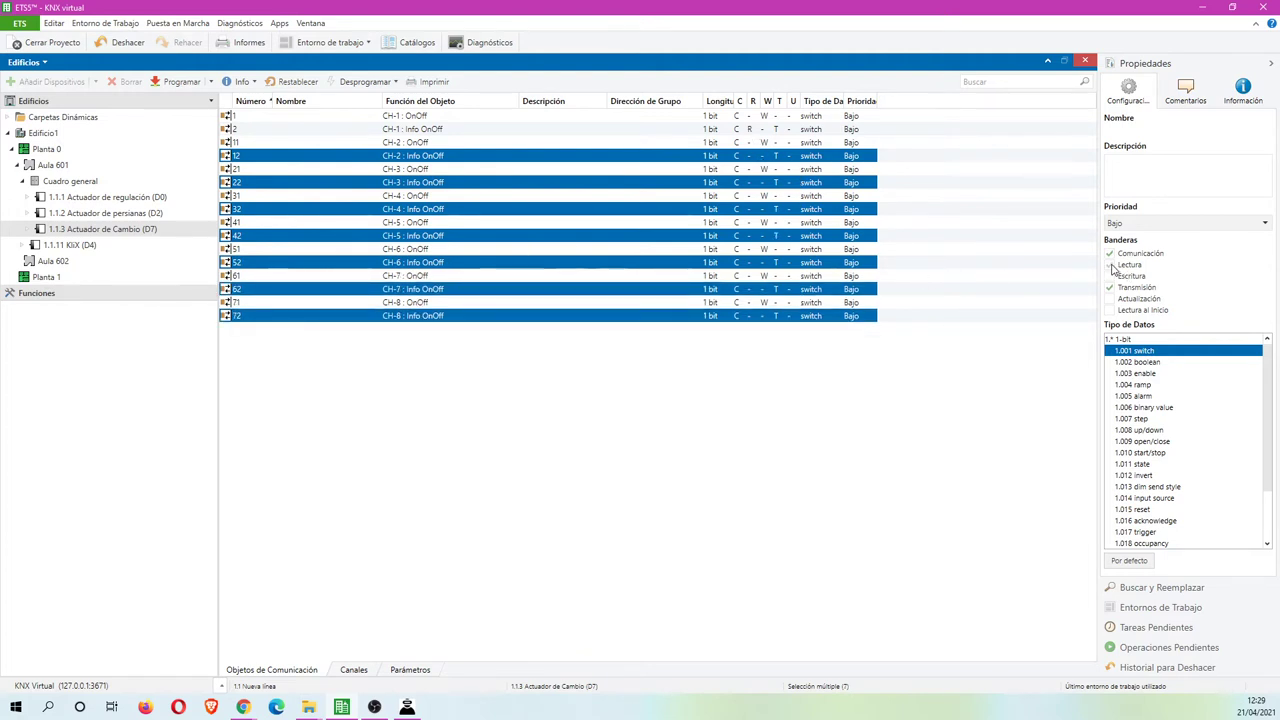
click(1109, 265)
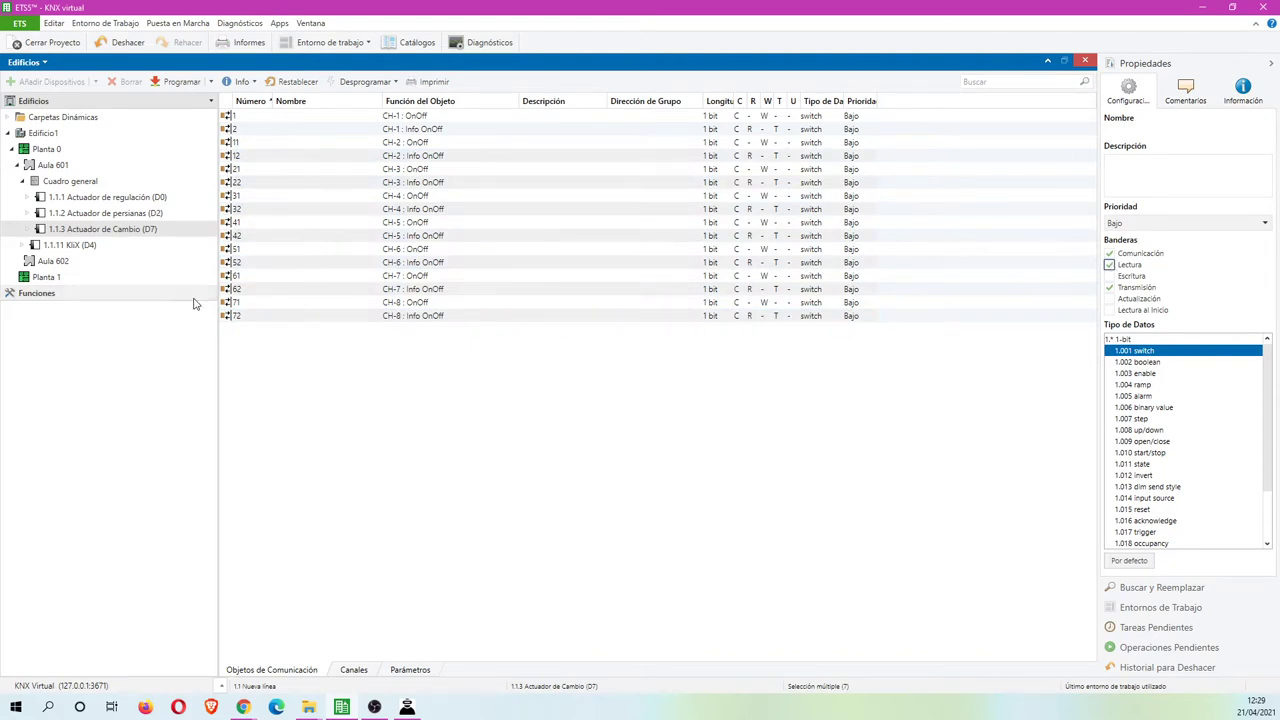
Examine the lengths and flags of the CH-1 OnOff, Dimming Control and Dimming Value objects of the D0 dimming actuator
click(145, 197)
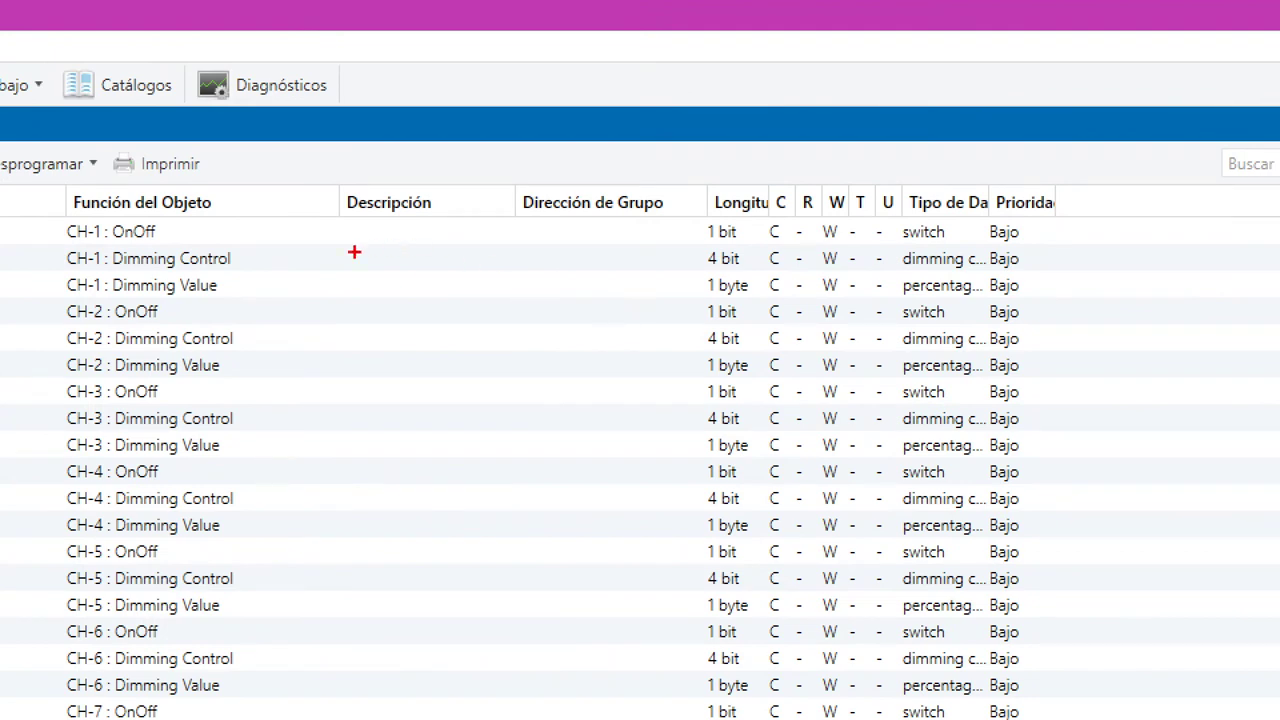
drag(128, 236, 184, 235)
drag(755, 238, 851, 240)
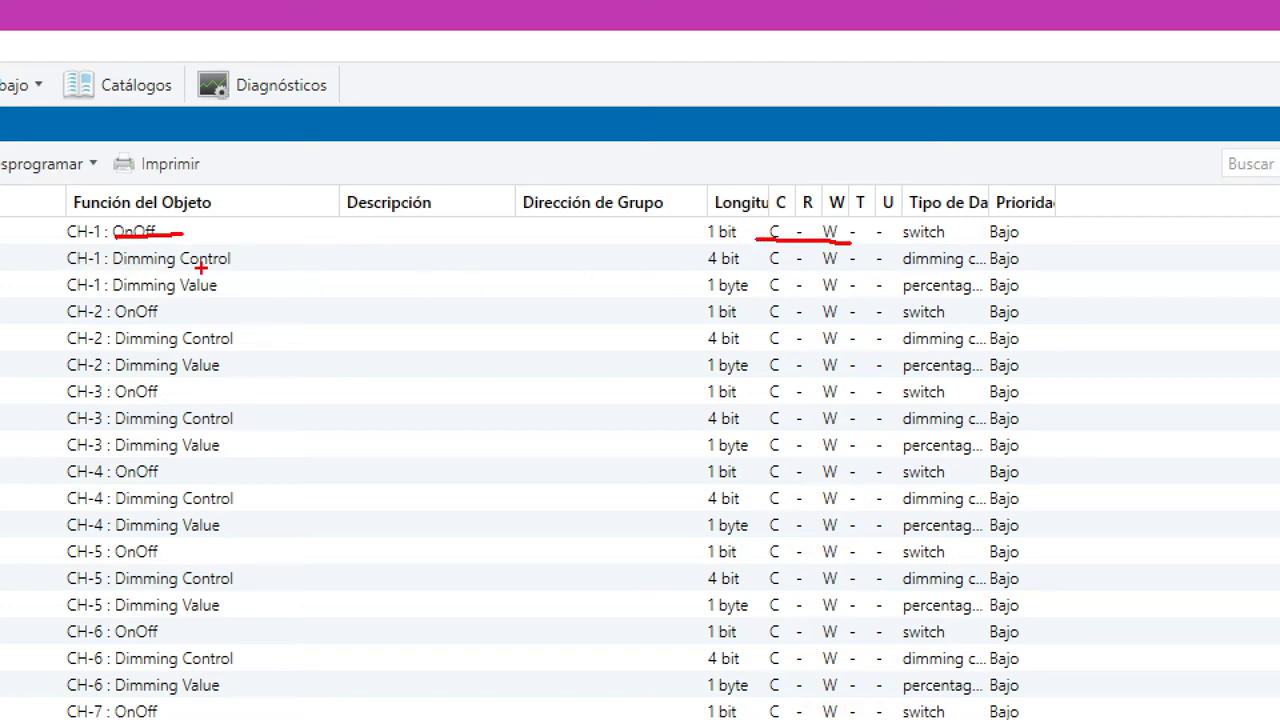
drag(704, 270, 874, 273)
drag(773, 297, 820, 296)
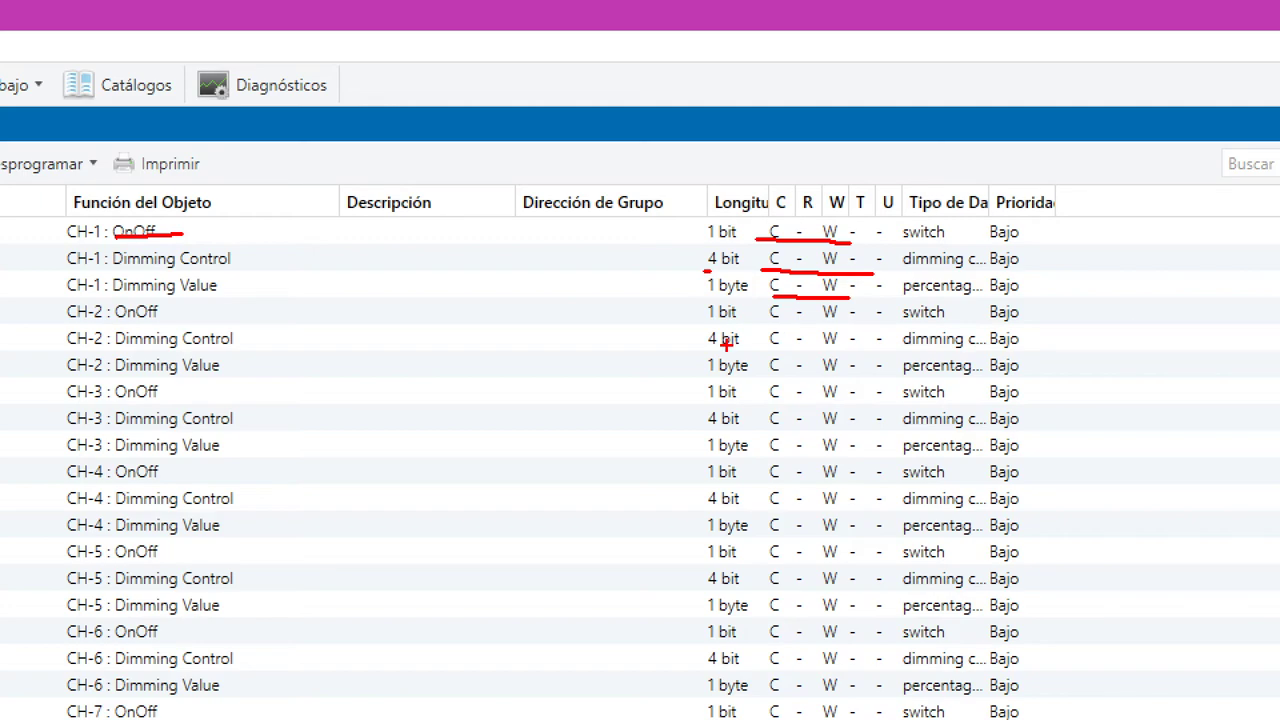
key(Escape)
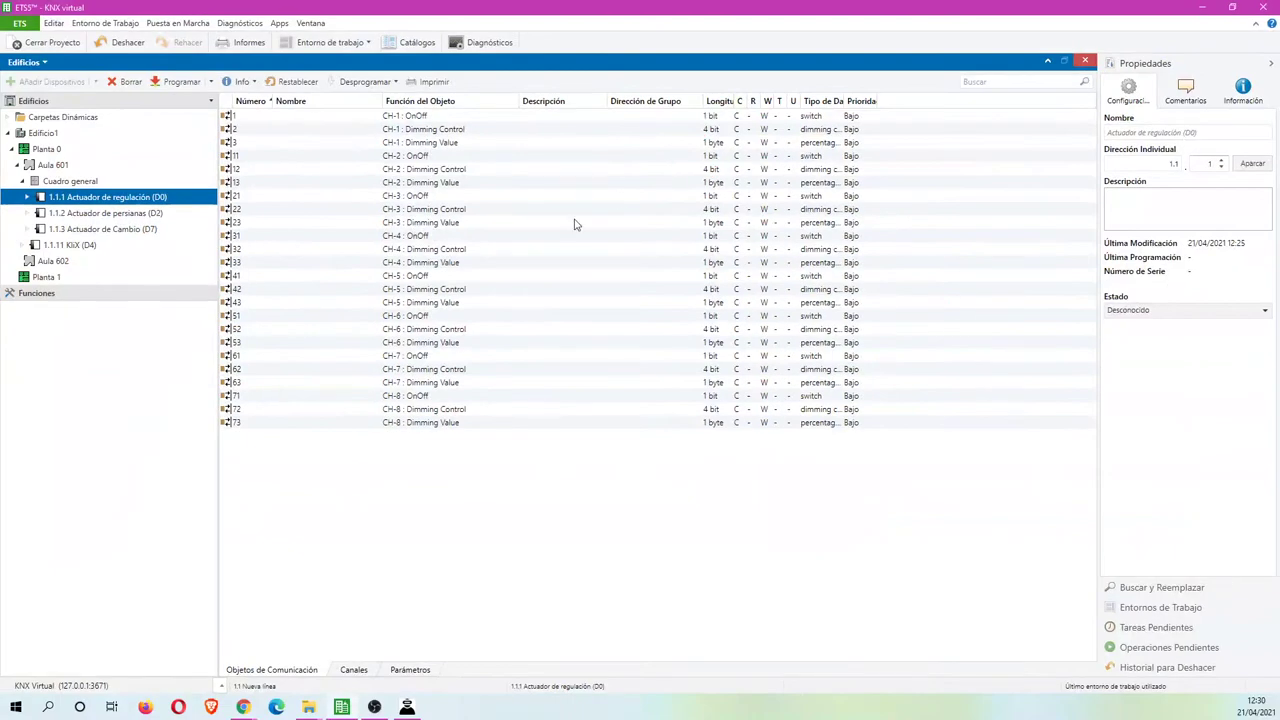
Set the CH-1 feedback parameter of the D0 dimming actuator to Info OnOff + Info Dimming Value
click(411, 670)
click(279, 162)
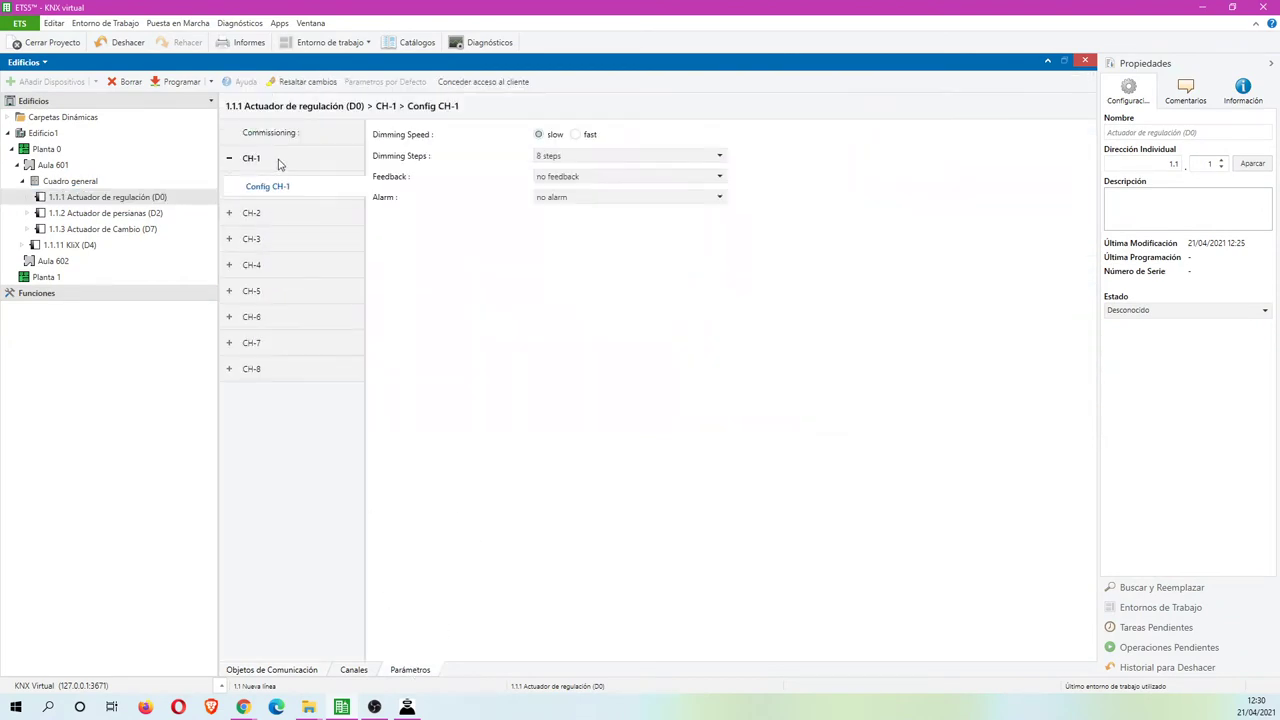
mouse_move(383, 152)
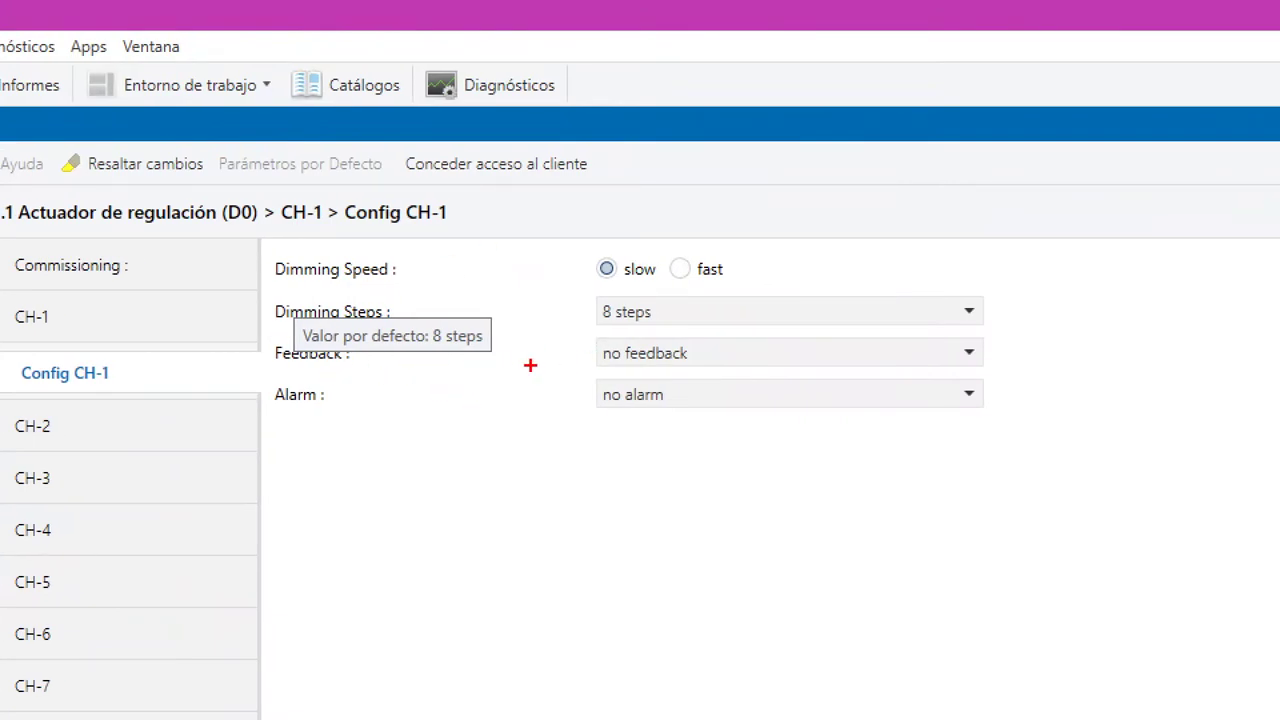
drag(531, 366, 718, 354)
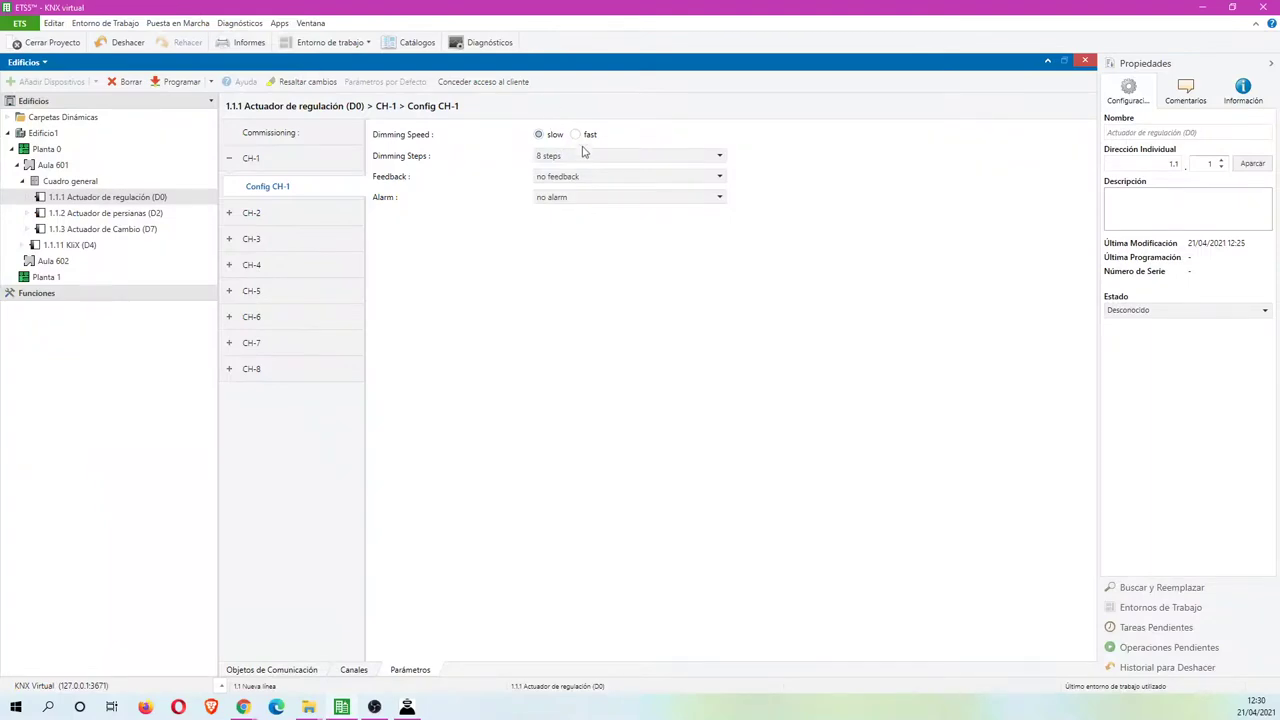
click(706, 362)
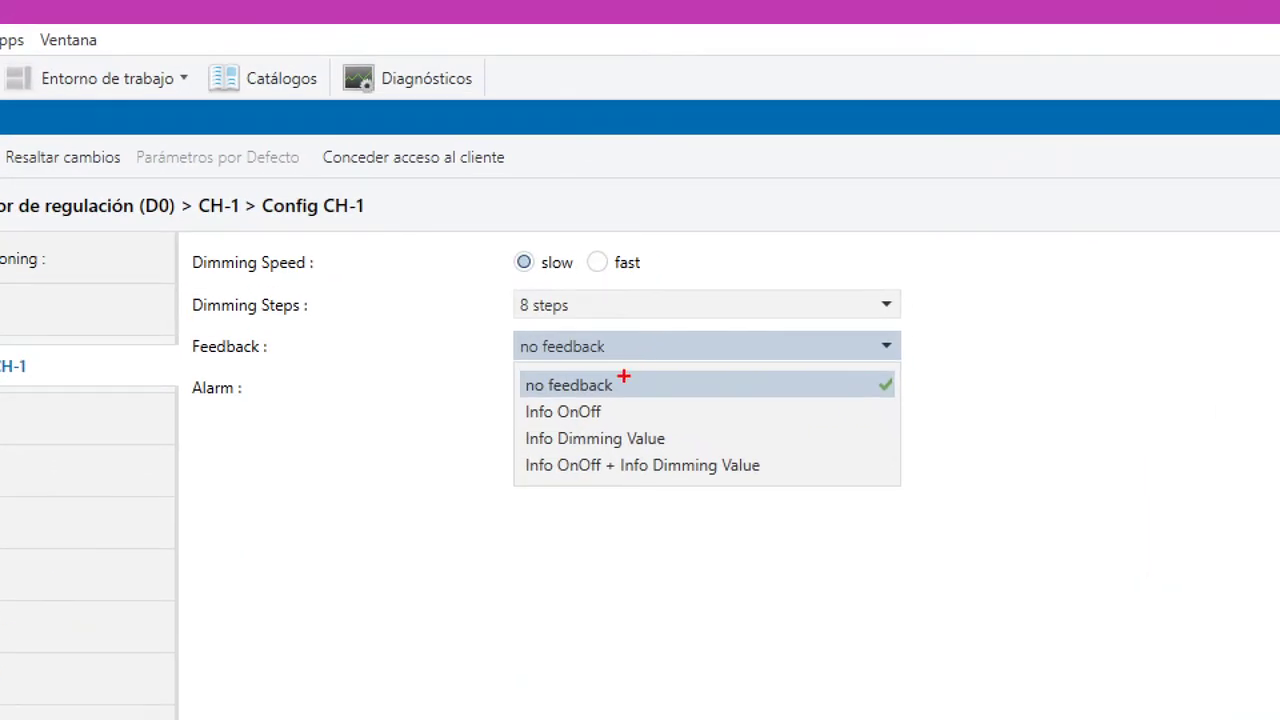
drag(451, 423, 501, 410)
drag(464, 455, 521, 435)
mouse_move(456, 497)
mouse_down()
mouse_move(517, 468)
mouse_move(571, 483)
mouse_move(777, 482)
mouse_move(795, 462)
mouse_move(548, 463)
mouse_up()
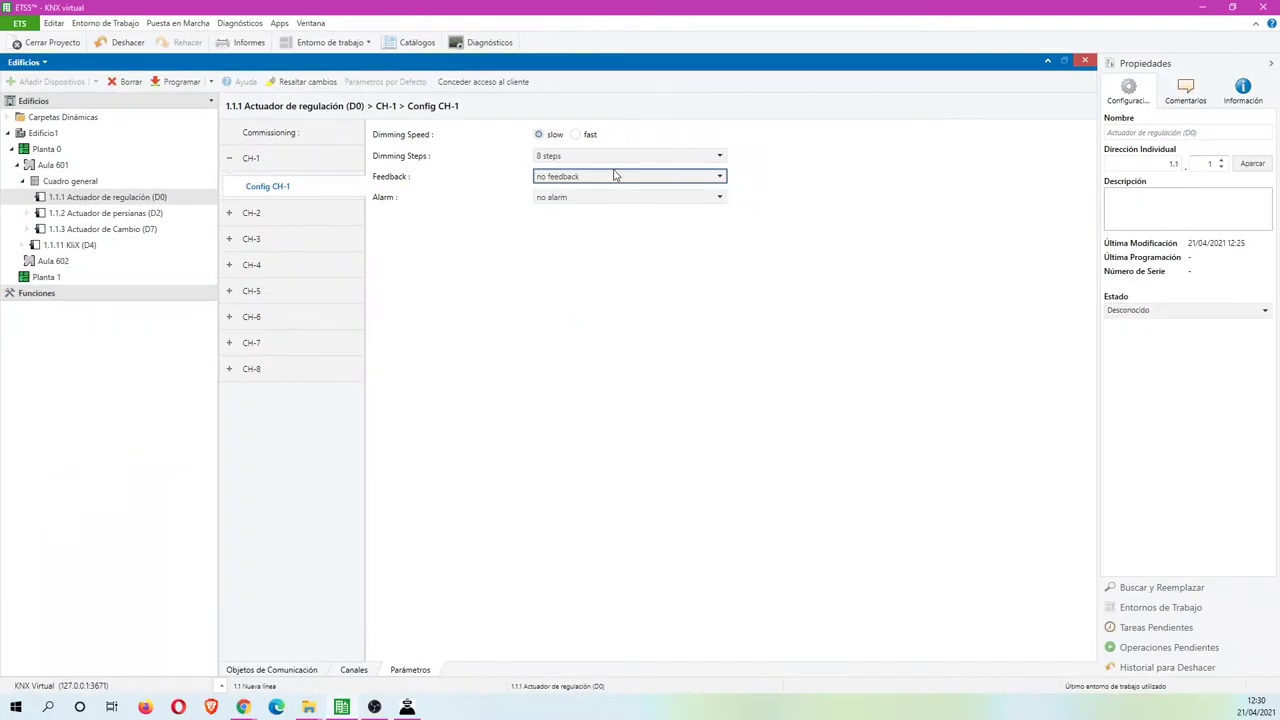
click(615, 176)
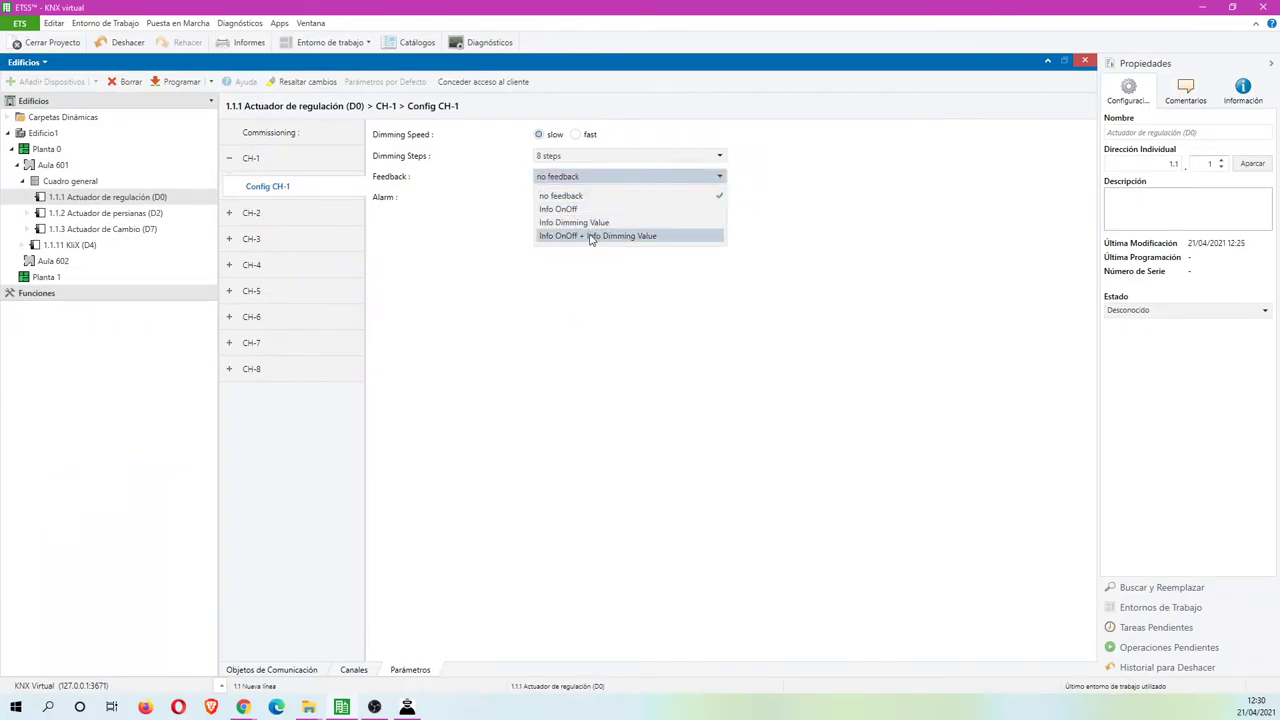
click(592, 236)
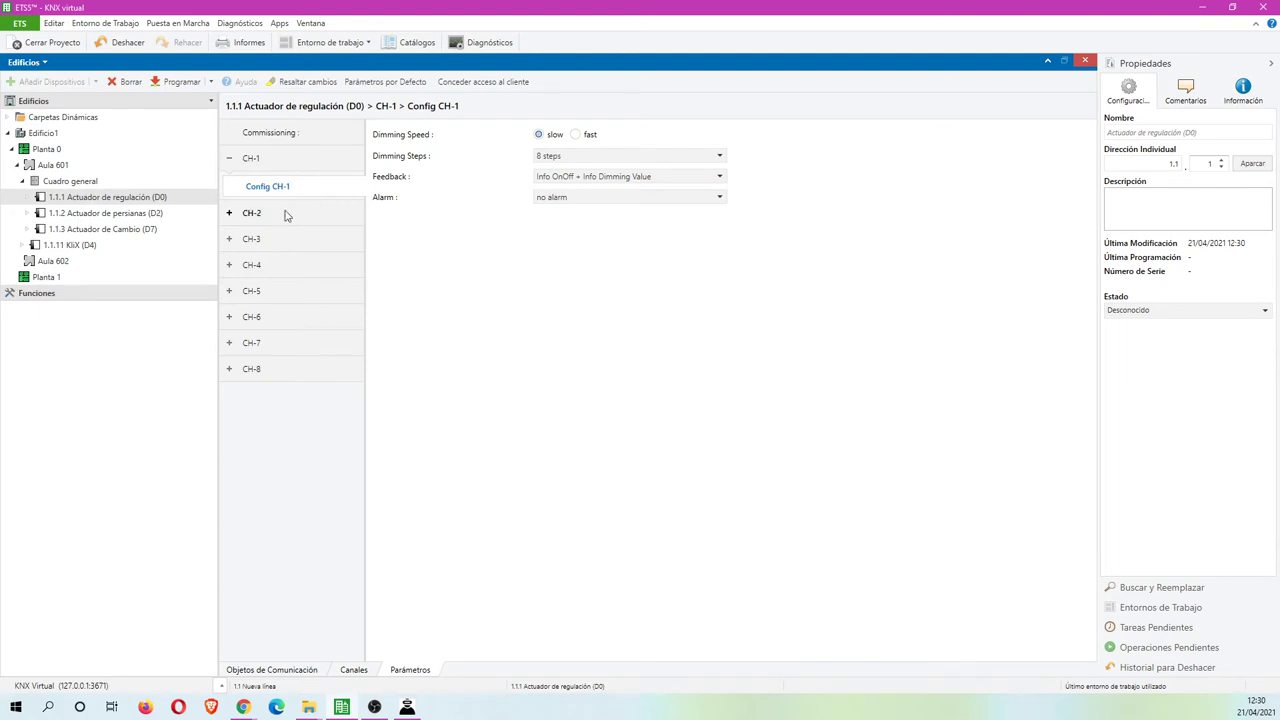
Set the feedback of channels CH-2, CH-3 and CH-4 of the D0 dimming actuator to Info OnOff + Info Dimming Value
click(283, 217)
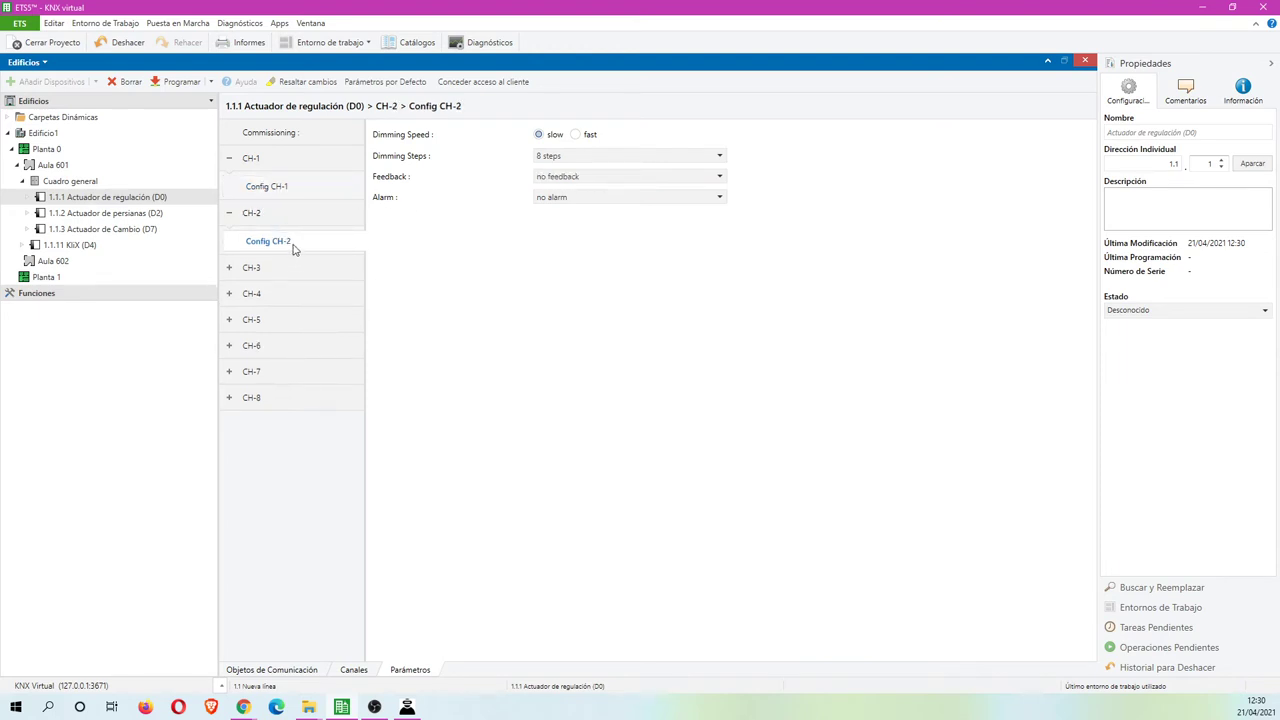
click(578, 180)
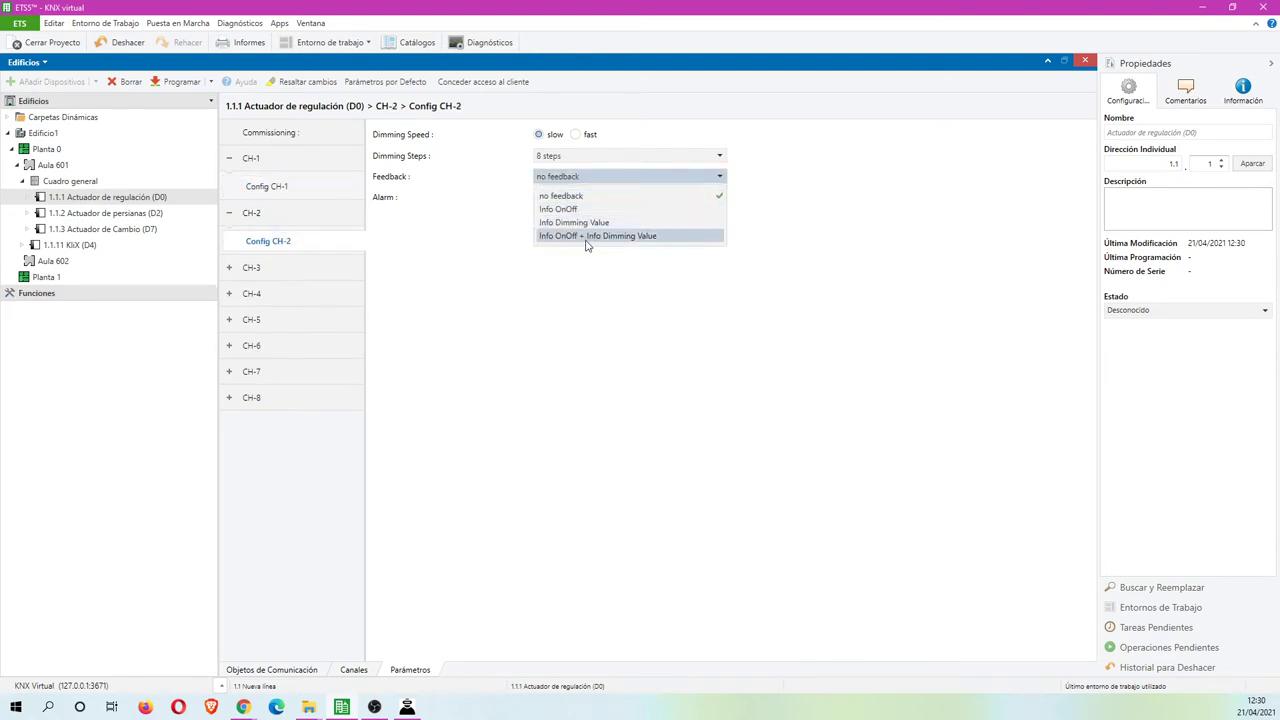
click(587, 241)
click(323, 272)
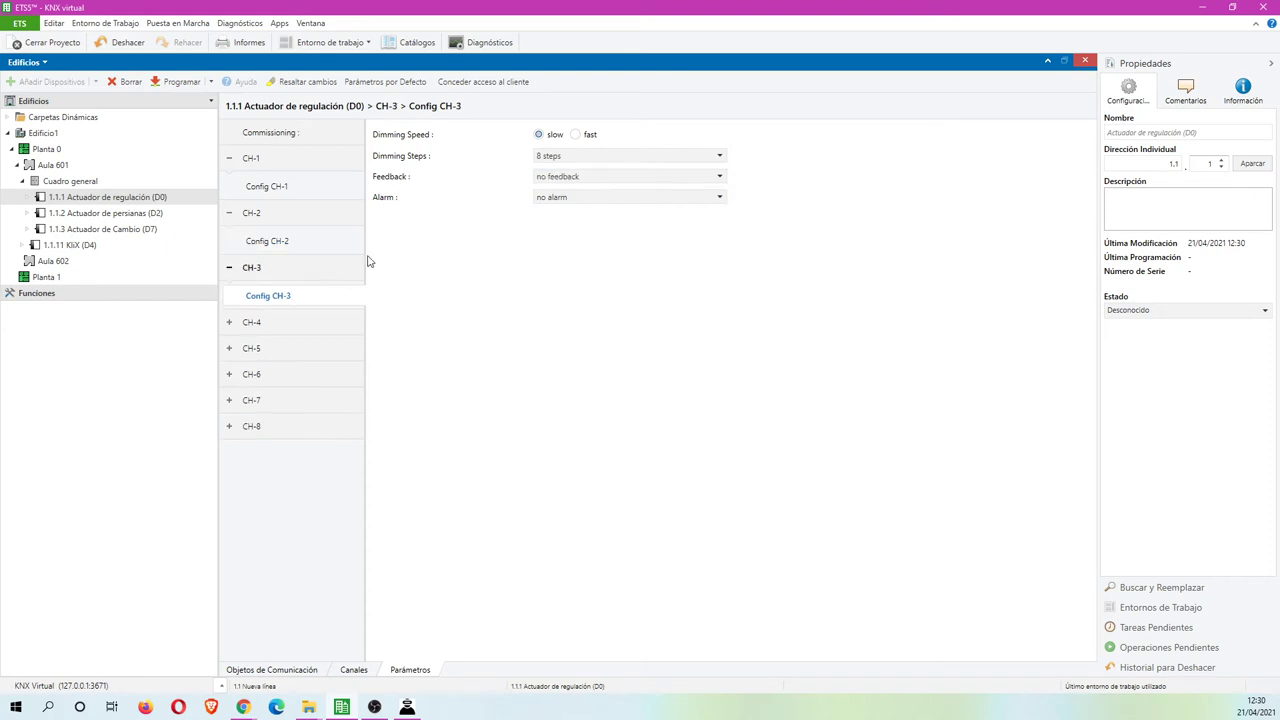
click(571, 180)
click(580, 234)
click(312, 330)
click(594, 180)
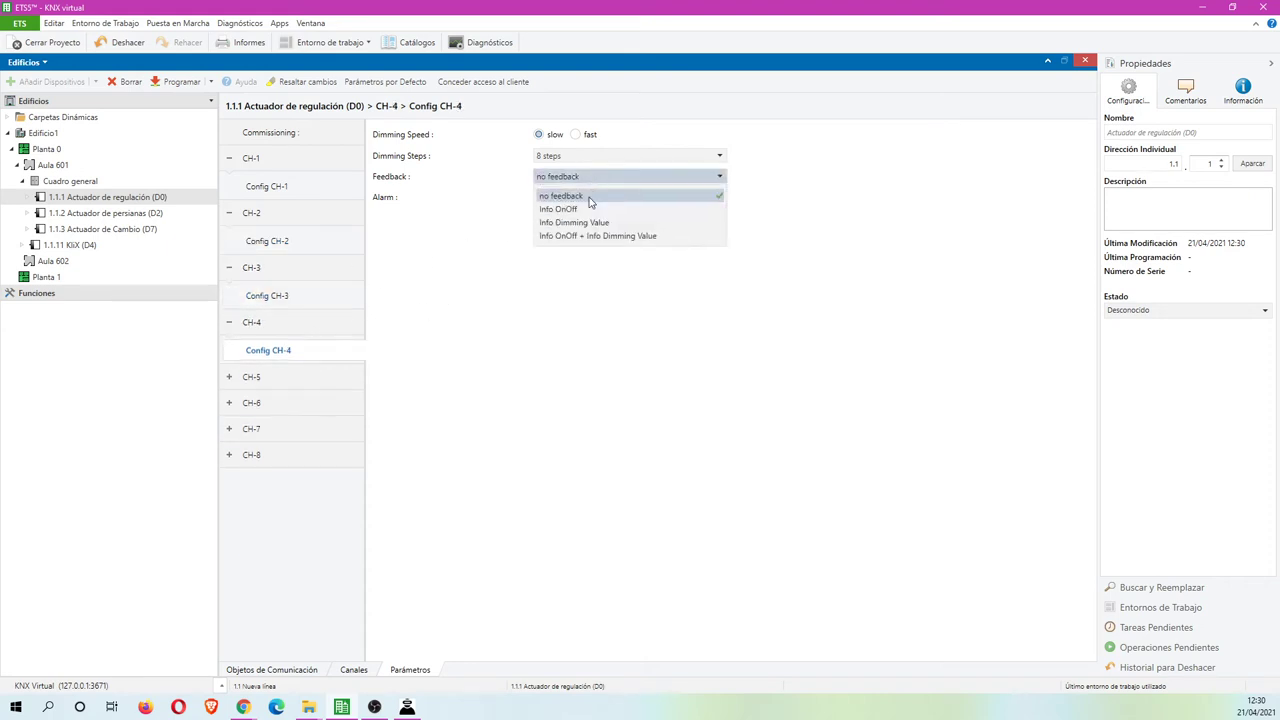
click(586, 235)
Set the feedback of channels CH-5, CH-6, CH-7 and CH-8 of the D0 dimming actuator to Info OnOff + Info Dimming Value
click(287, 376)
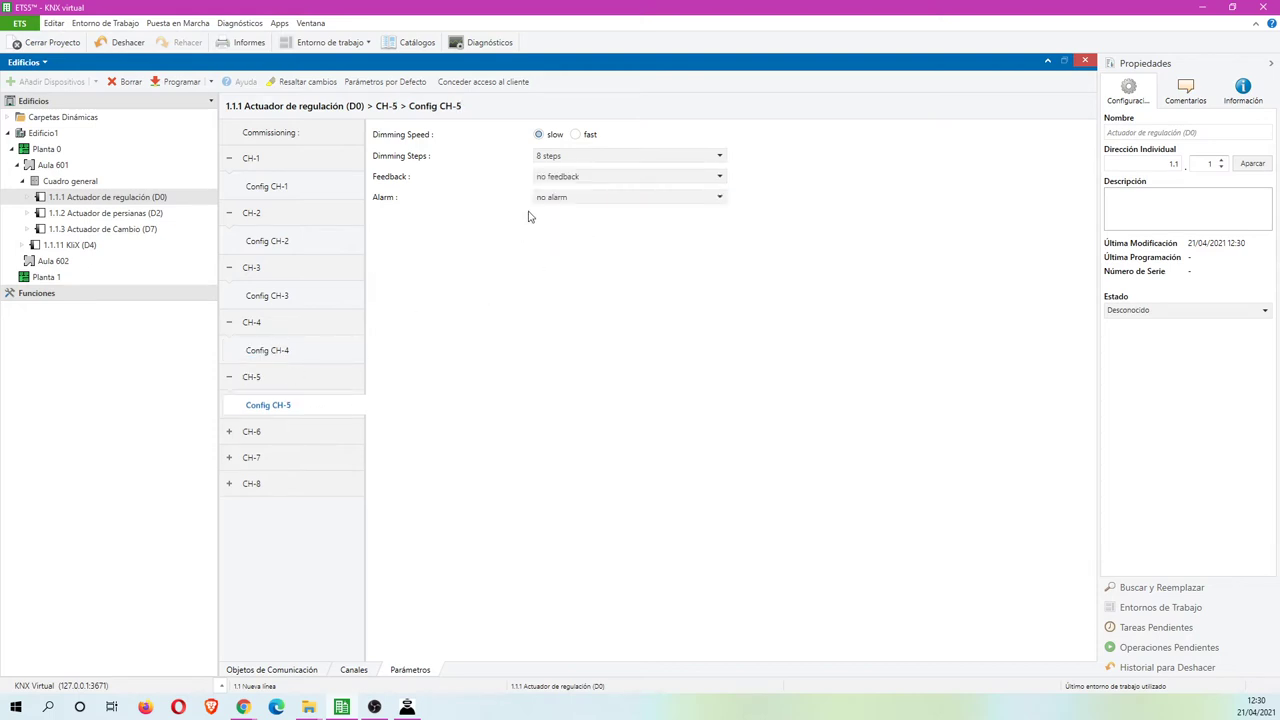
click(573, 177)
click(580, 234)
click(326, 436)
click(580, 177)
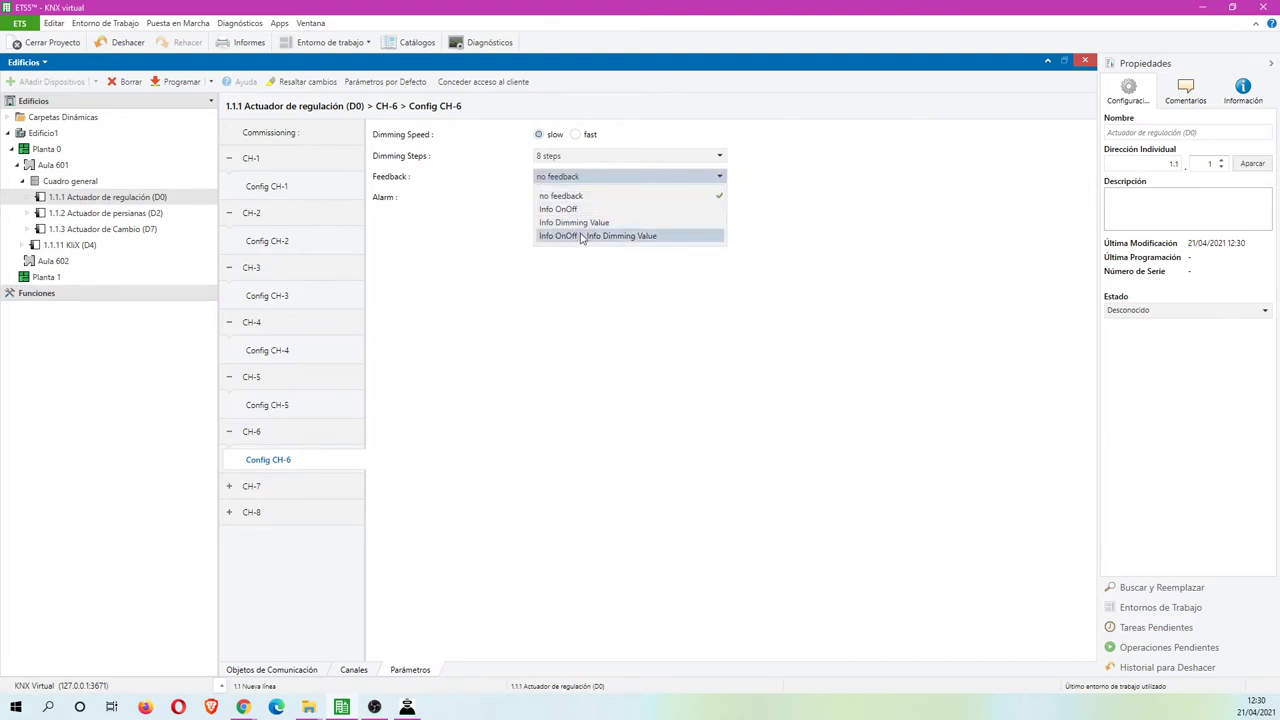
click(582, 236)
click(303, 487)
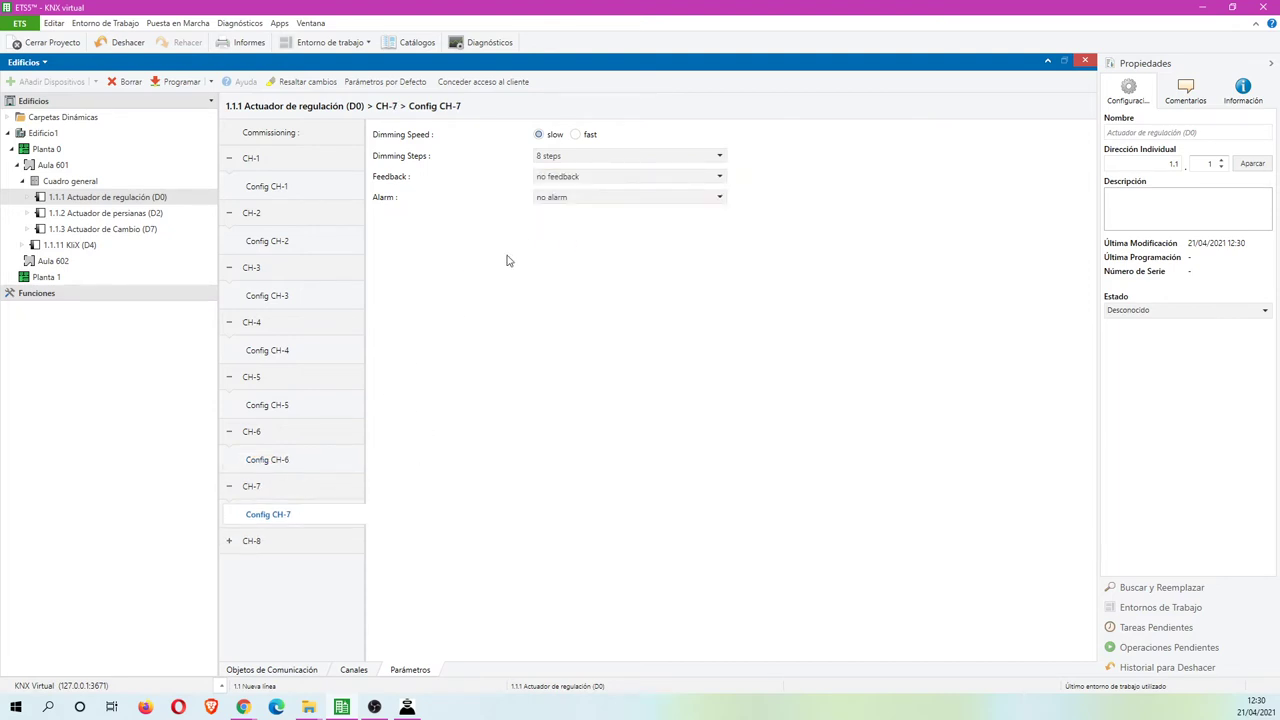
click(570, 177)
click(582, 235)
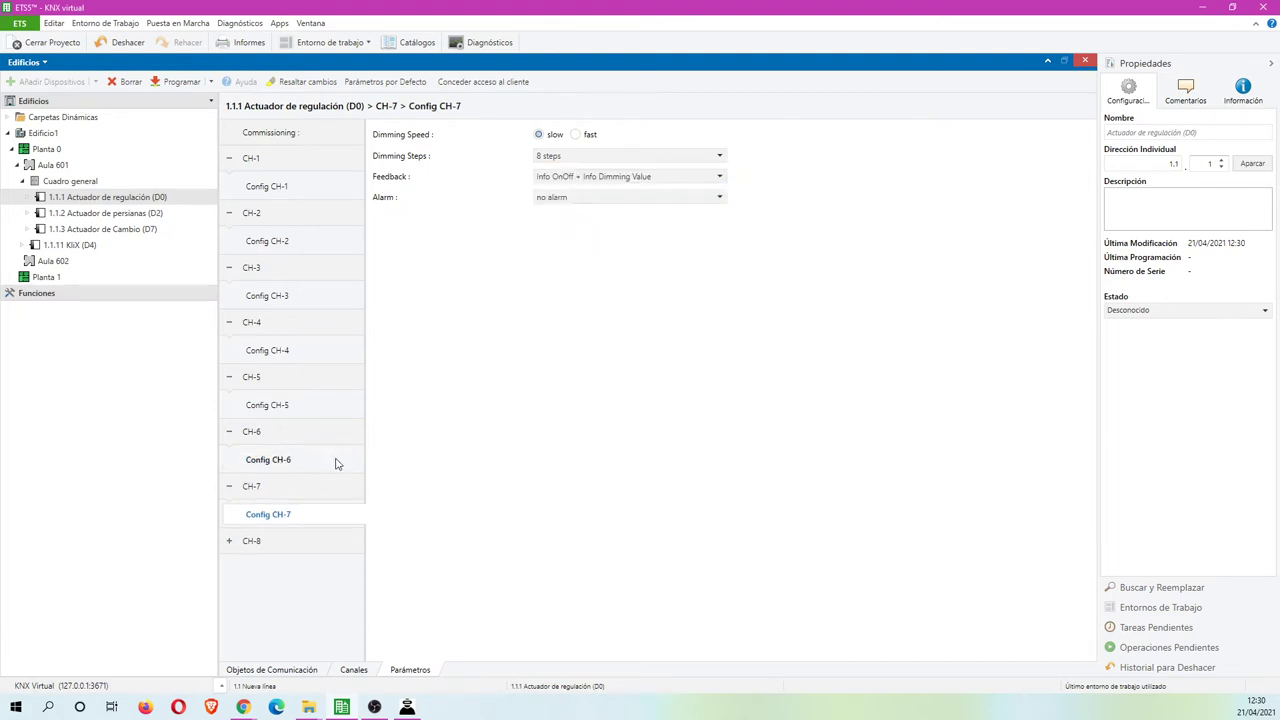
click(307, 541)
click(560, 177)
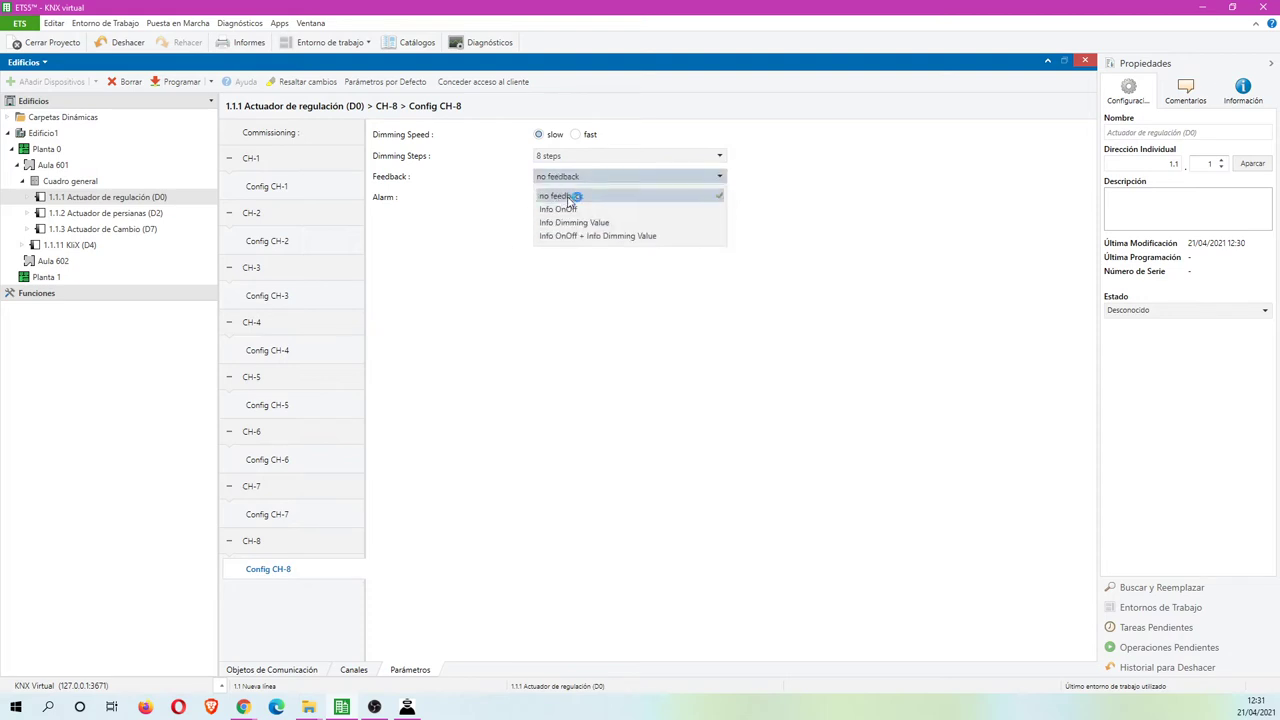
click(585, 237)
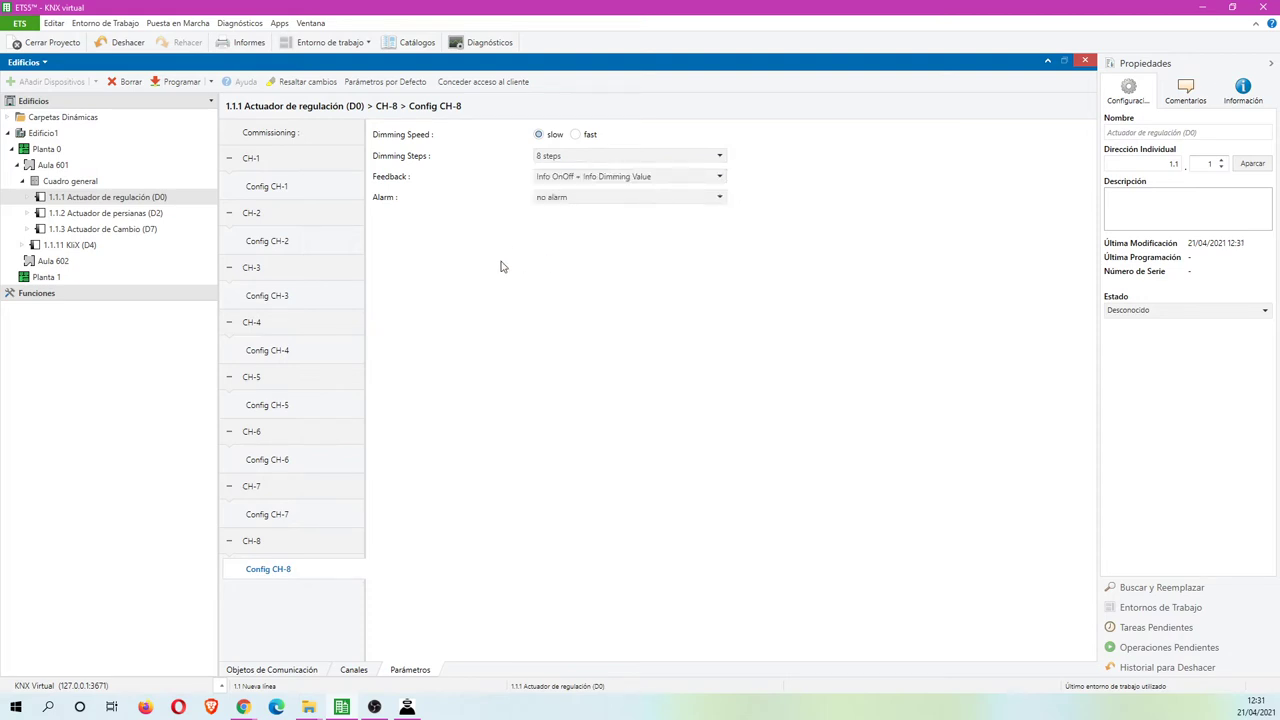
Examine the CH-1 Move, Step/Stop and Position objects of the D2 blind actuator, and the communication objects of the D7 switching actuator
click(147, 216)
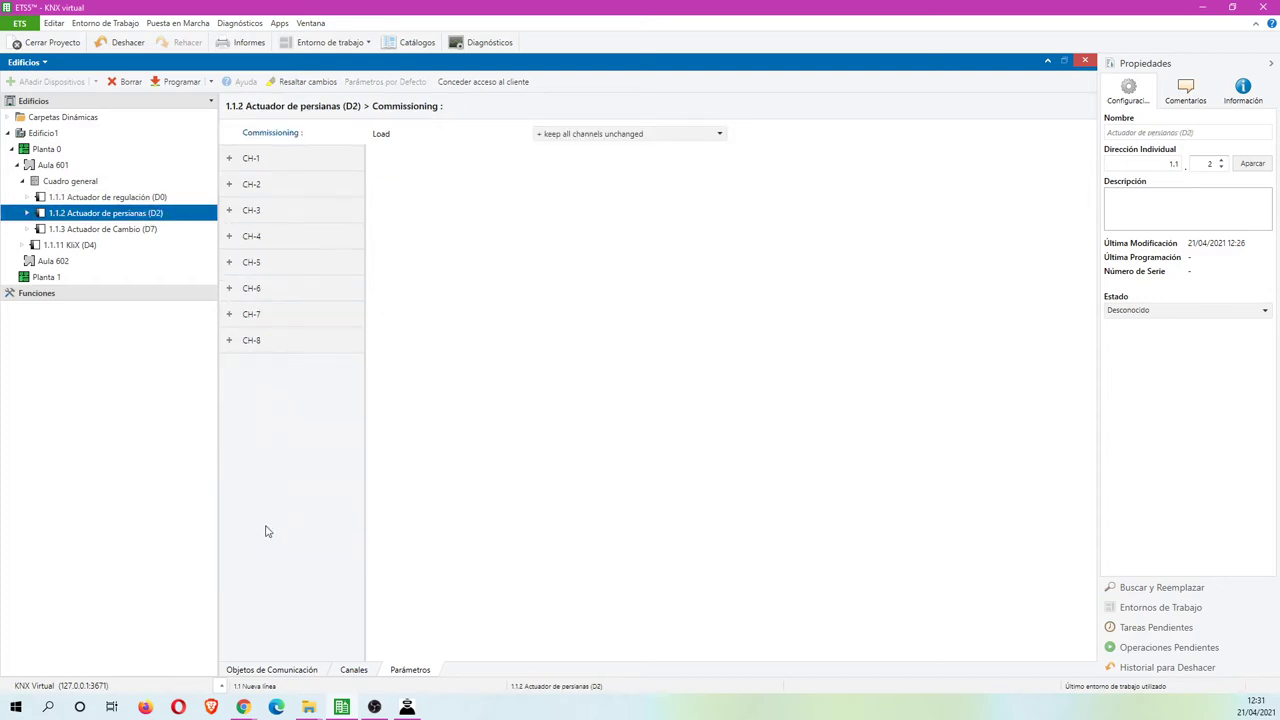
click(272, 670)
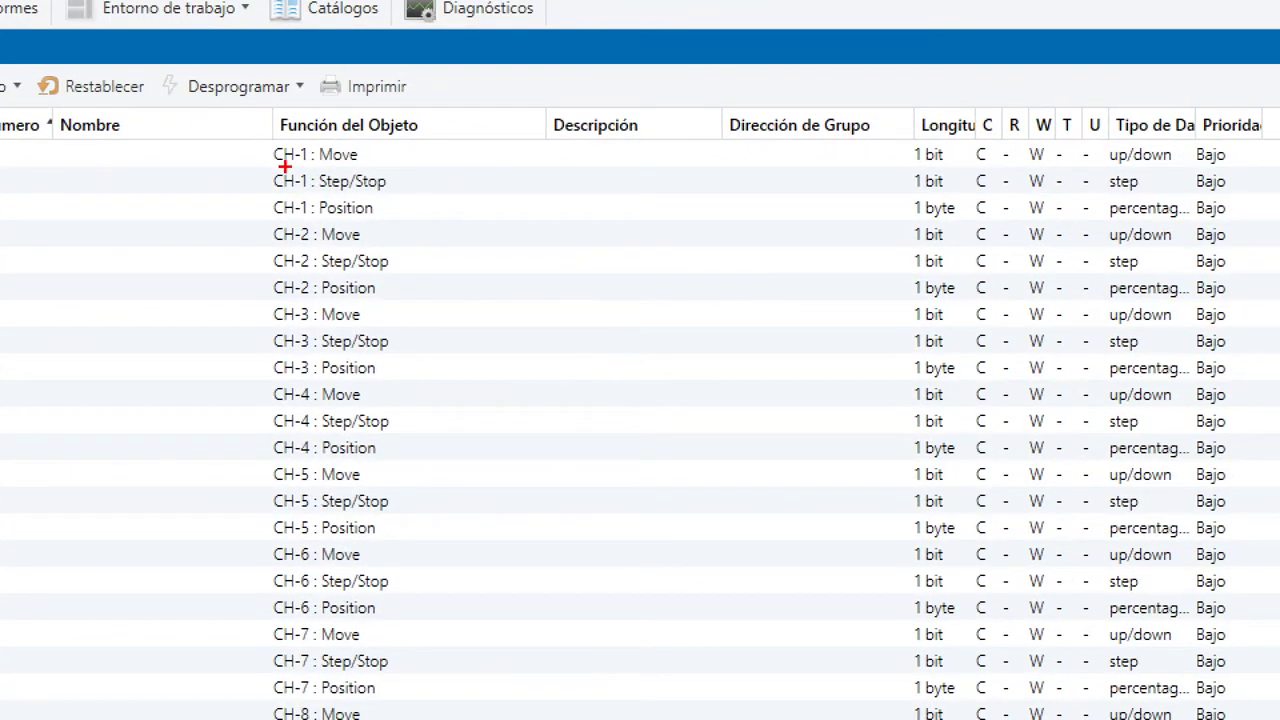
drag(287, 170, 400, 167)
drag(316, 196, 424, 197)
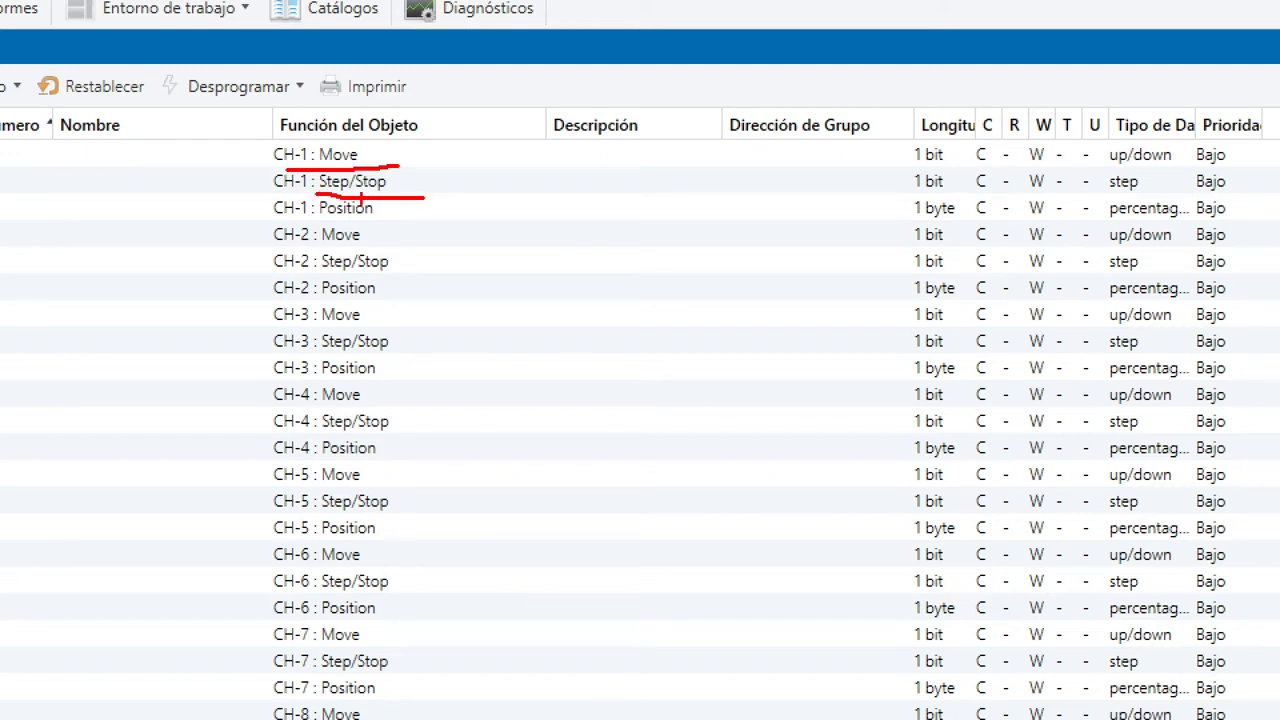
drag(302, 225, 399, 215)
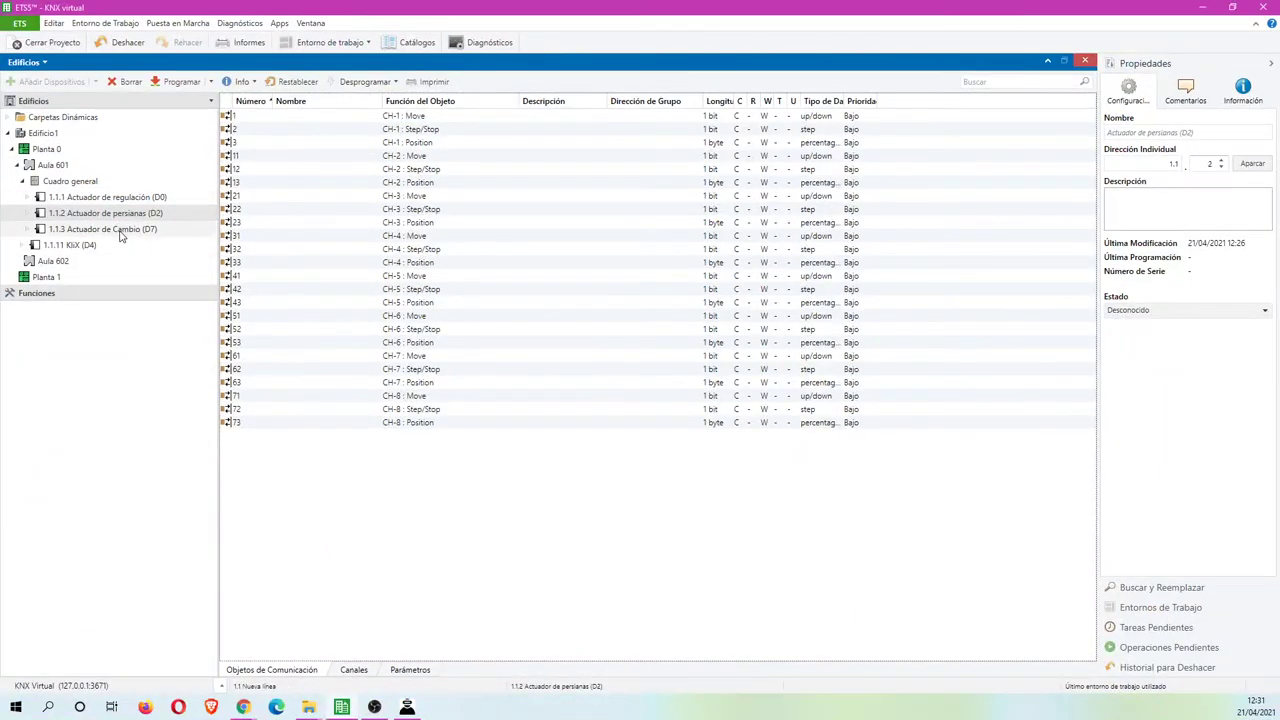
click(118, 231)
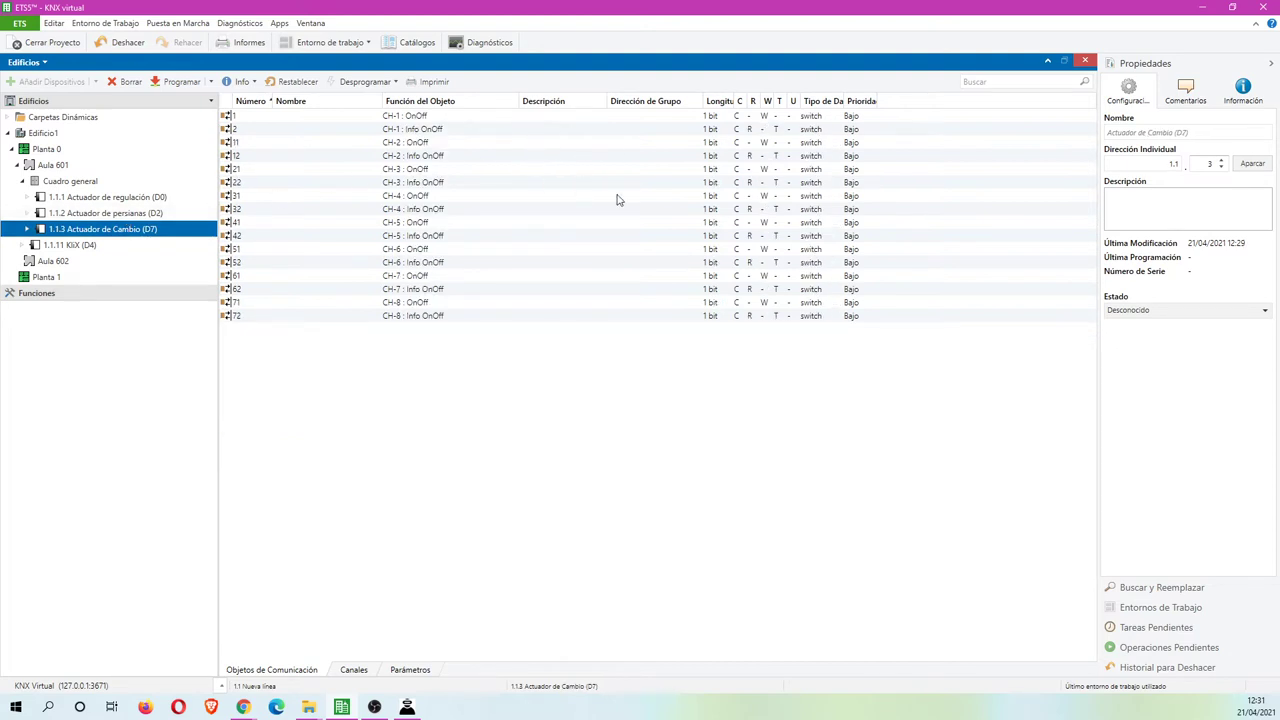
Enable the Lectura flag on the Info OnOff and Info Dimming Value objects of D0 channels CH-1 to CH-8 together
click(126, 199)
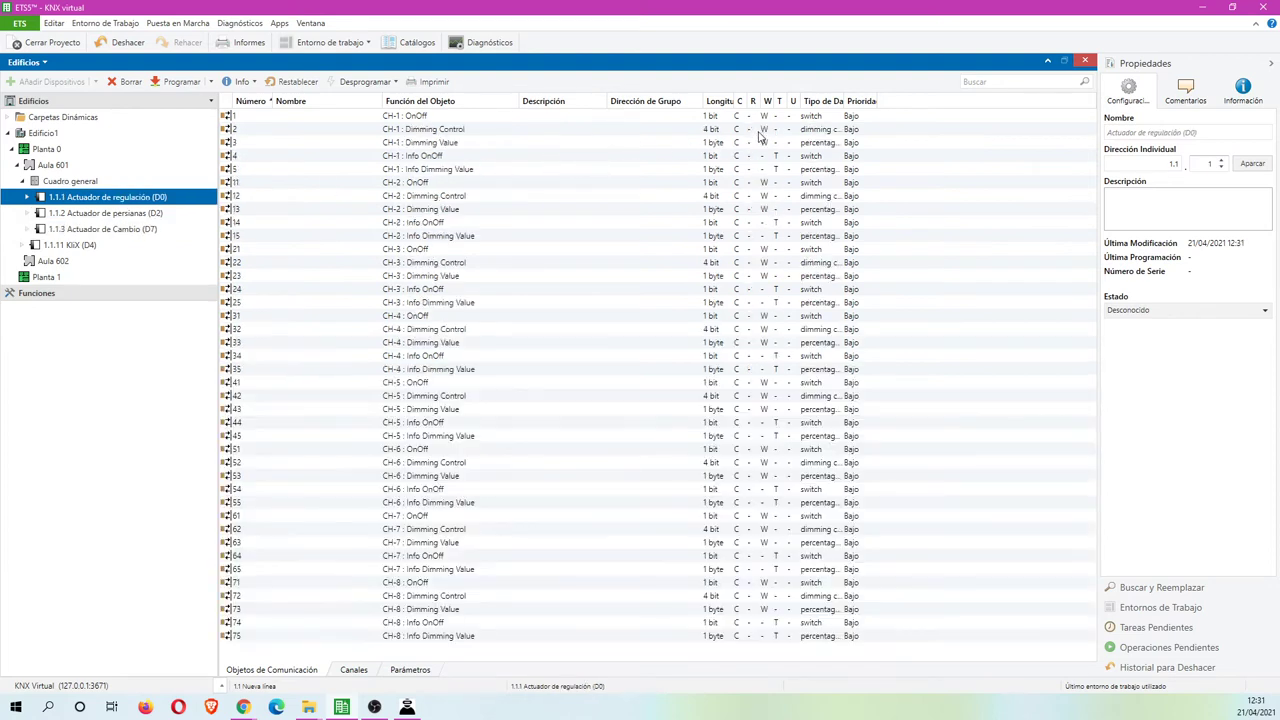
click(440, 160)
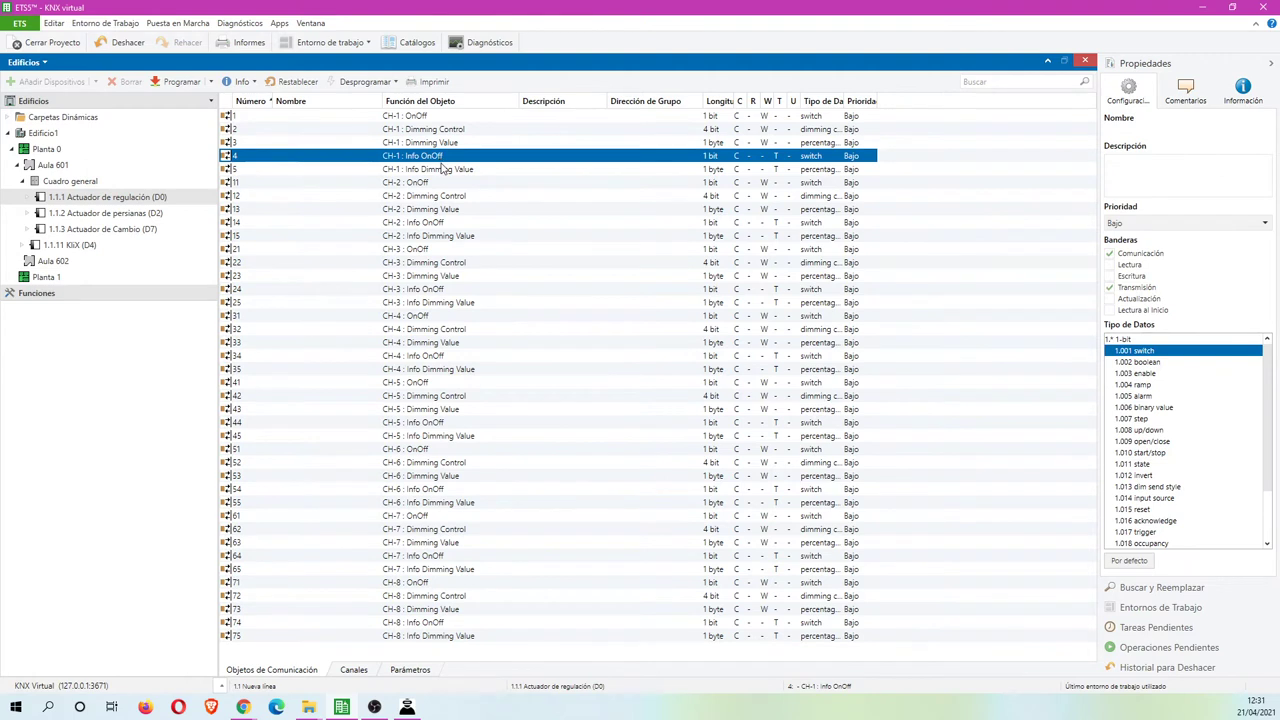
shift+click(444, 170)
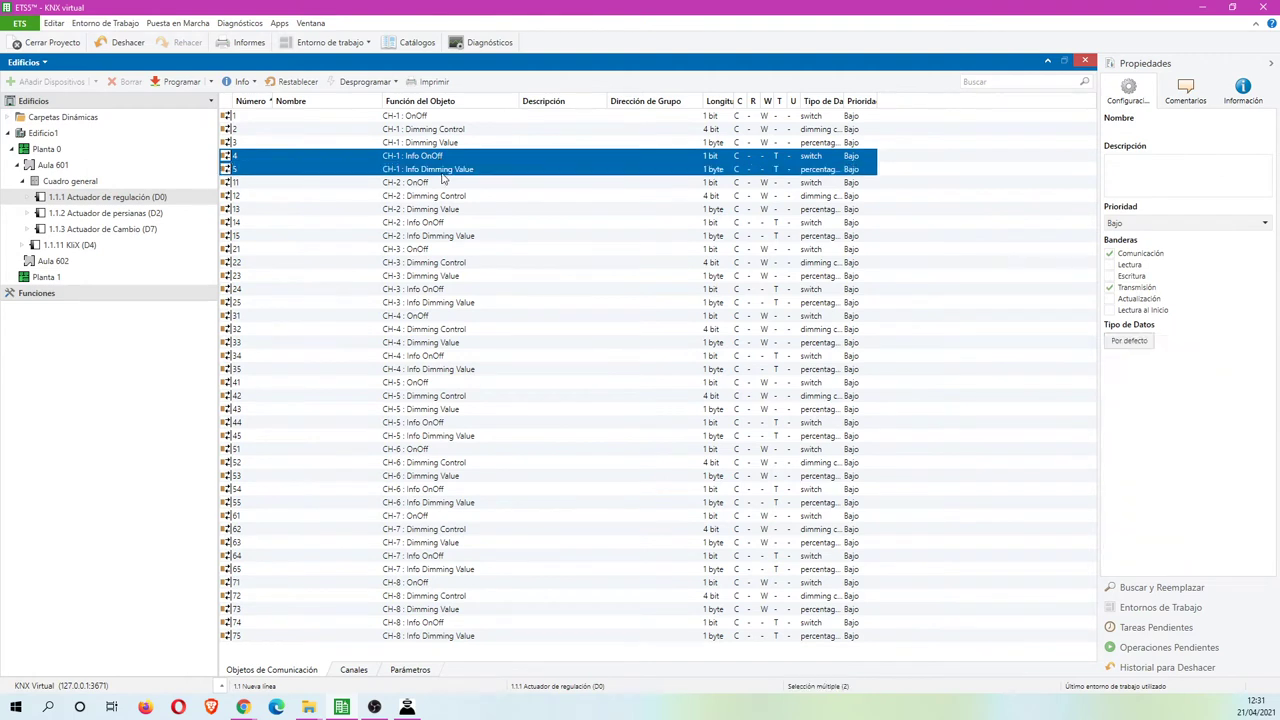
ctrl+click(447, 224)
ctrl+click(449, 237)
ctrl+click(448, 304)
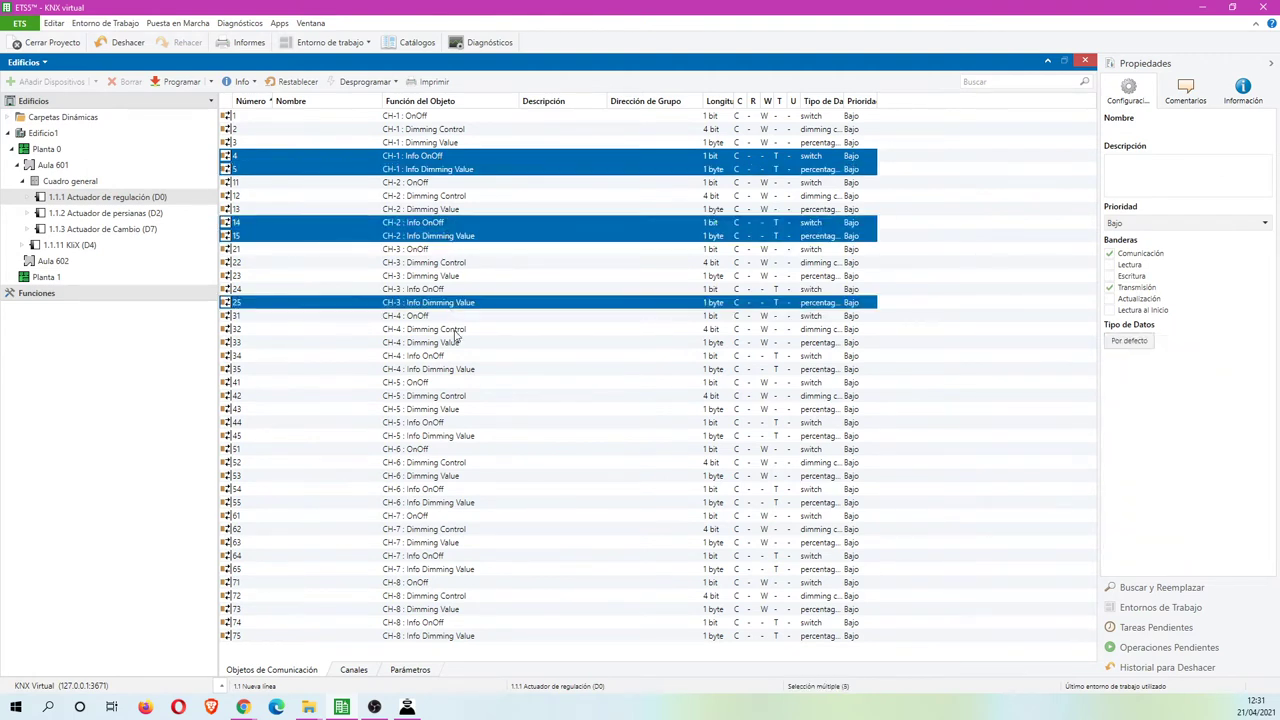
ctrl+click(470, 292)
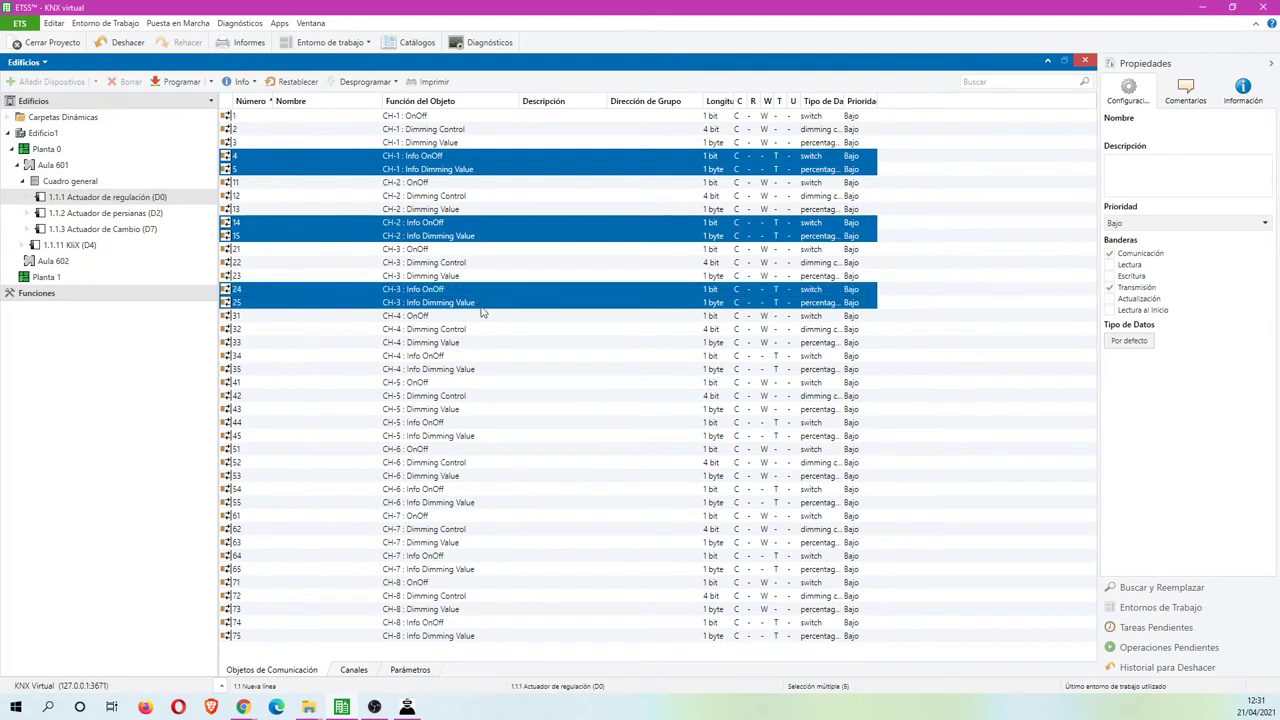
ctrl+click(477, 370)
ctrl+click(470, 357)
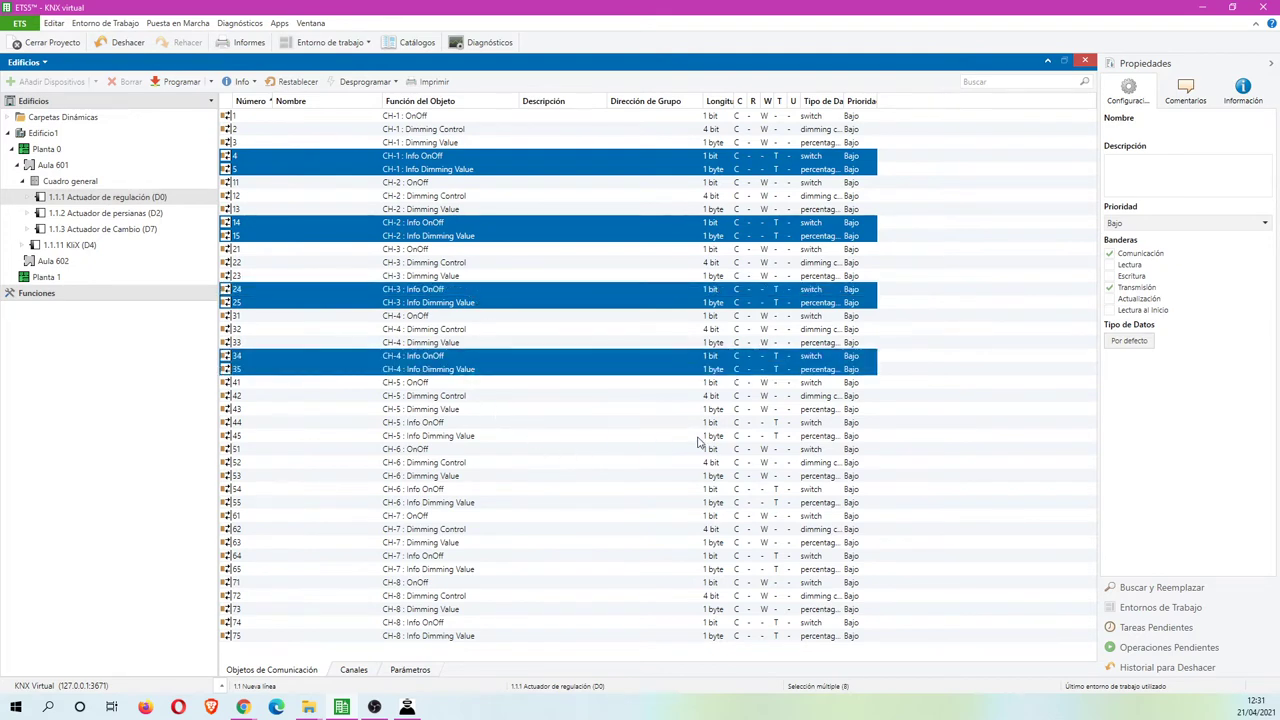
ctrl+click(761, 438)
ctrl+click(763, 424)
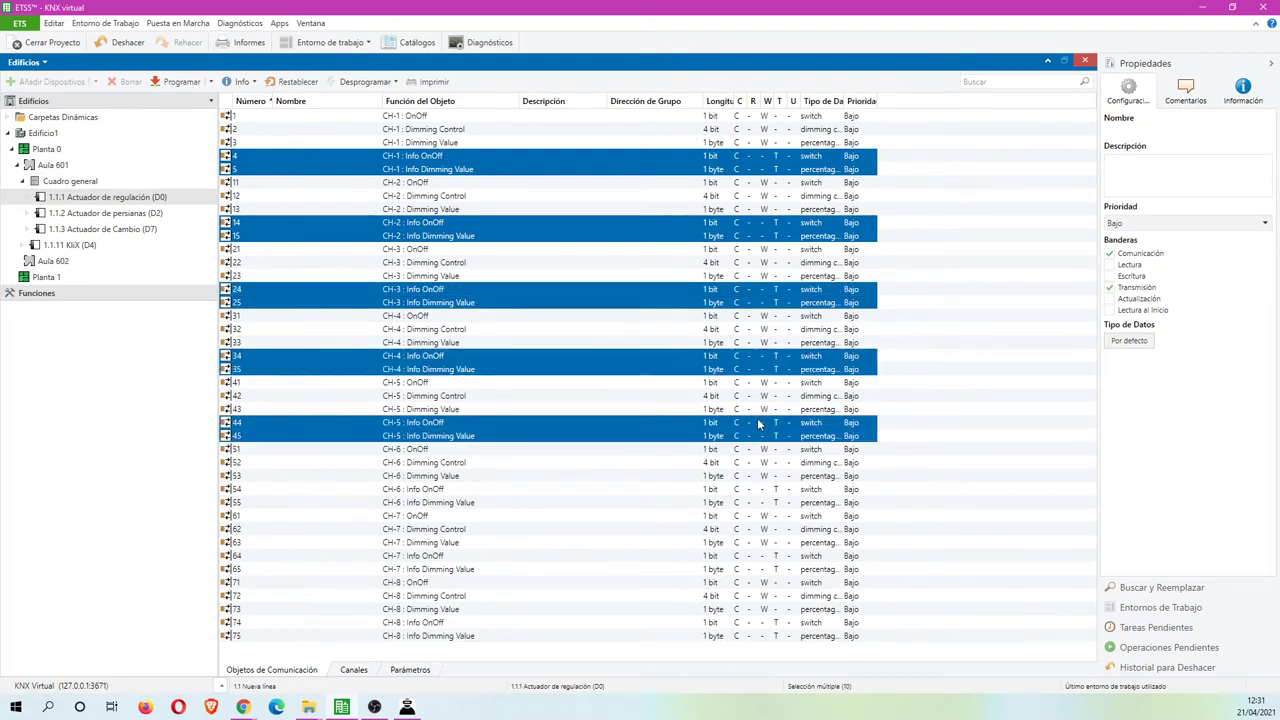
ctrl+click(762, 490)
ctrl+click(762, 503)
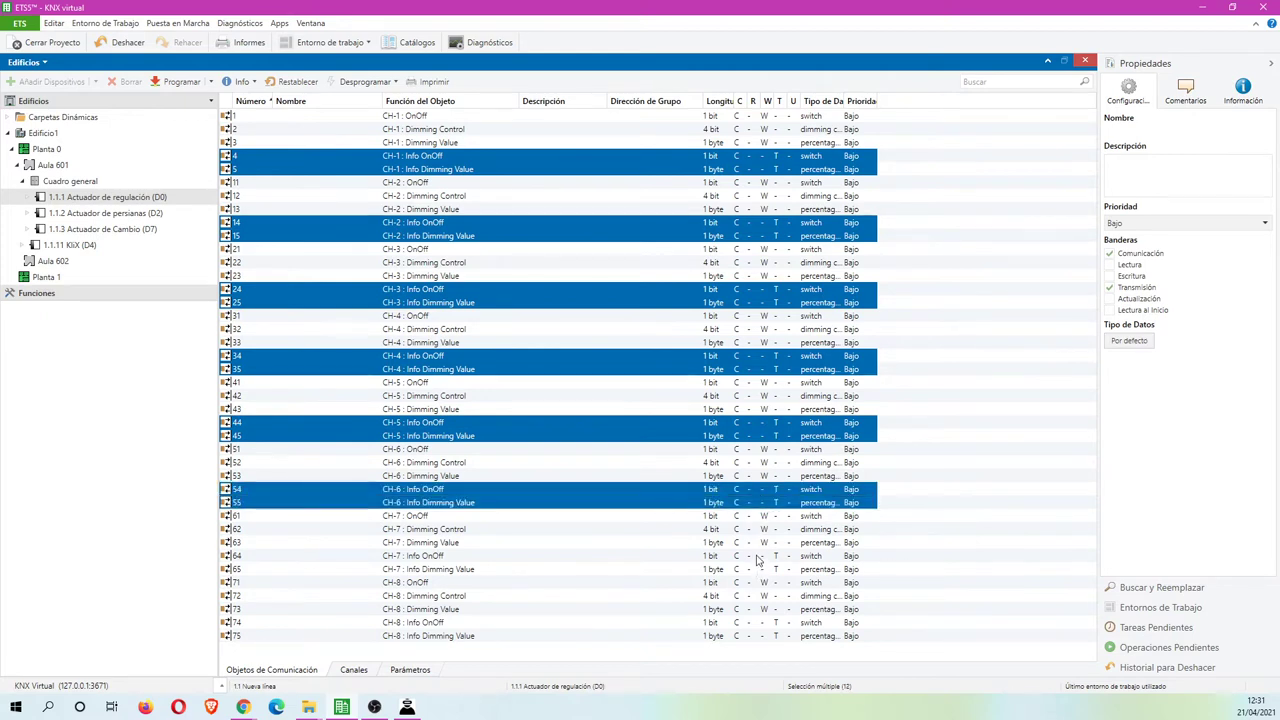
ctrl+click(757, 557)
ctrl+click(757, 570)
ctrl+click(760, 624)
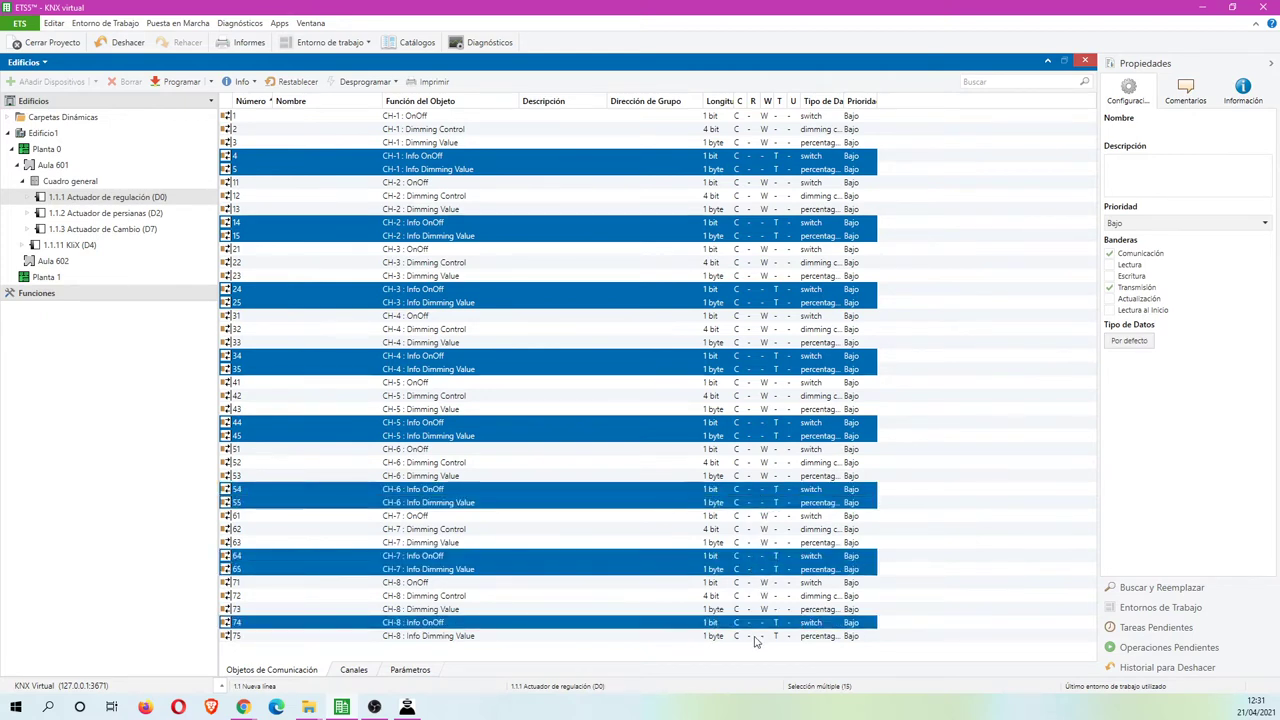
ctrl+click(755, 637)
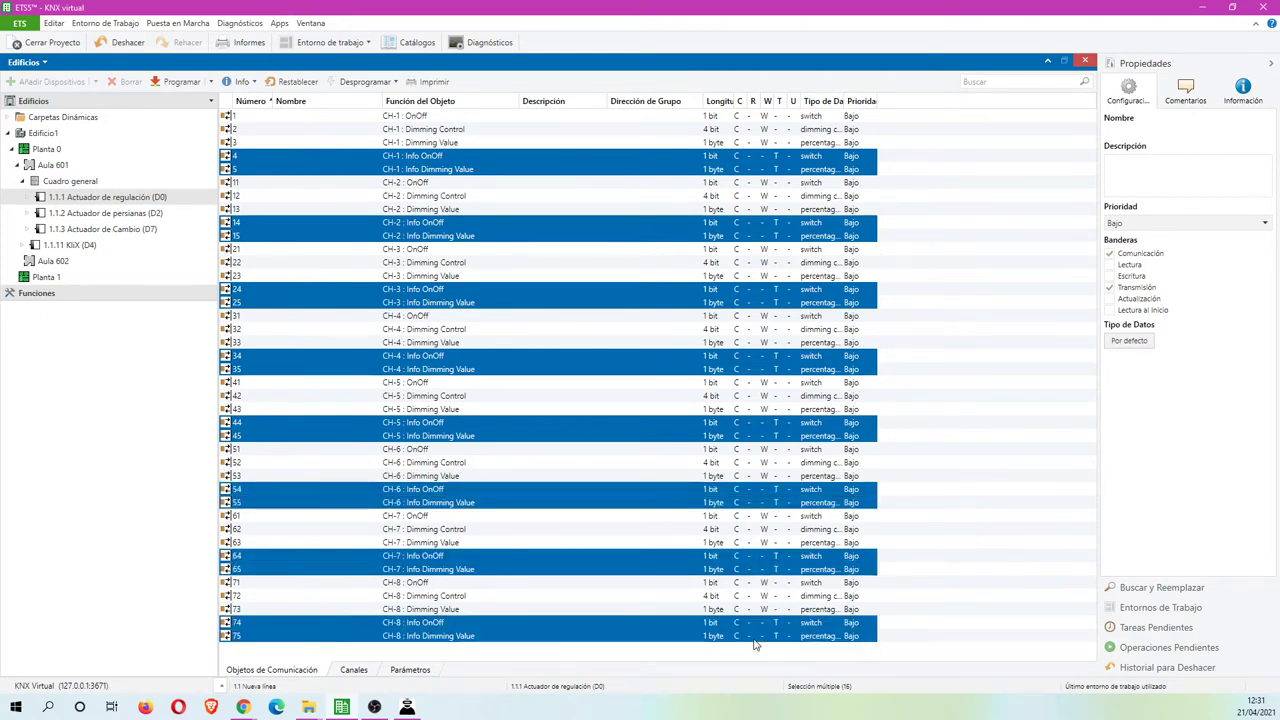
click(1109, 266)
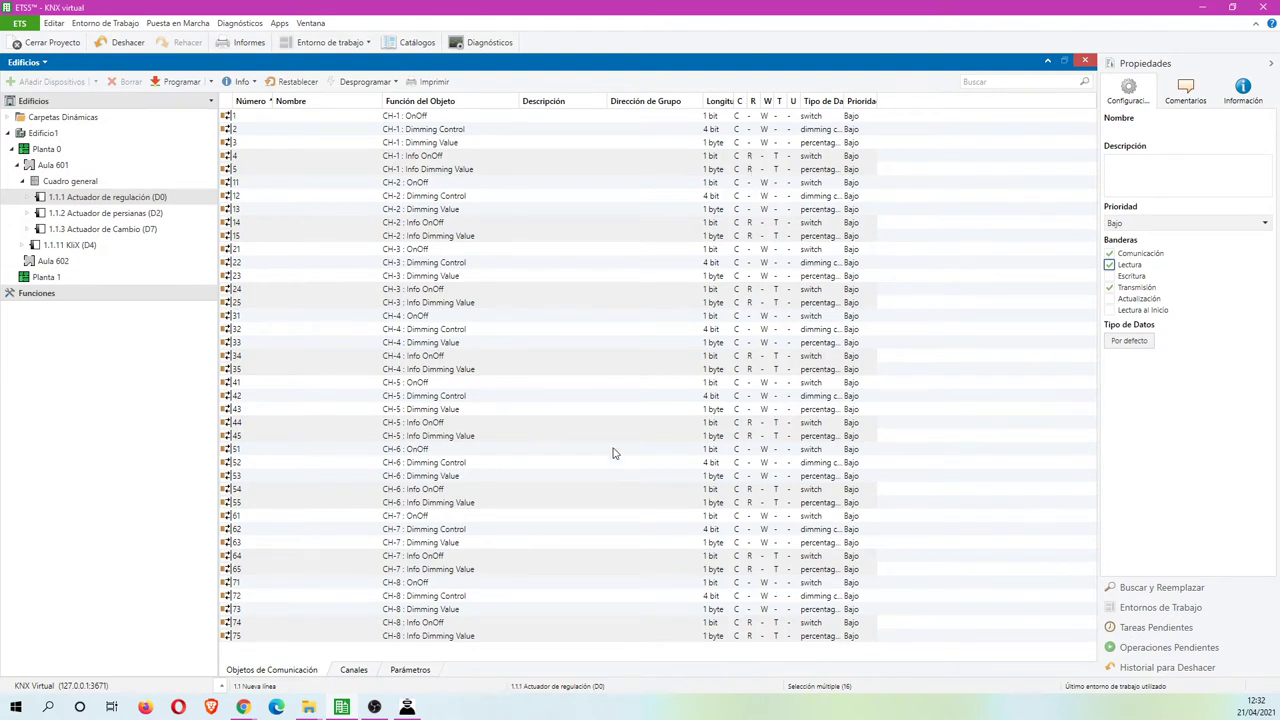
View the D4 push buttons in KNX Virtual, return to ETS5, and show the CH-1 configuration parameters of the KliX (D4) device
click(405, 707)
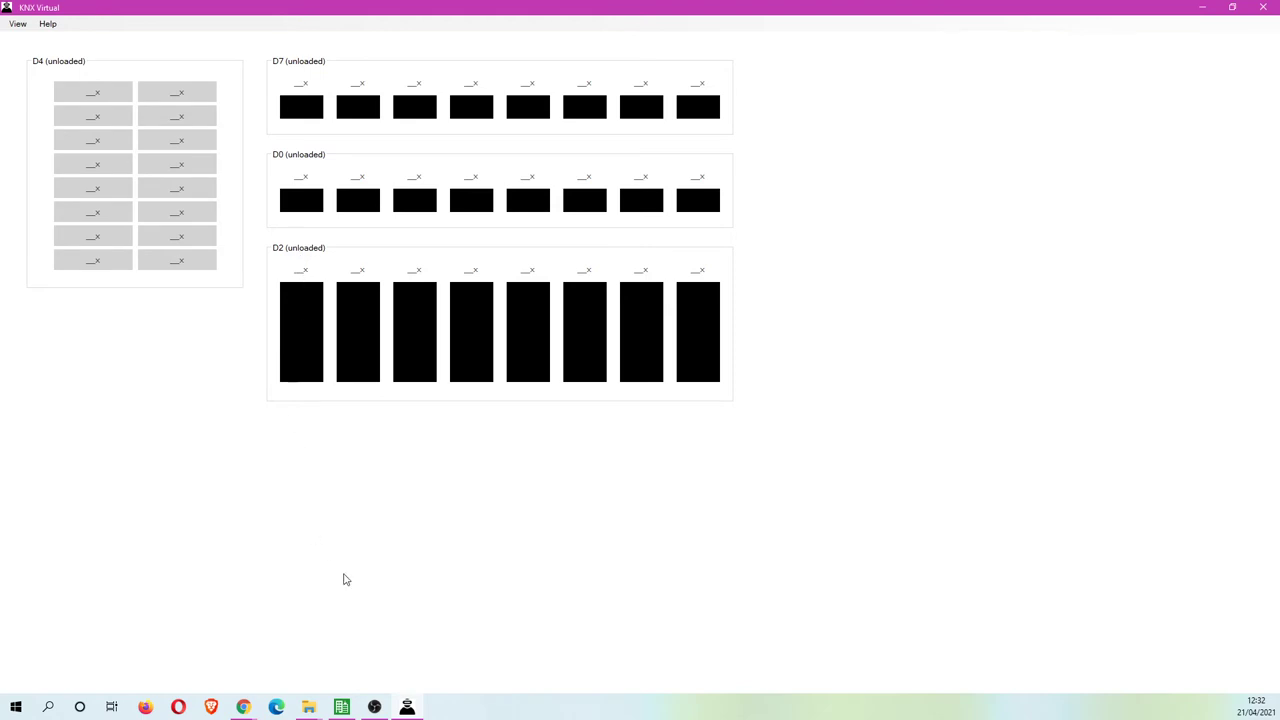
click(349, 711)
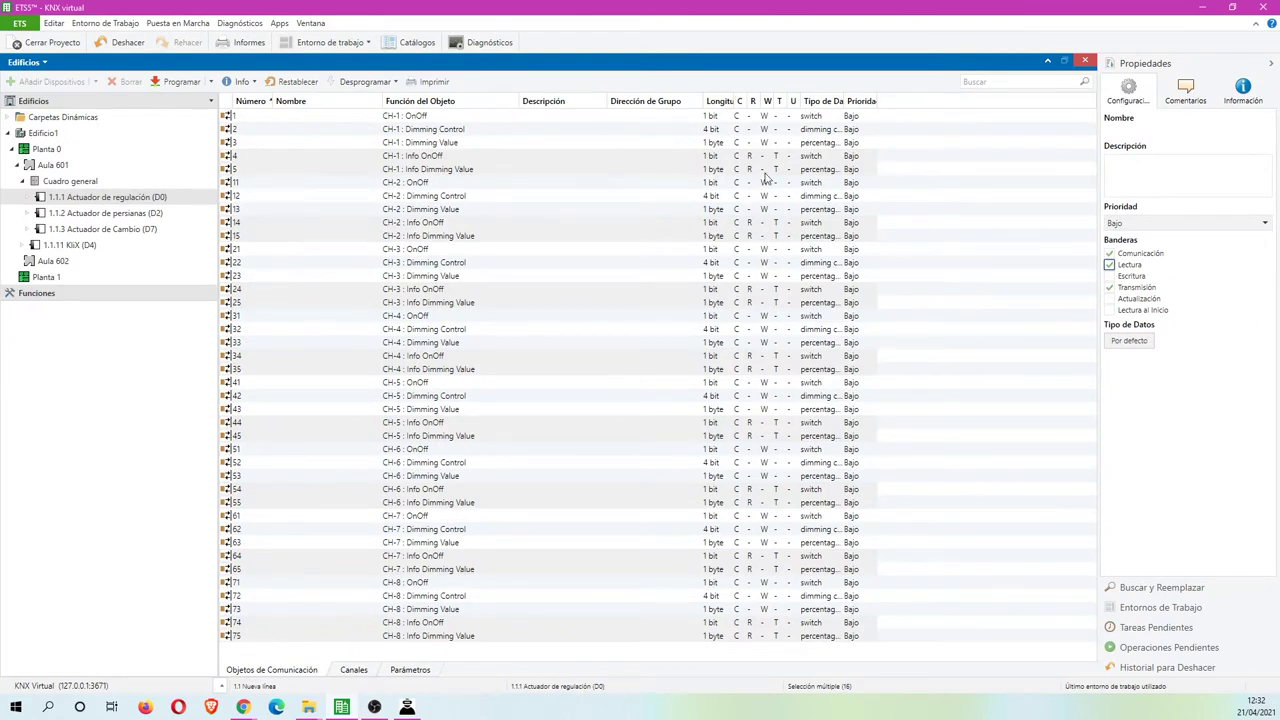
click(72, 248)
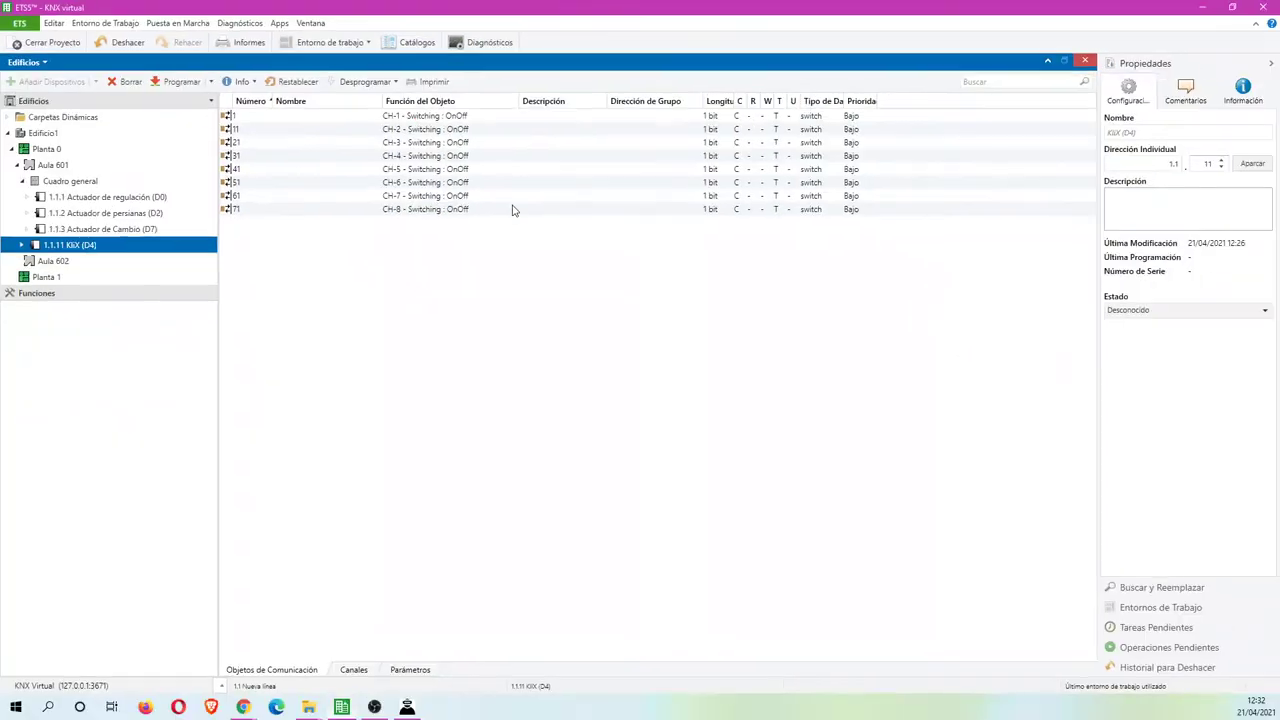
click(412, 670)
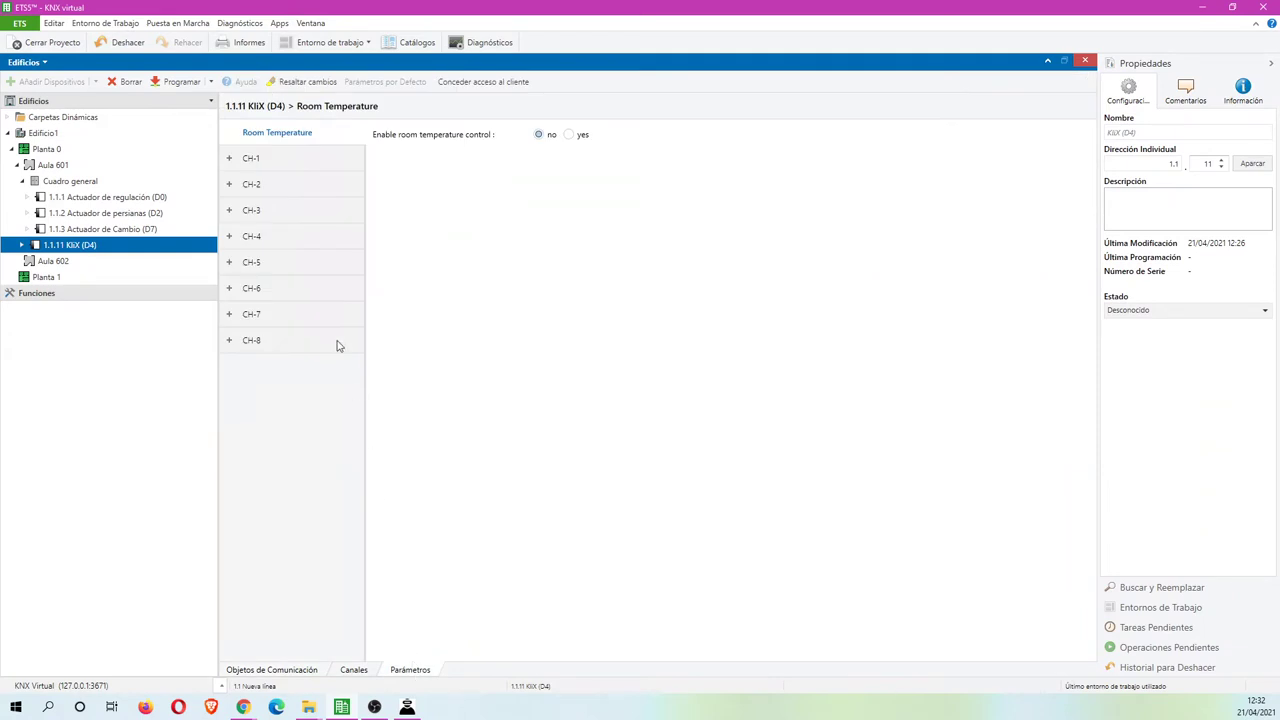
click(250, 162)
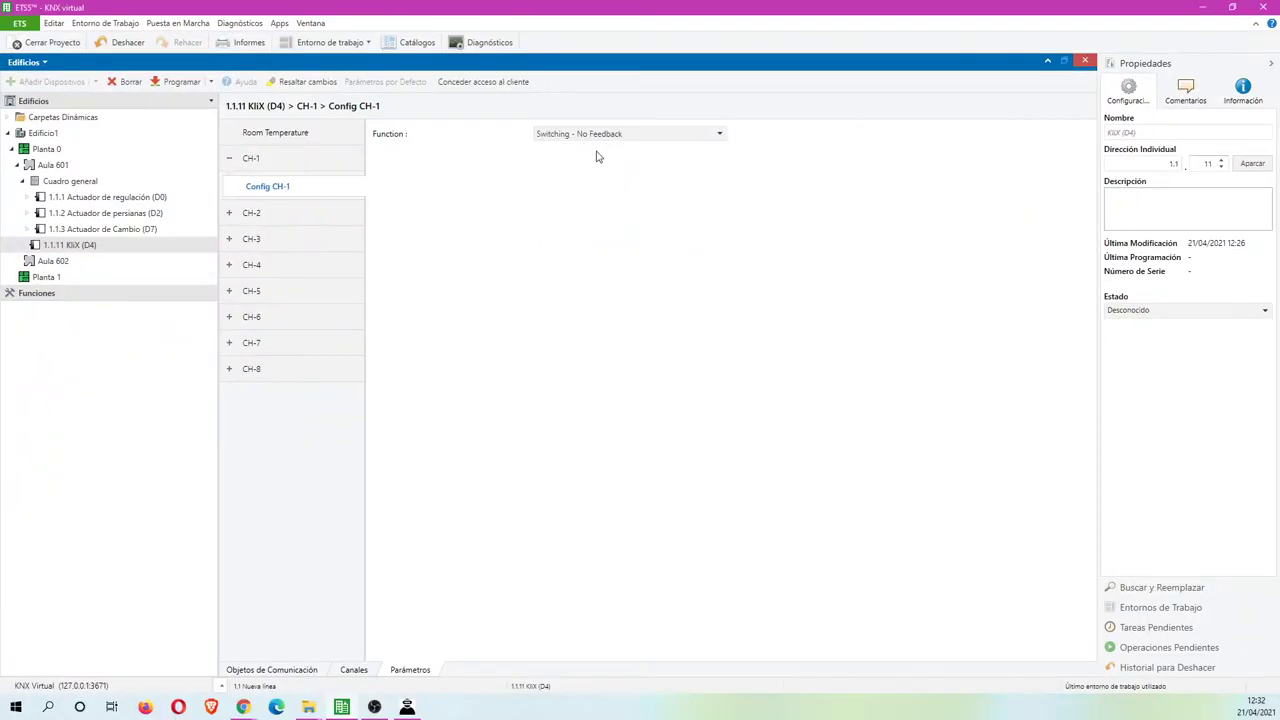
Examine the toggle, dimming and blinds feedback options available for the CH-1 function of the KliX (D4)
click(603, 138)
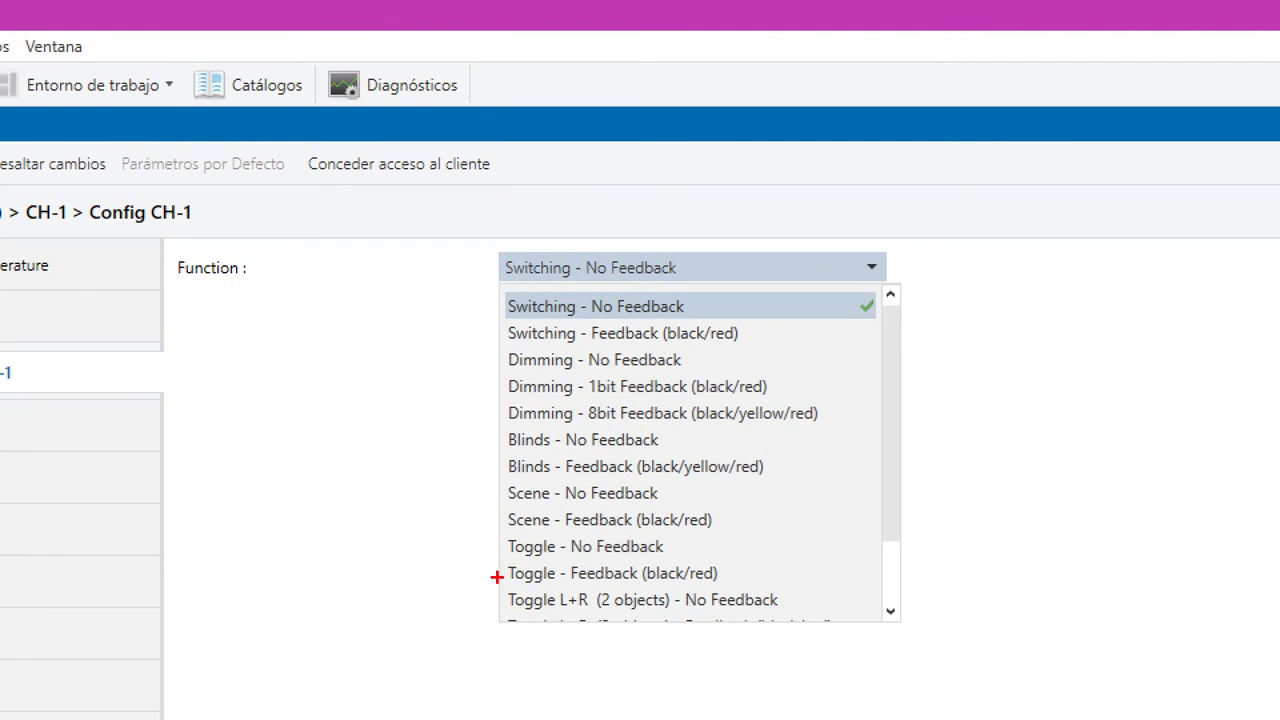
drag(497, 577, 292, 616)
mouse_move(455, 570)
mouse_down()
mouse_move(516, 573)
mouse_move(474, 605)
mouse_up()
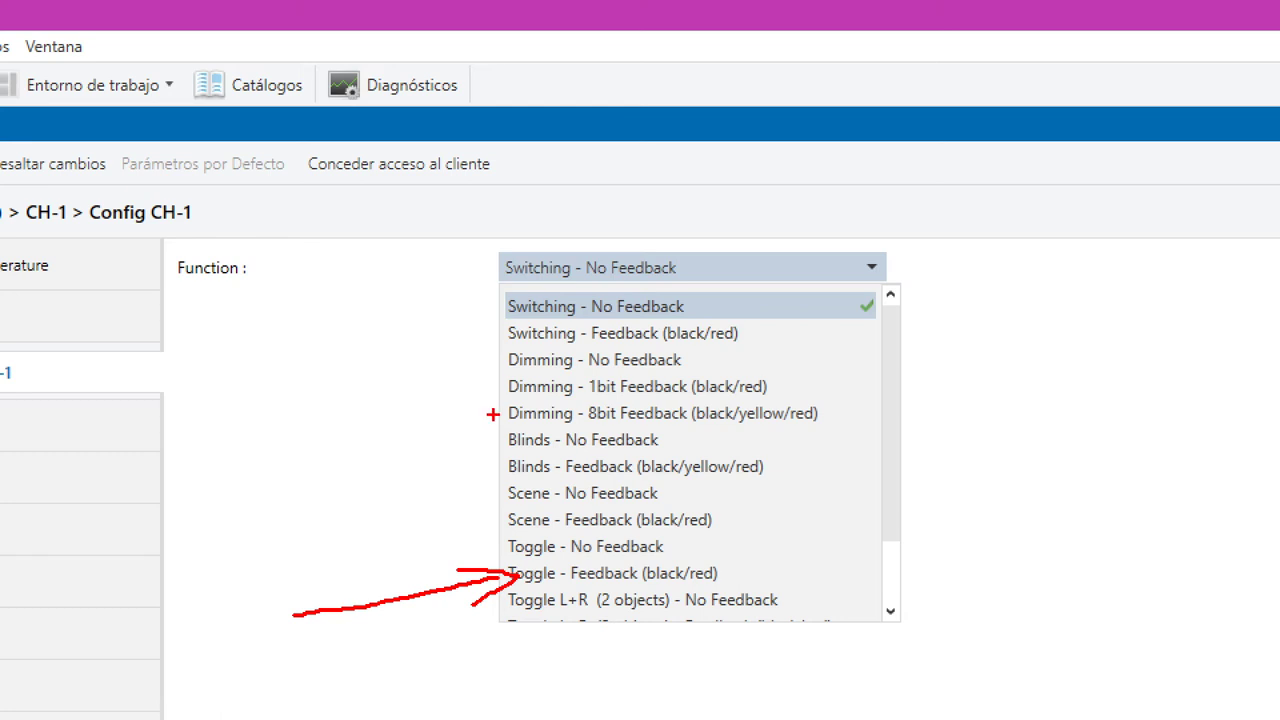
drag(493, 414, 366, 449)
mouse_move(458, 412)
mouse_down()
mouse_move(501, 414)
mouse_move(414, 394)
mouse_up()
drag(486, 373, 512, 387)
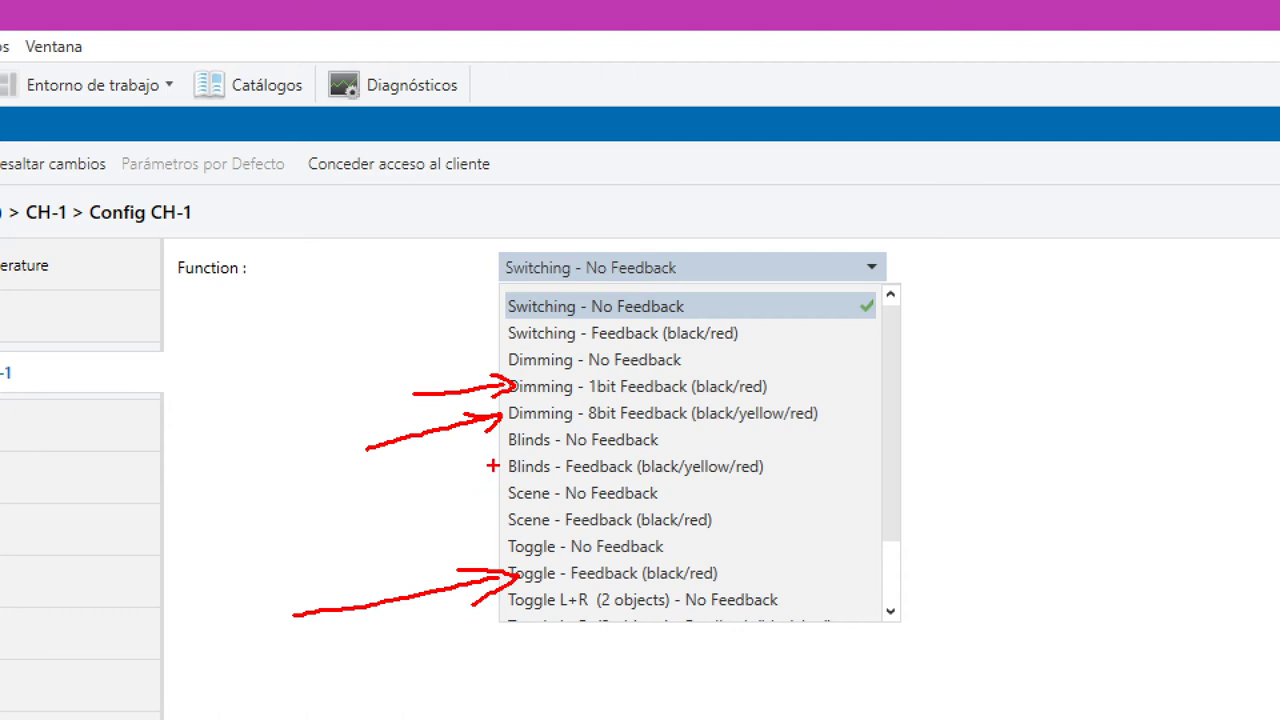
mouse_move(493, 466)
mouse_down()
mouse_move(387, 498)
mouse_move(499, 468)
mouse_up()
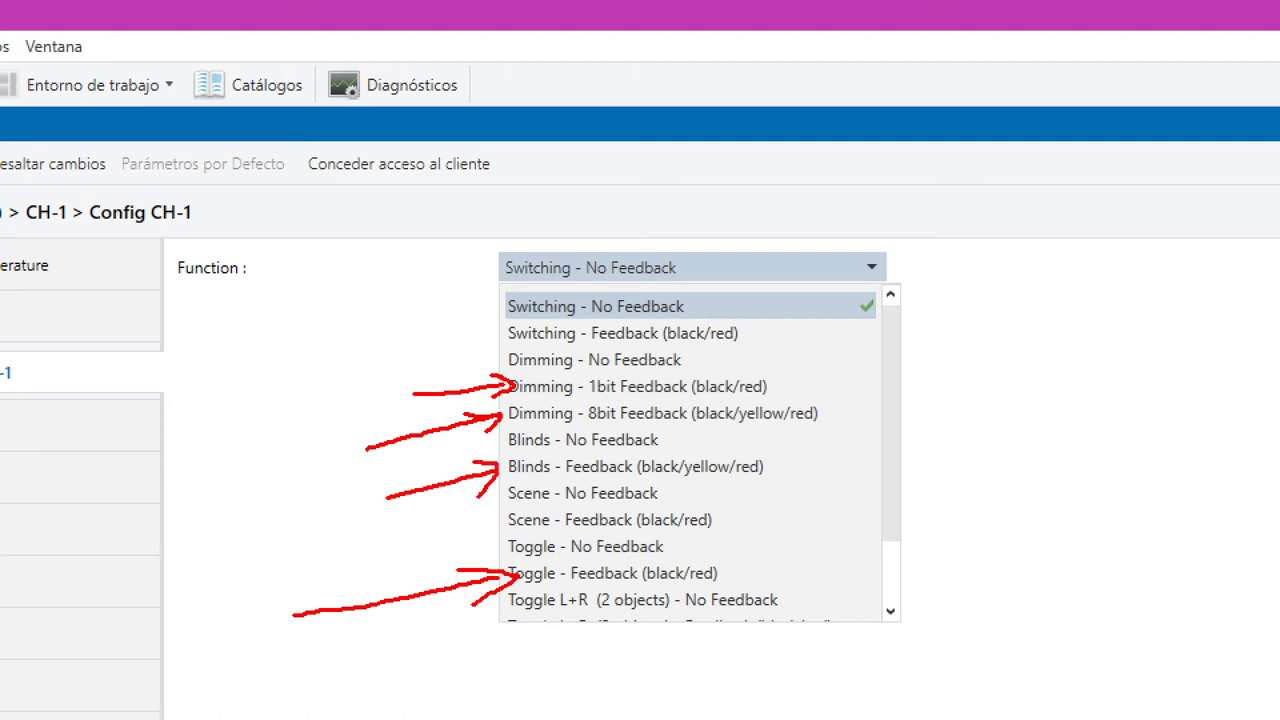
key(Escape)
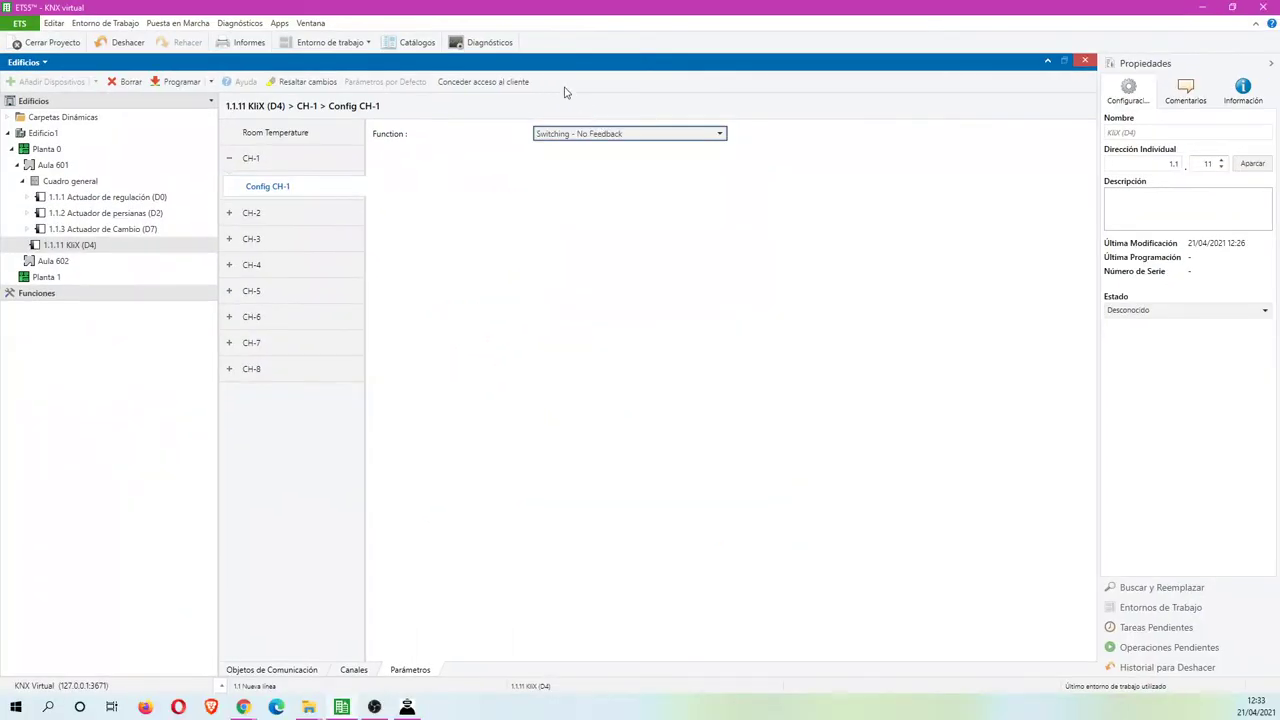
Set the CH-1 function to Toggle - Feedback (black/red) and the CH-2 function to Dimming - 1bit Feedback (black/red)
click(541, 136)
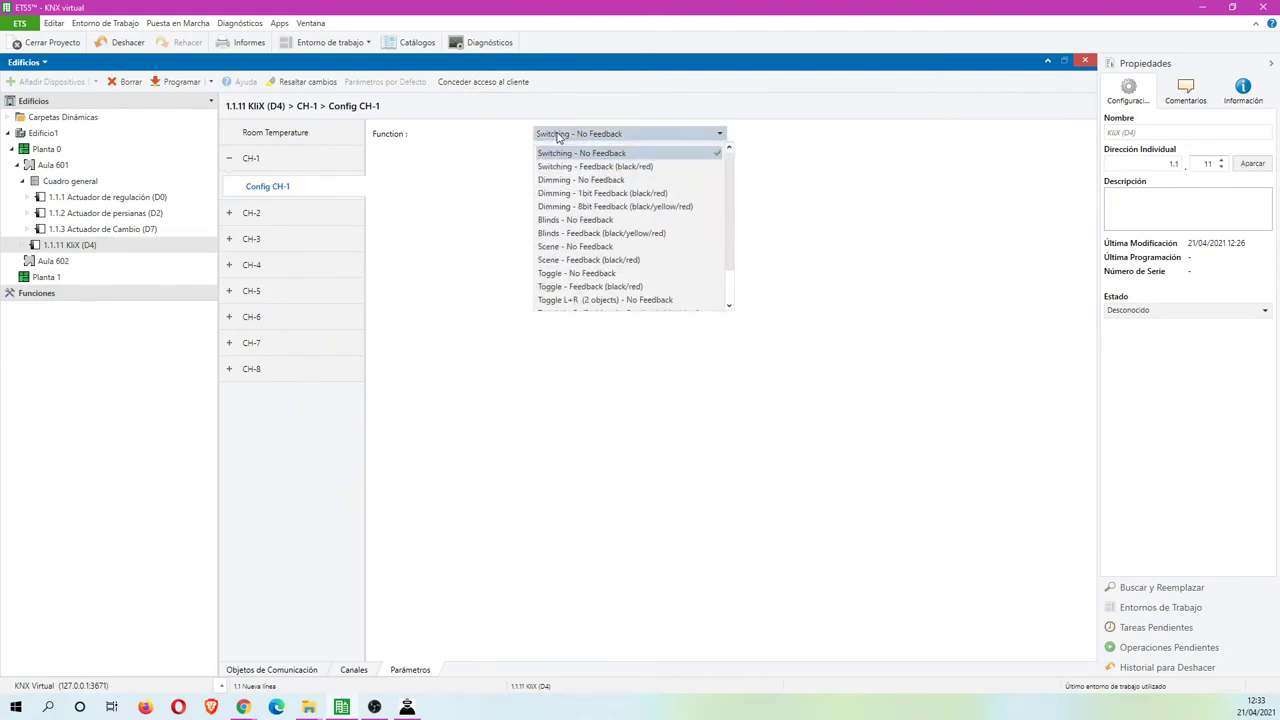
click(595, 287)
click(312, 215)
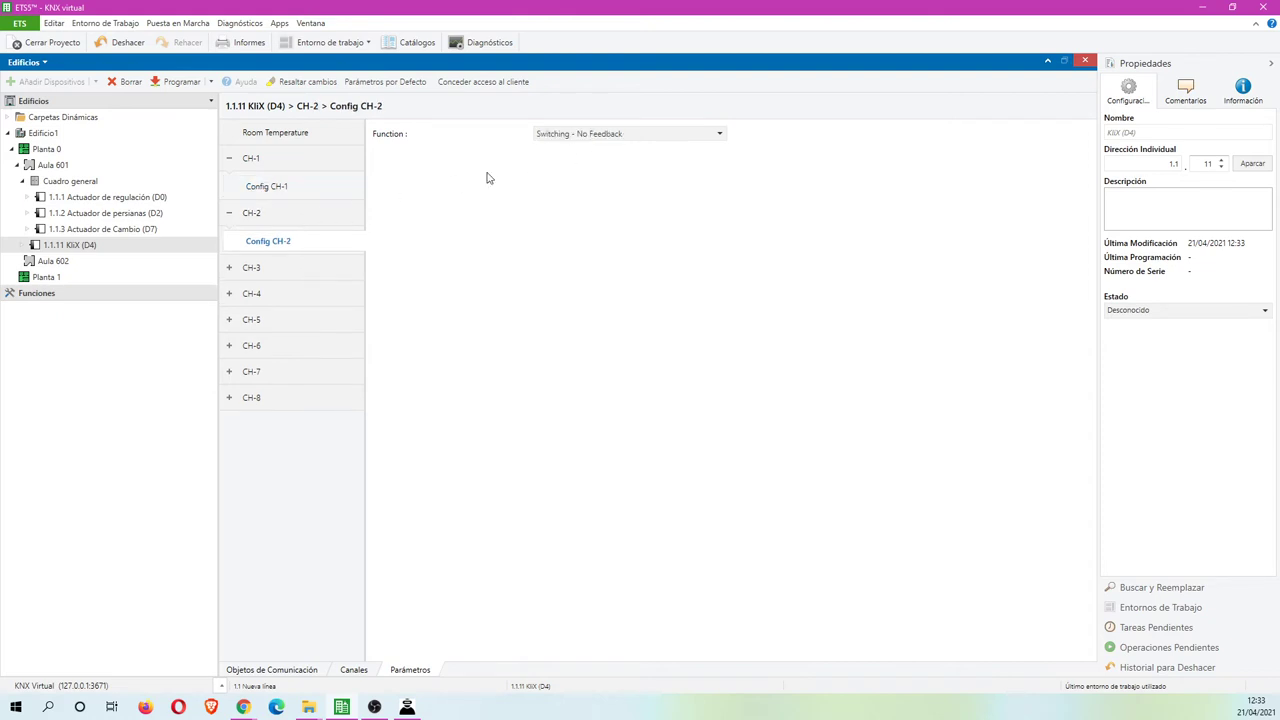
click(590, 136)
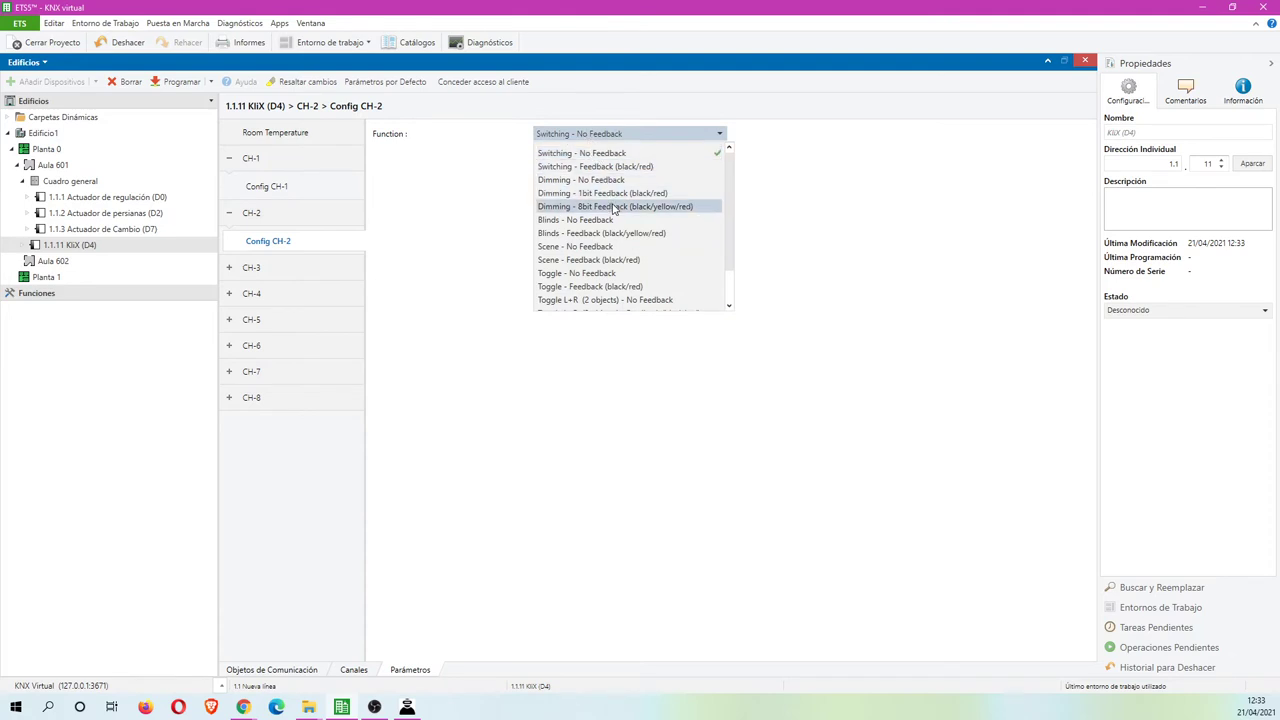
click(618, 194)
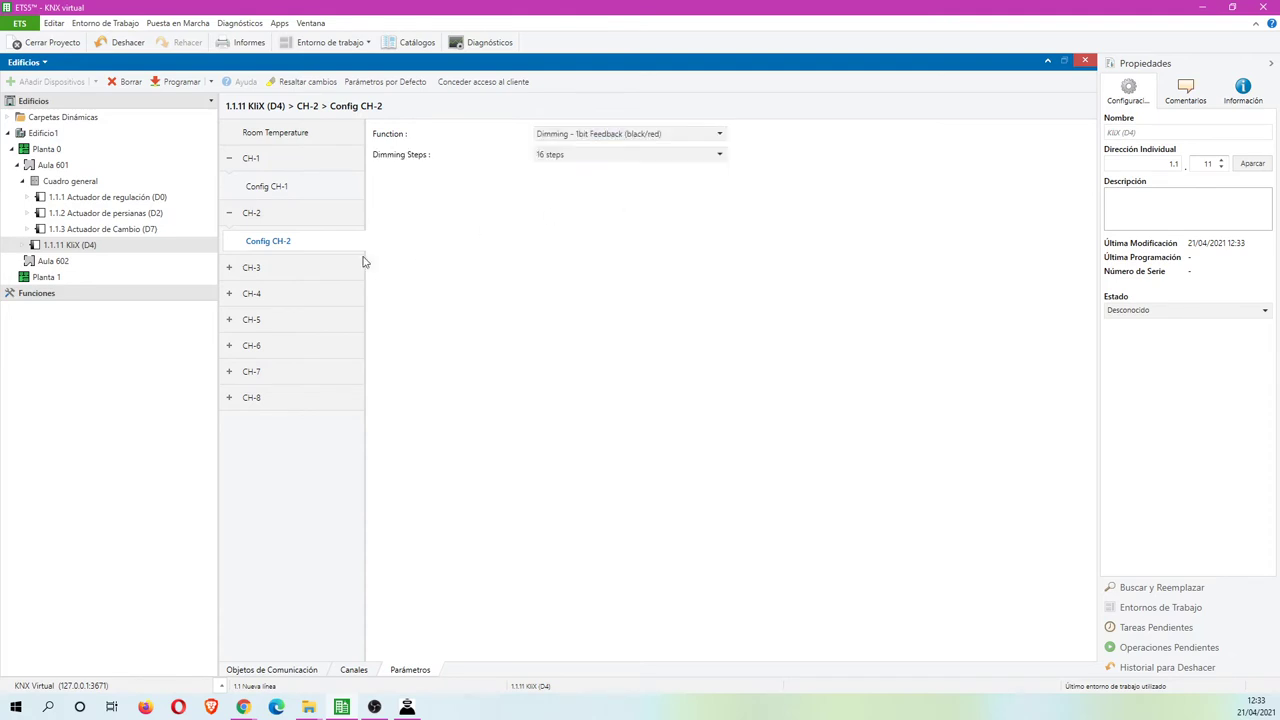
Set the CH-3 function to Blinds - Feedback (black/yellow/red) and the CH-4 function to Switching - Feedback (black/red)
click(300, 276)
click(577, 133)
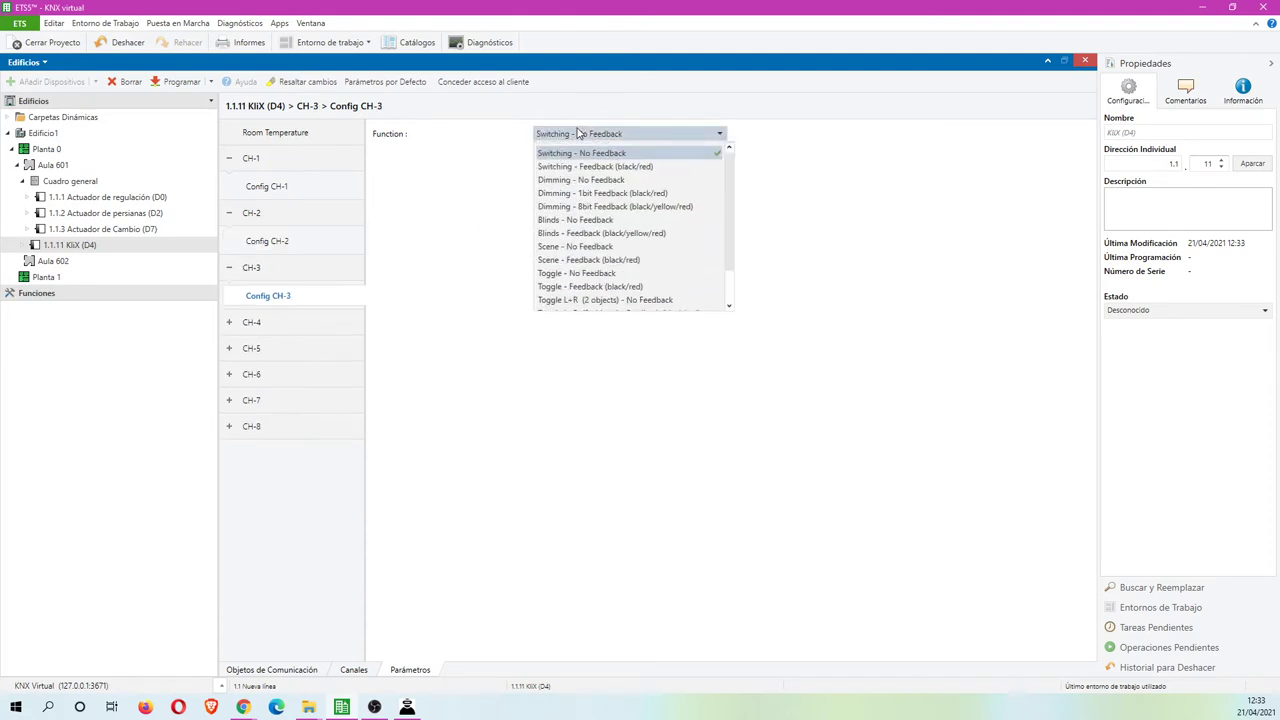
click(614, 233)
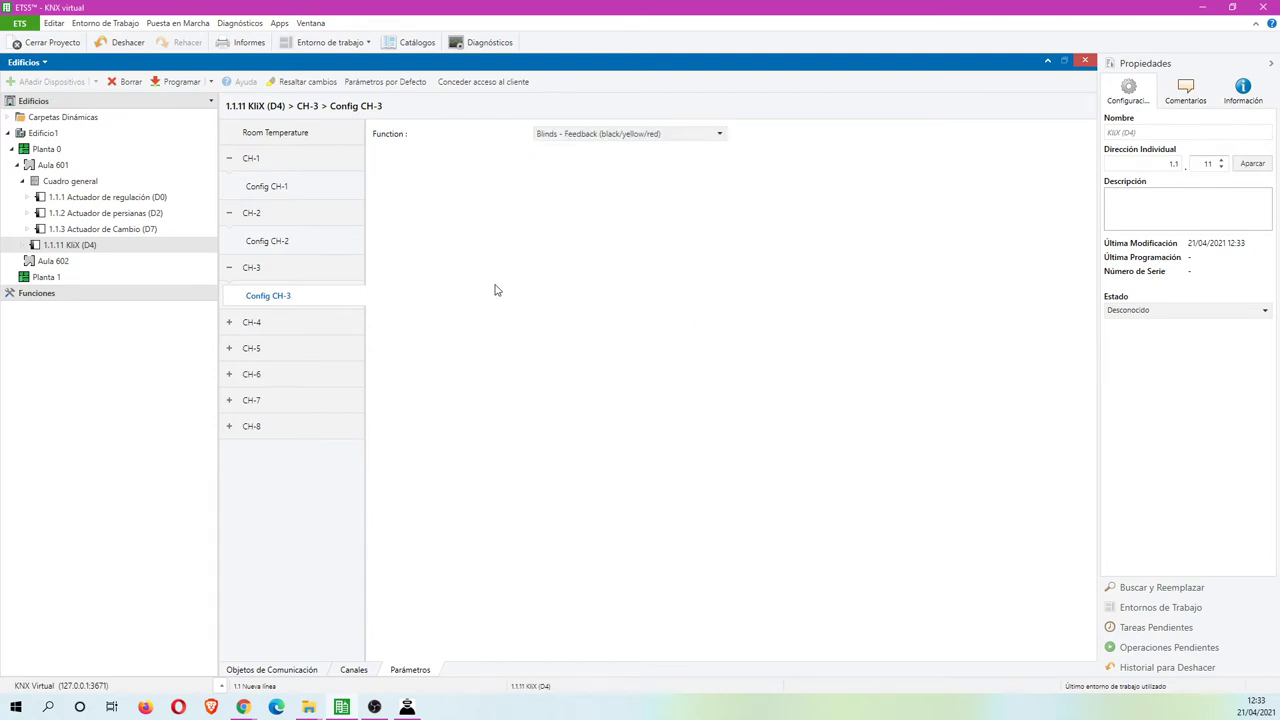
click(299, 324)
click(590, 135)
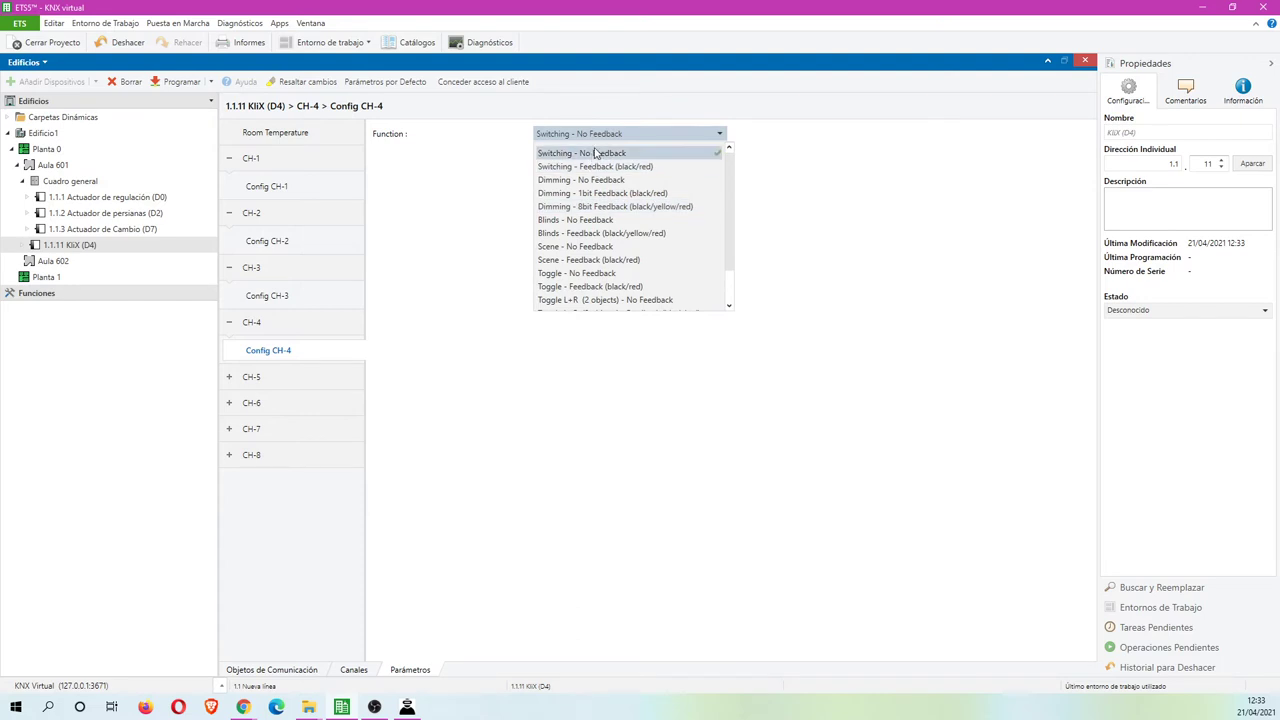
click(599, 167)
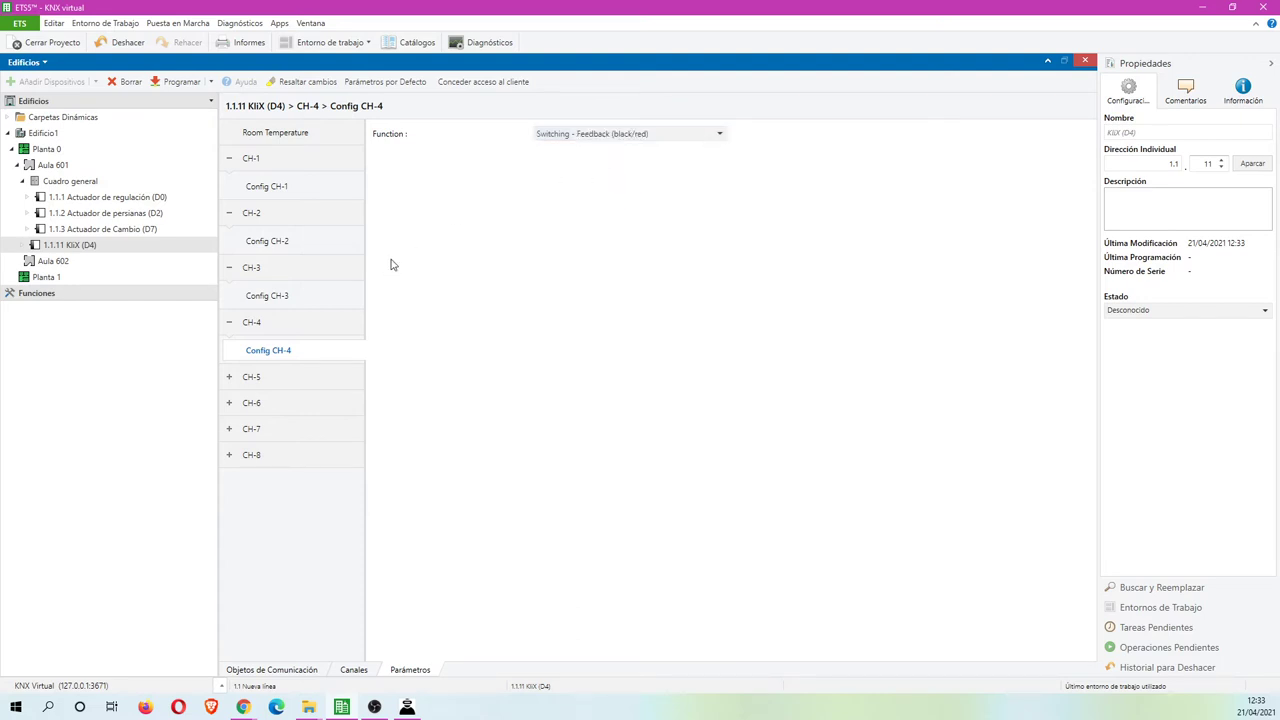
Review the function chosen in the CH-3 configuration of the KliX (D4)
click(292, 298)
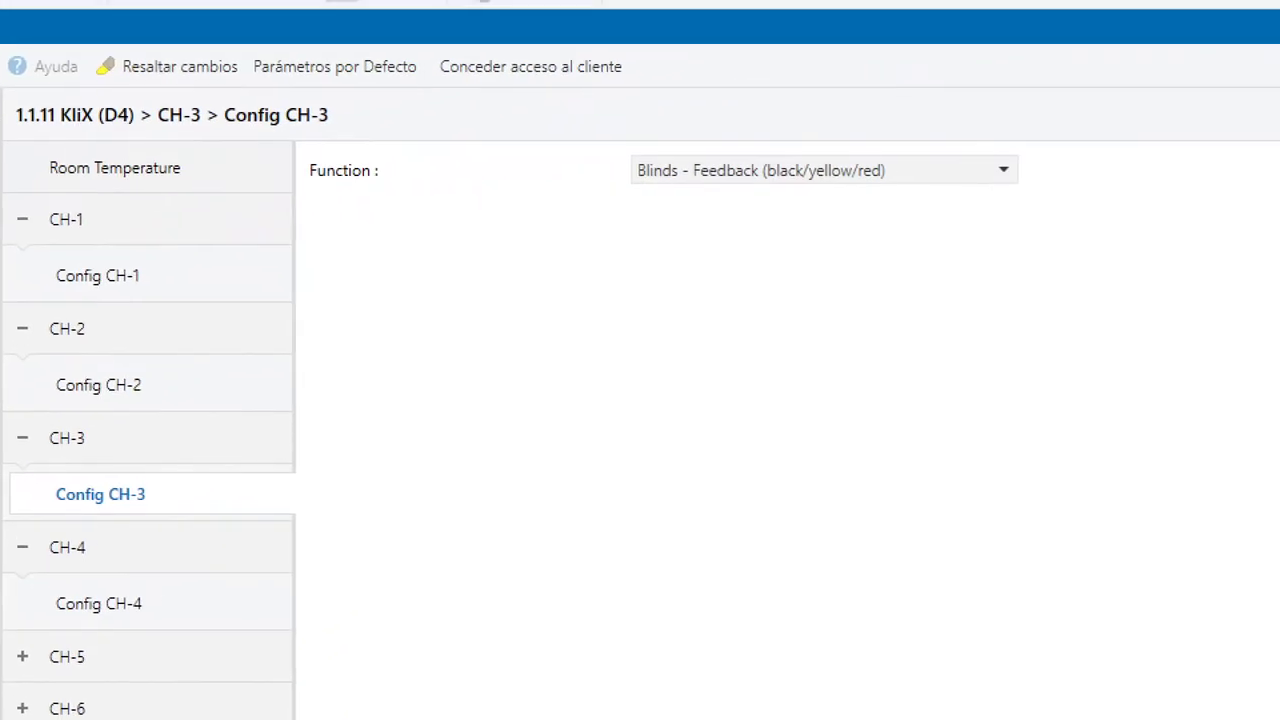
drag(620, 191, 709, 675)
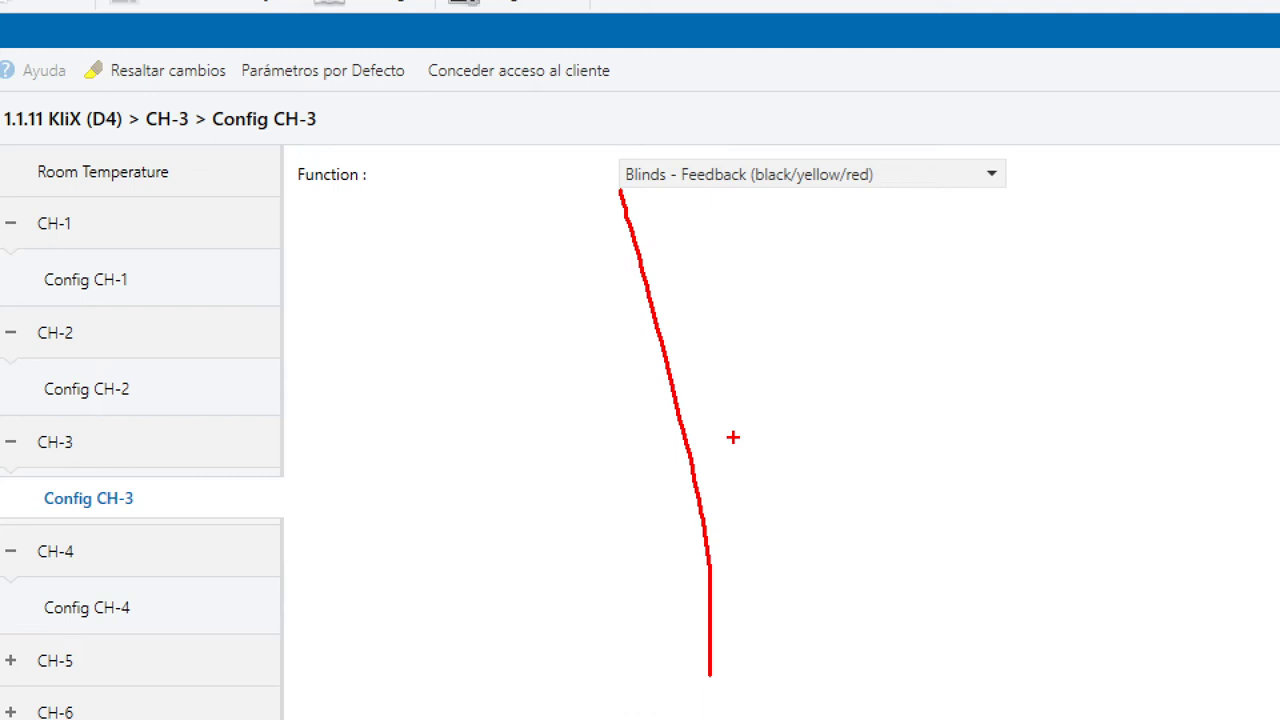
key(Escape)
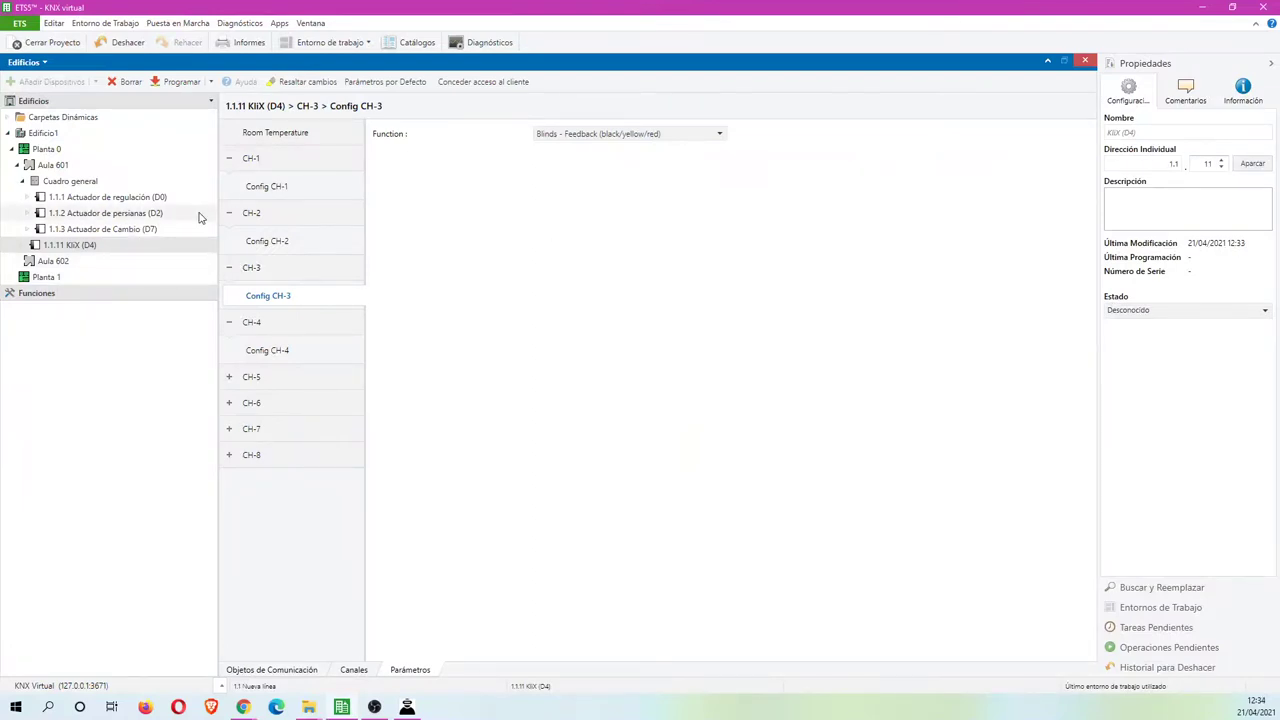
Link the CH-1 Toggle object of the KliX (D4) to a new group address 1/1/1 named ON/OFF canal 1 AB
click(63, 244)
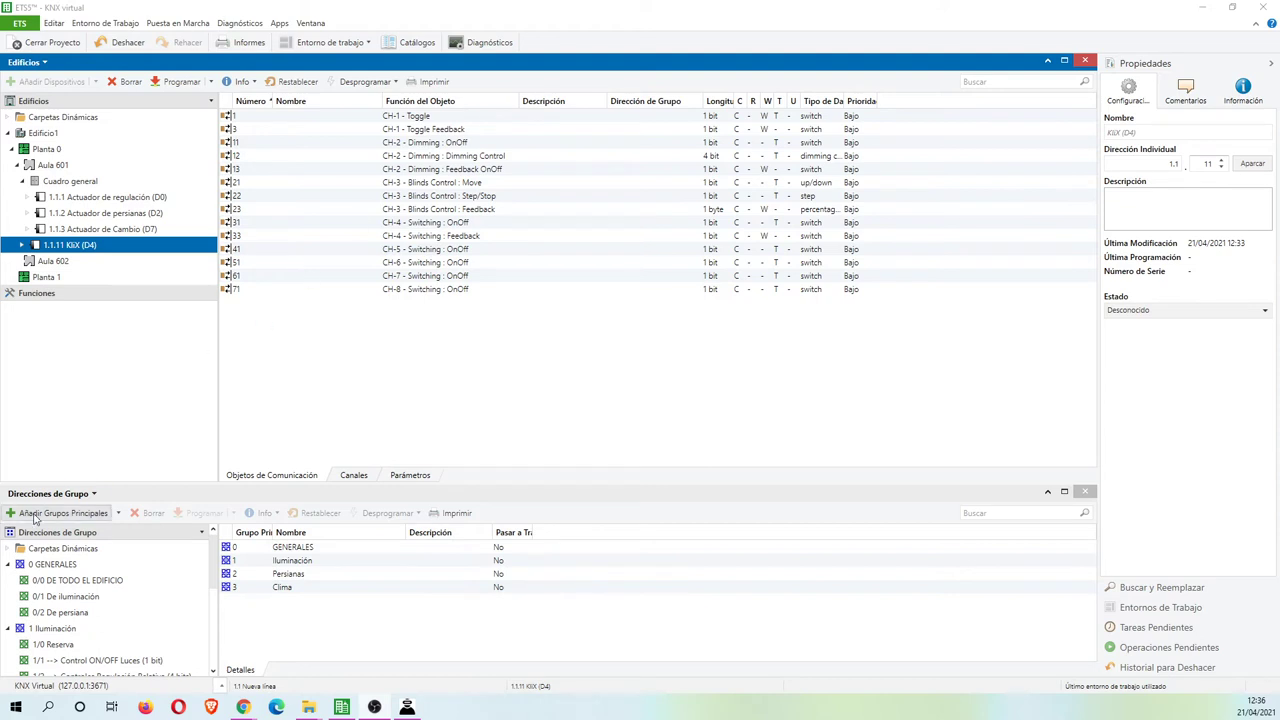
click(9, 565)
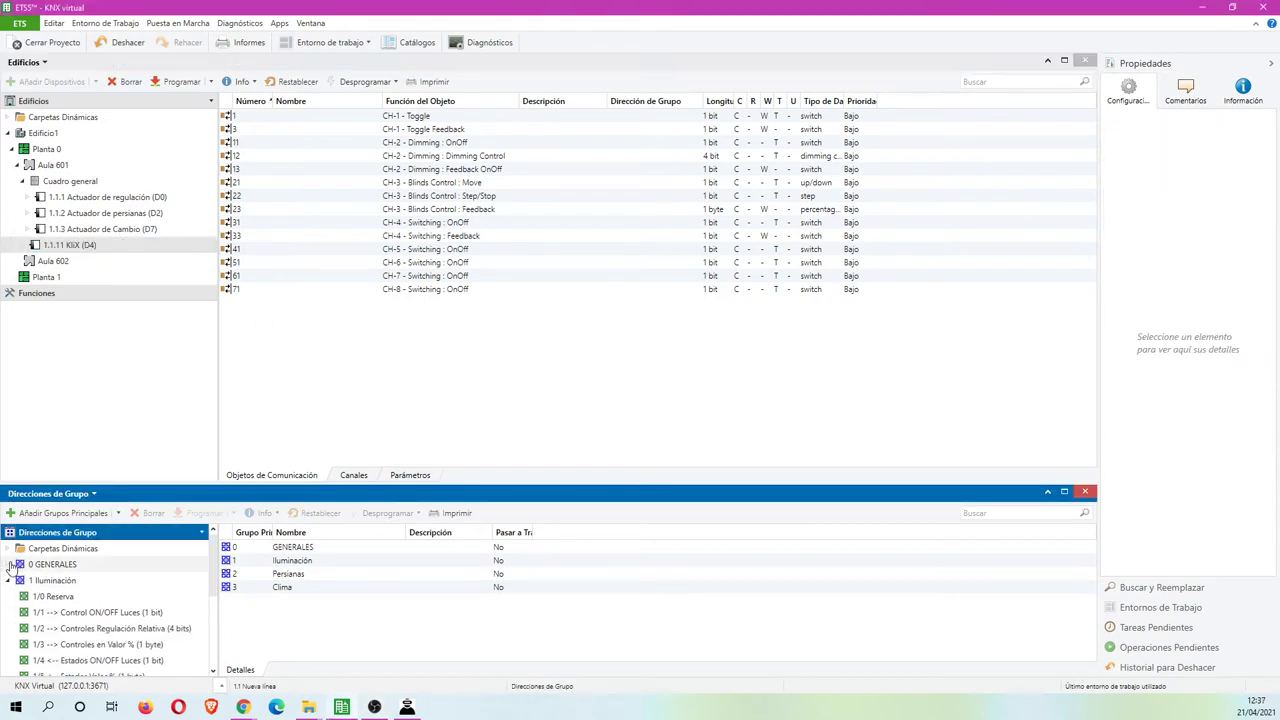
click(480, 128)
right_click(475, 115)
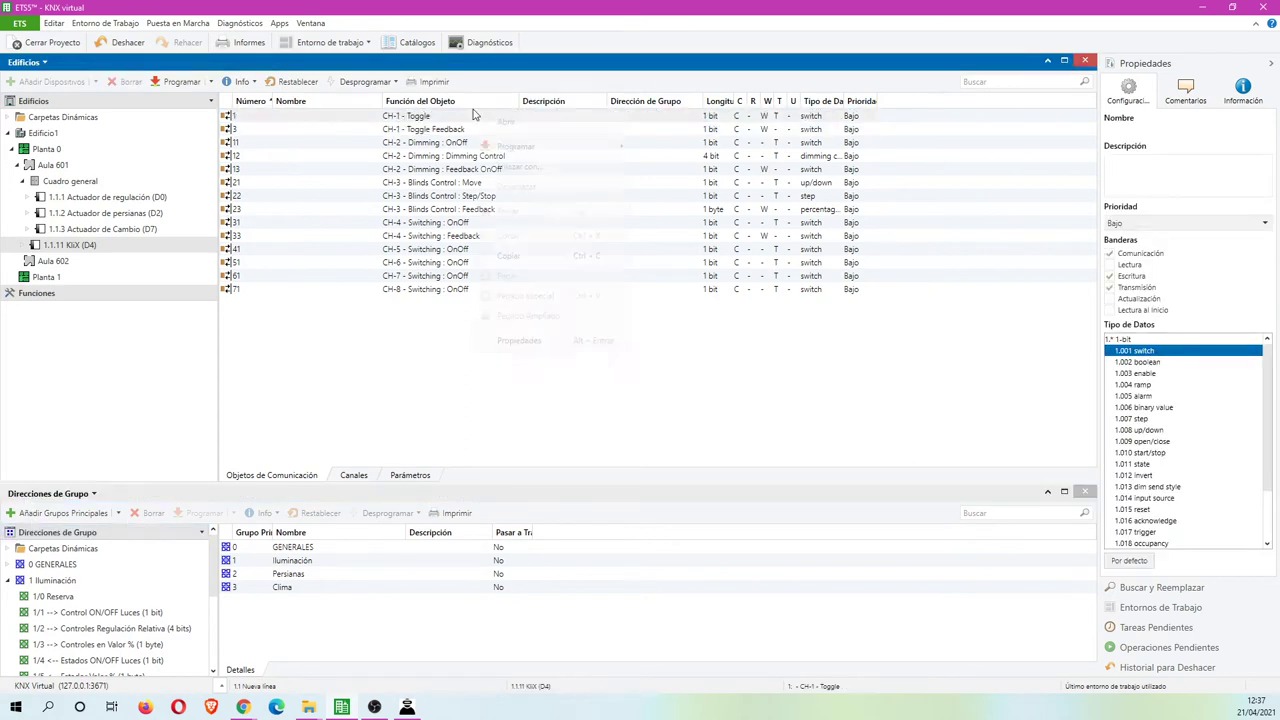
click(545, 168)
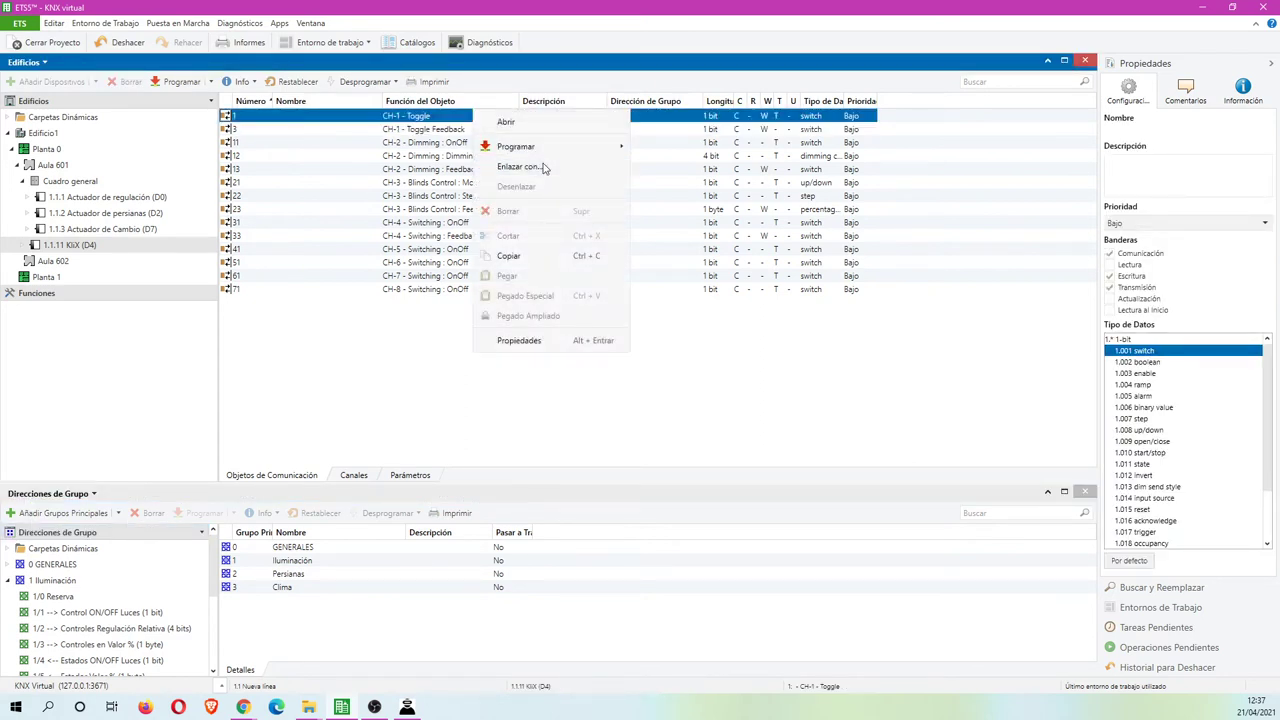
click(636, 332)
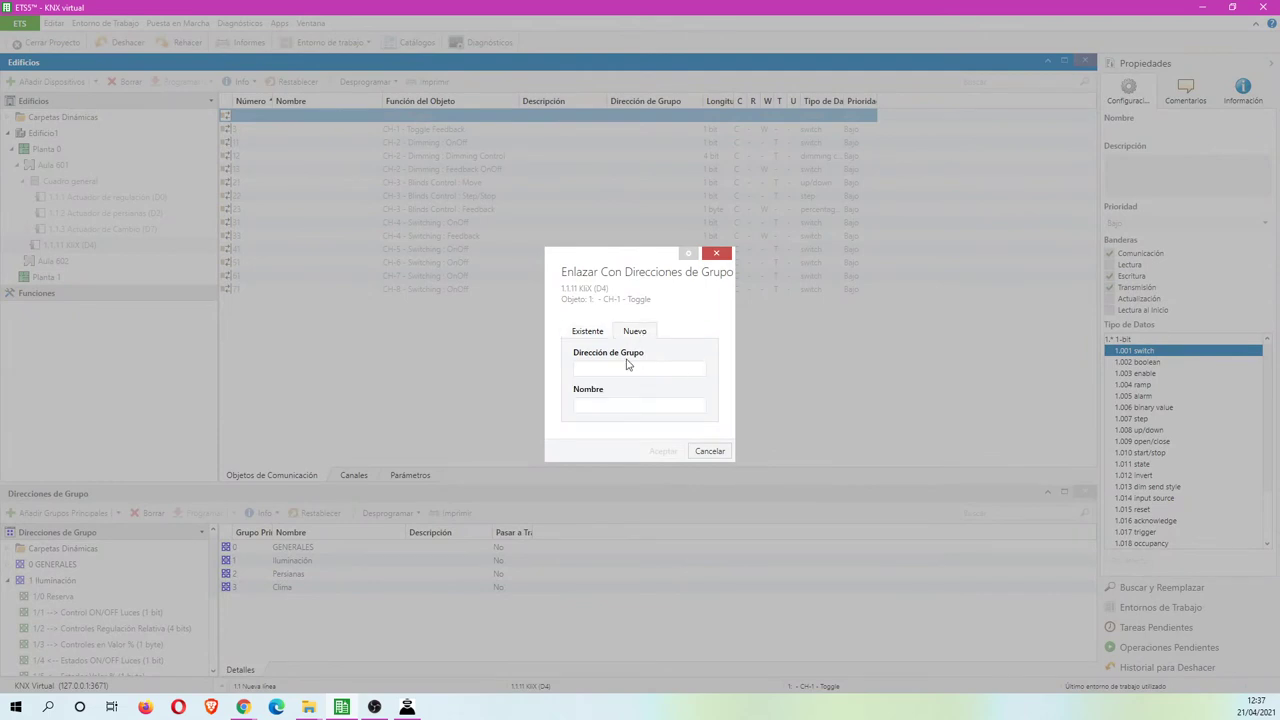
text(1/1/1)
key(Tab)
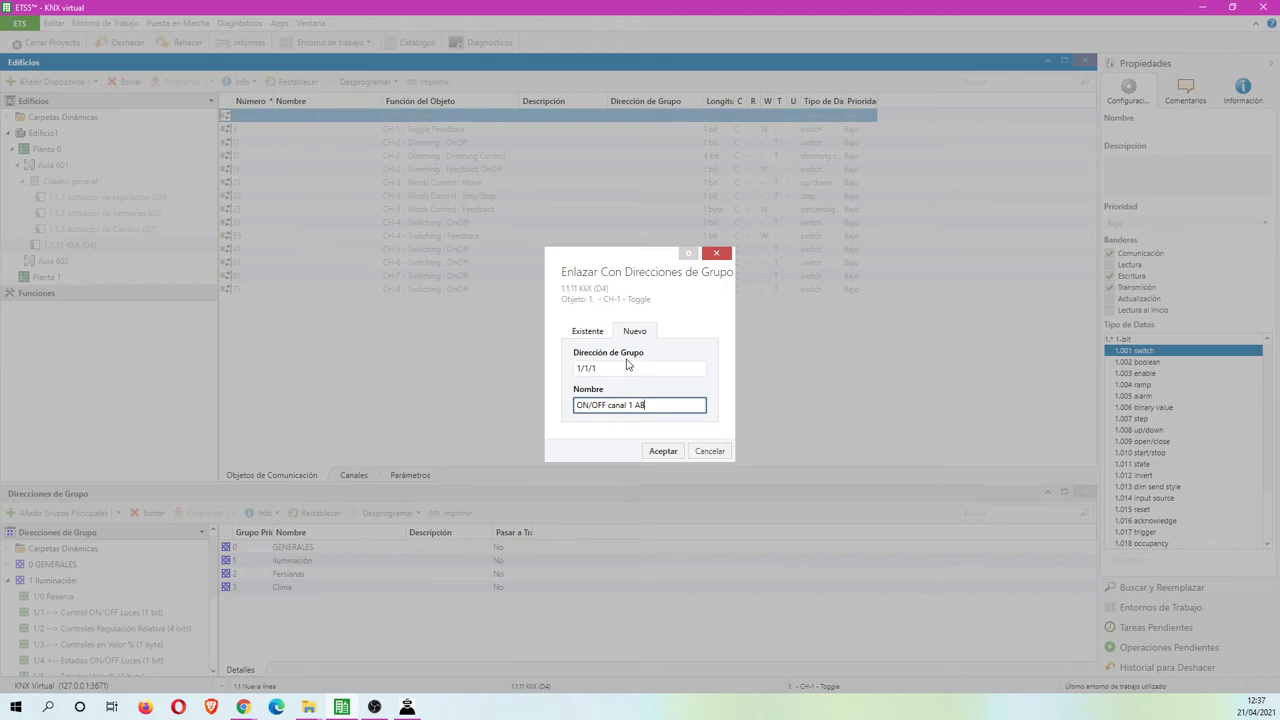
key(shift+Left)
key(shift+Left)
key(shift+Left)
key(shift+Left)
key(shift+Left)
key(shift+Left)
key(shift+Left)
key(shift+Left)
key(shift+Left)
key(shift+Left)
key(shift+Left)
key(shift+Left)
key(shift+Left)
key(shift+Left)
key(shift+Left)
click(663, 451)
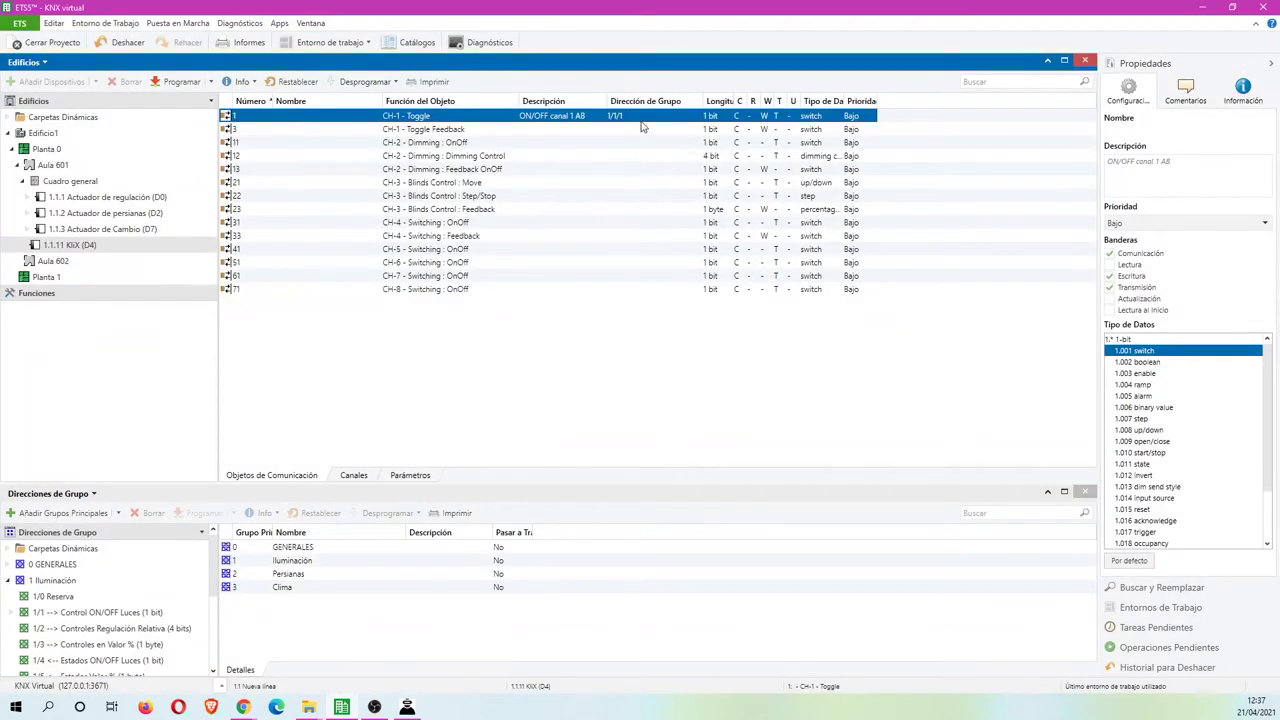
Link the CH-1 Toggle object to a second new group address, 1/4/1, named Esto ON/OFF canal 1 AB
right_click(642, 122)
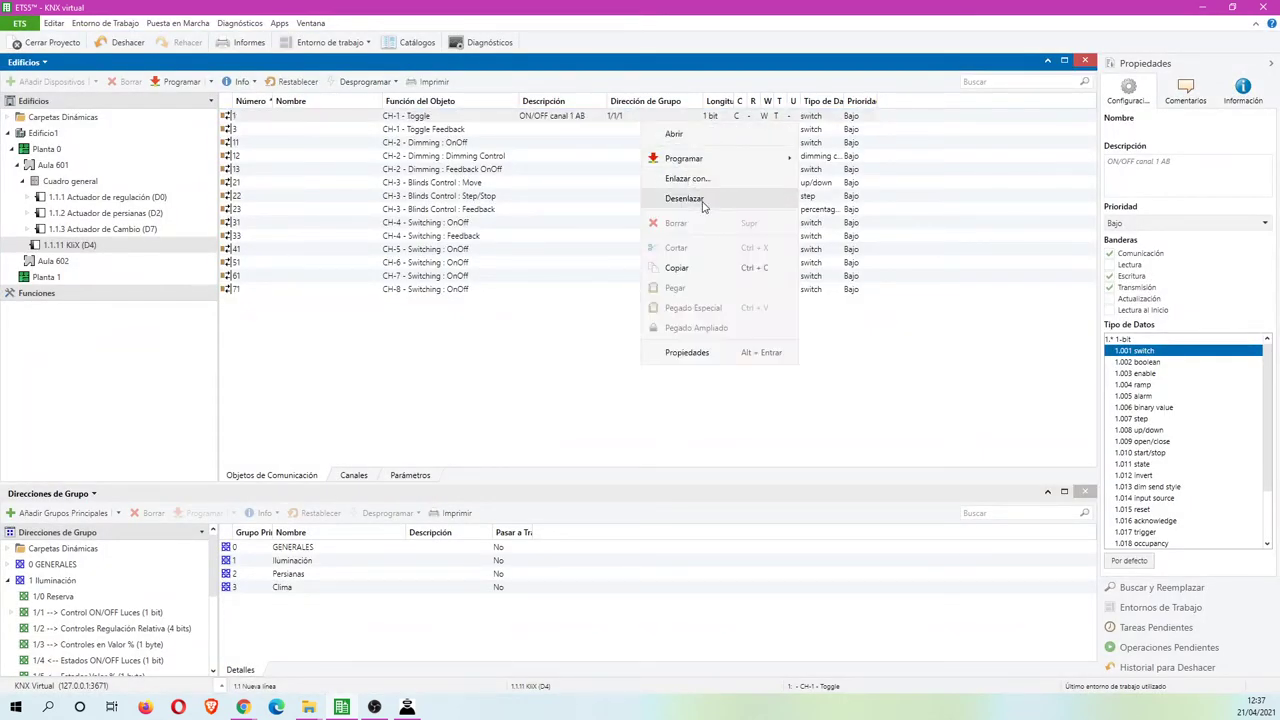
click(604, 157)
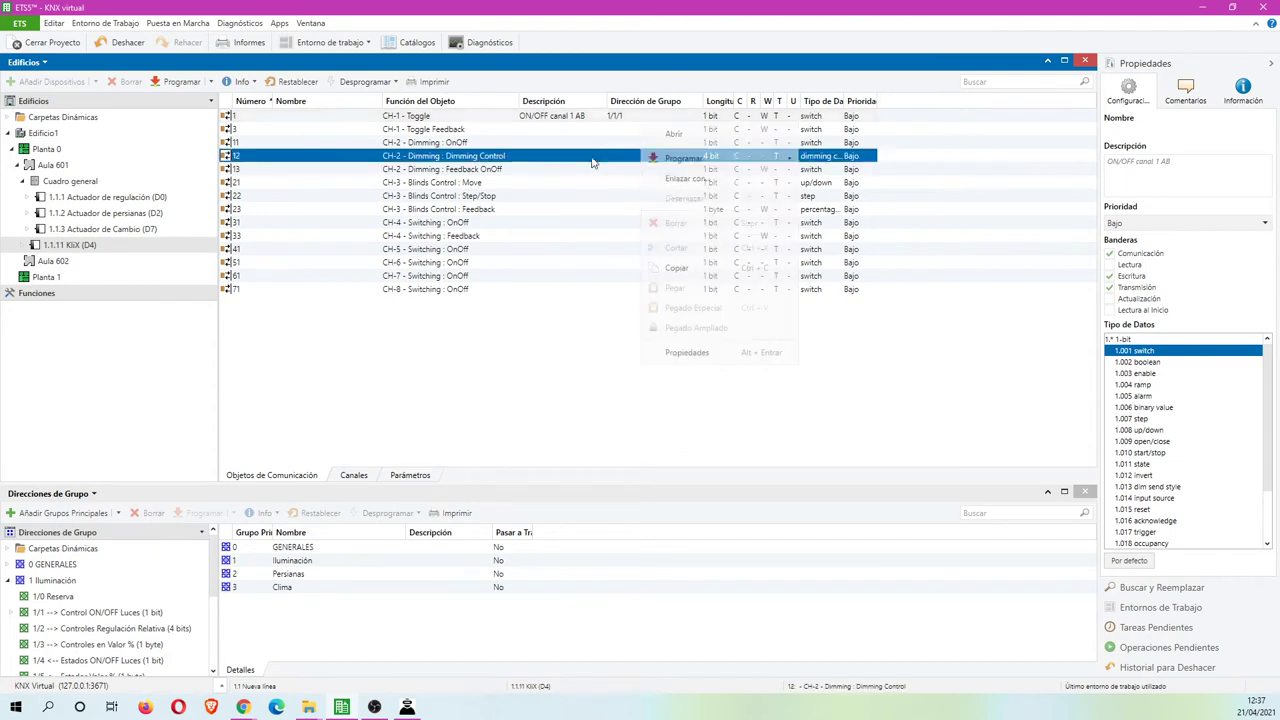
click(634, 119)
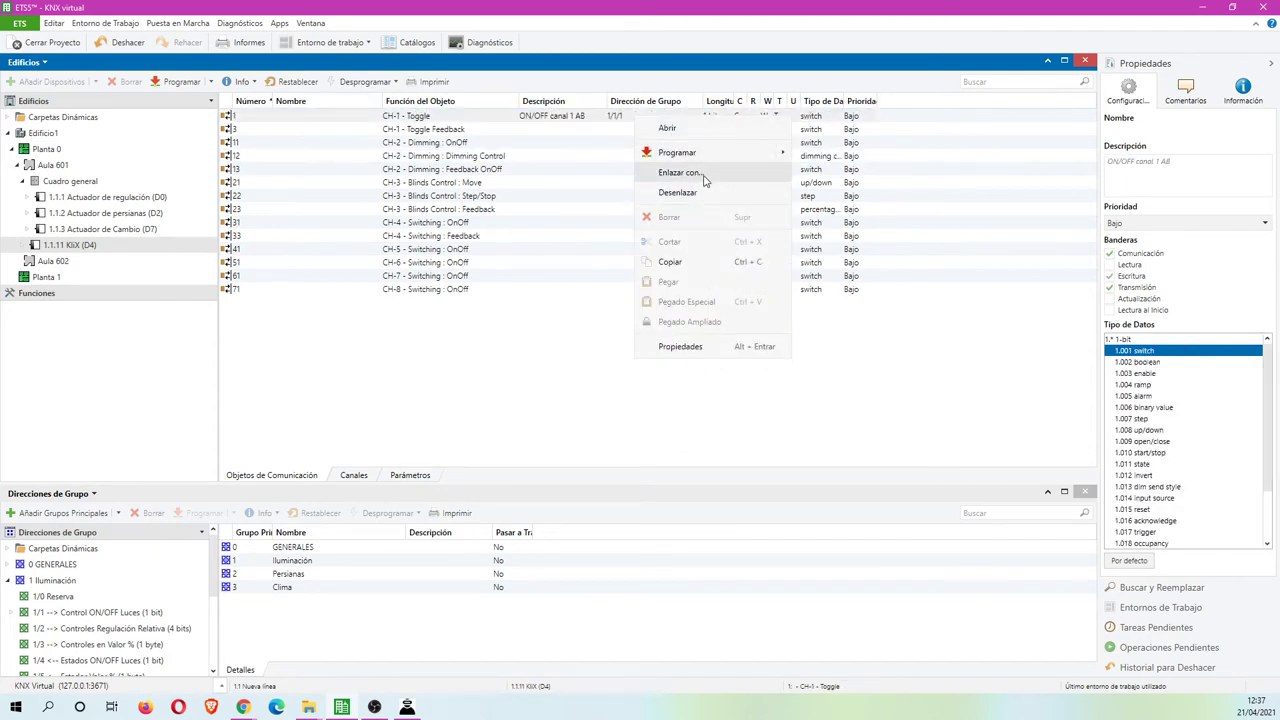
click(680, 173)
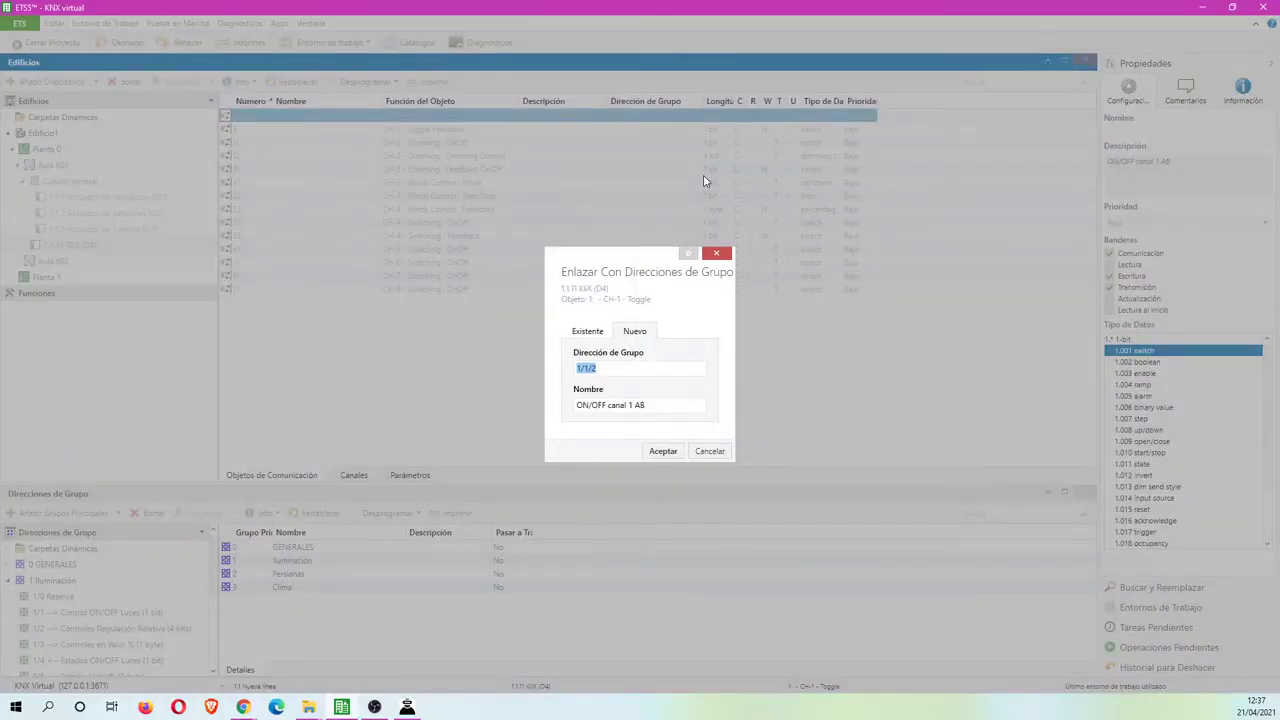
text(1/4/1)
click(577, 404)
text(Esto)
click(664, 452)
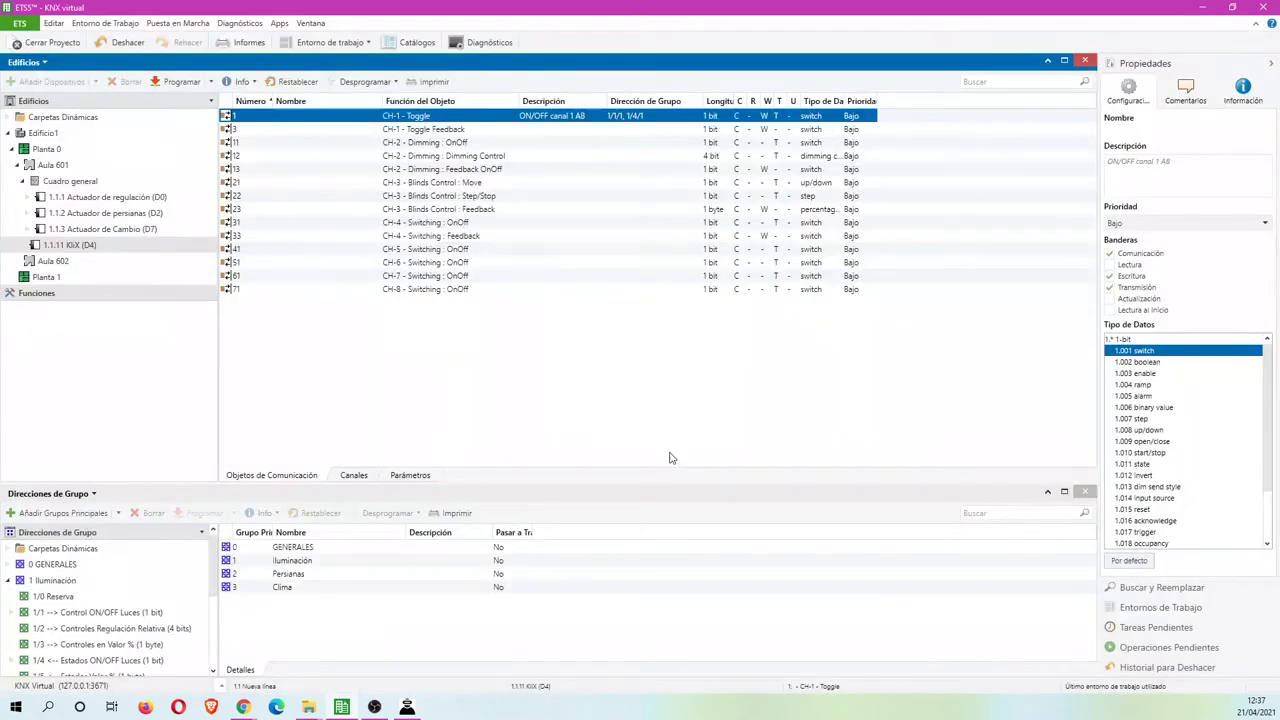
Link the CH-1 Toggle Feedback object to the existing group address 1/4/1
click(576, 134)
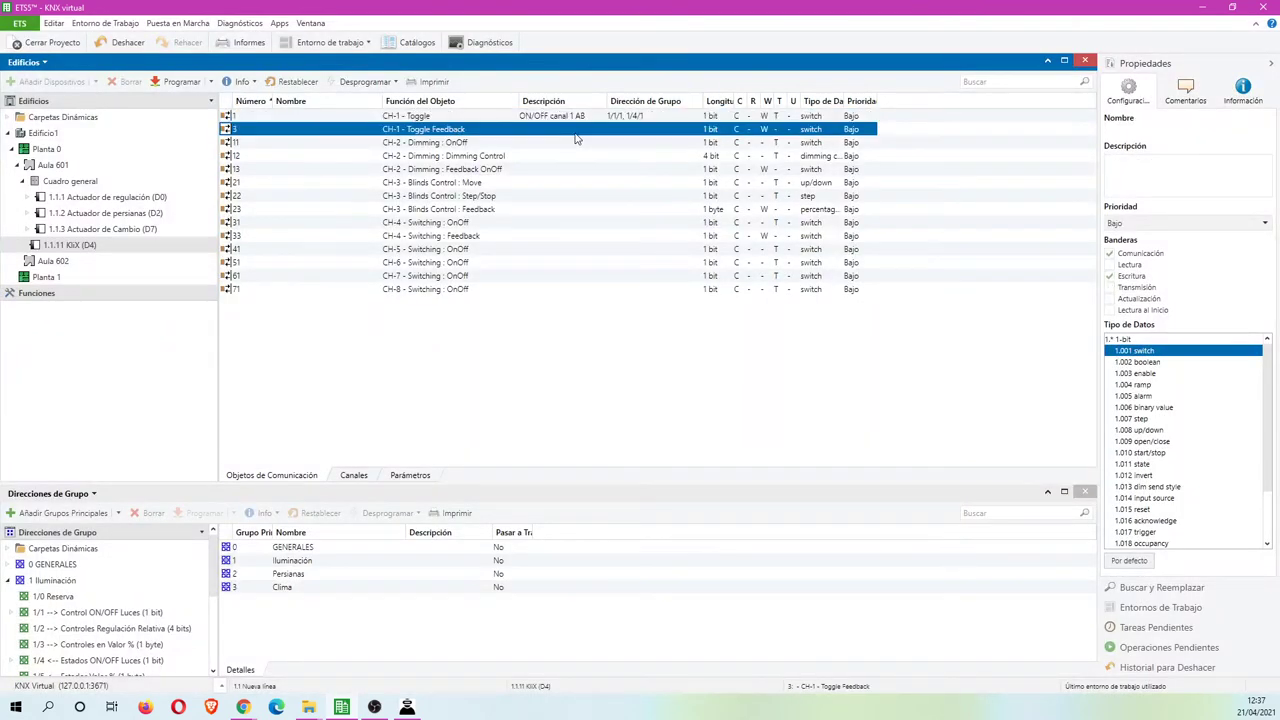
right_click(576, 137)
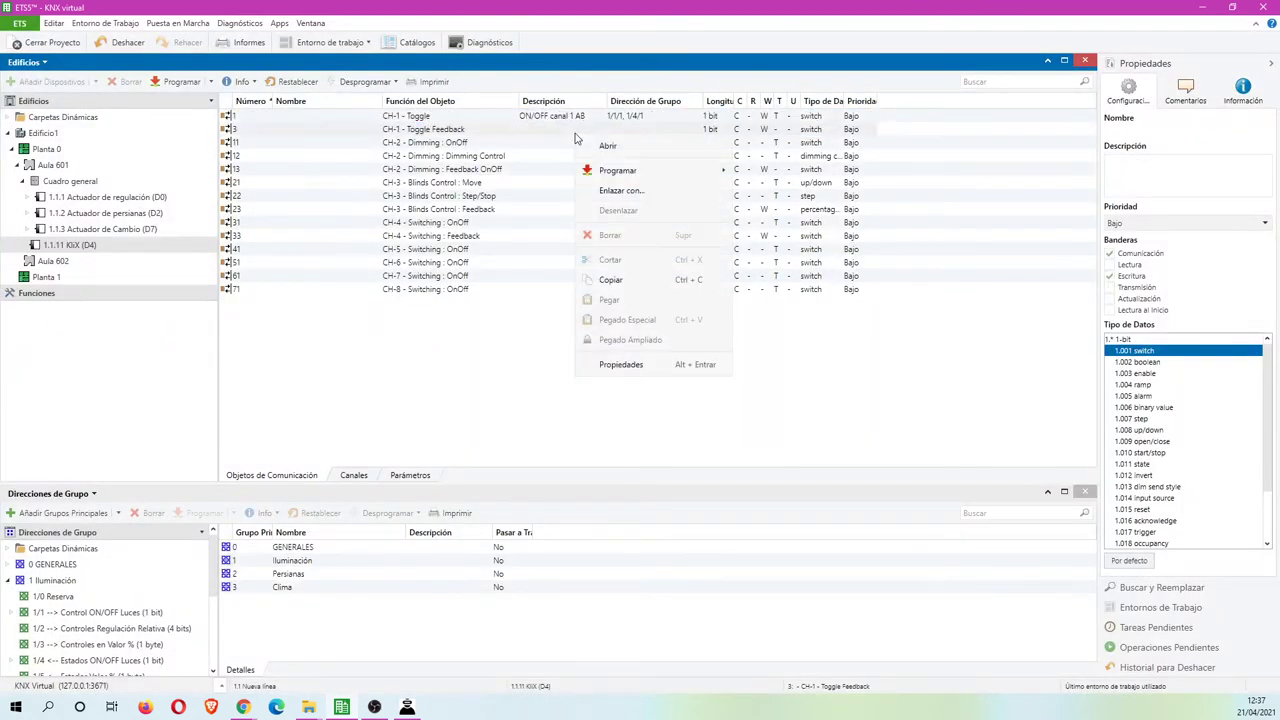
click(623, 192)
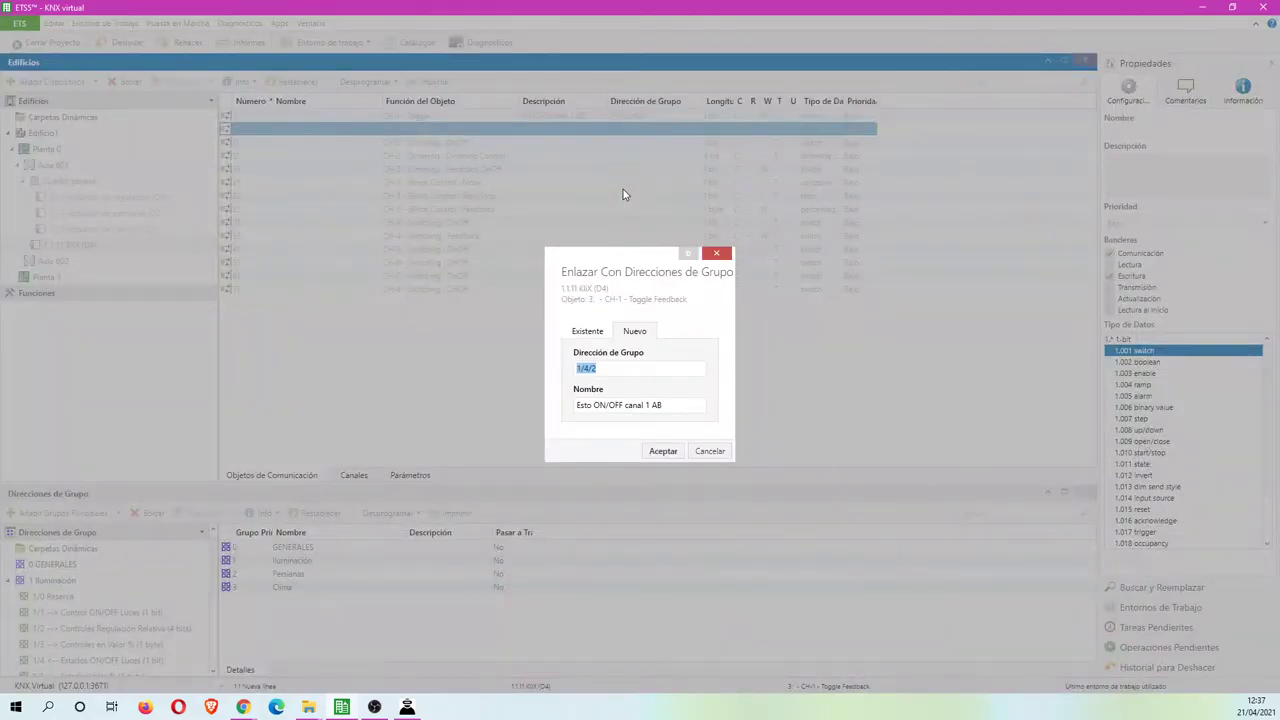
click(591, 331)
click(692, 369)
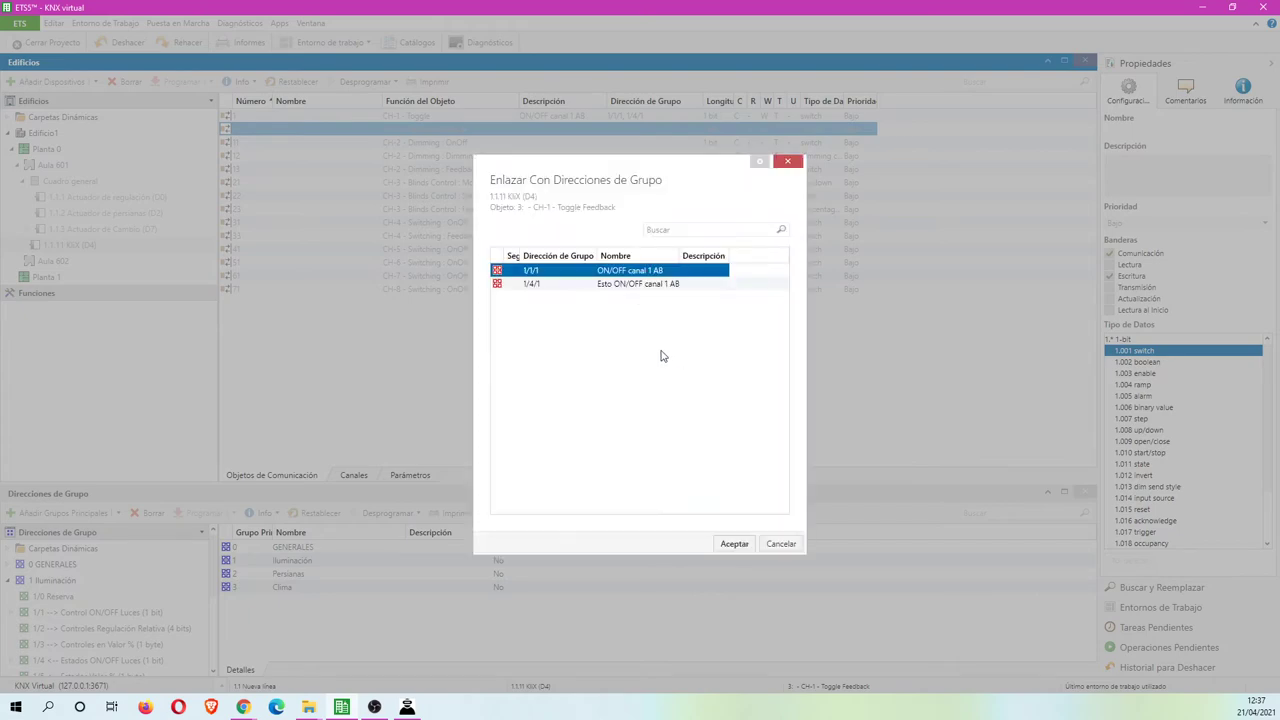
click(530, 285)
click(734, 543)
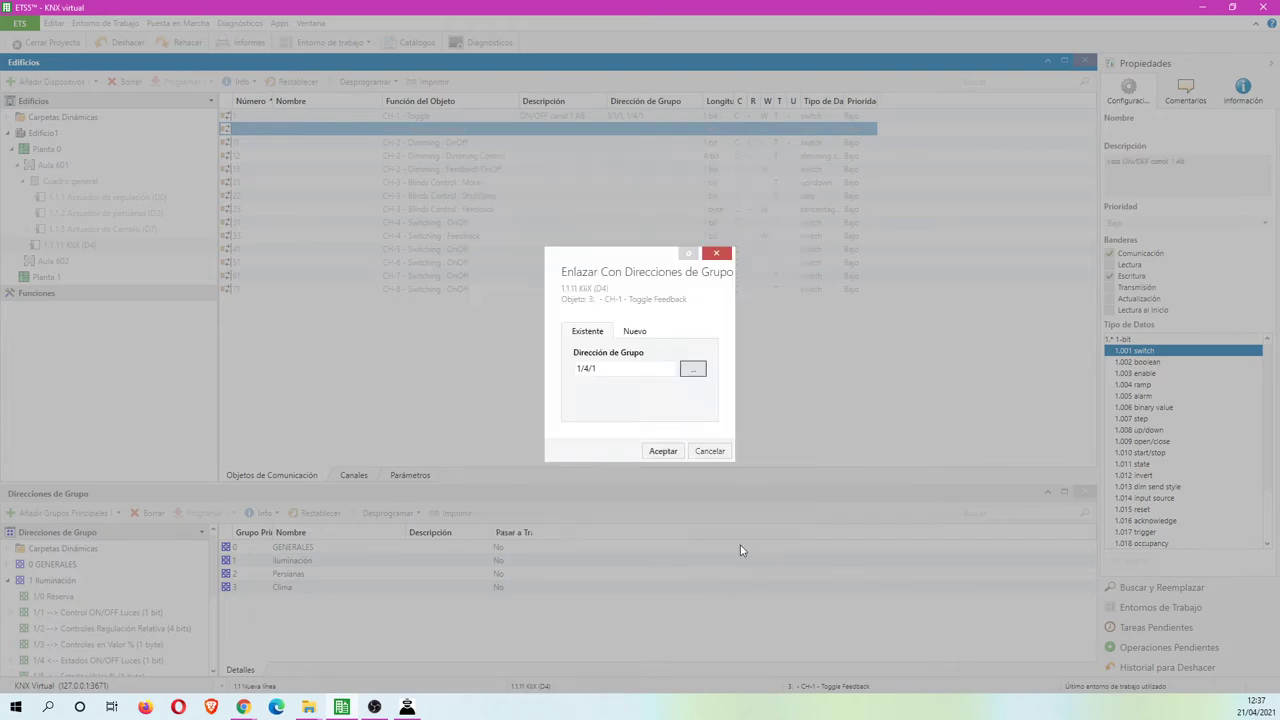
key(Return)
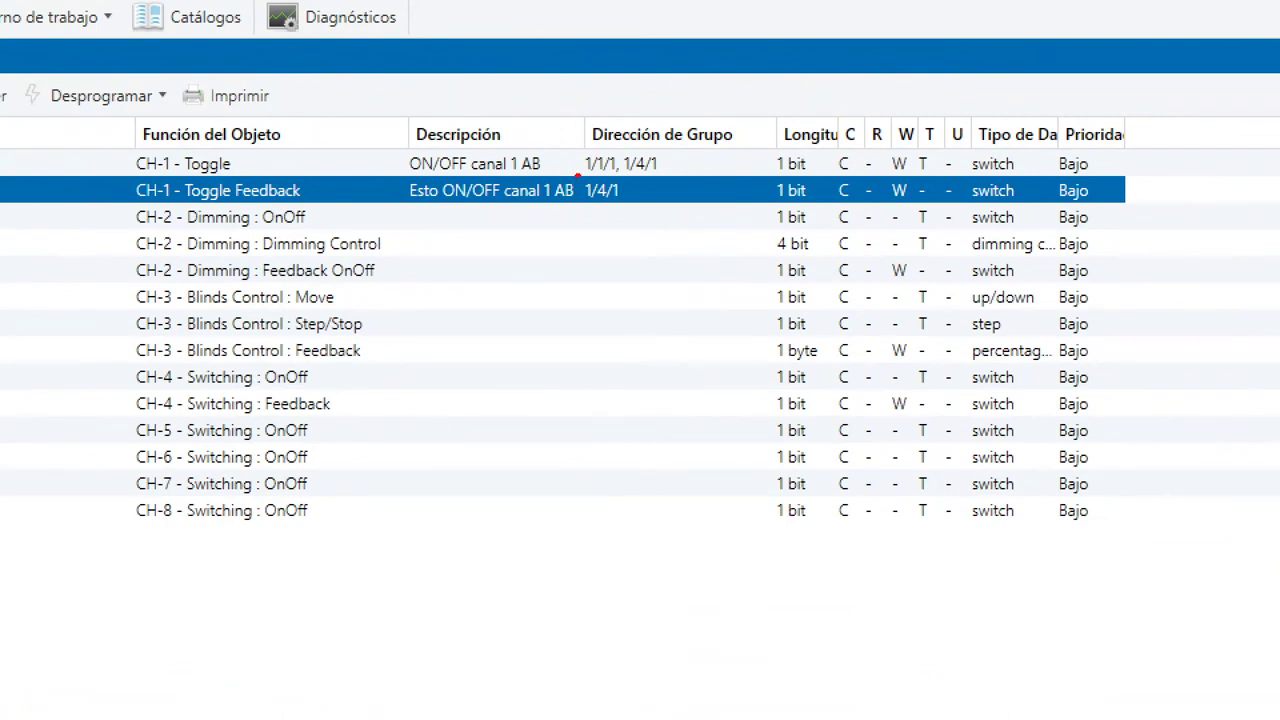
mouse_move(579, 174)
mouse_down()
mouse_move(620, 158)
mouse_move(590, 140)
mouse_move(577, 172)
mouse_up()
mouse_move(700, 176)
mouse_down()
mouse_move(668, 178)
mouse_move(717, 164)
mouse_move(722, 144)
mouse_up()
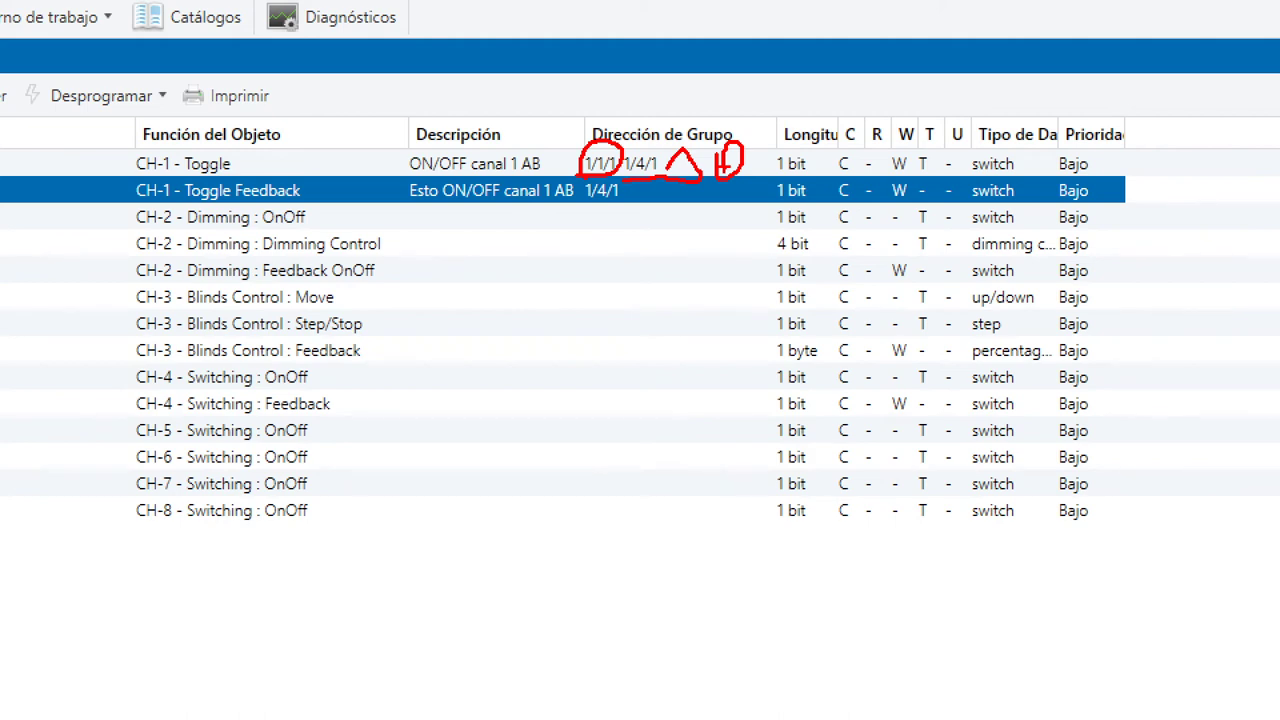
key(Escape)
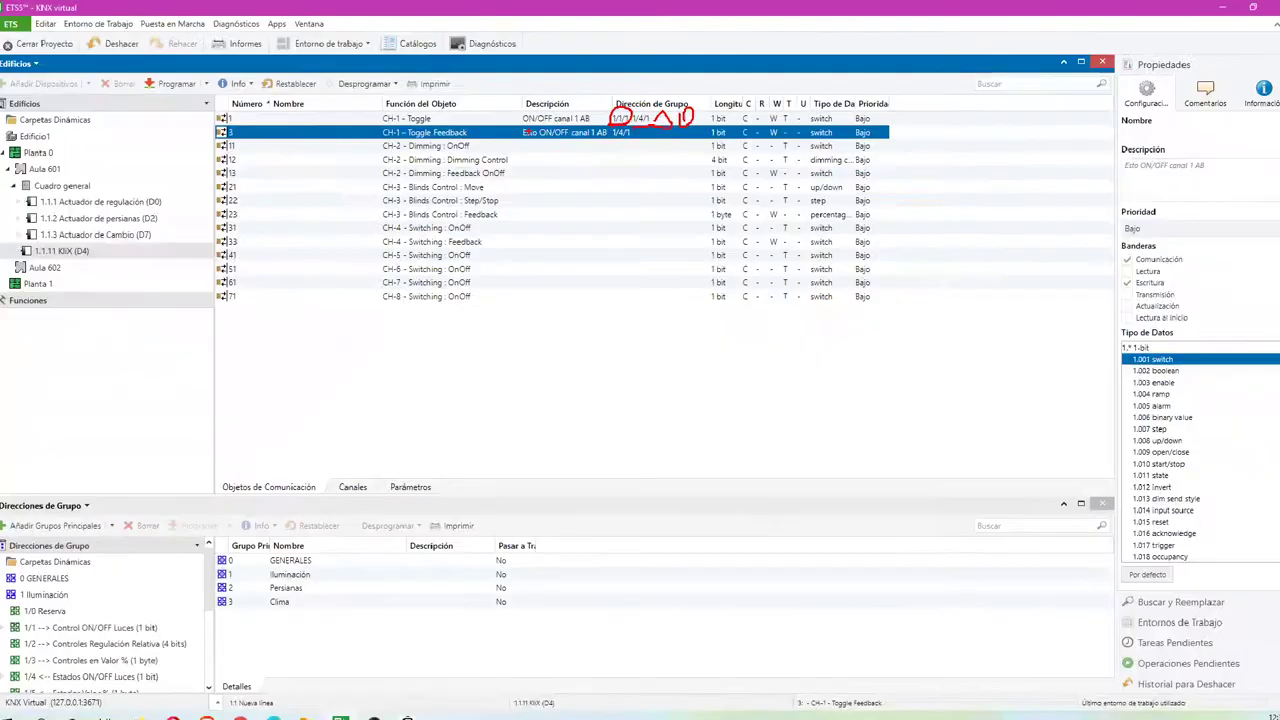
Link the CH-2 Dimming OnOff object of the KliX (D4) to a new group address 1/1/11 named ON/OFF canal 1 dimmer
click(367, 219)
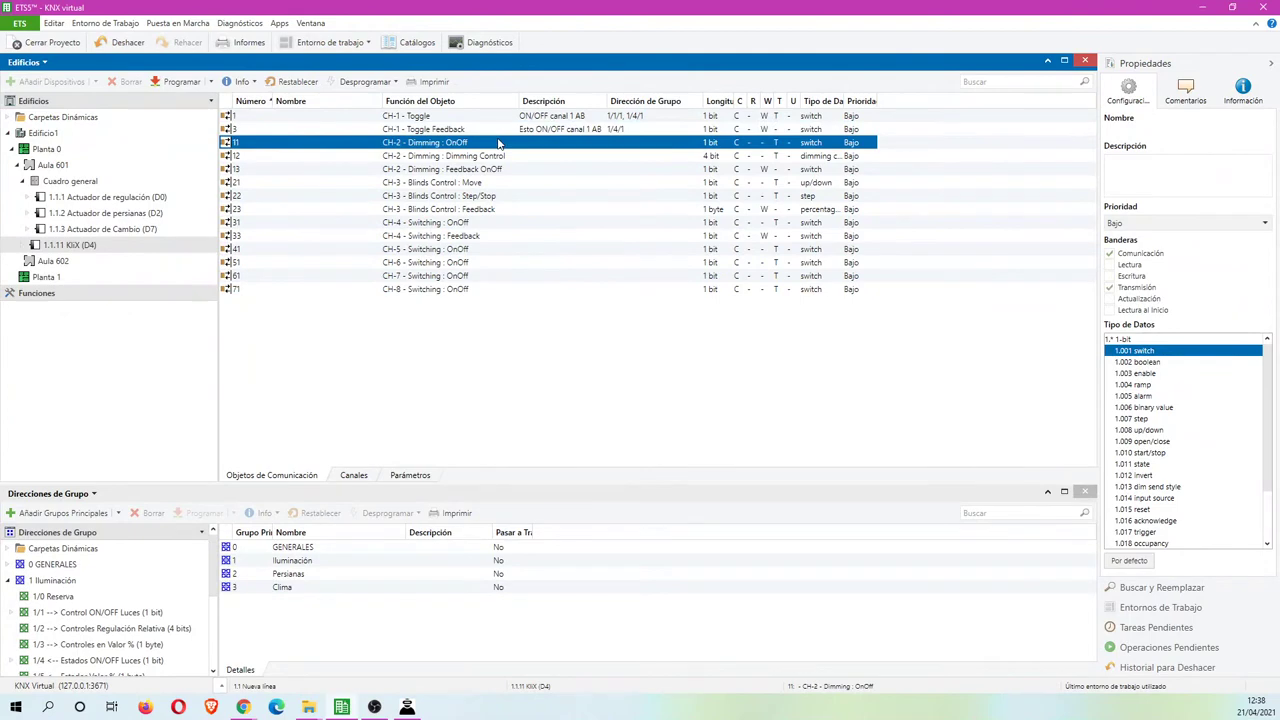
right_click(498, 143)
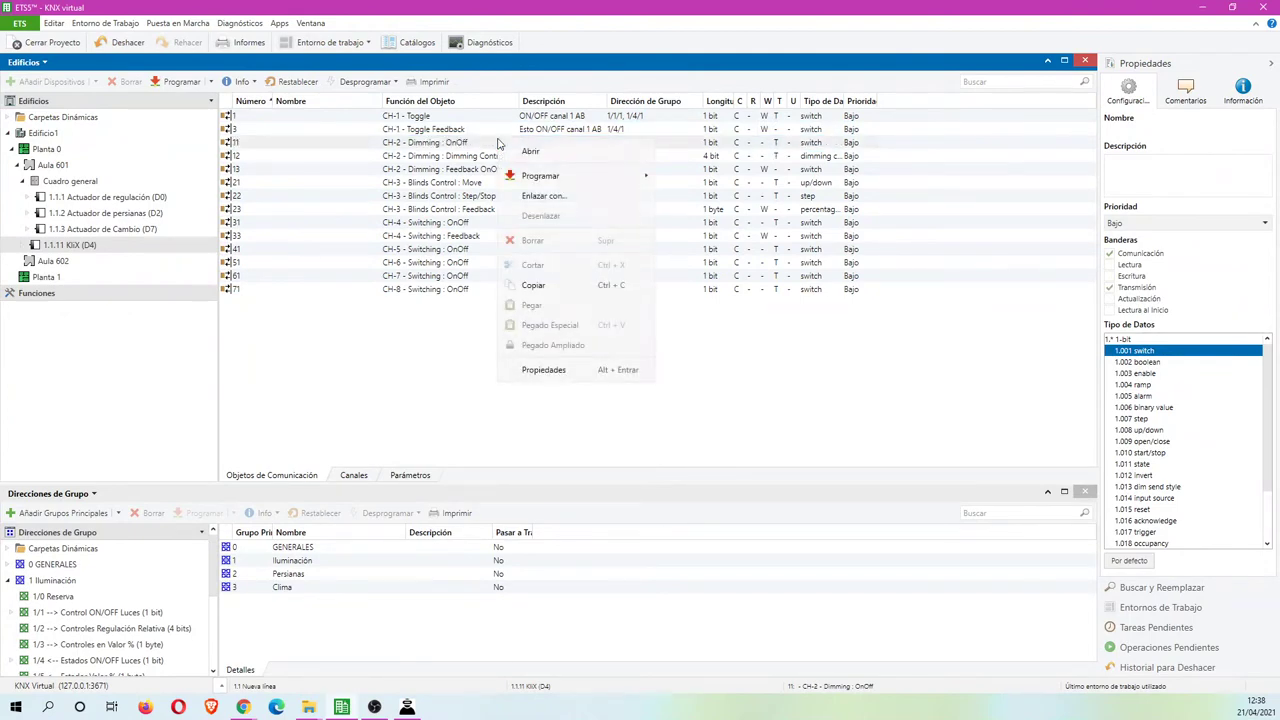
click(539, 197)
click(638, 333)
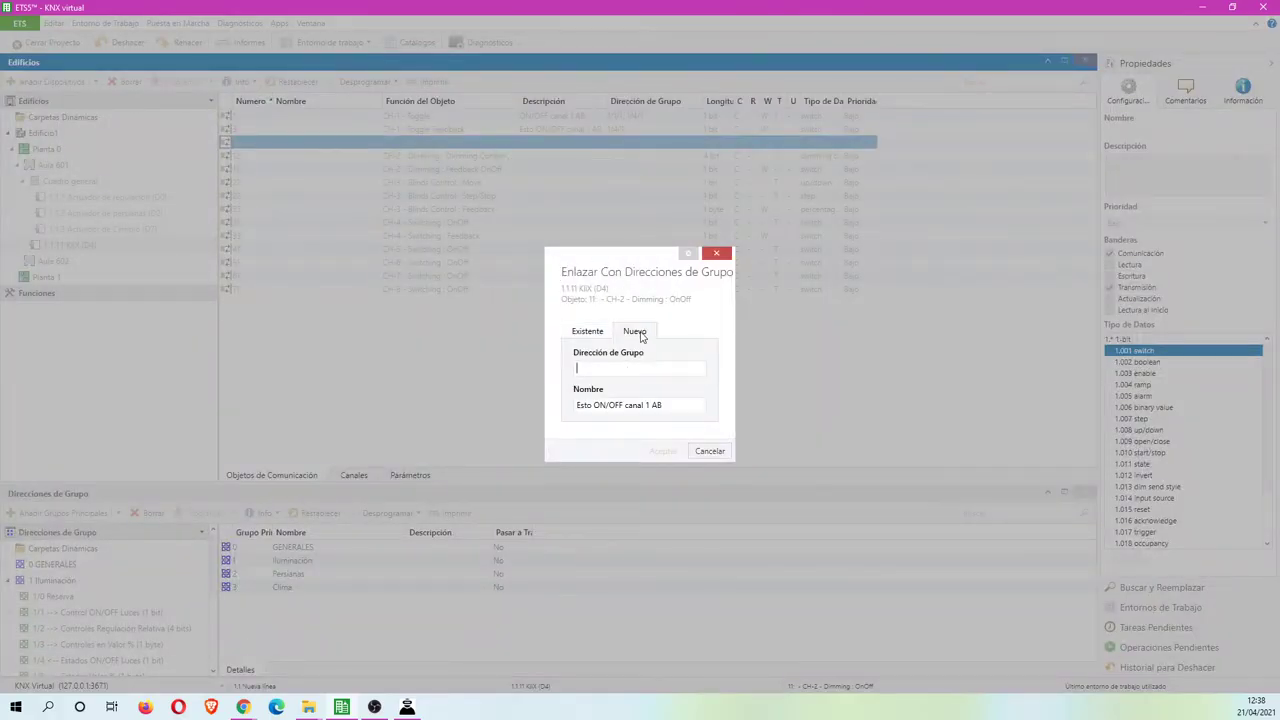
text(1/1/11)
drag(593, 405, 541, 411)
key(BackSpace)
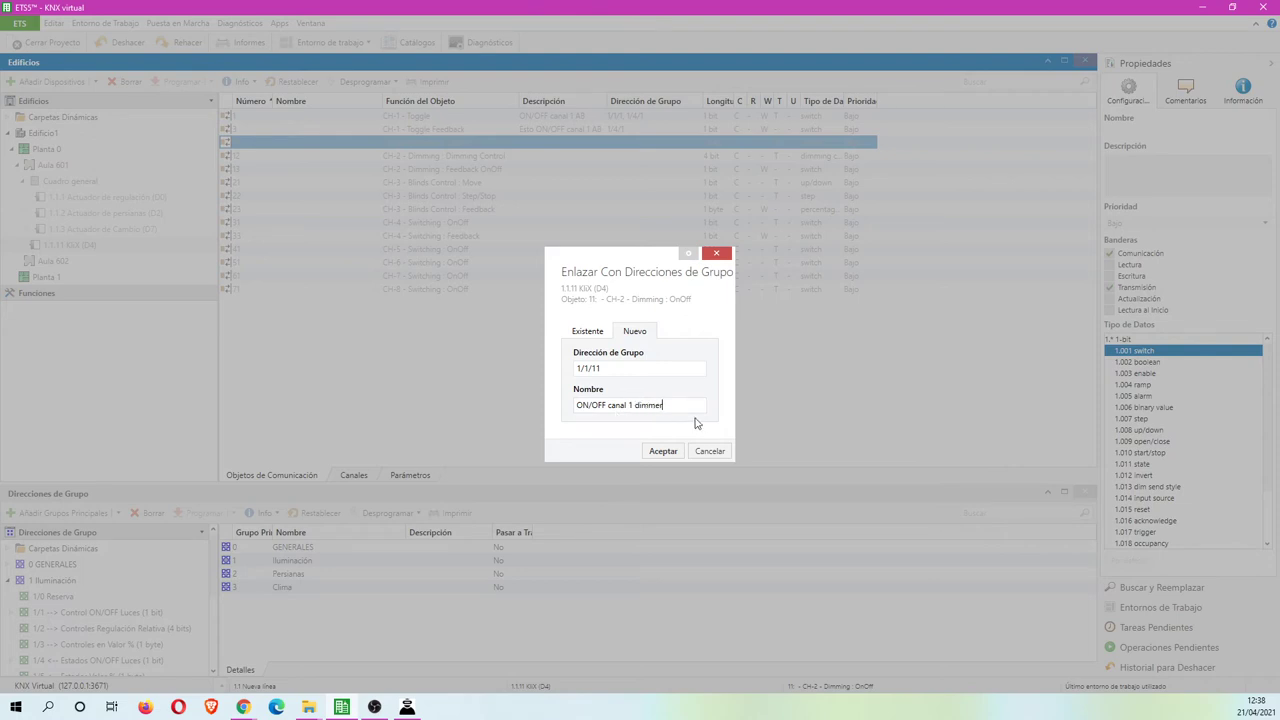
drag(679, 405, 551, 413)
click(662, 452)
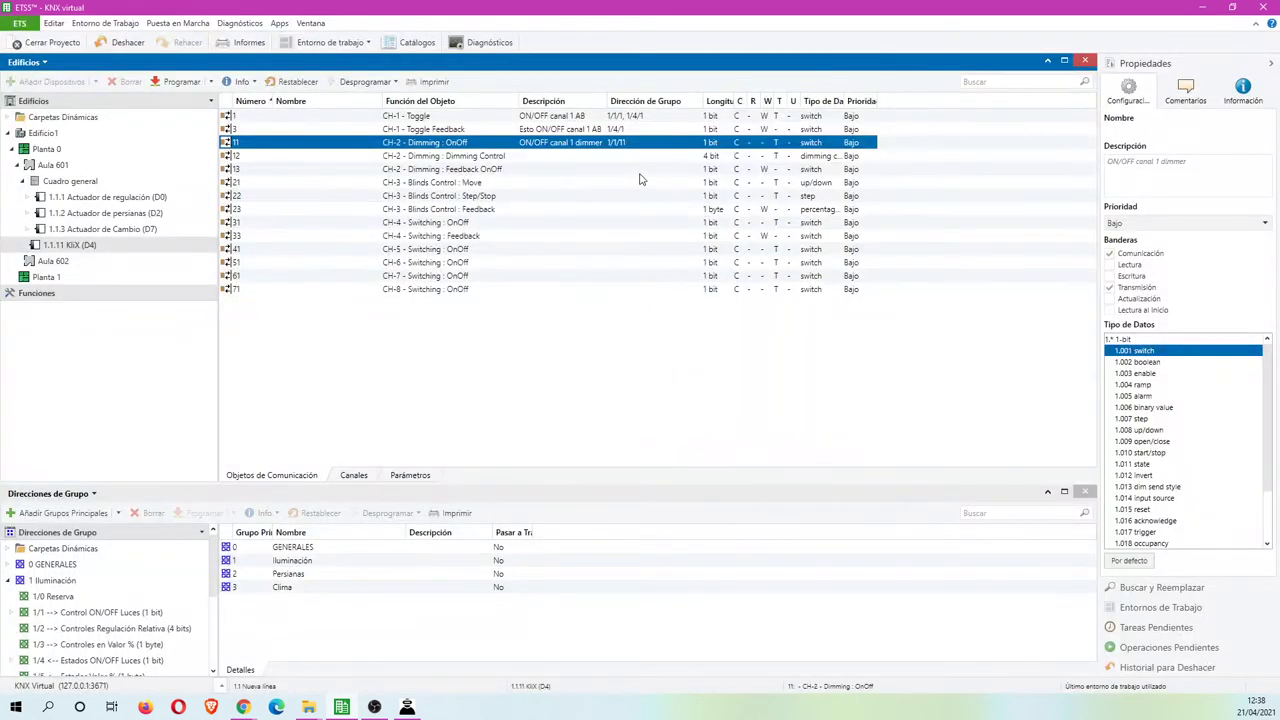
Link the CH-2 Dimming Control object to a new group address 1/2/11 named Reg canal 1 dimmer
right_click(635, 158)
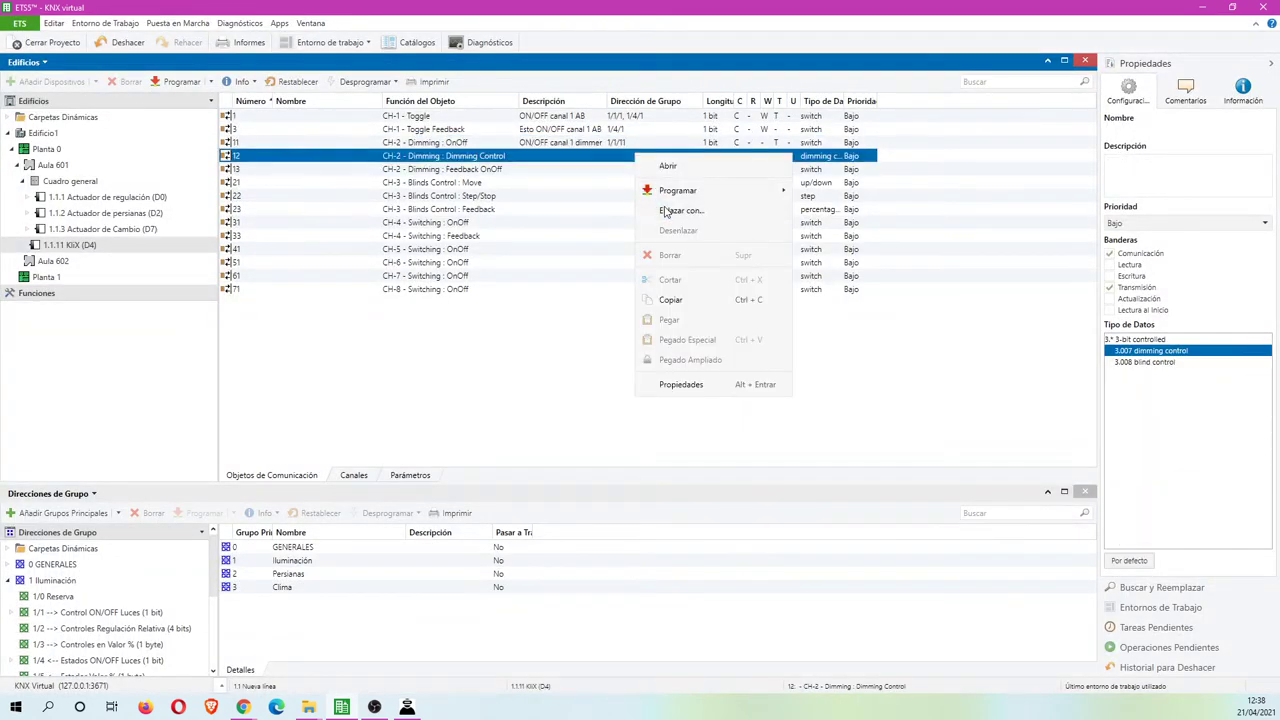
click(665, 209)
text(1)
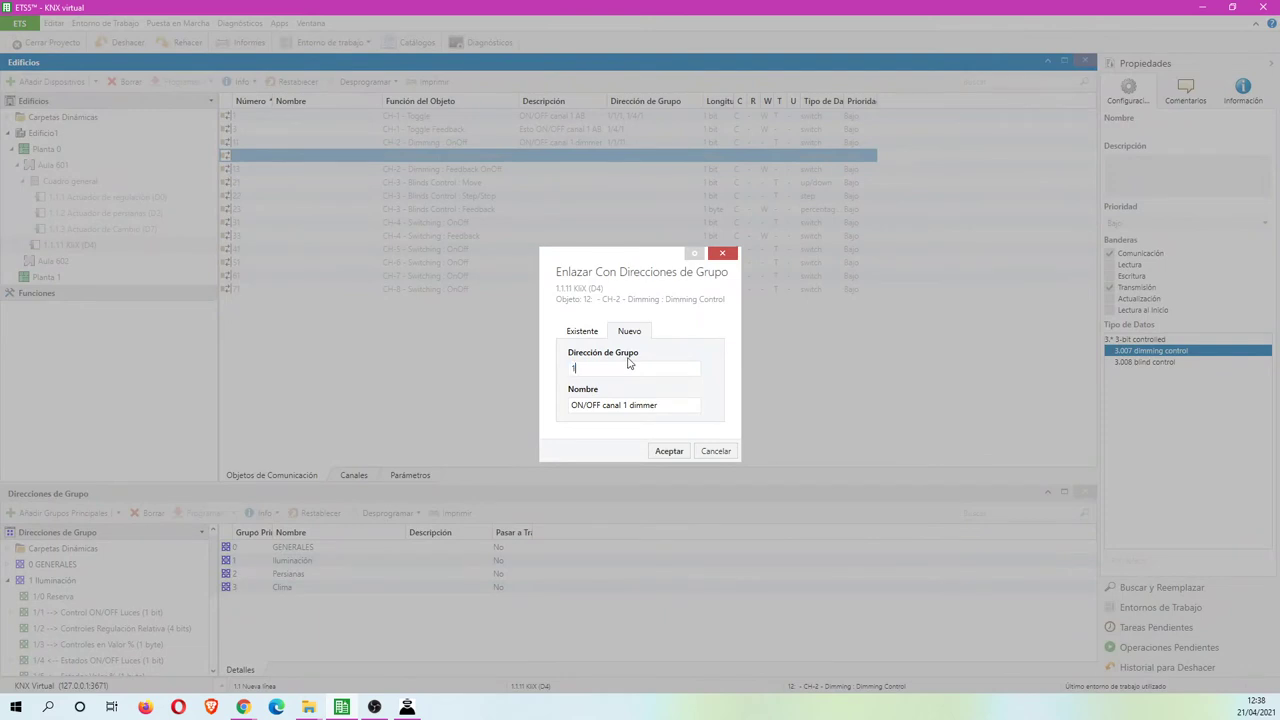
text(/2/1)
click(572, 405)
text(Reg)
key(BackSpace)
key(BackSpace)
key(BackSpace)
text(Reg)
key(Delete)
key(Delete)
key(Delete)
key(Delete)
key(Delete)
key(Delete)
click(674, 452)
click(608, 172)
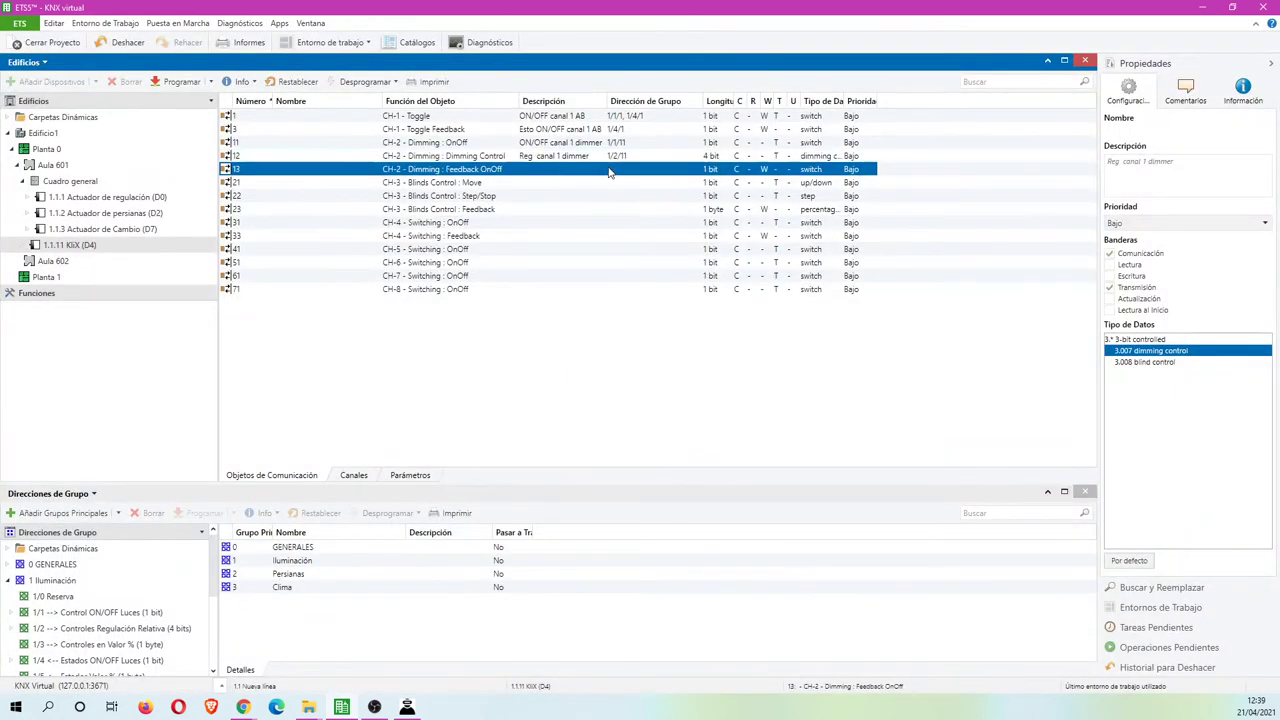
right_click(609, 172)
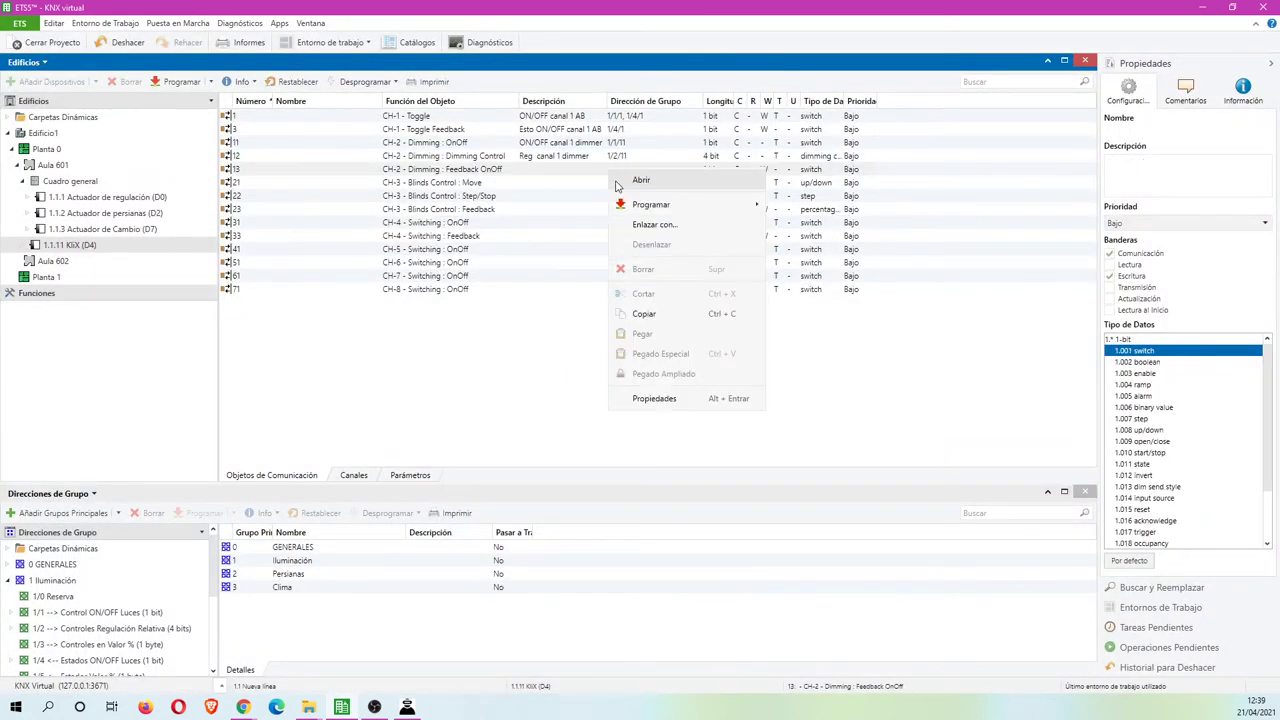
click(649, 226)
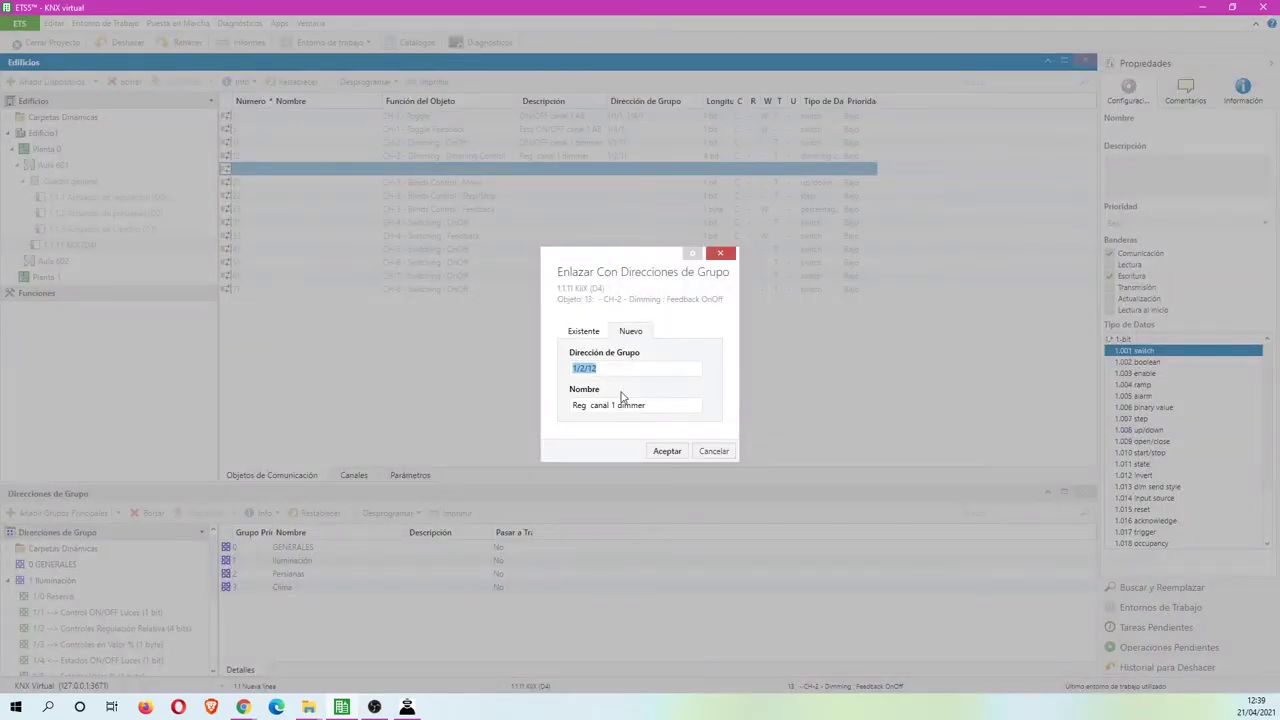
click(576, 334)
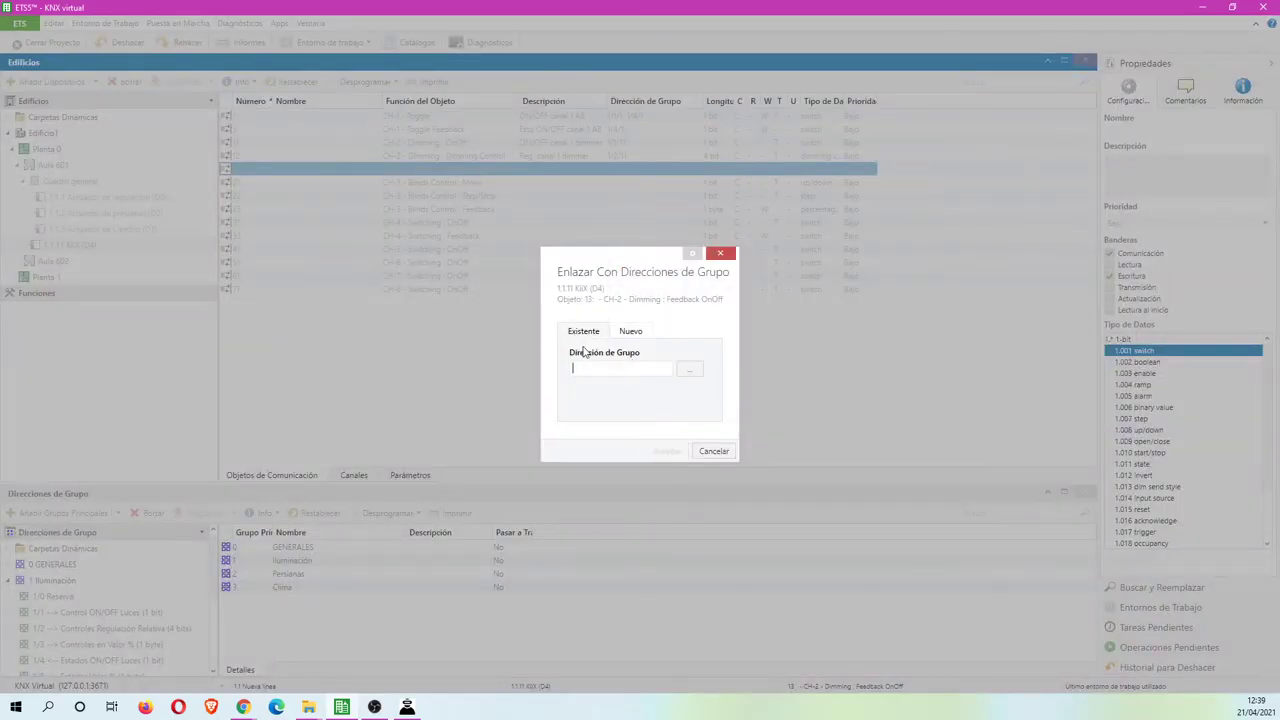
click(689, 369)
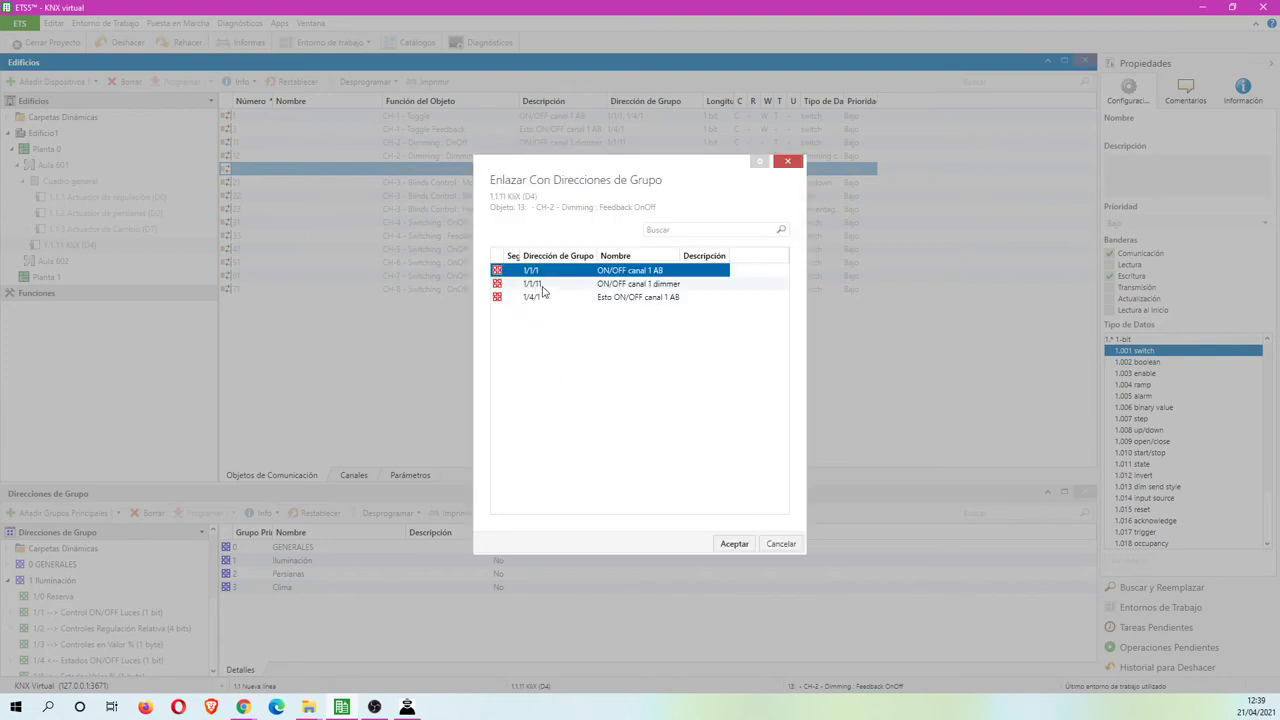
click(780, 544)
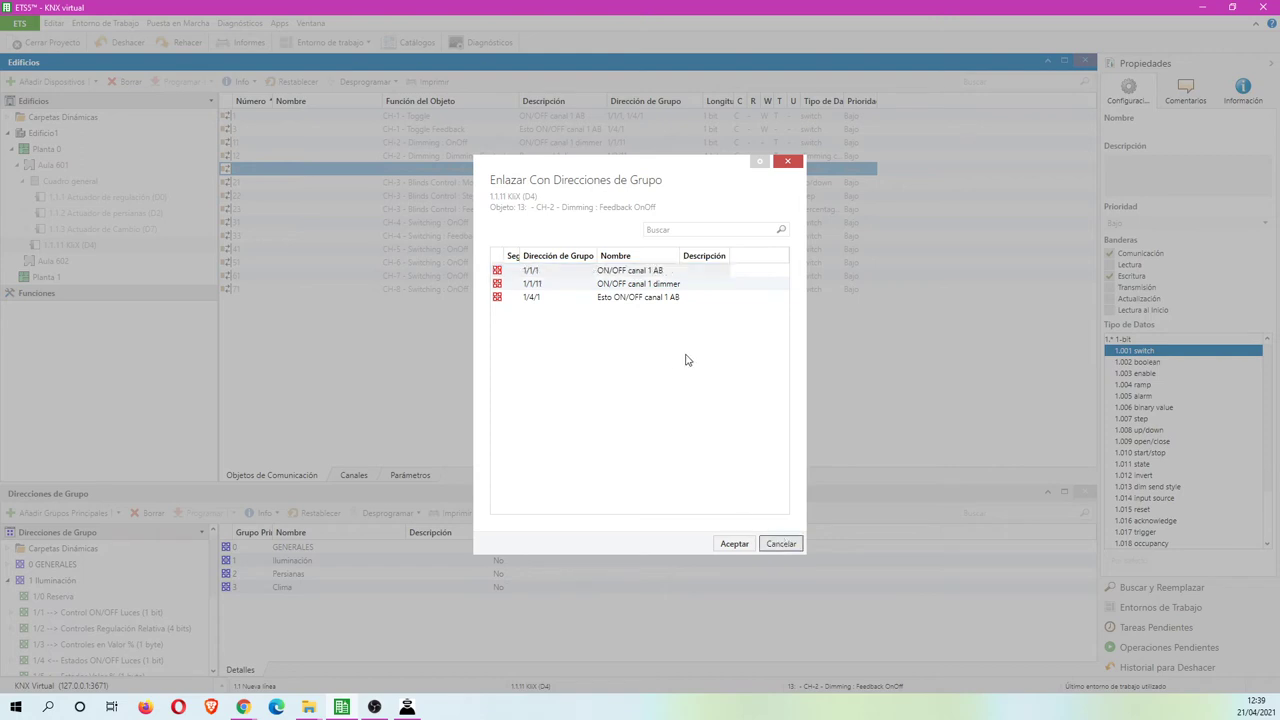
click(781, 545)
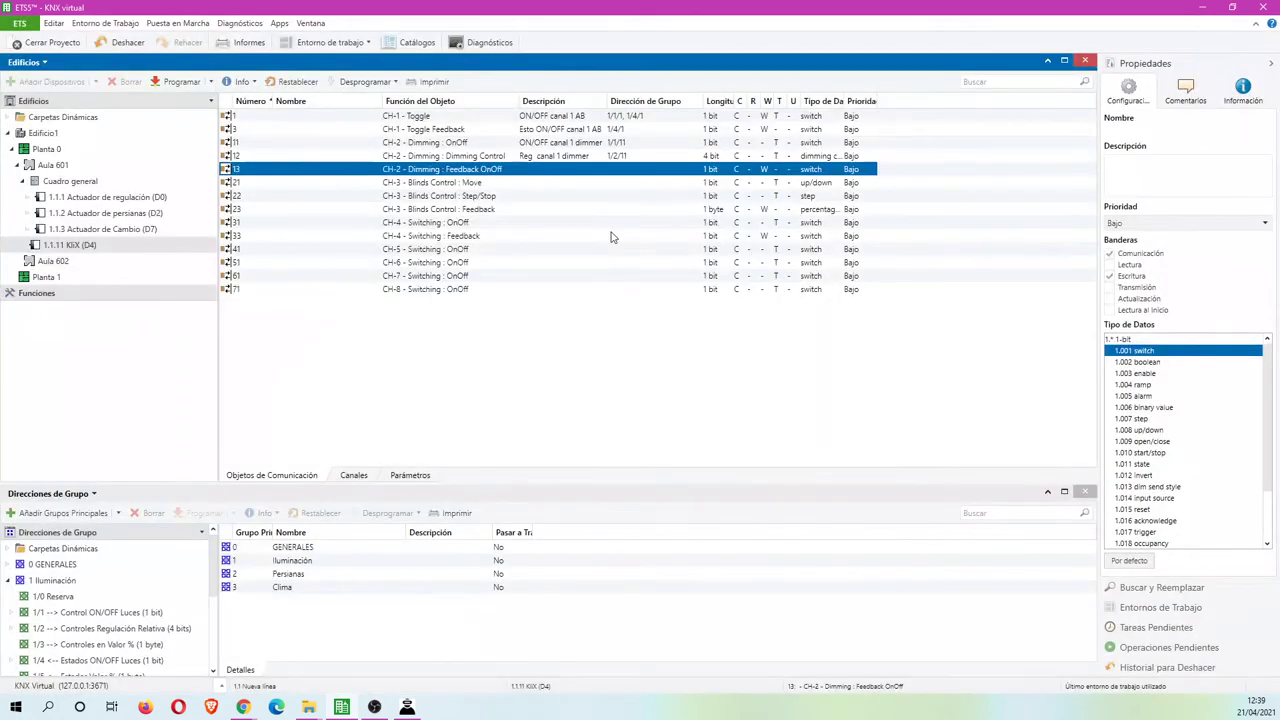
Link the CH-2 Dimming Feedback OnOff object to a new group address 1/4/11 named Estado ON/OFF canal 1 dimmer
right_click(634, 169)
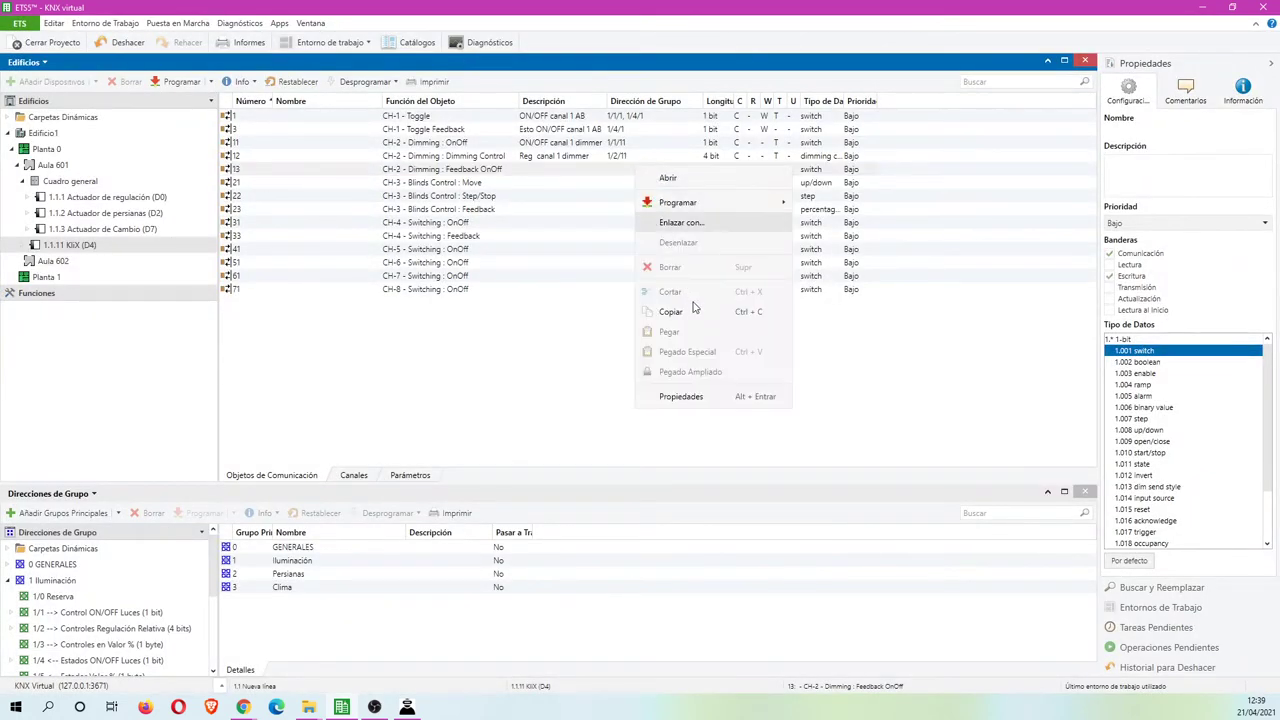
click(682, 223)
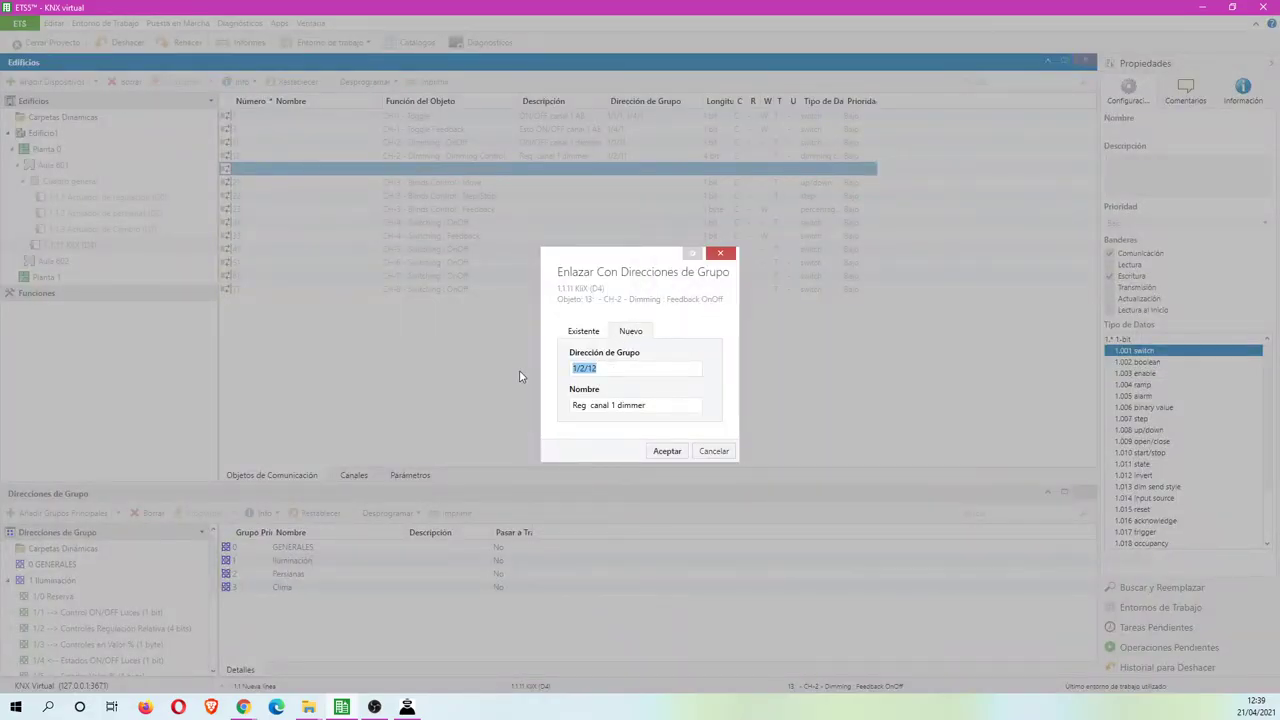
text(1/4/11)
drag(651, 405, 510, 415)
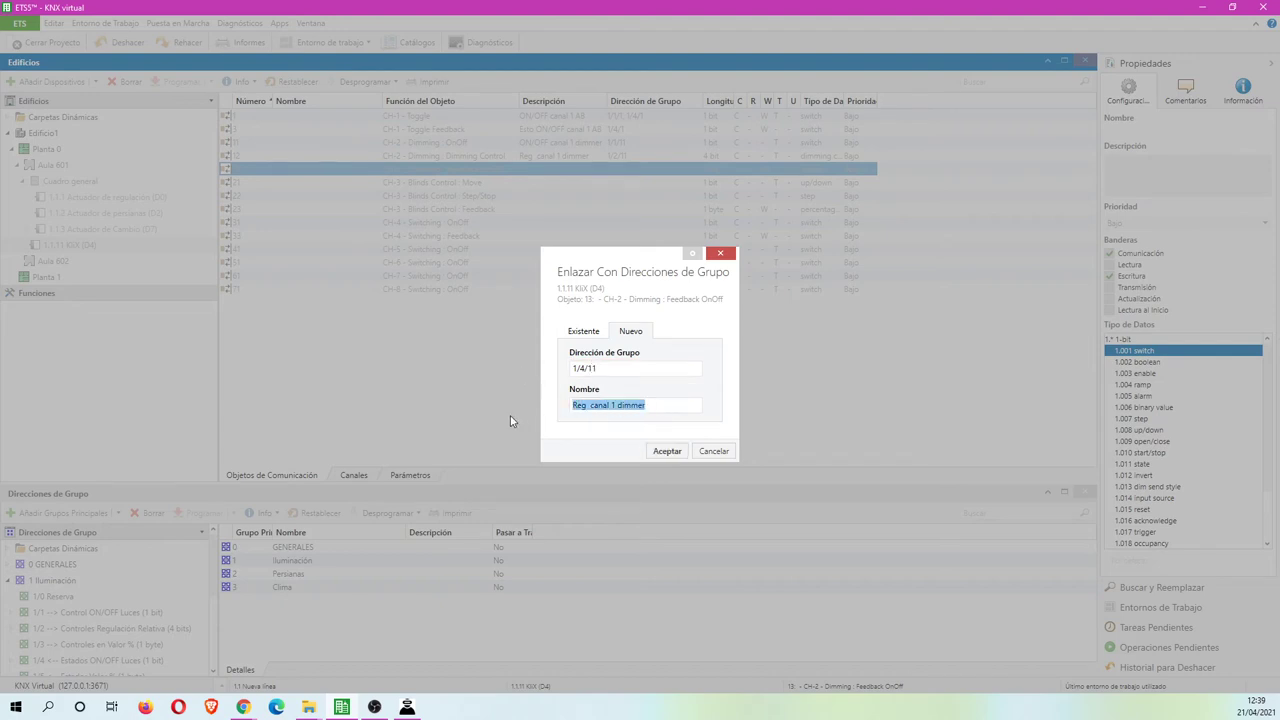
text(Estado ON/OFF canal 1 dimmer)
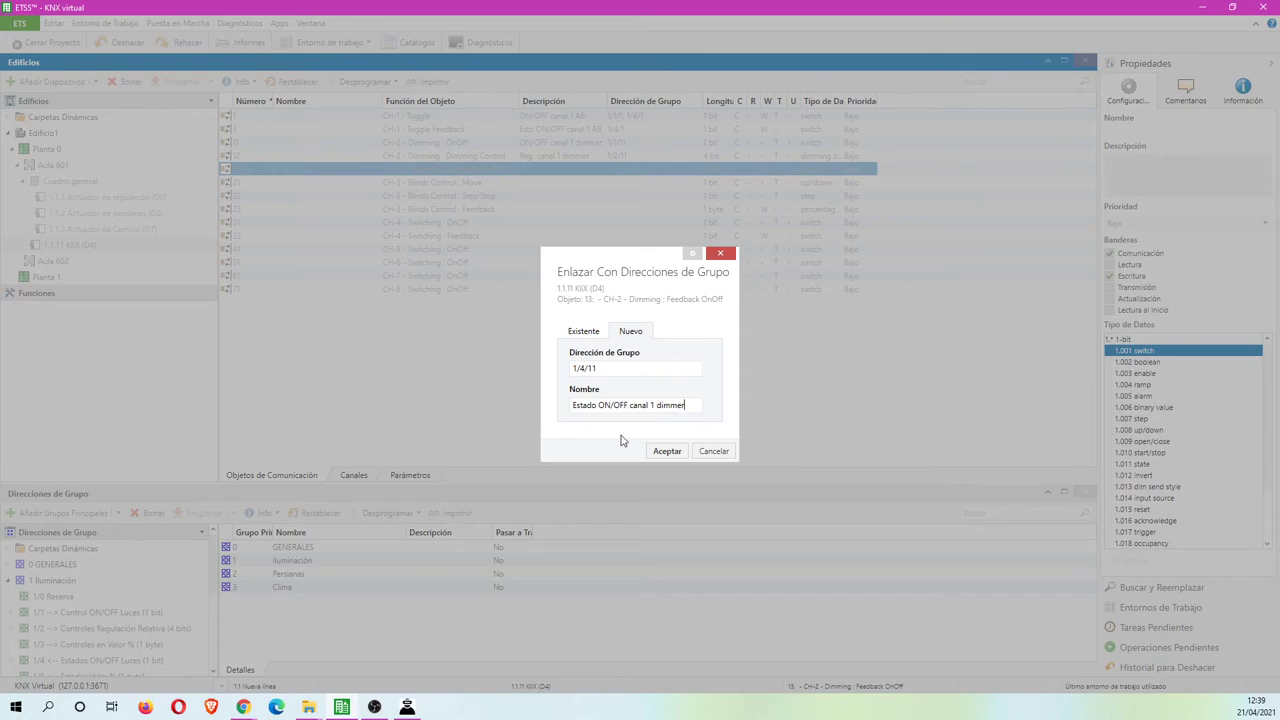
click(667, 452)
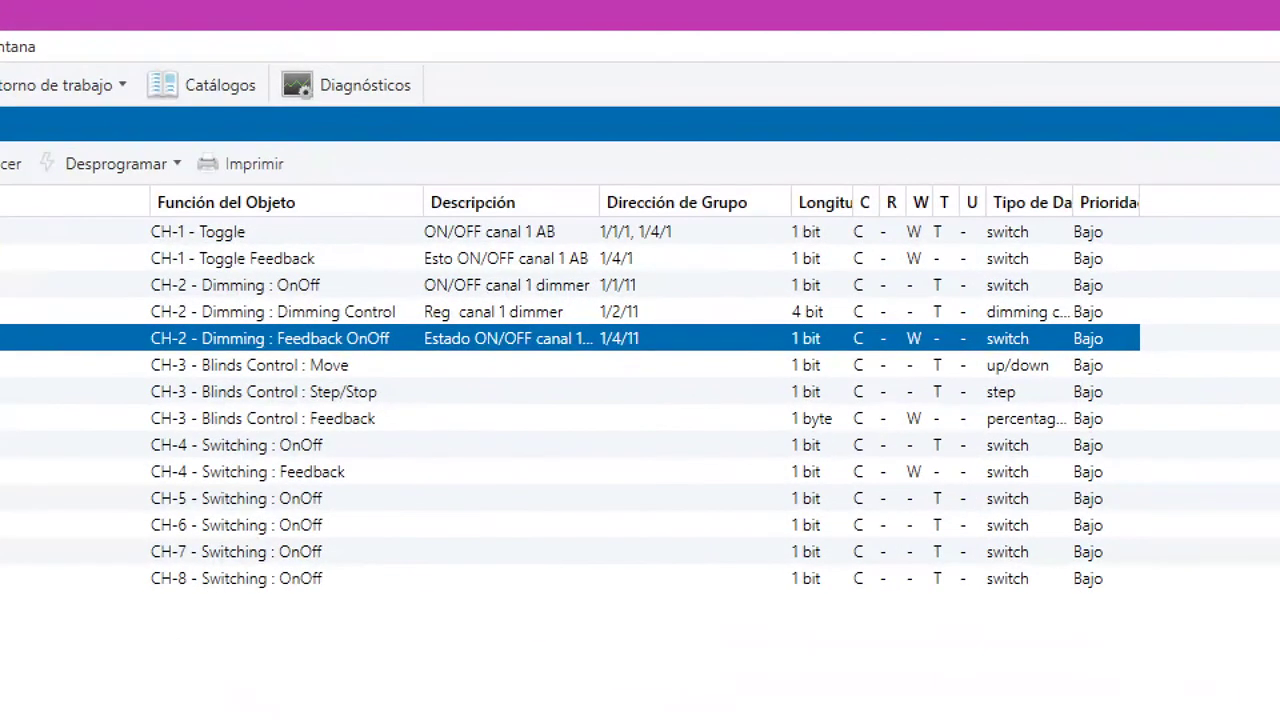
mouse_move(565, 284)
mouse_down()
mouse_move(602, 283)
mouse_move(601, 314)
mouse_up()
mouse_move(640, 211)
mouse_down()
mouse_move(677, 210)
mouse_move(648, 250)
mouse_move(675, 213)
mouse_move(660, 211)
mouse_up()
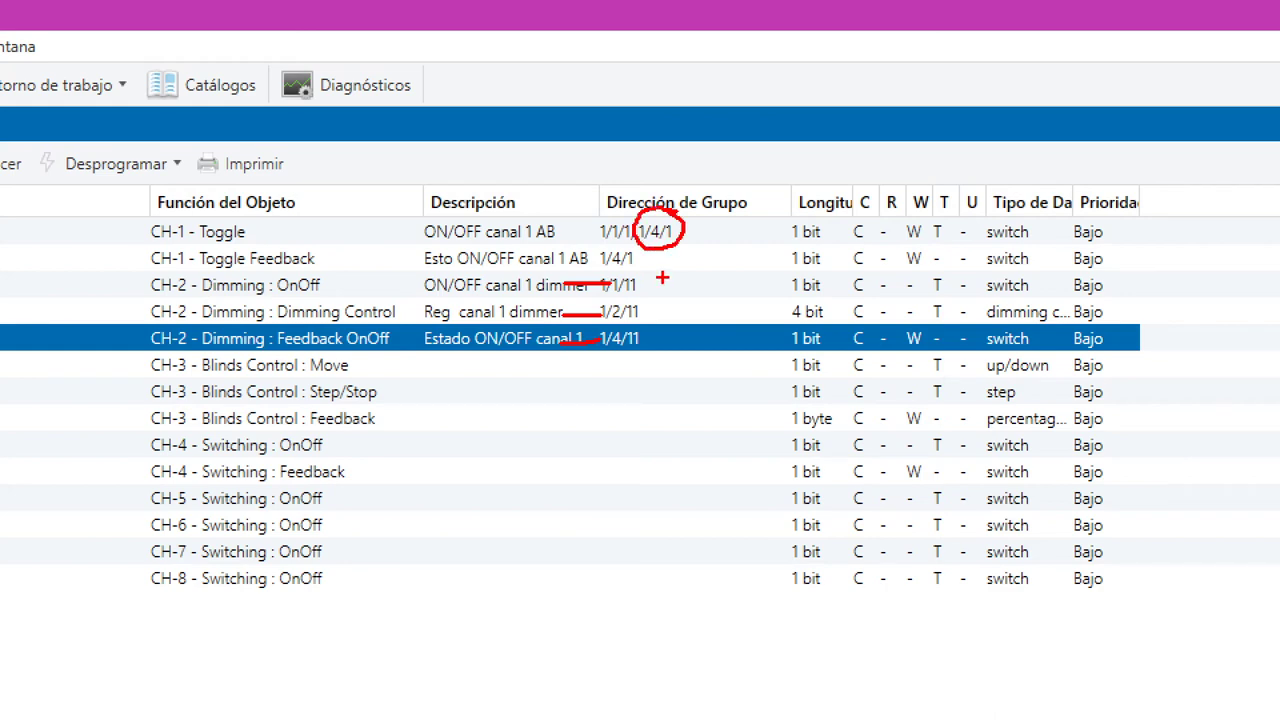
mouse_move(668, 272)
mouse_down()
mouse_move(641, 275)
mouse_move(666, 301)
mouse_move(690, 277)
mouse_up()
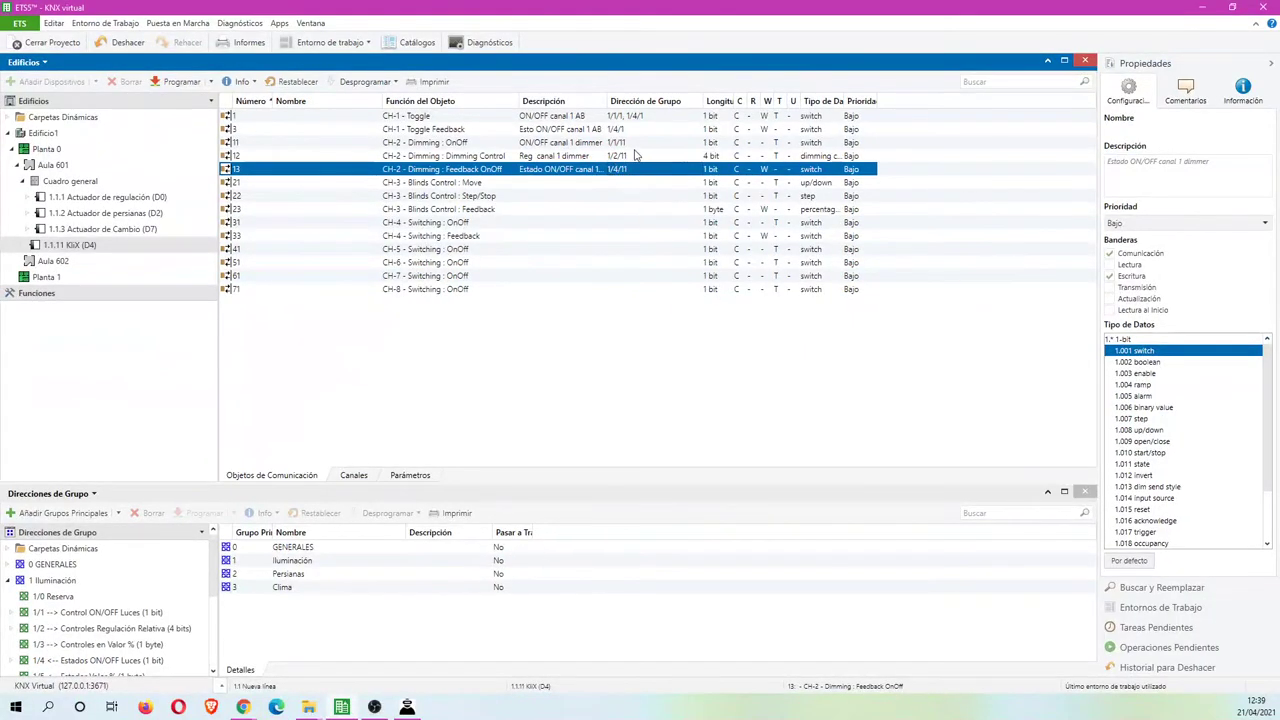
Link the CH-2 Dimming OnOff object additionally to the existing group address 1/4/11
right_click(659, 293)
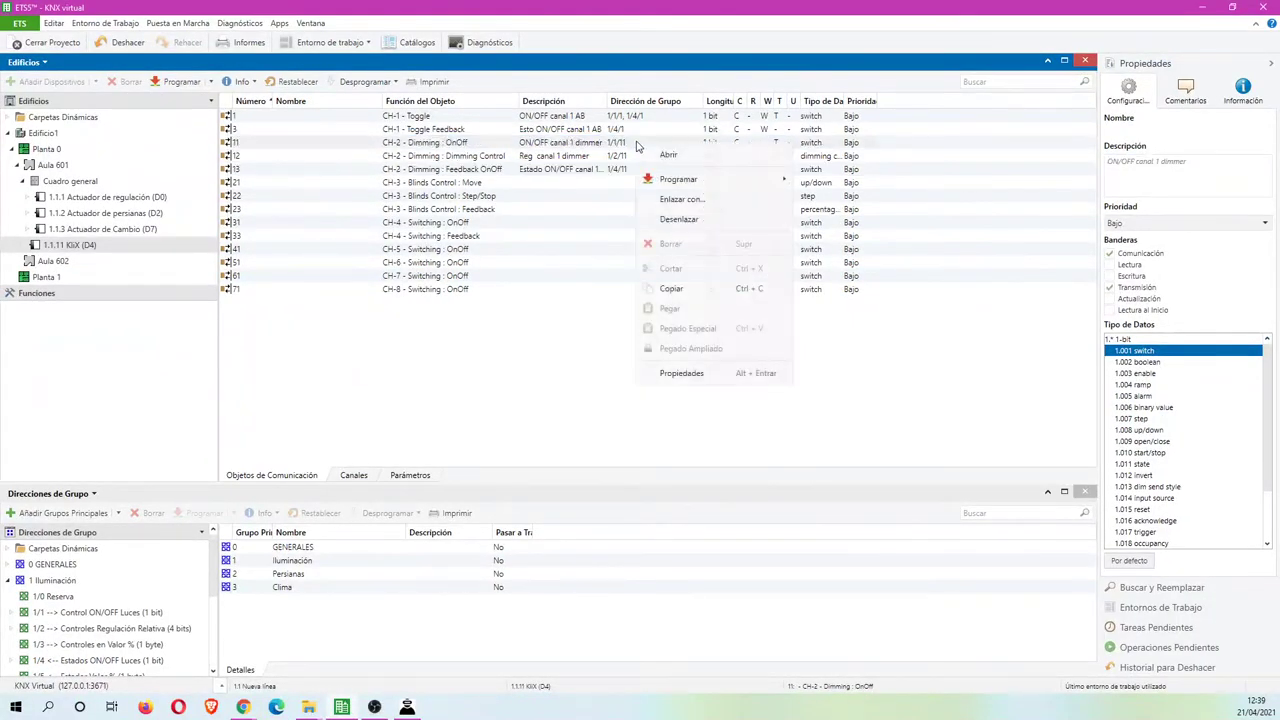
click(684, 200)
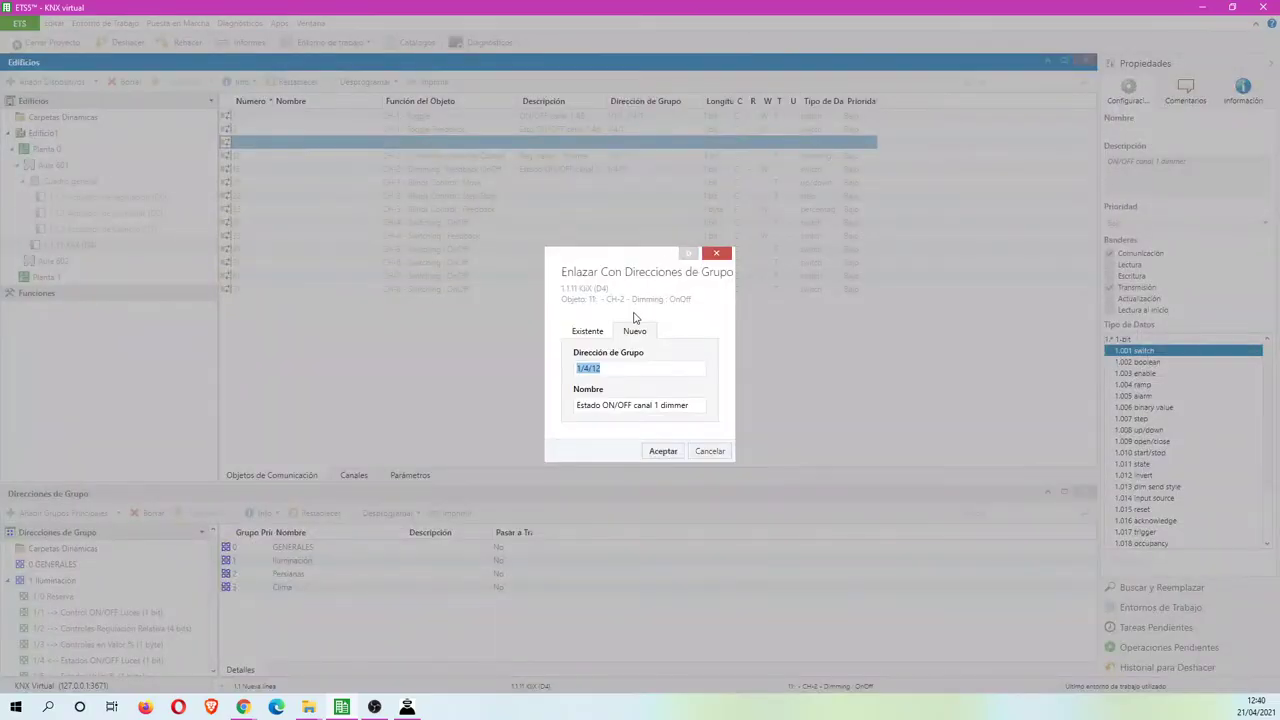
click(588, 333)
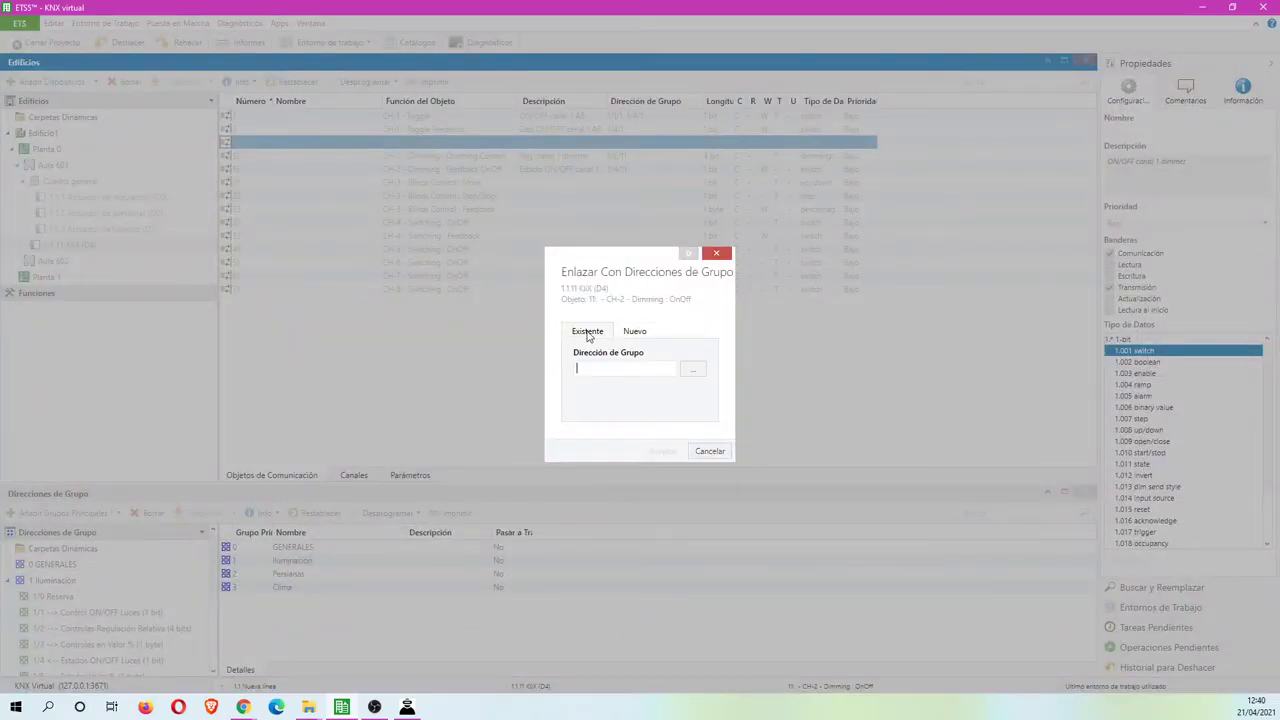
click(692, 369)
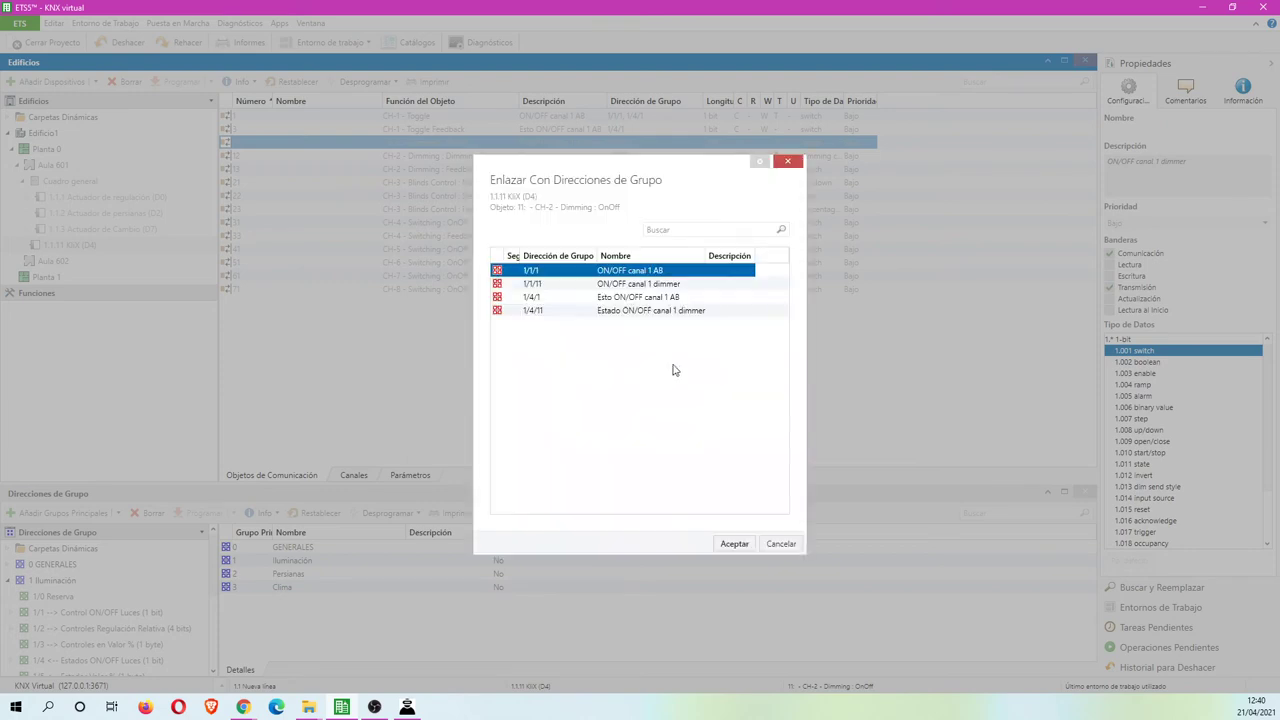
double_click(556, 311)
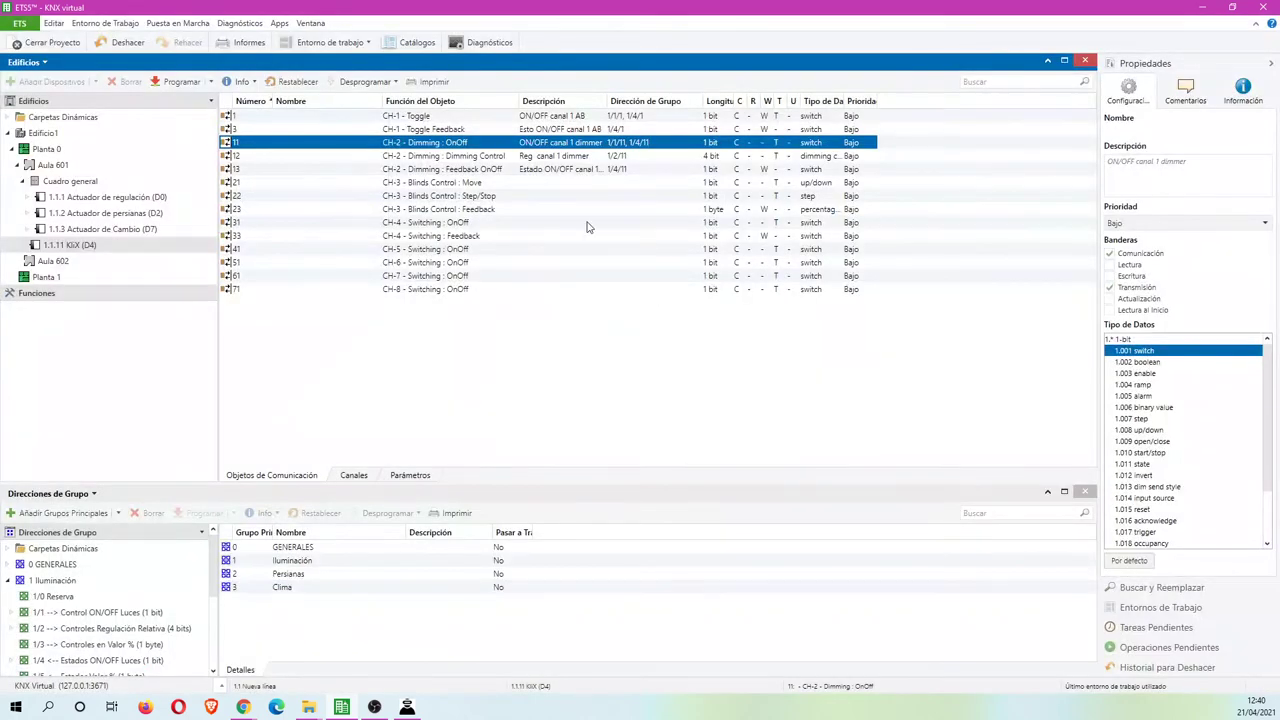
Link the CH-3 Blinds Control Move object to a new group address 2/1/1 named mover persiana A
click(534, 182)
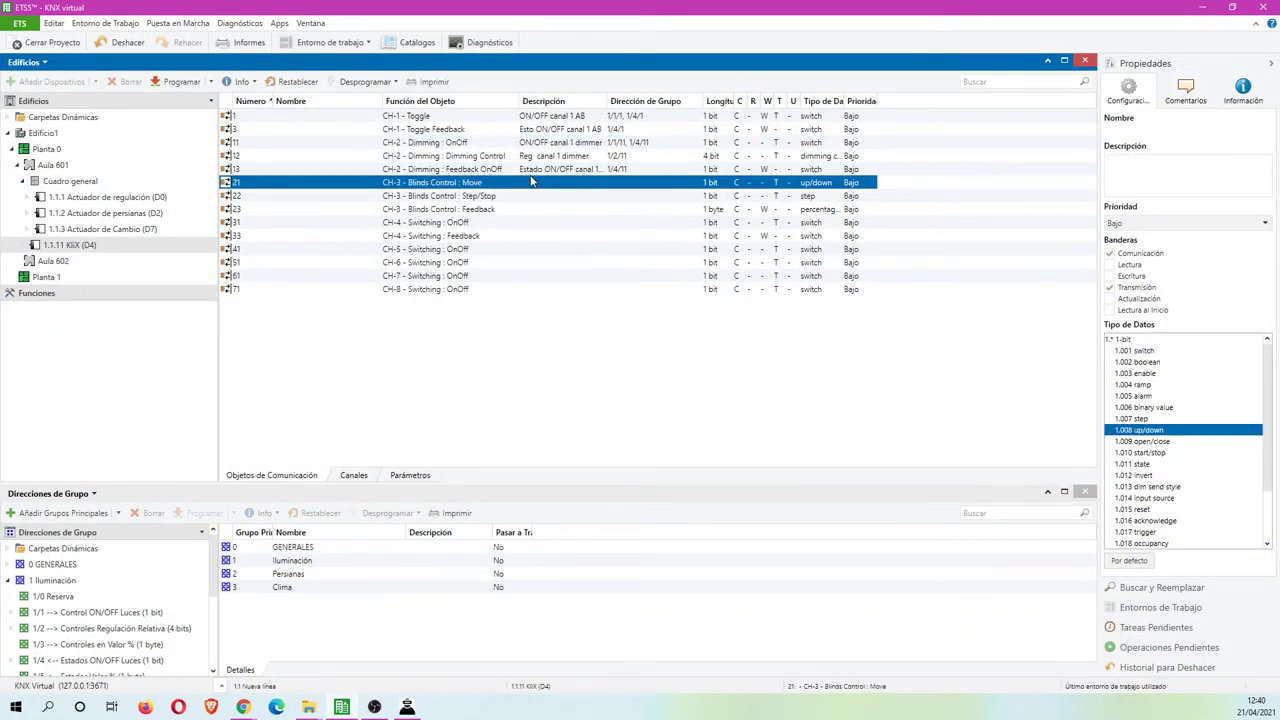
right_click(536, 182)
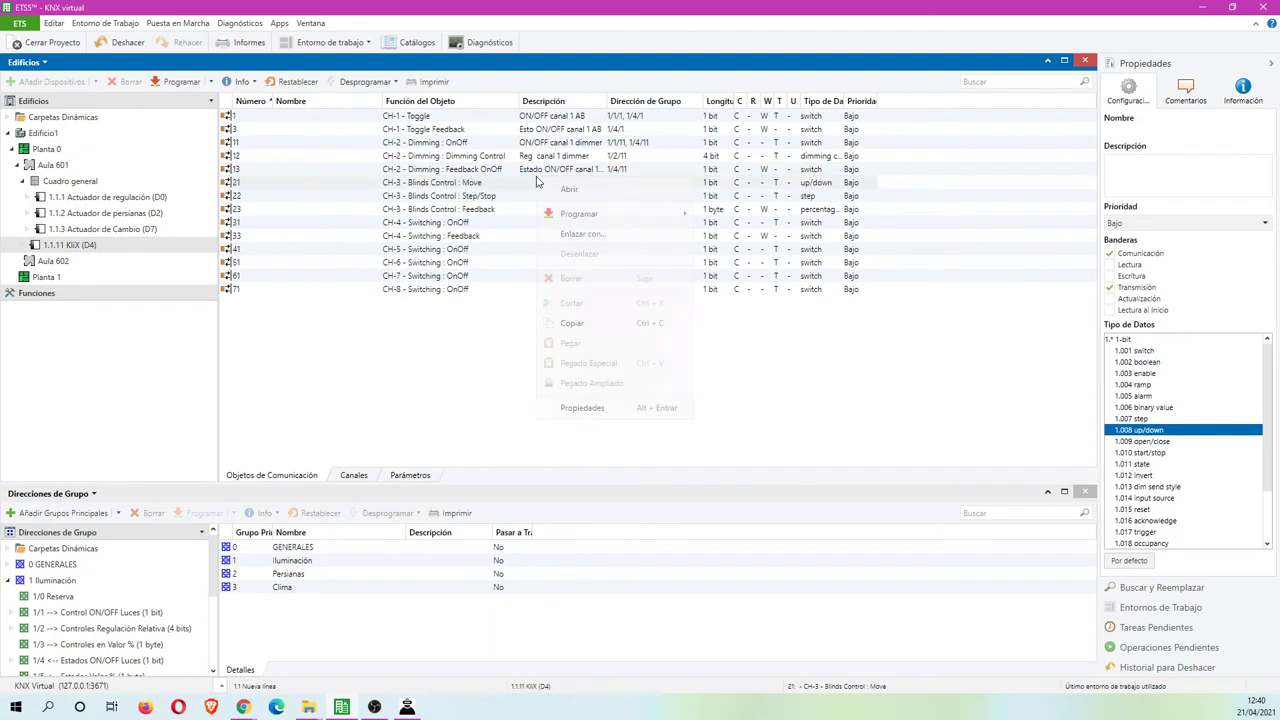
click(585, 236)
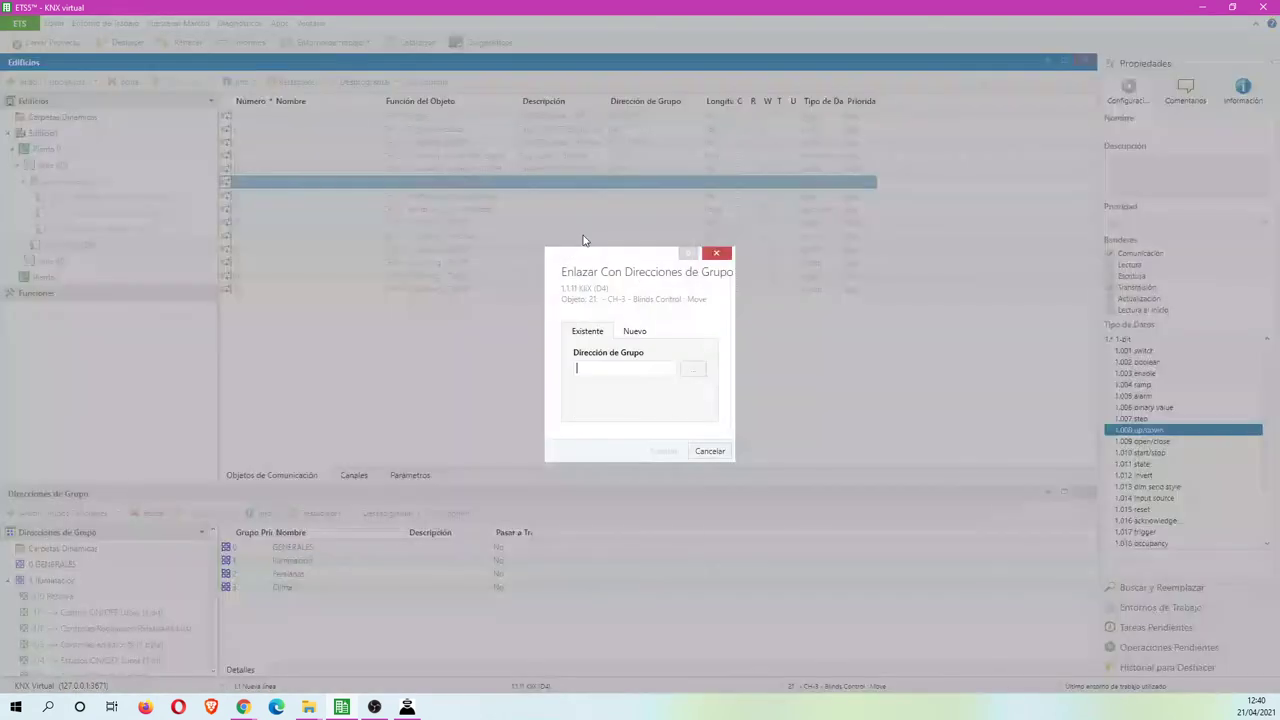
click(640, 336)
text(2)
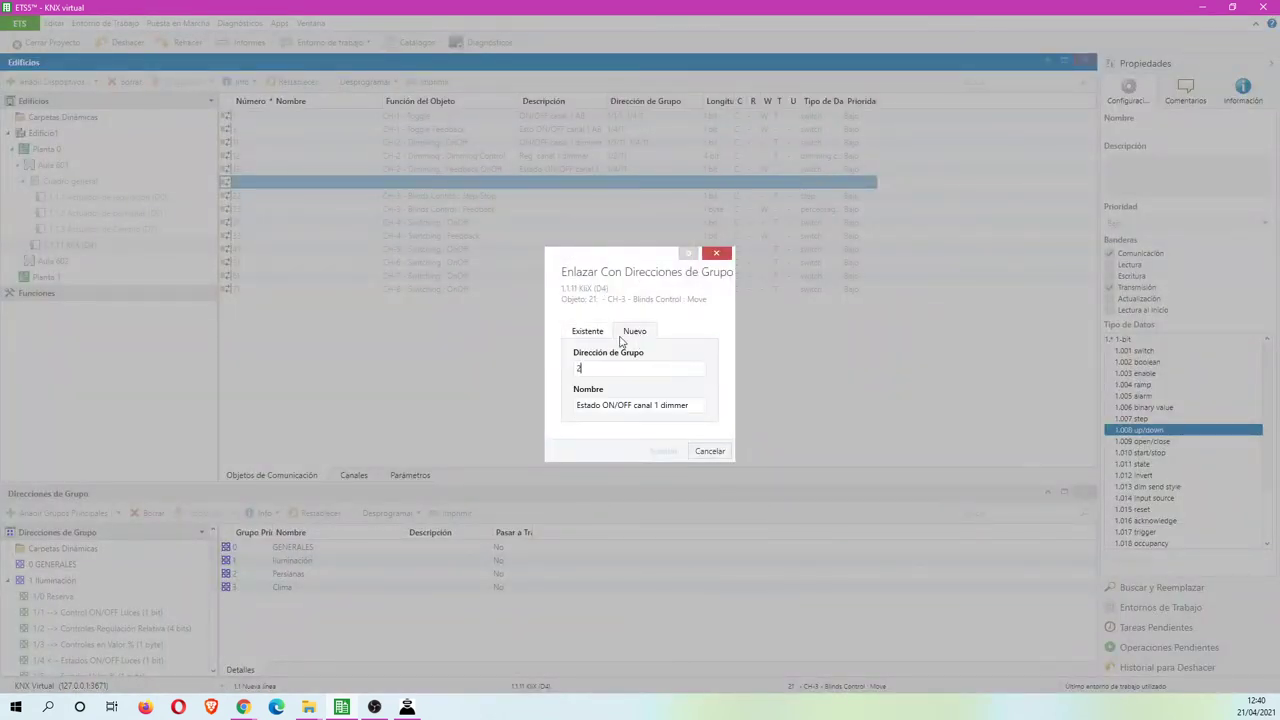
text(/1/1)
drag(689, 404, 519, 417)
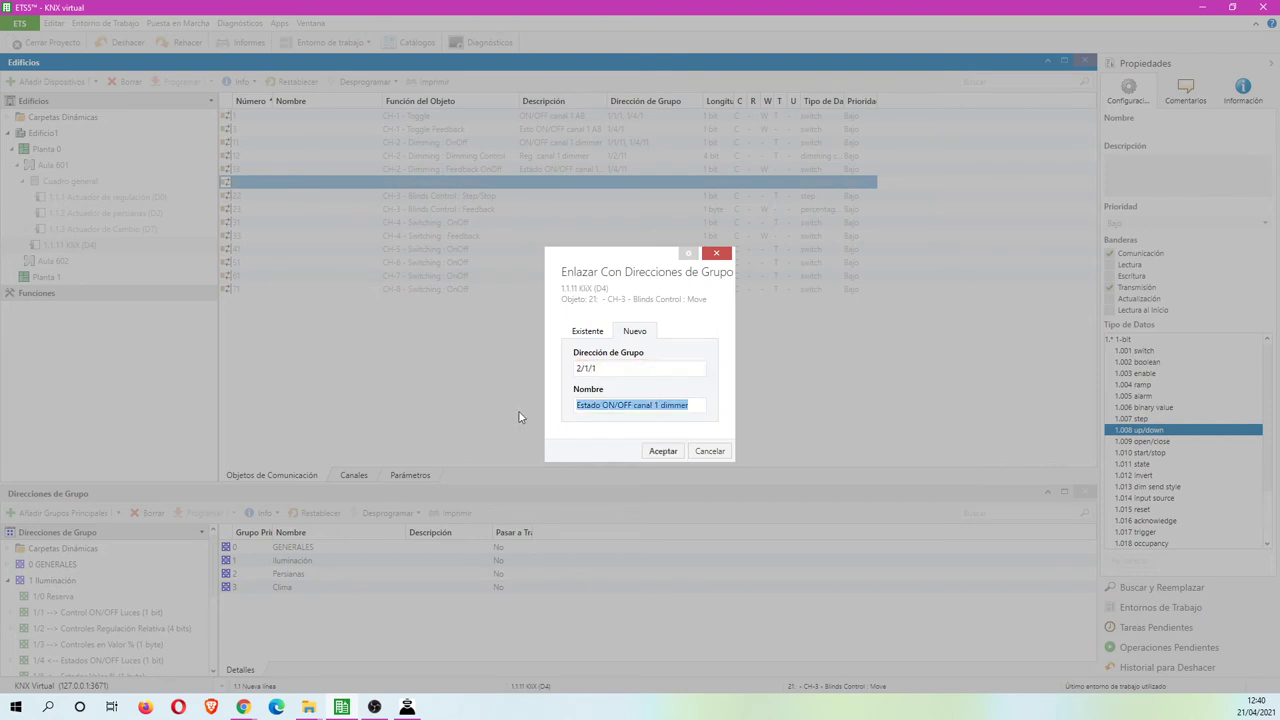
text(mover persiana A)
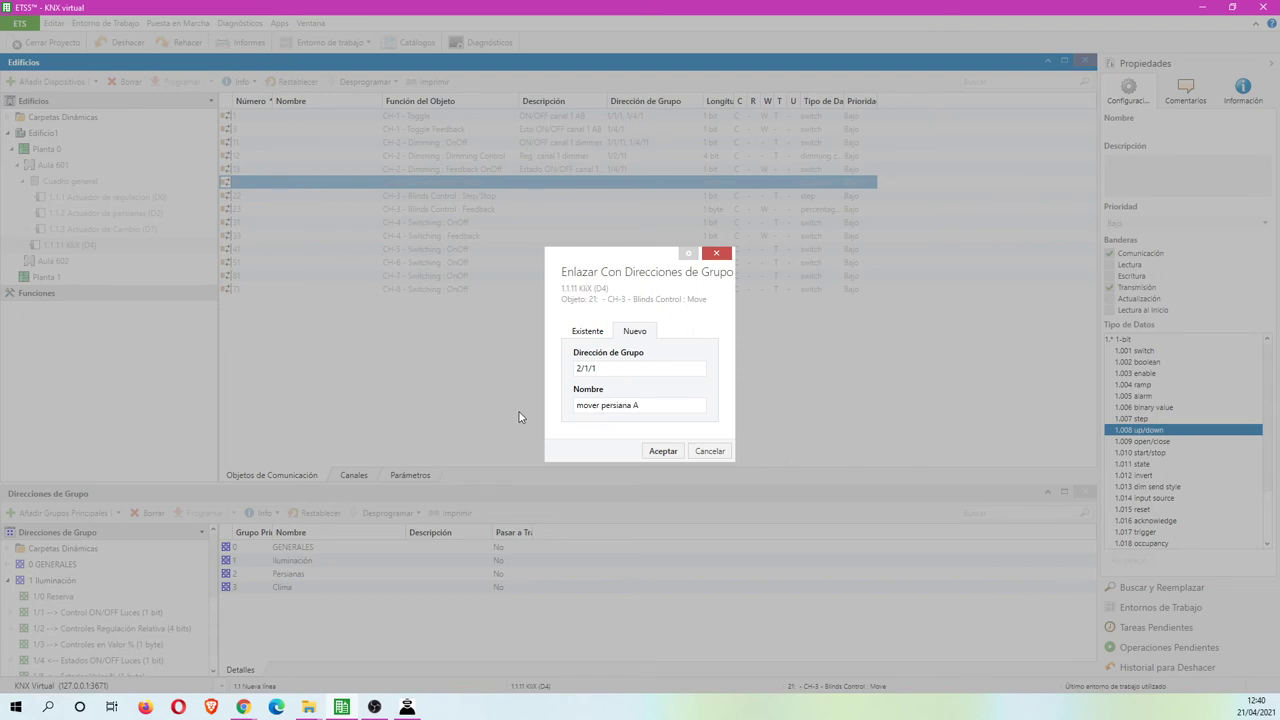
key(ctrl+shift+Left)
key(ctrl+shift+Left)
key(ctrl+shift+Left)
click(663, 451)
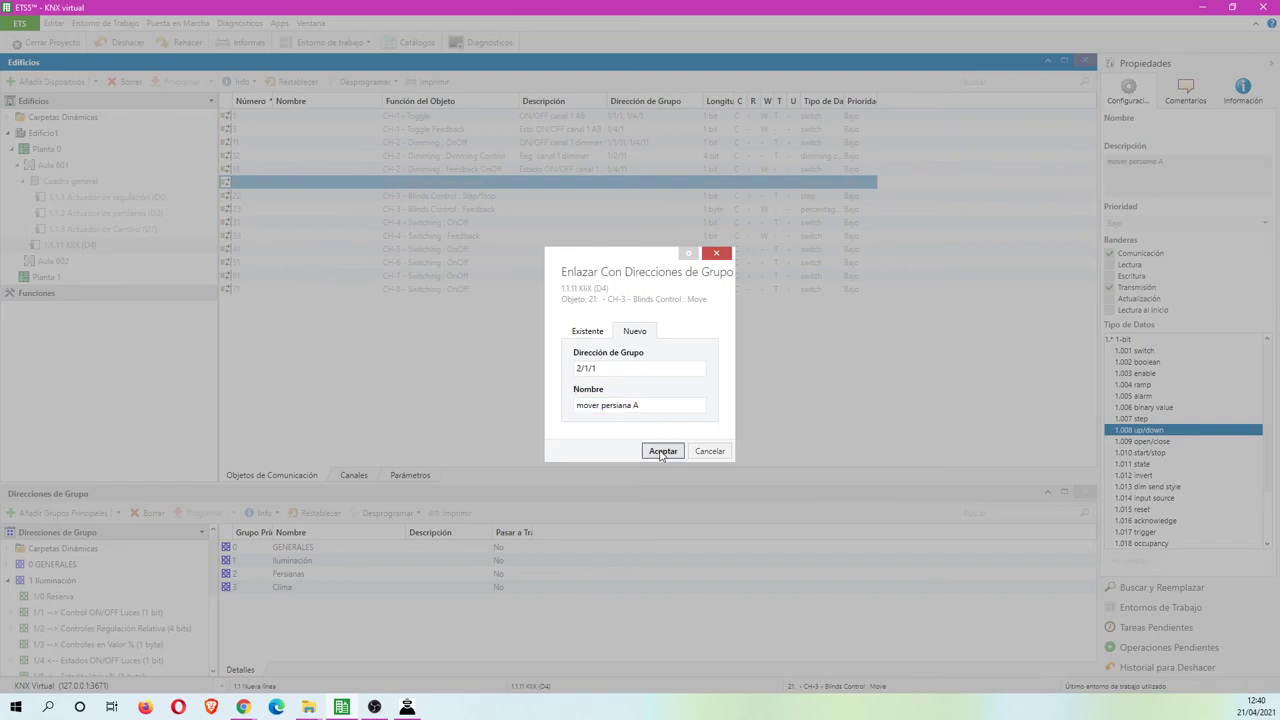
Link the CH-3 Blinds Control Step/Stop object to a new group address 2/2/1 named STOP persiana A
click(572, 196)
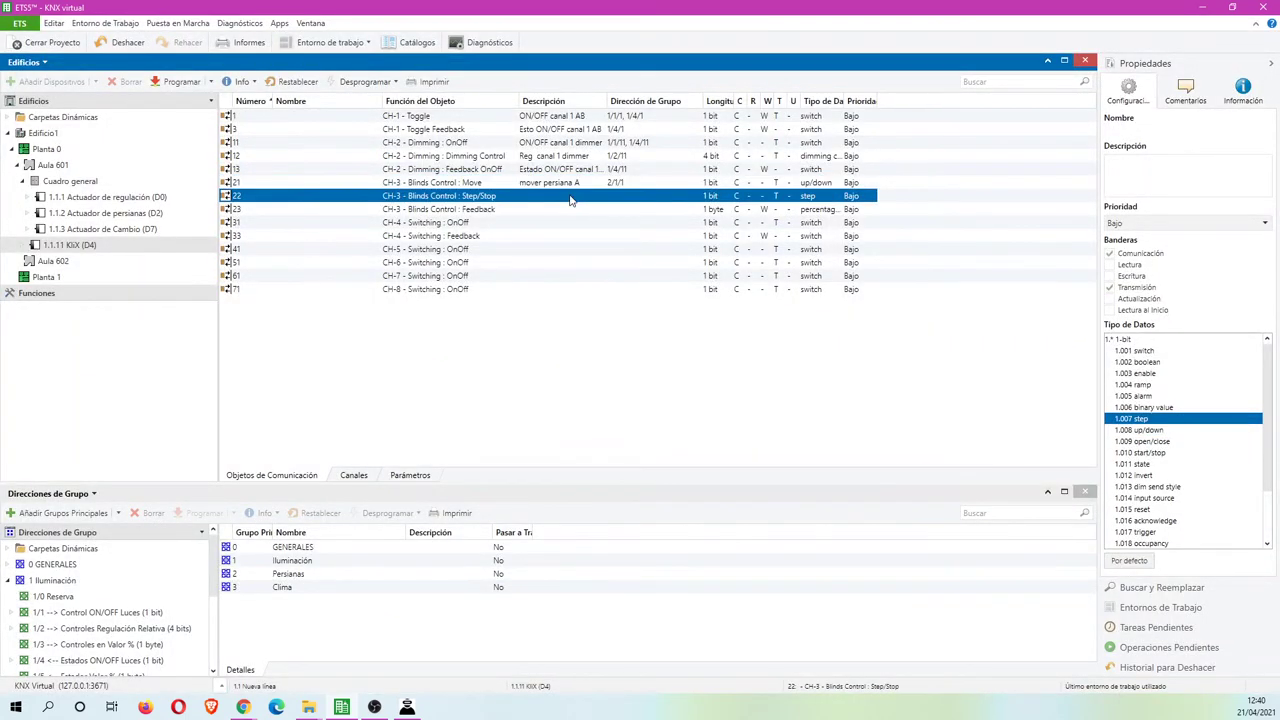
right_click(570, 197)
click(614, 252)
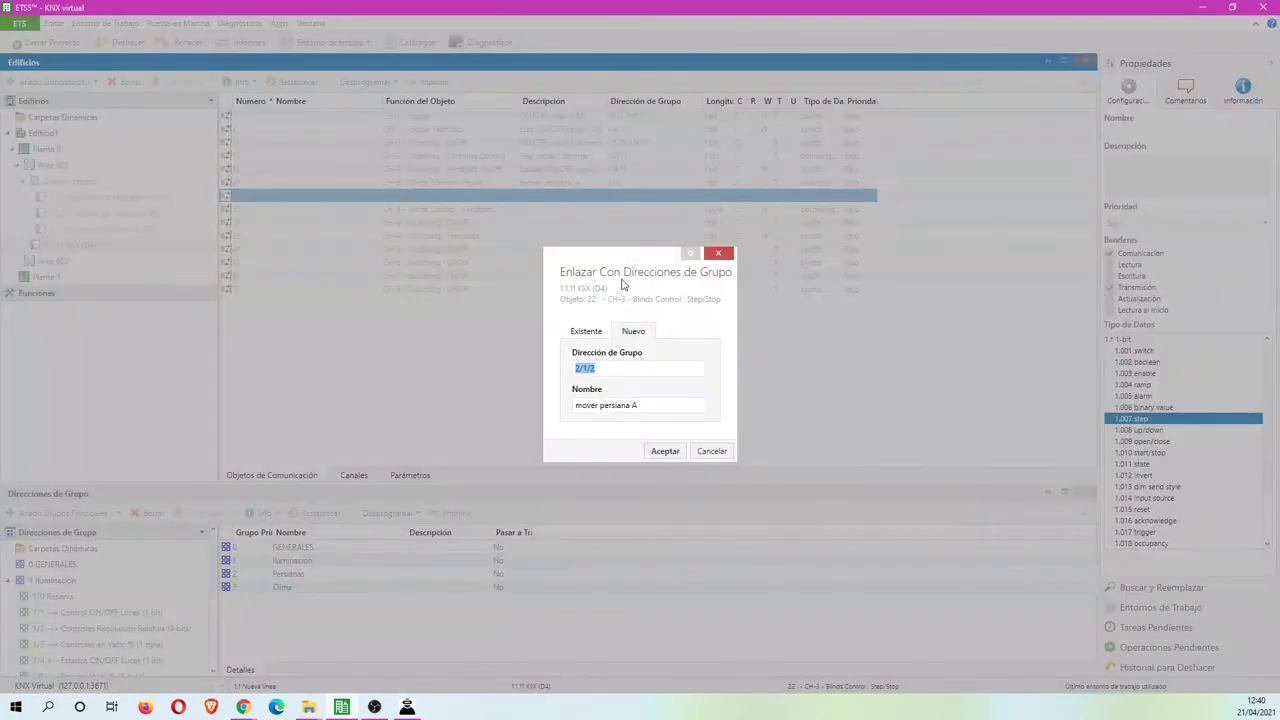
text(2/2/1)
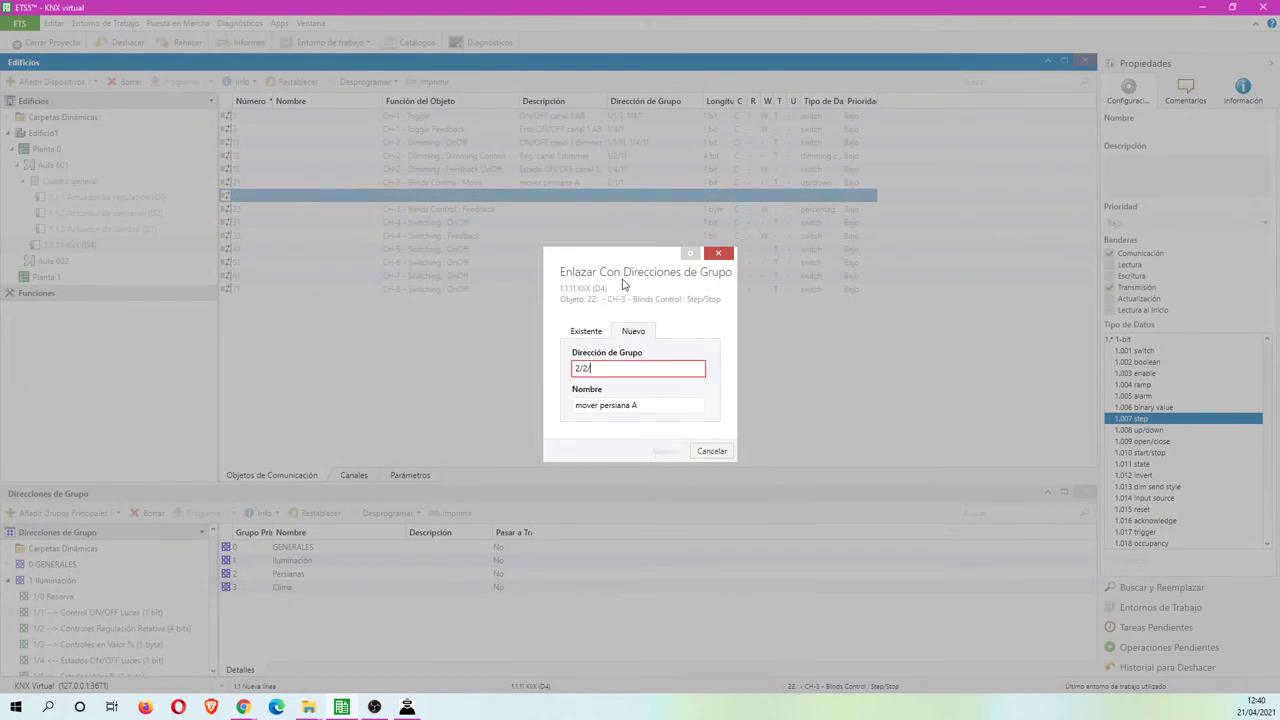
double_click(588, 405)
text(STOP)
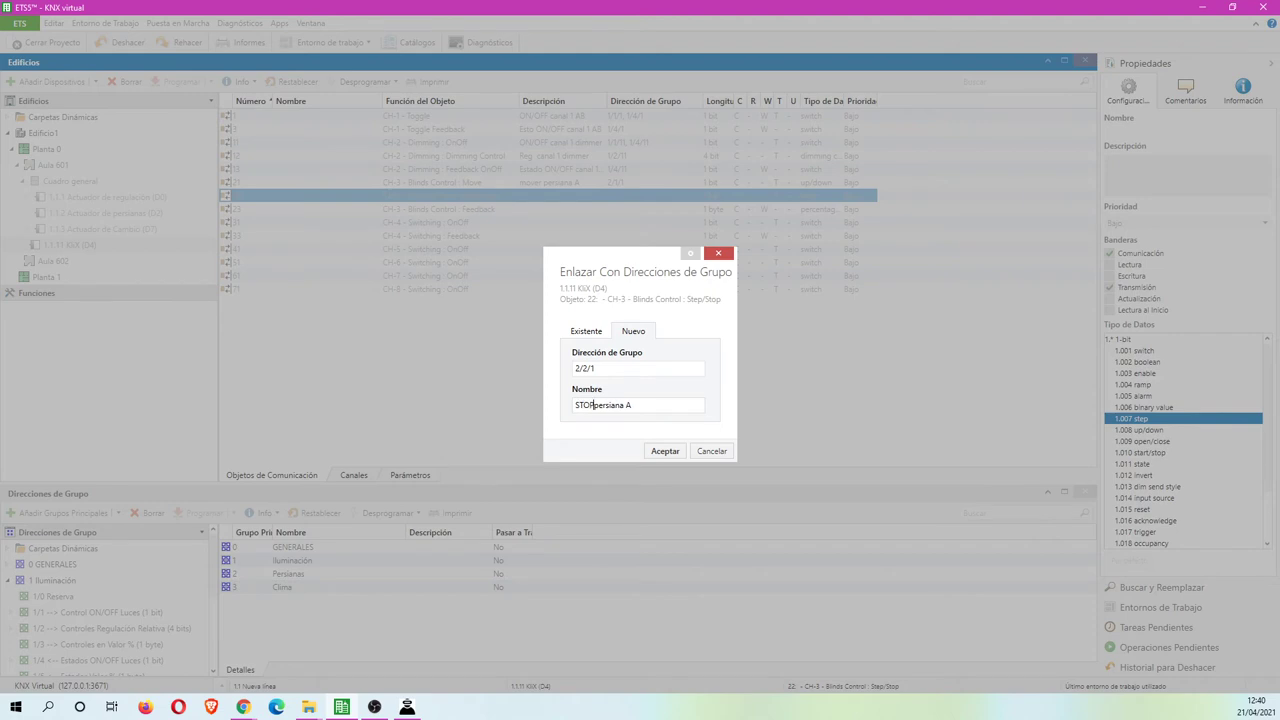
click(666, 451)
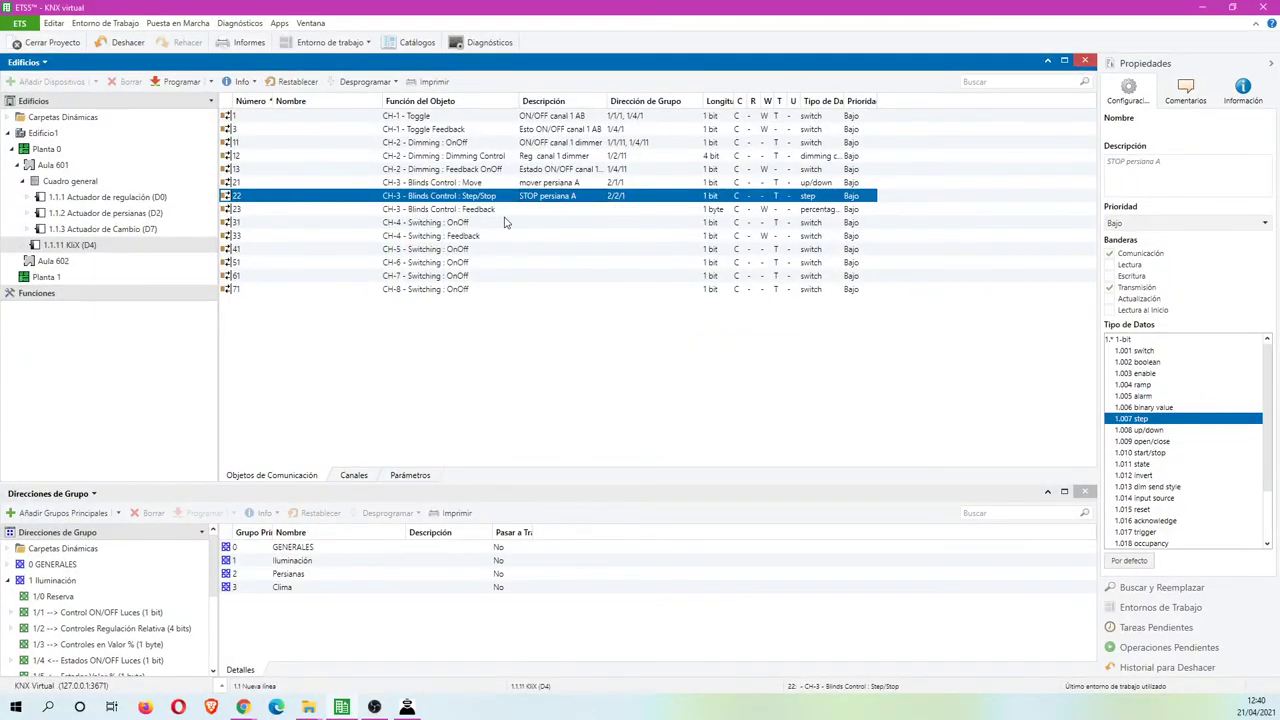
Link the CH-4 Switching OnOff object to a new group address 1/1/21 named ON/OFF luz general
click(505, 222)
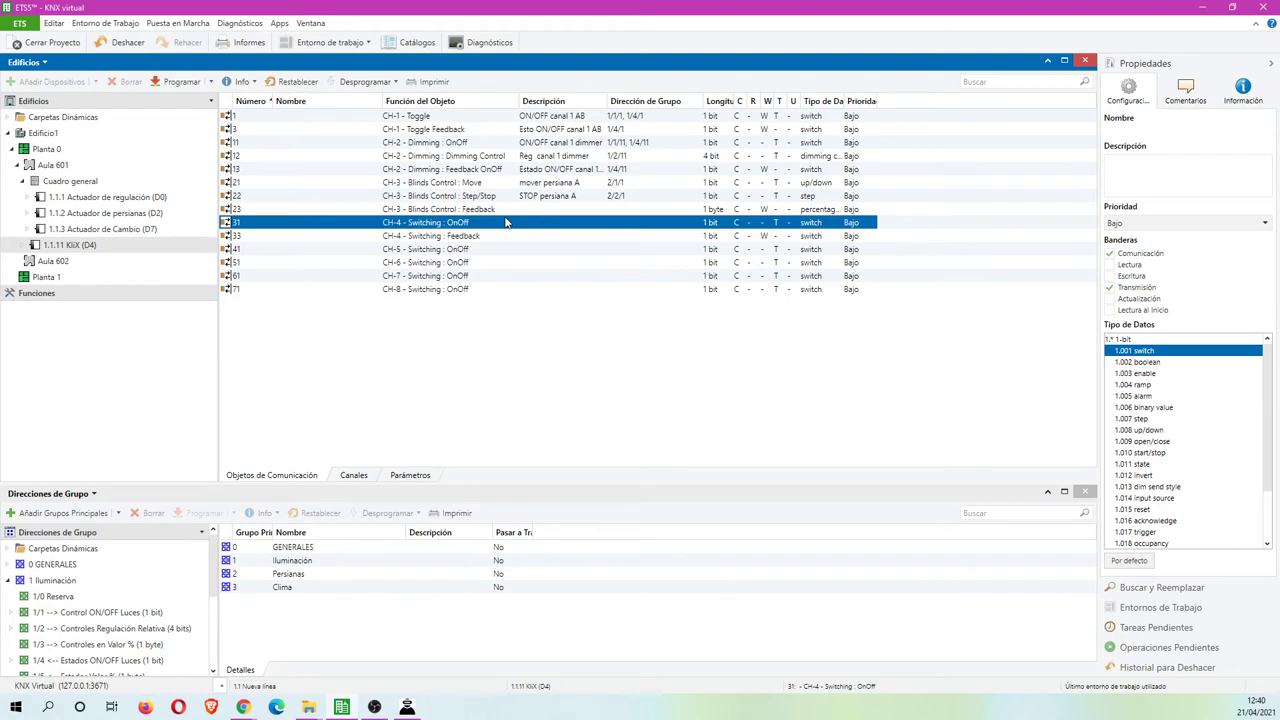
right_click(505, 222)
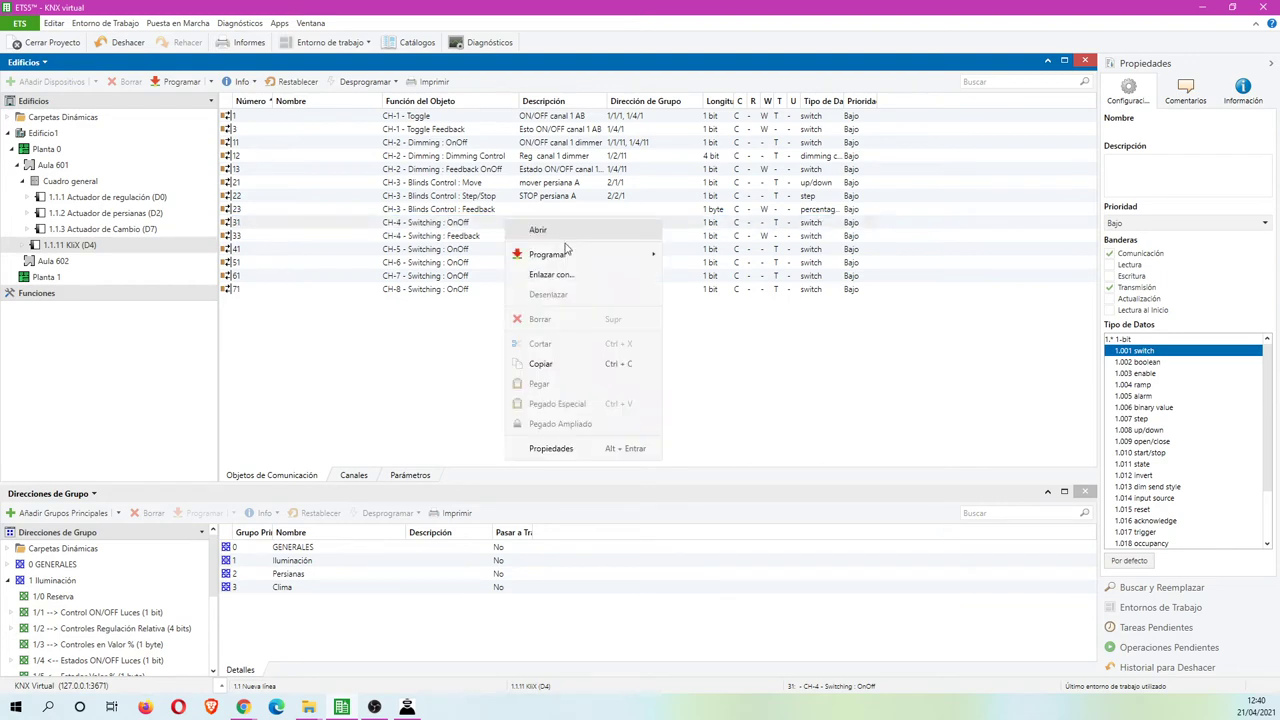
click(566, 276)
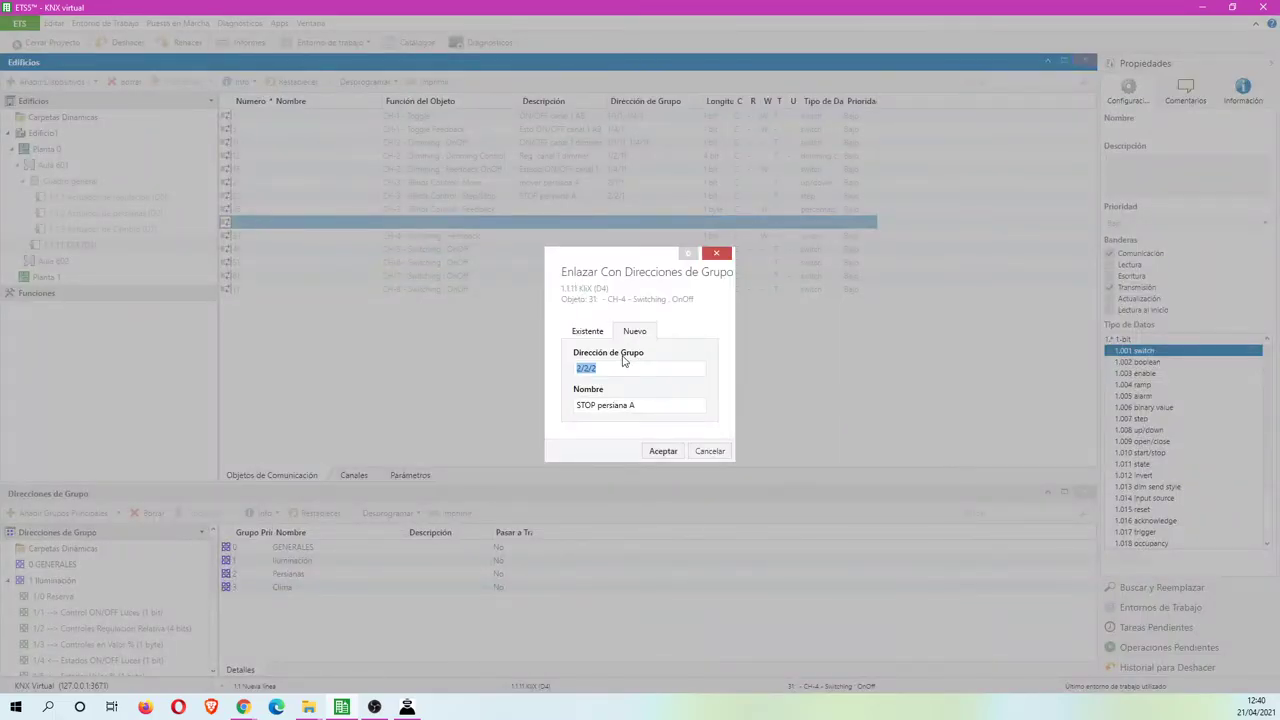
text(1/1/21)
drag(631, 406, 549, 416)
text(ON/OFF luz general)
click(668, 451)
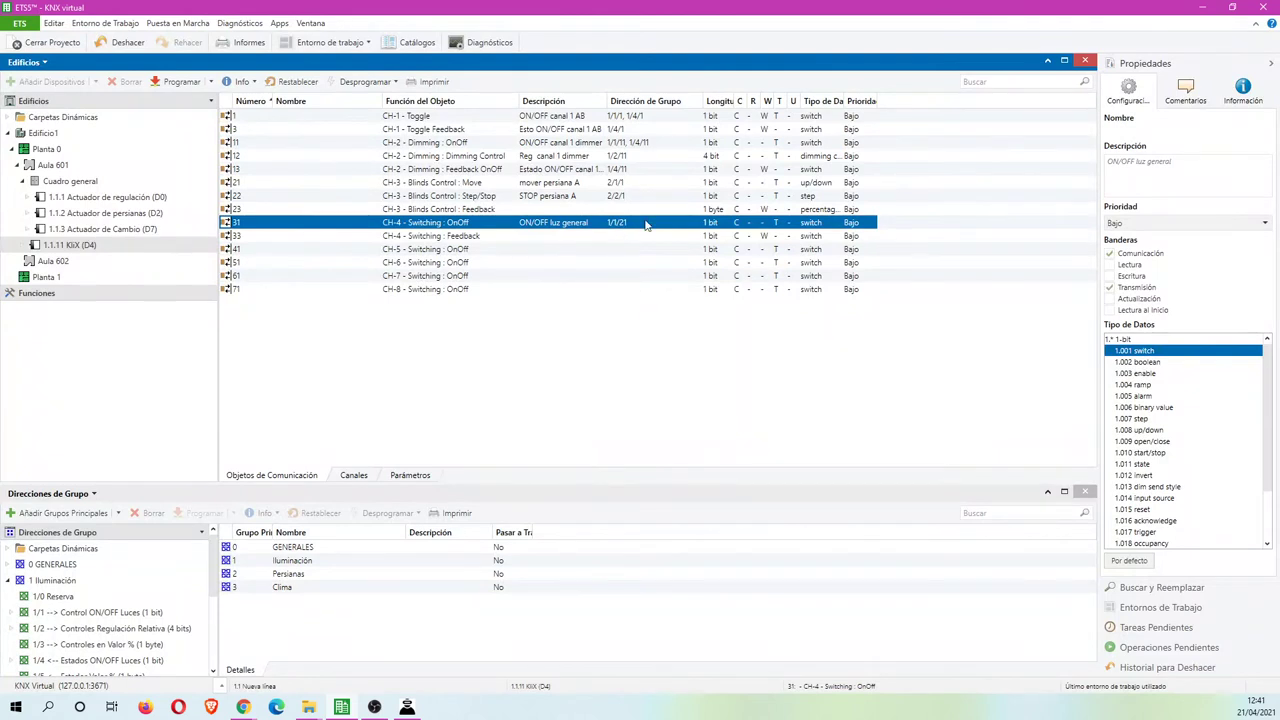
Link the existing status addresses 1/4/1 and 1/4/11 to both the CH-4 Switching OnOff and CH-4 Switching Feedback objects
click(11, 661)
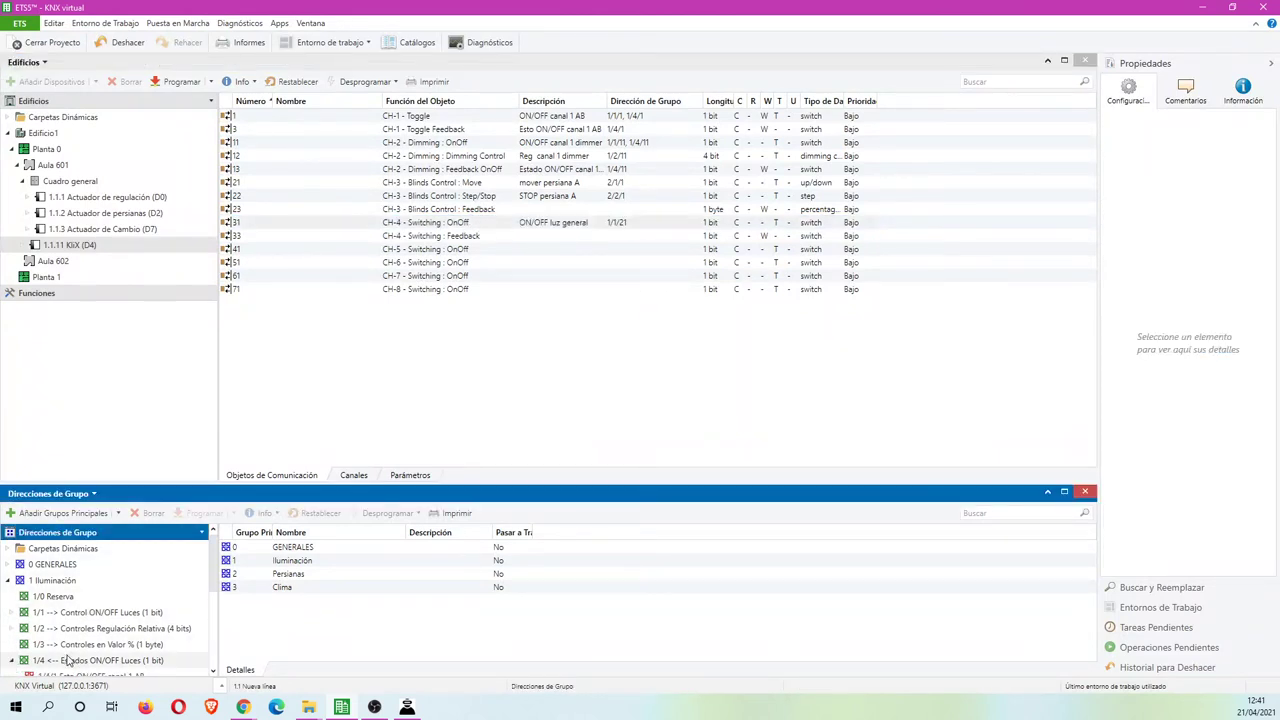
click(68, 661)
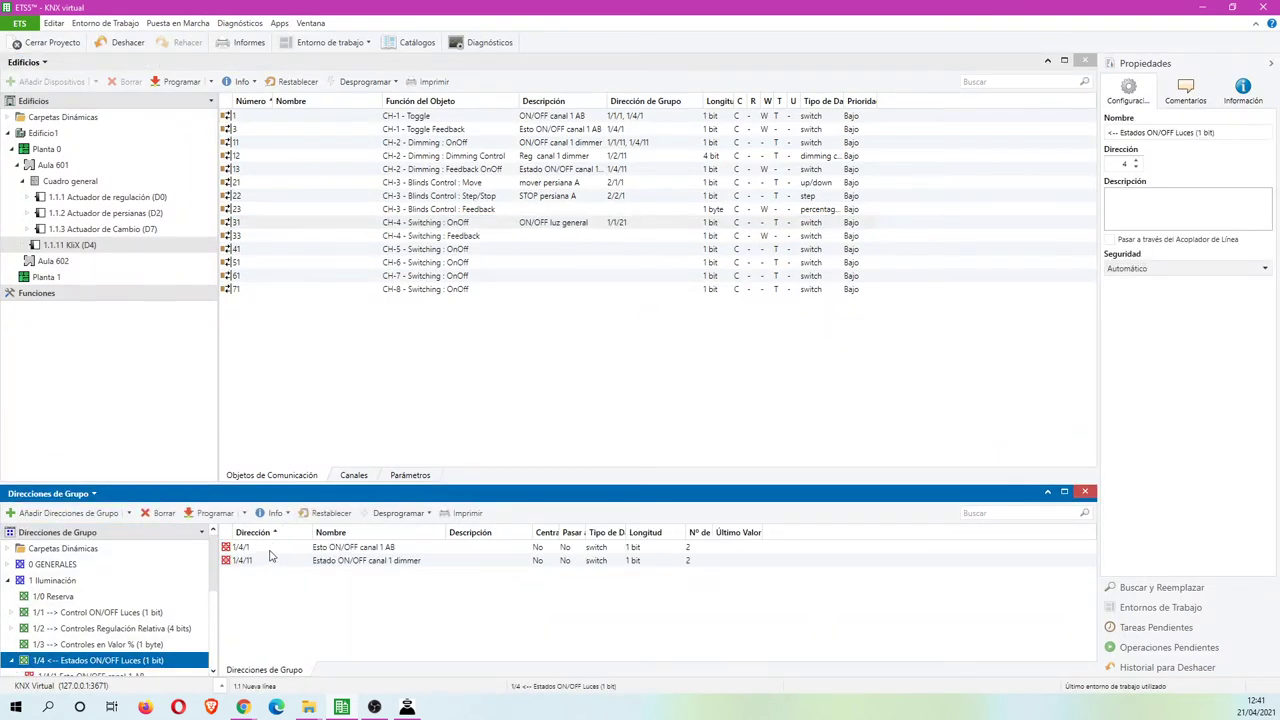
click(270, 550)
shift+click(273, 560)
drag(276, 548, 633, 227)
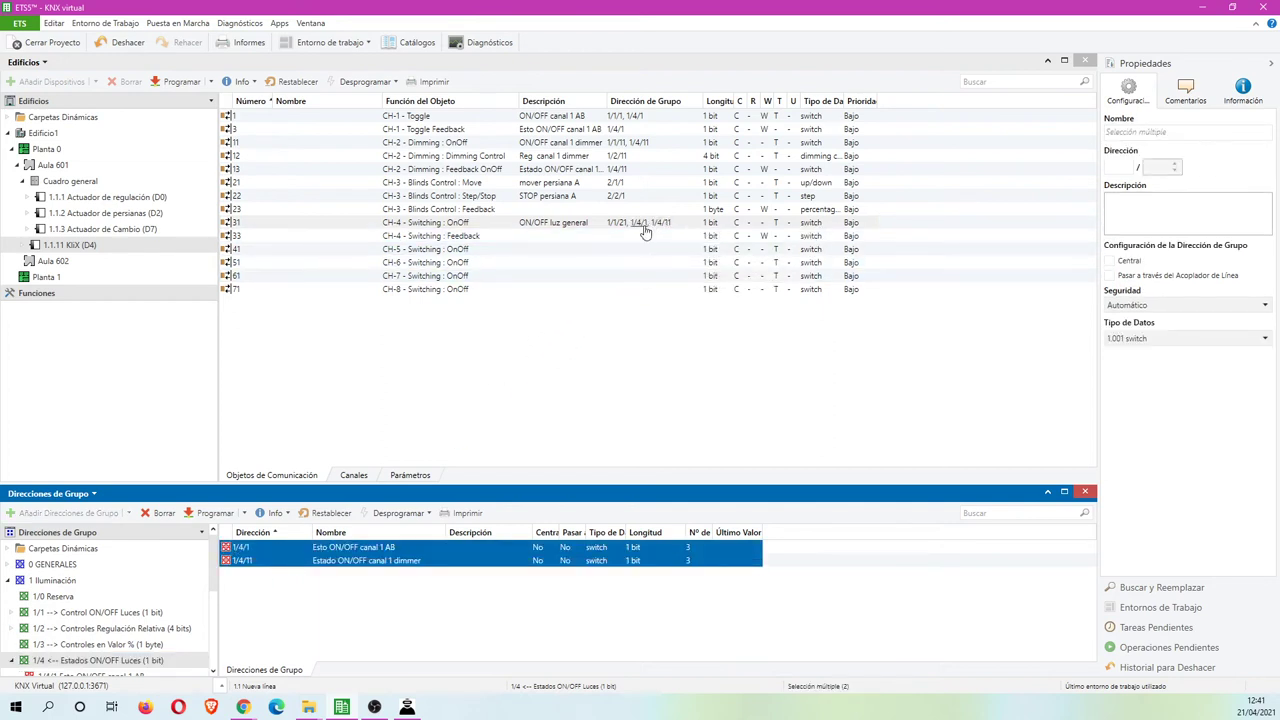
drag(290, 550, 558, 238)
On the dimming actuator D0, link CH-1 OnOff to existing group address 1/1/11 and CH-1 Dimming Control to 1/2/11
click(78, 201)
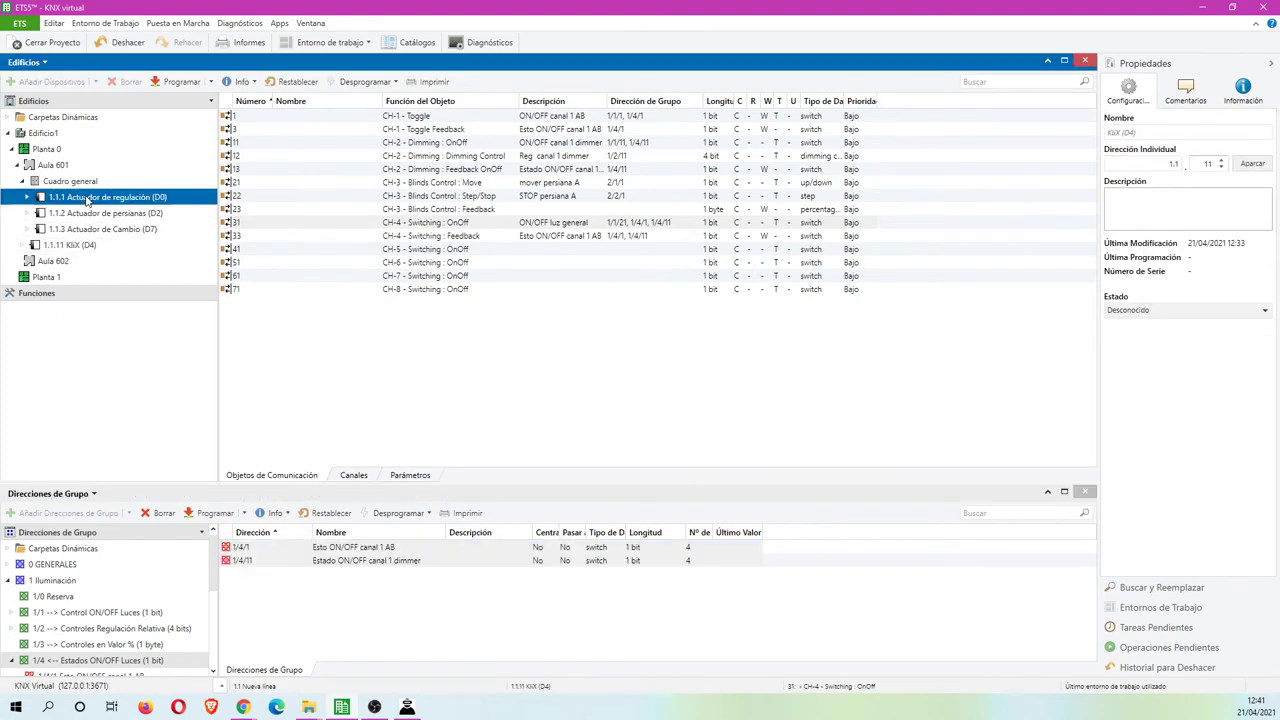
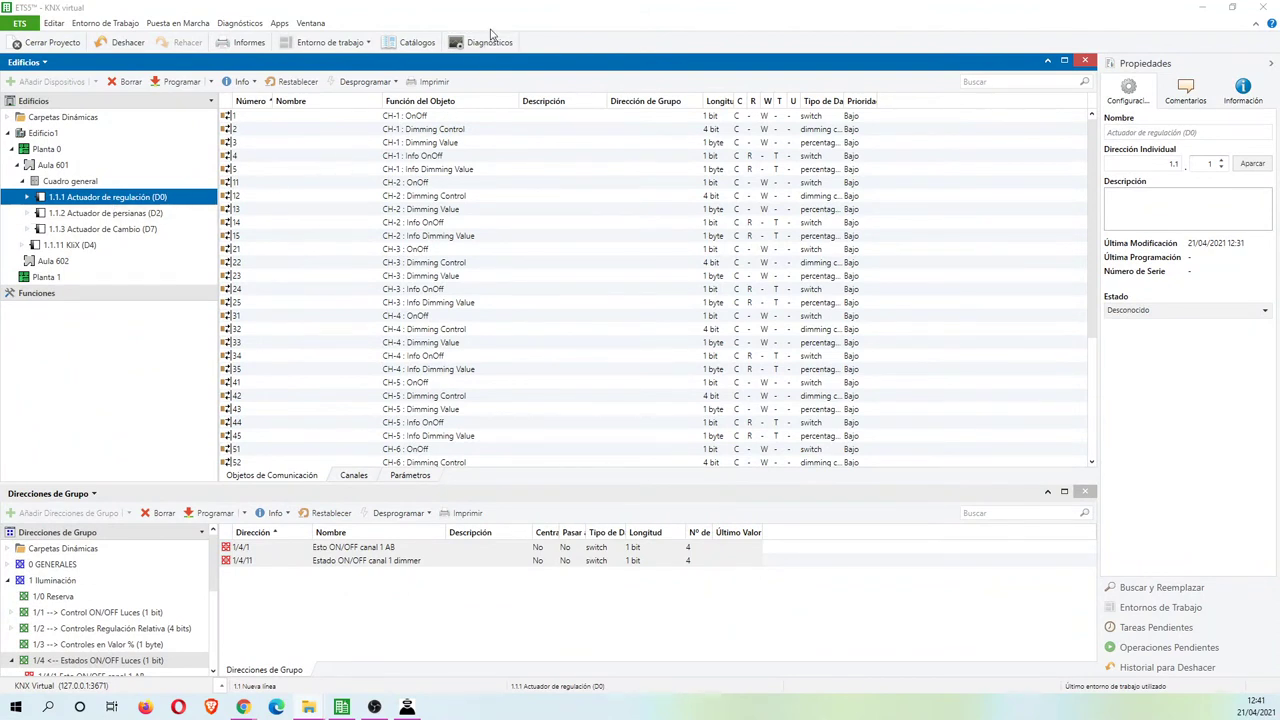
click(96, 613)
click(284, 550)
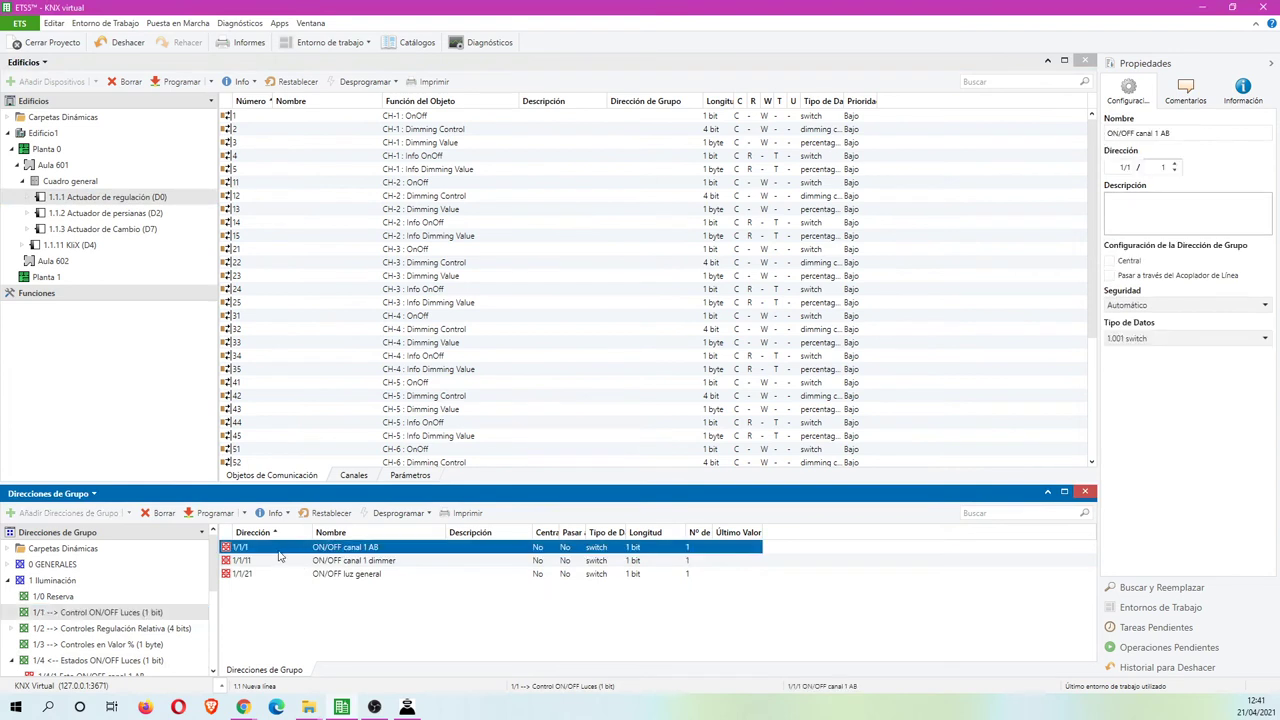
click(277, 562)
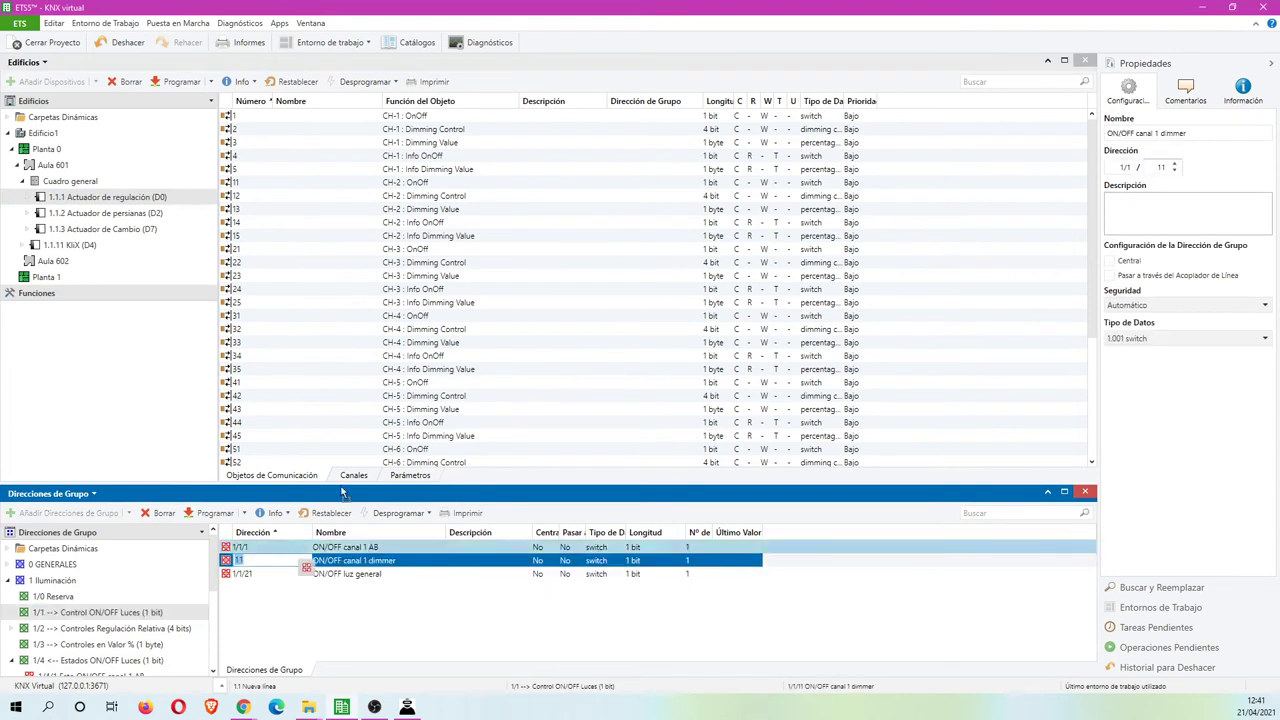
drag(277, 562, 478, 117)
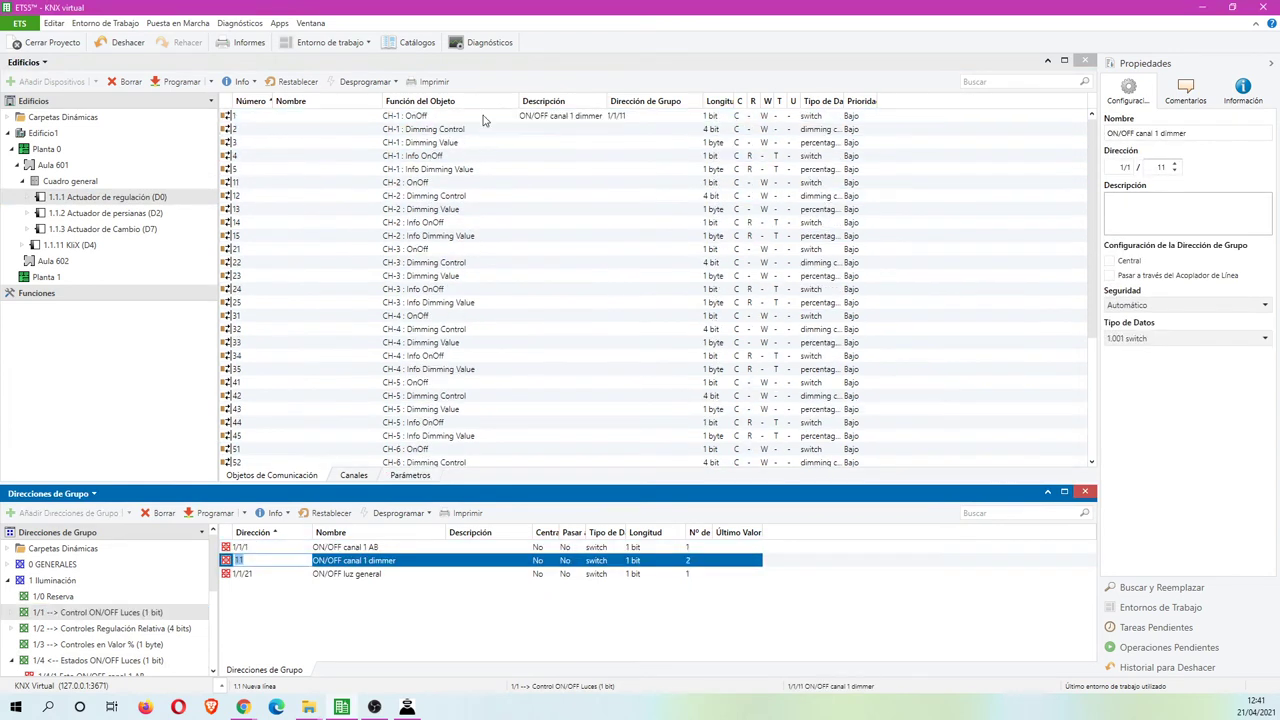
click(100, 628)
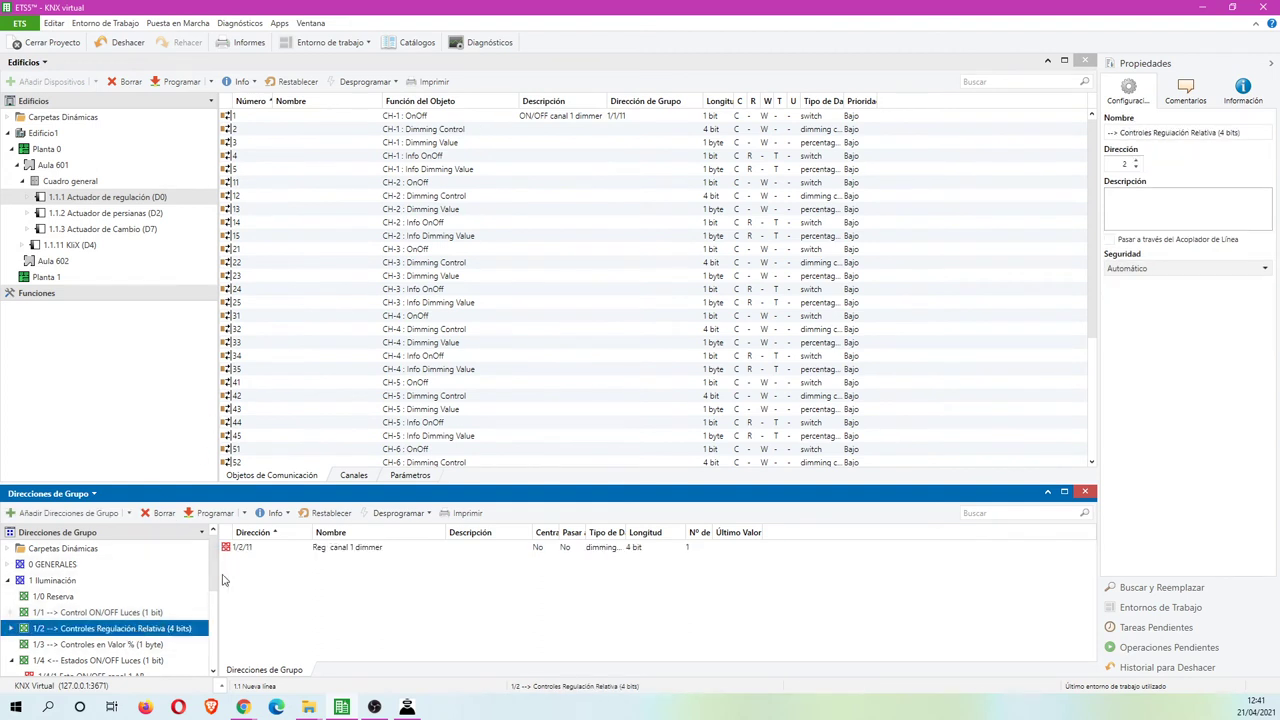
drag(262, 552, 530, 130)
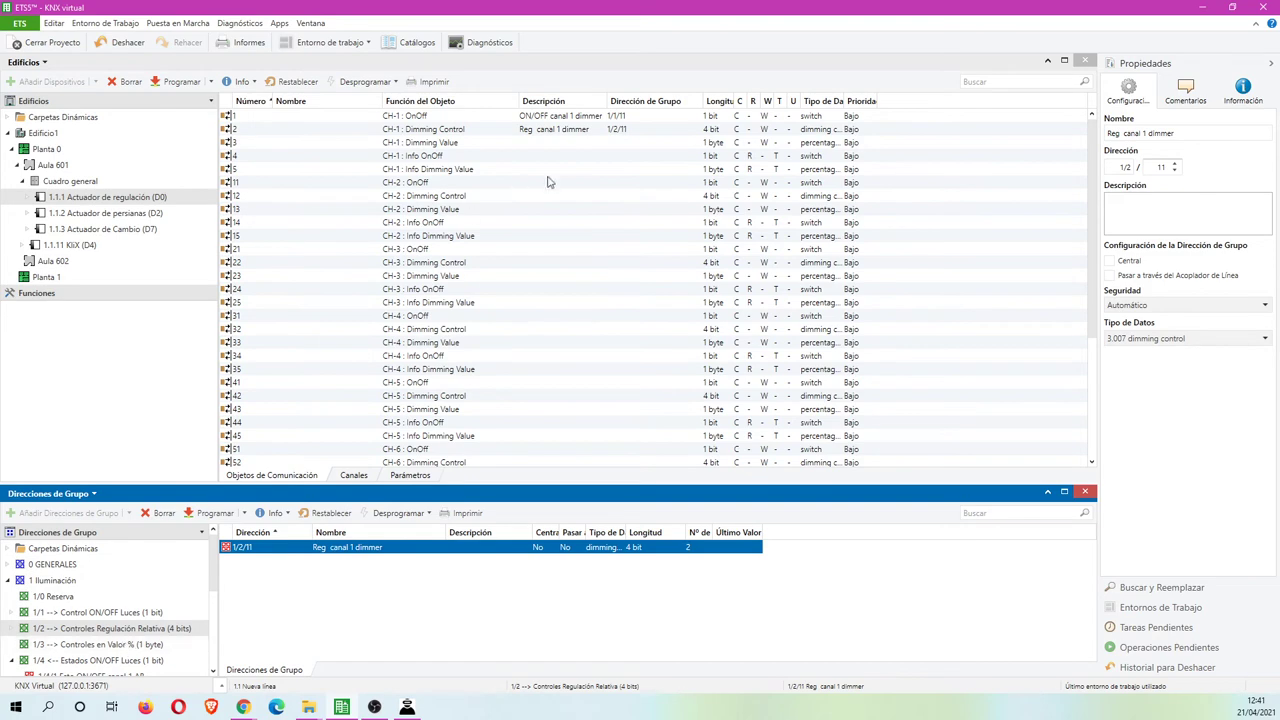
Link the D0 actuator's CH-1 Dimming Value object to a new group address 1/3/11 named Valor % dimmer canal 1
right_click(590, 148)
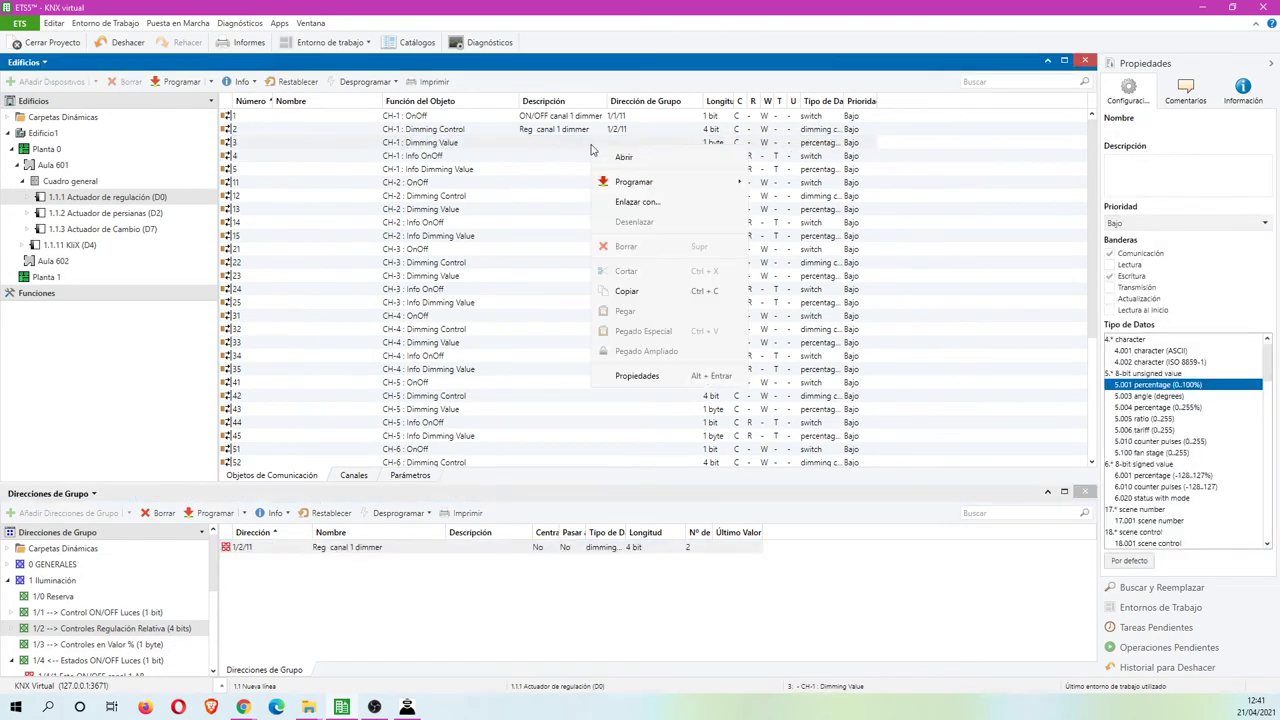
click(636, 202)
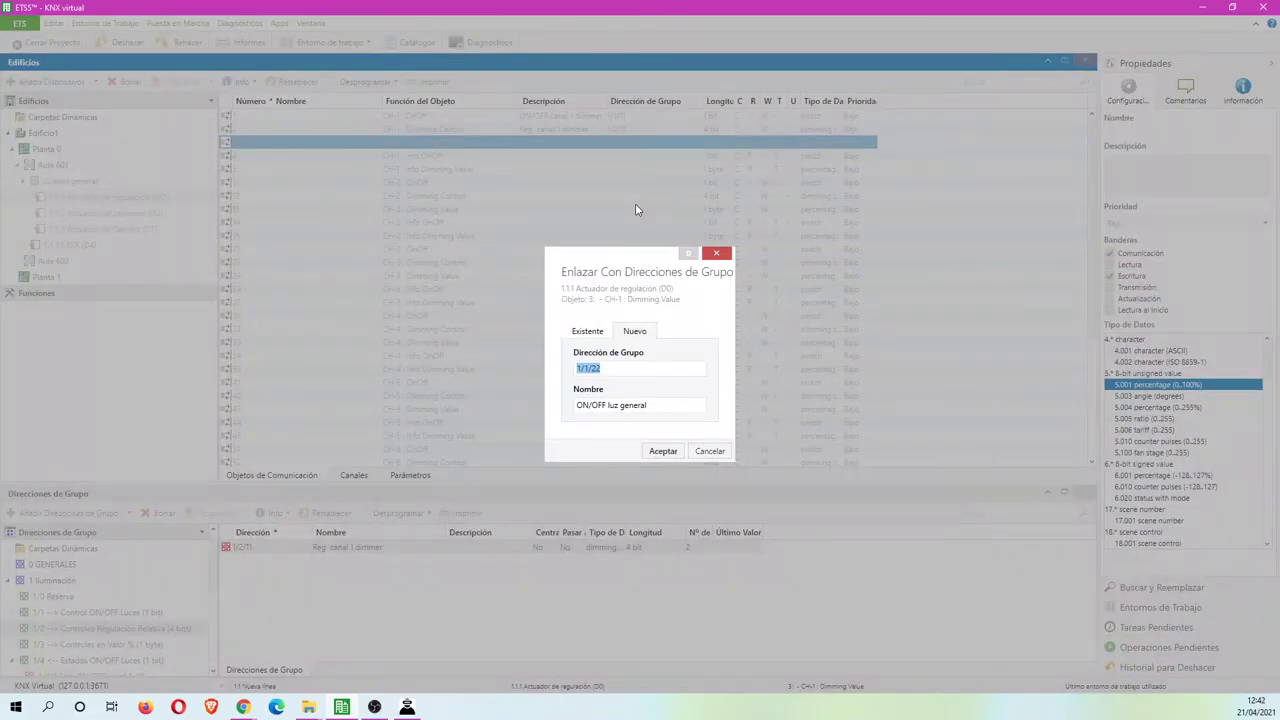
text(1/3/11)
drag(653, 412, 499, 430)
text(Va)
key(ctrl+shift+Left)
key(ctrl+shift+Left)
key(ctrl+shift+Left)
key(ctrl+shift+Left)
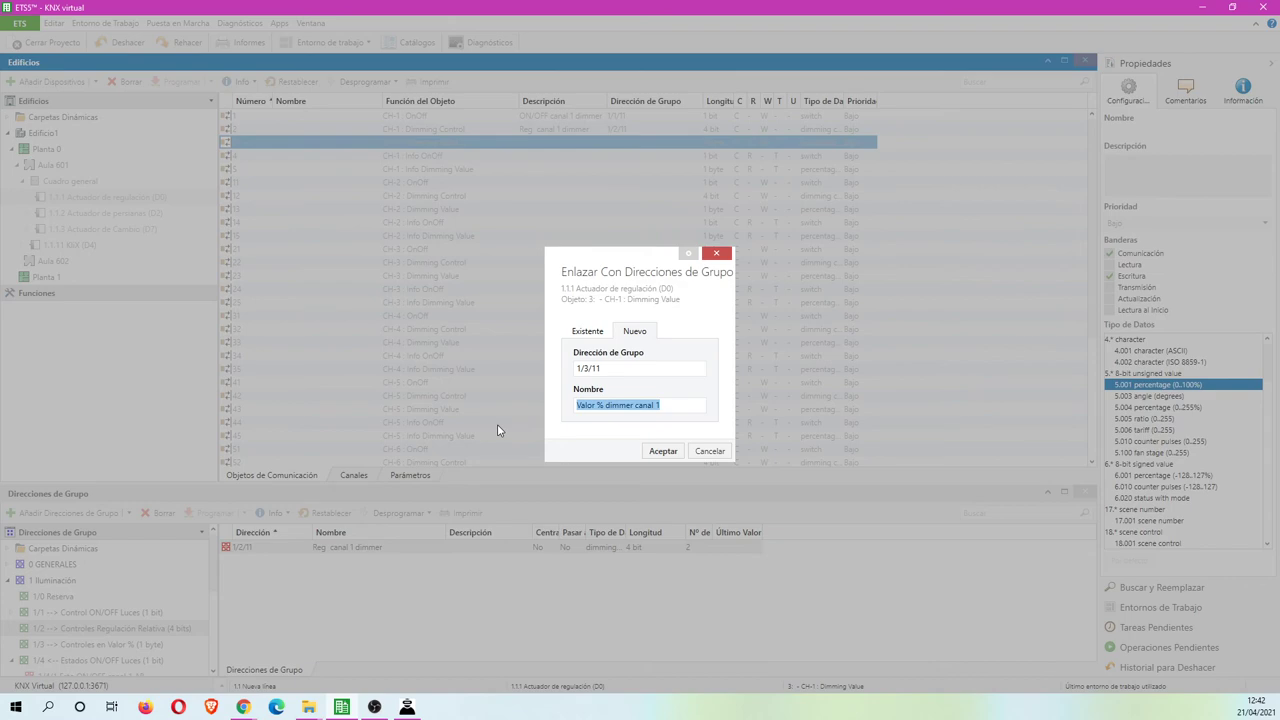
click(663, 451)
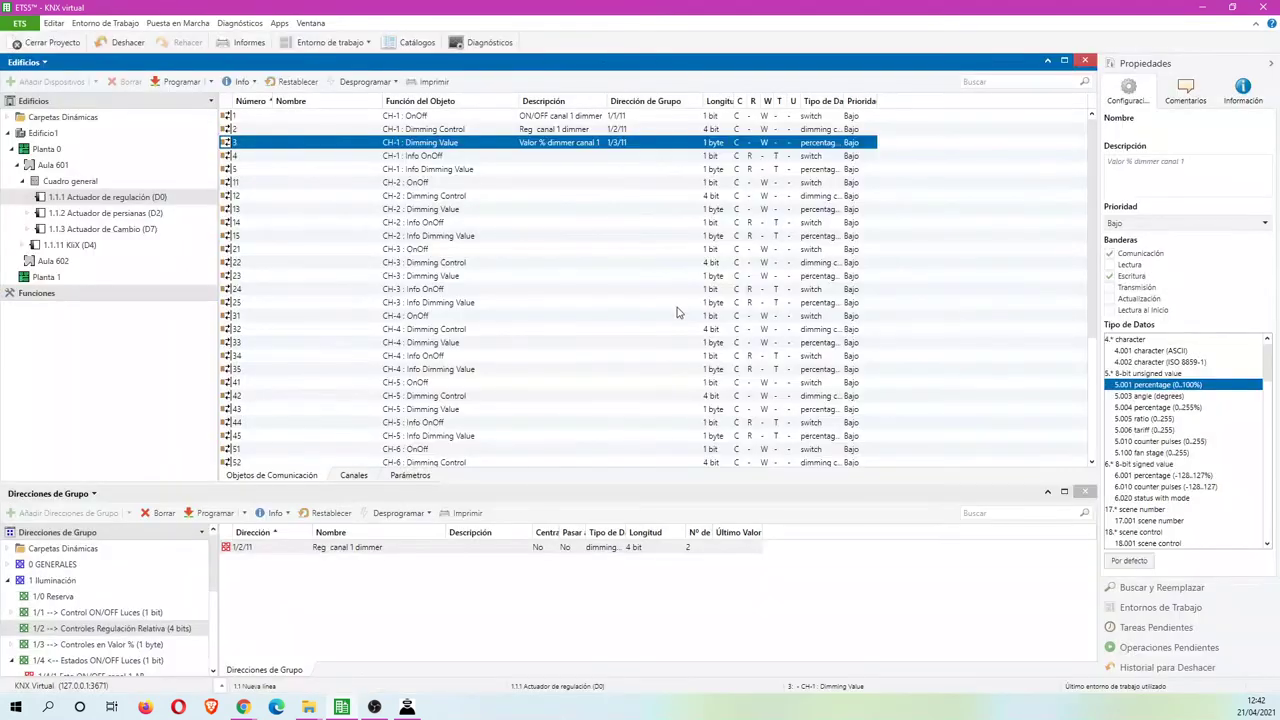
Link the D0 actuator's CH-1 Info OnOff object to the existing group address 1/4/11 Estado ON/OFF canal 1 dimmer
right_click(596, 157)
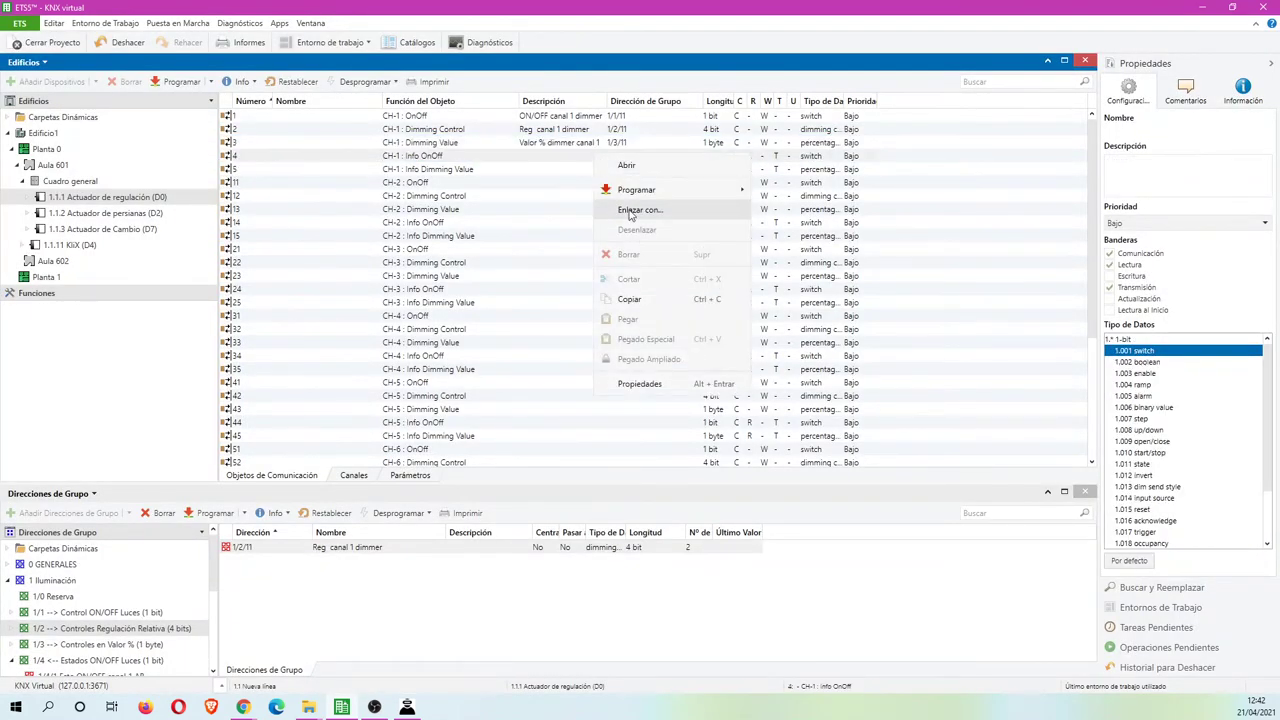
click(648, 214)
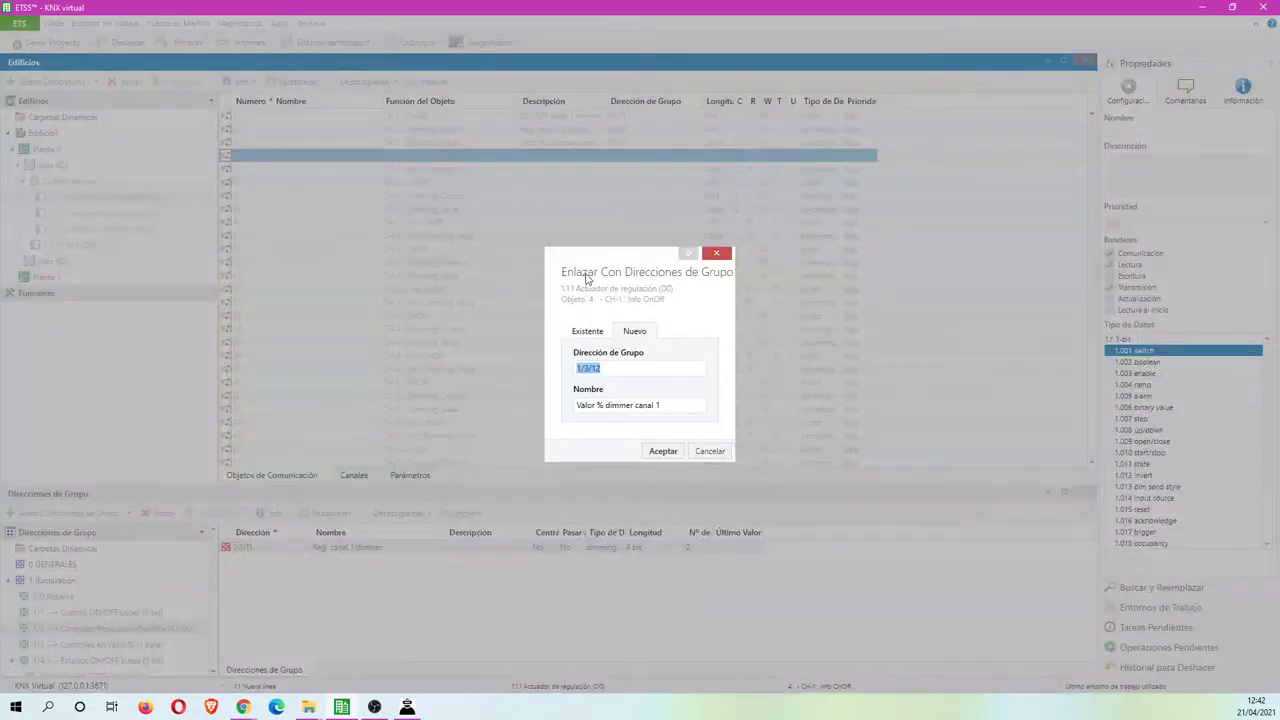
key(BackSpace)
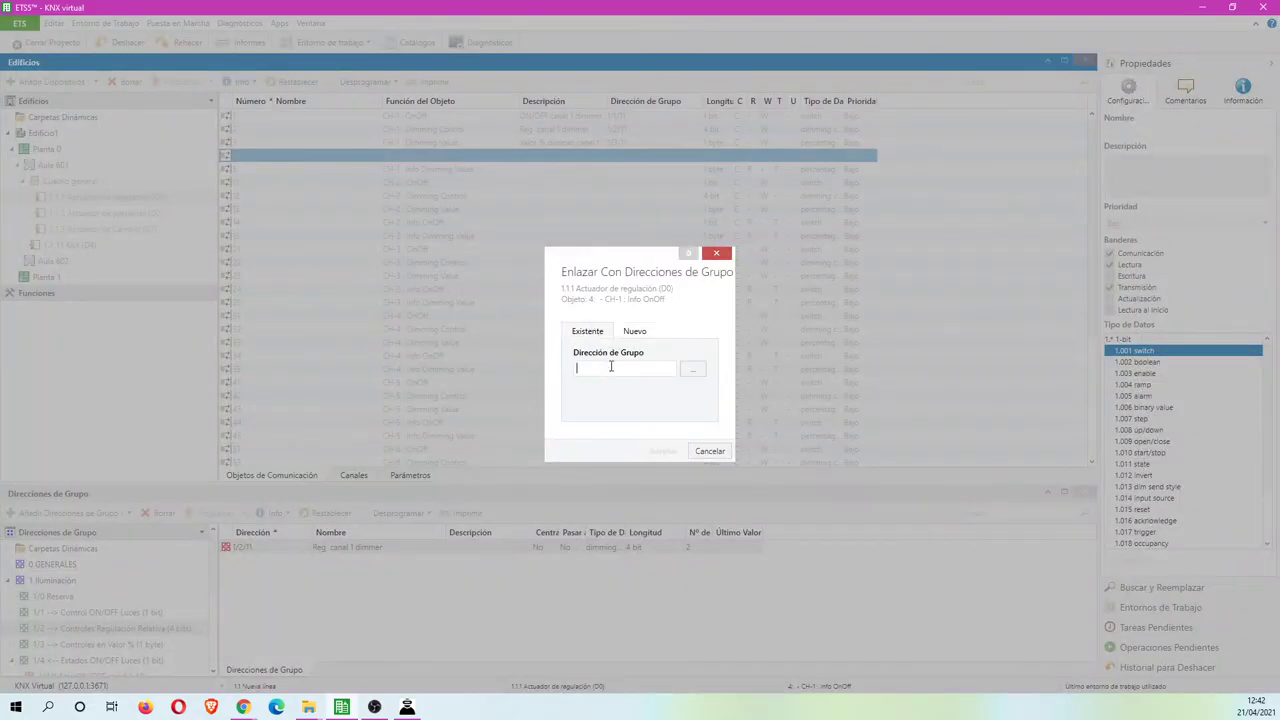
click(692, 369)
click(540, 323)
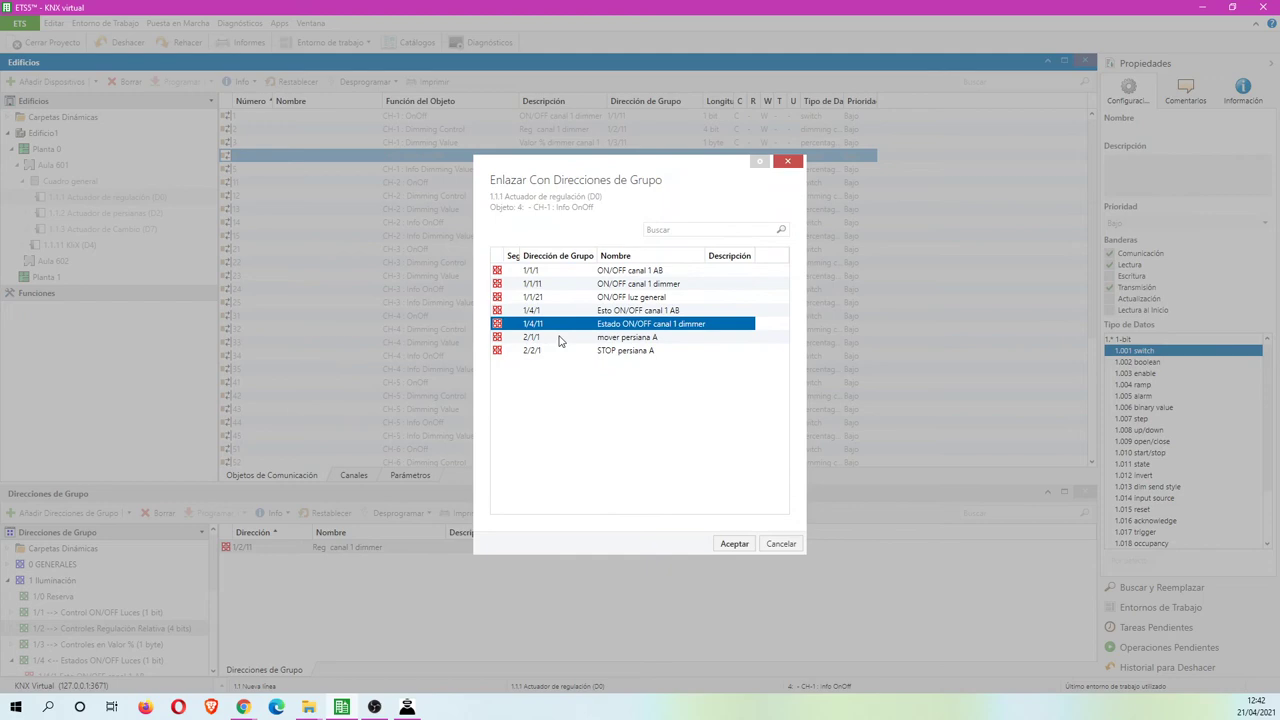
click(738, 543)
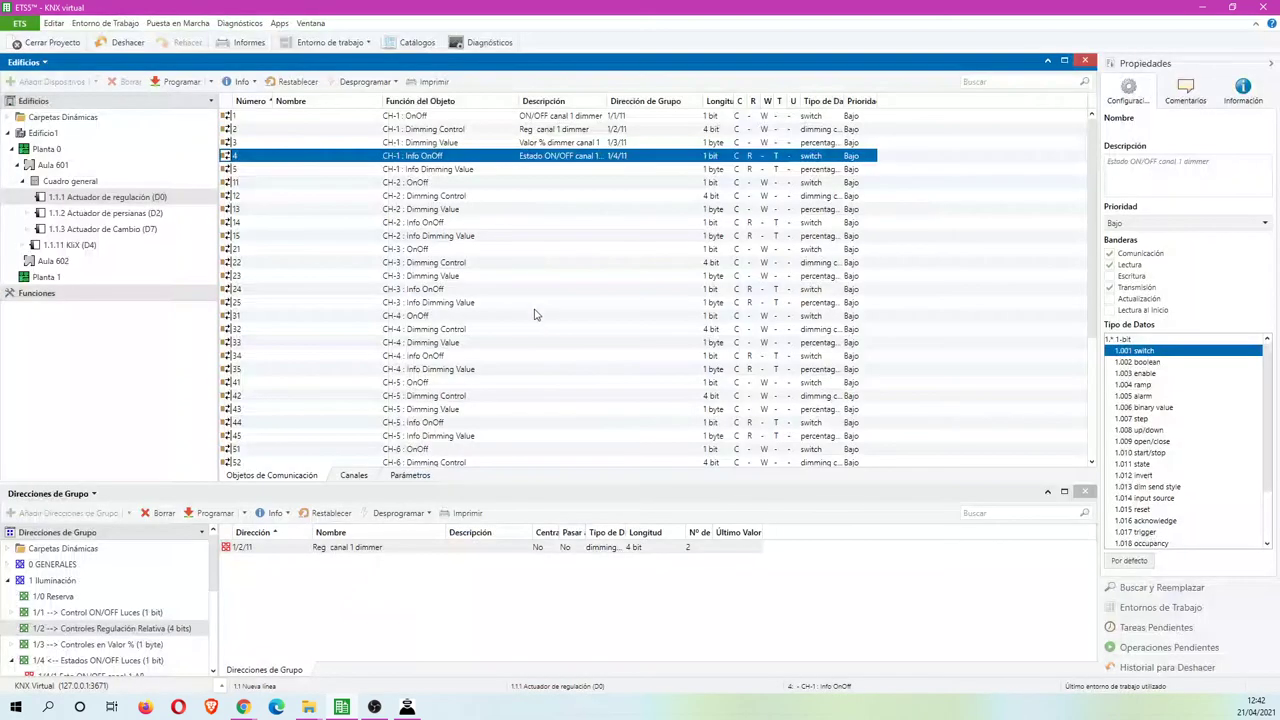
Link the D0 actuator's CH-1 Info Dimming Value object to a new group address 1/5/11 named Estado Valor % dimmer canal 1
right_click(573, 177)
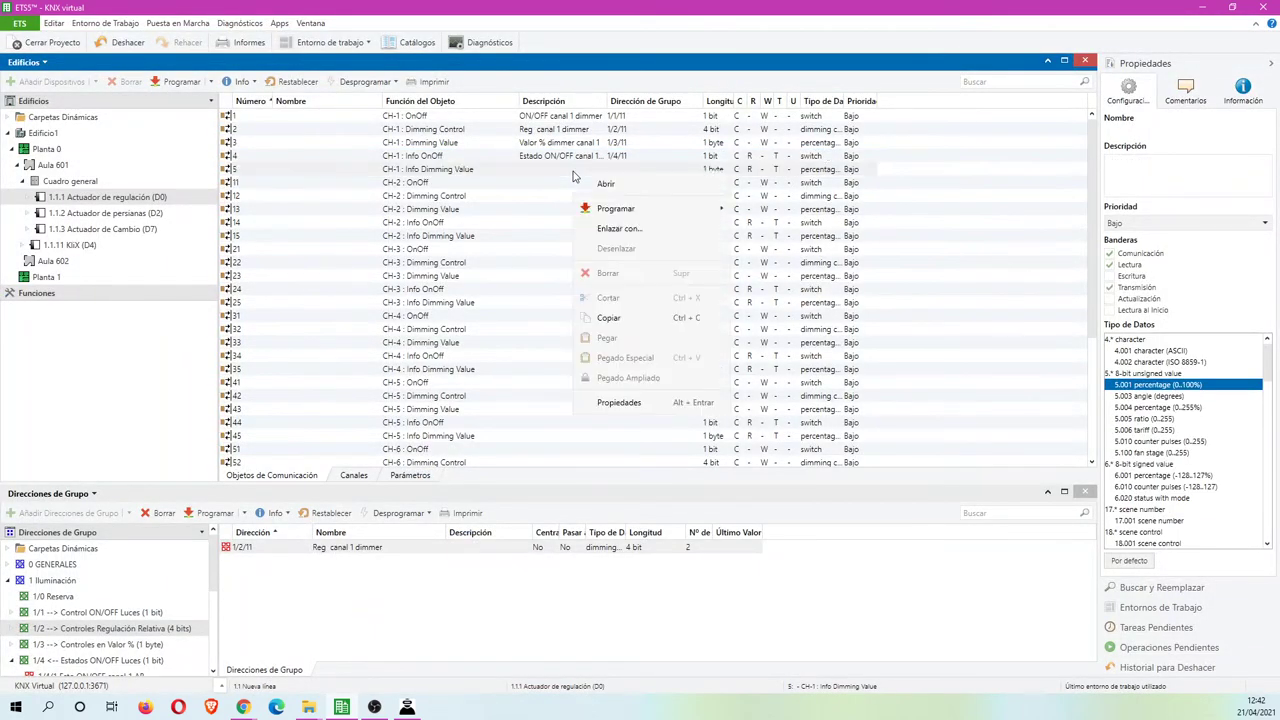
click(619, 228)
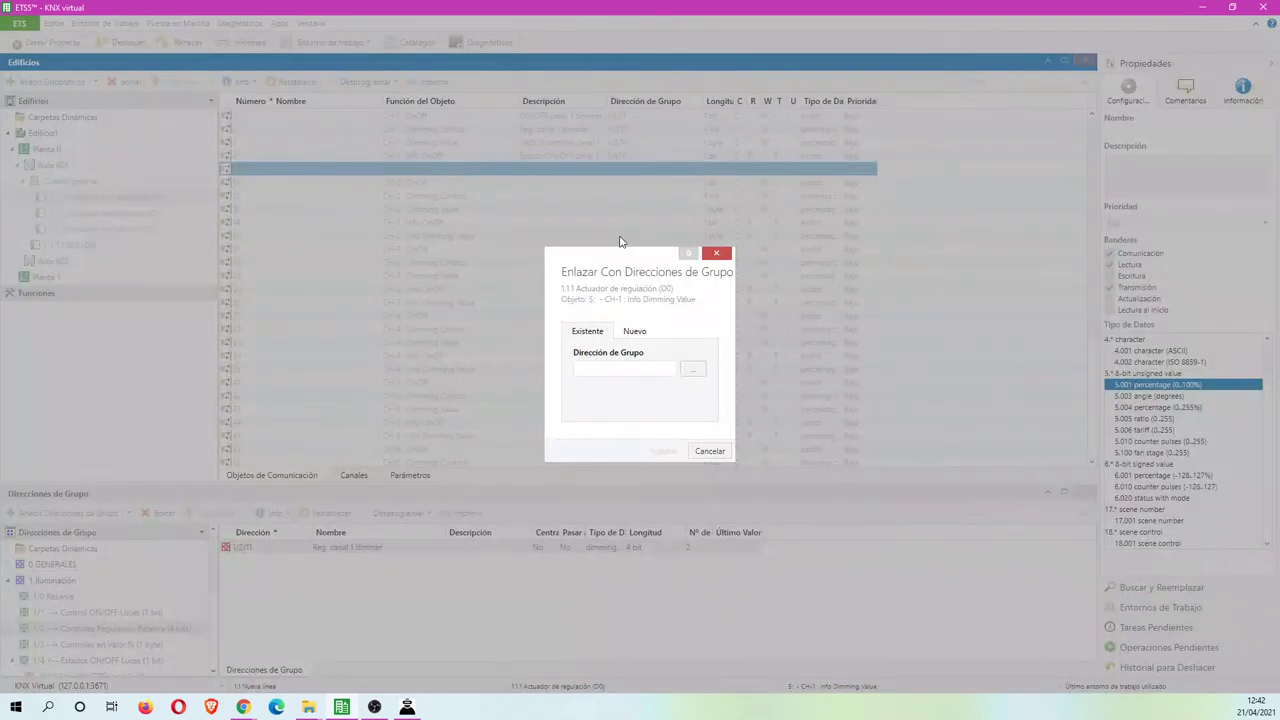
click(632, 335)
text(1/5/11)
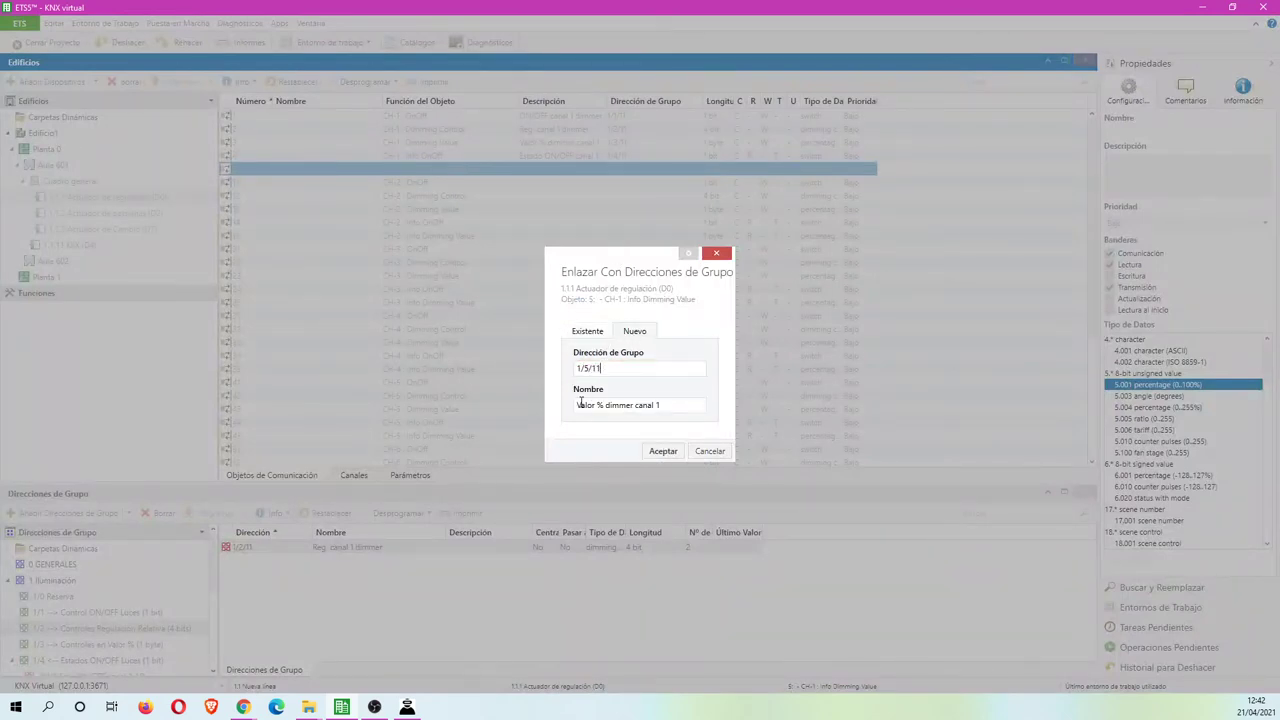
click(577, 405)
text(Estado)
click(663, 451)
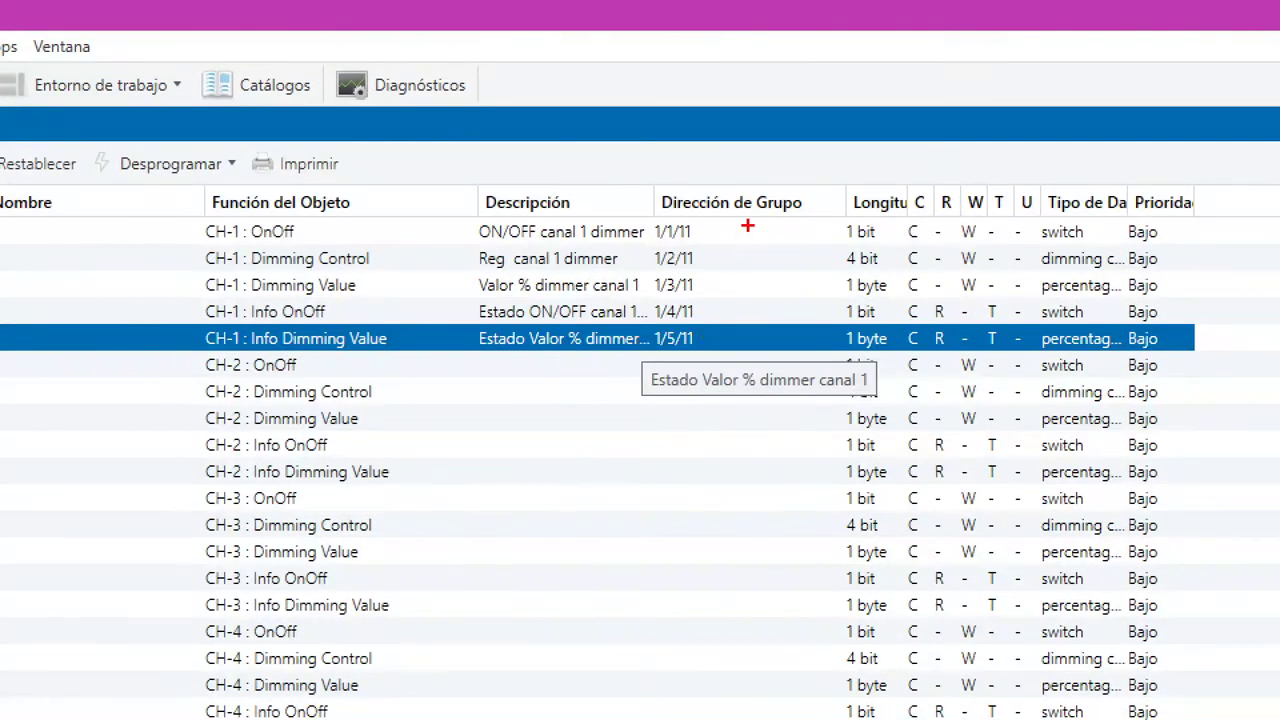
mouse_move(724, 183)
mouse_down()
mouse_move(552, 208)
mouse_move(514, 375)
mouse_move(722, 370)
mouse_move(667, 128)
mouse_move(462, 210)
mouse_up()
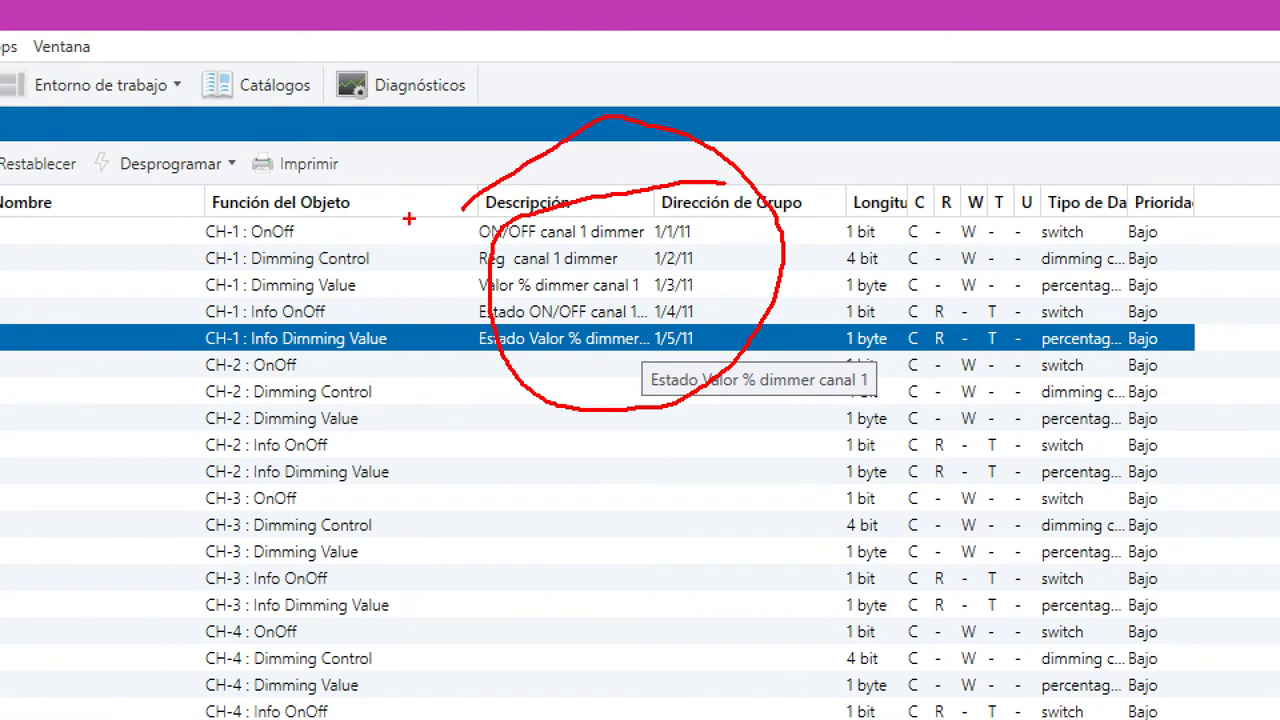
drag(652, 238, 698, 237)
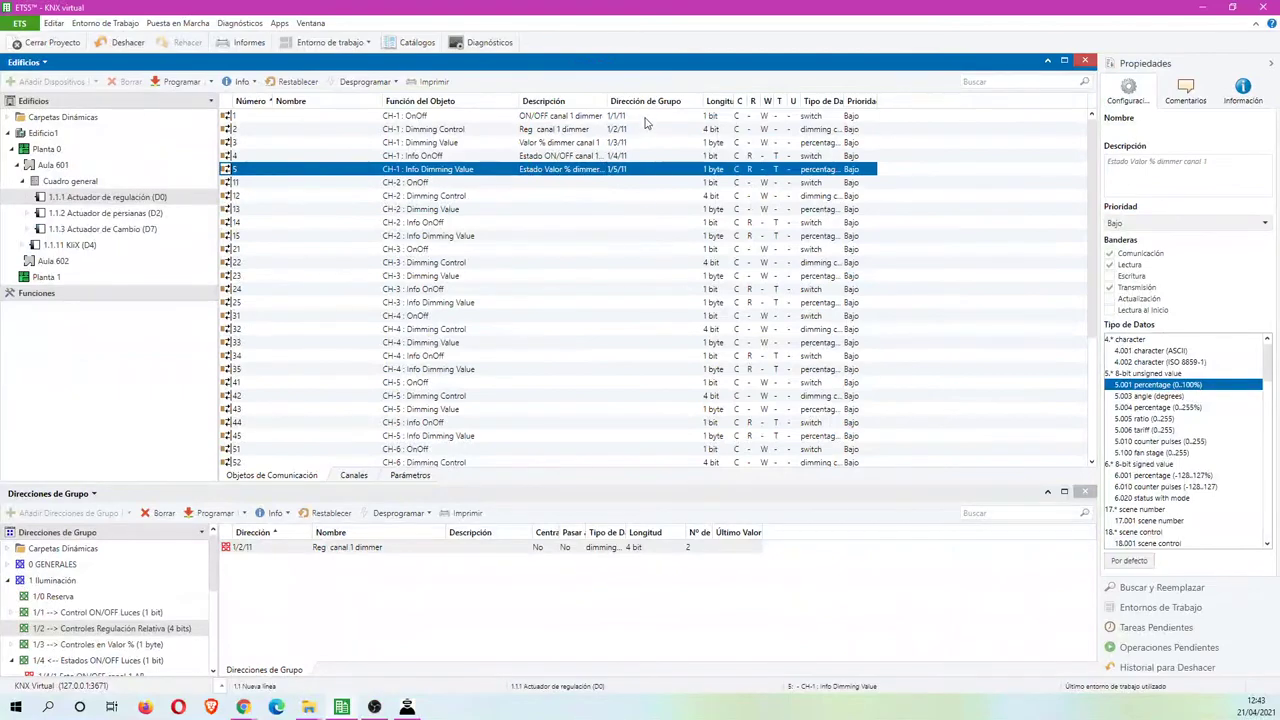
click(735, 235)
Link the dimming actuator D0's CH-1 OnOff object additionally to the existing group address 1/1/21 ON/OFF luz general
right_click(647, 118)
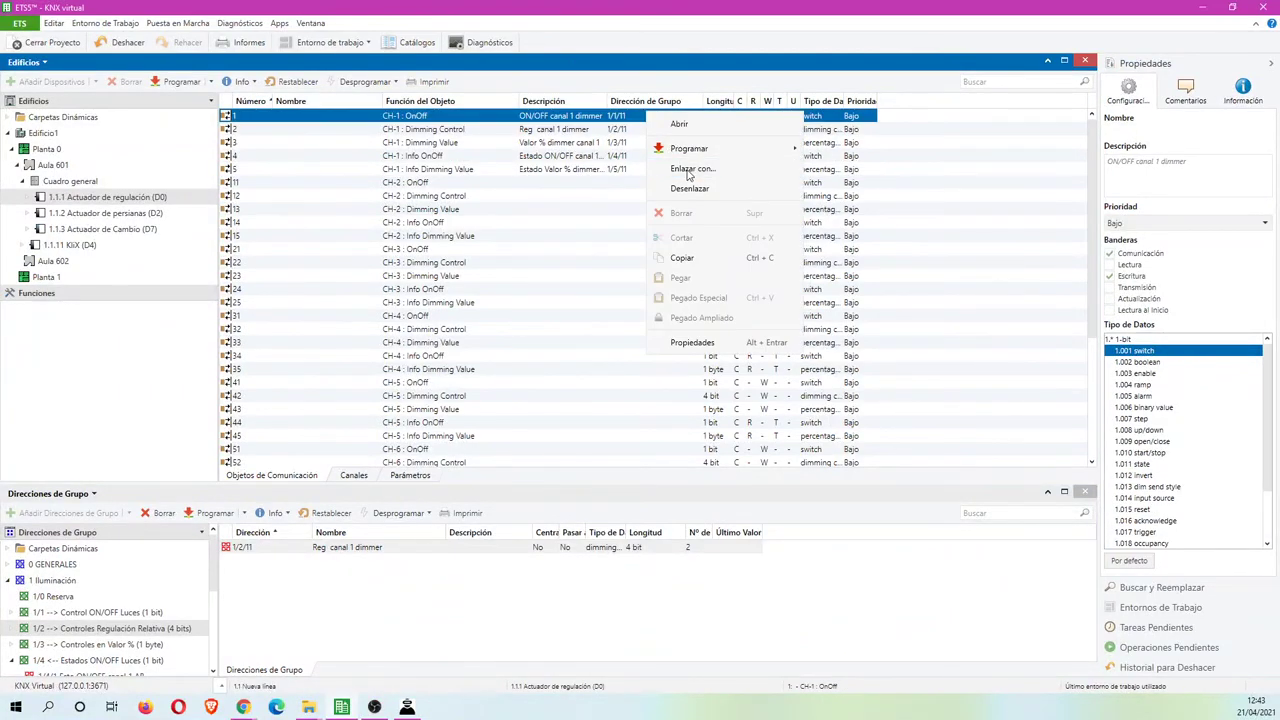
click(684, 170)
click(599, 333)
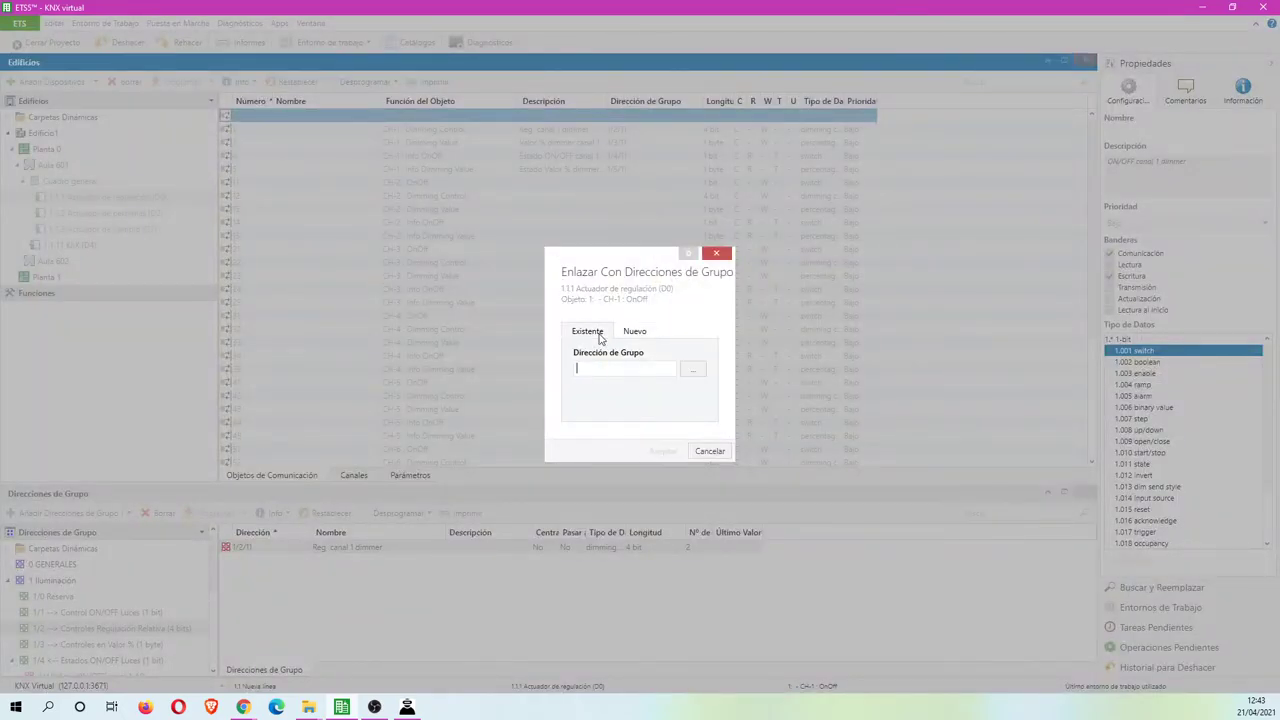
click(692, 370)
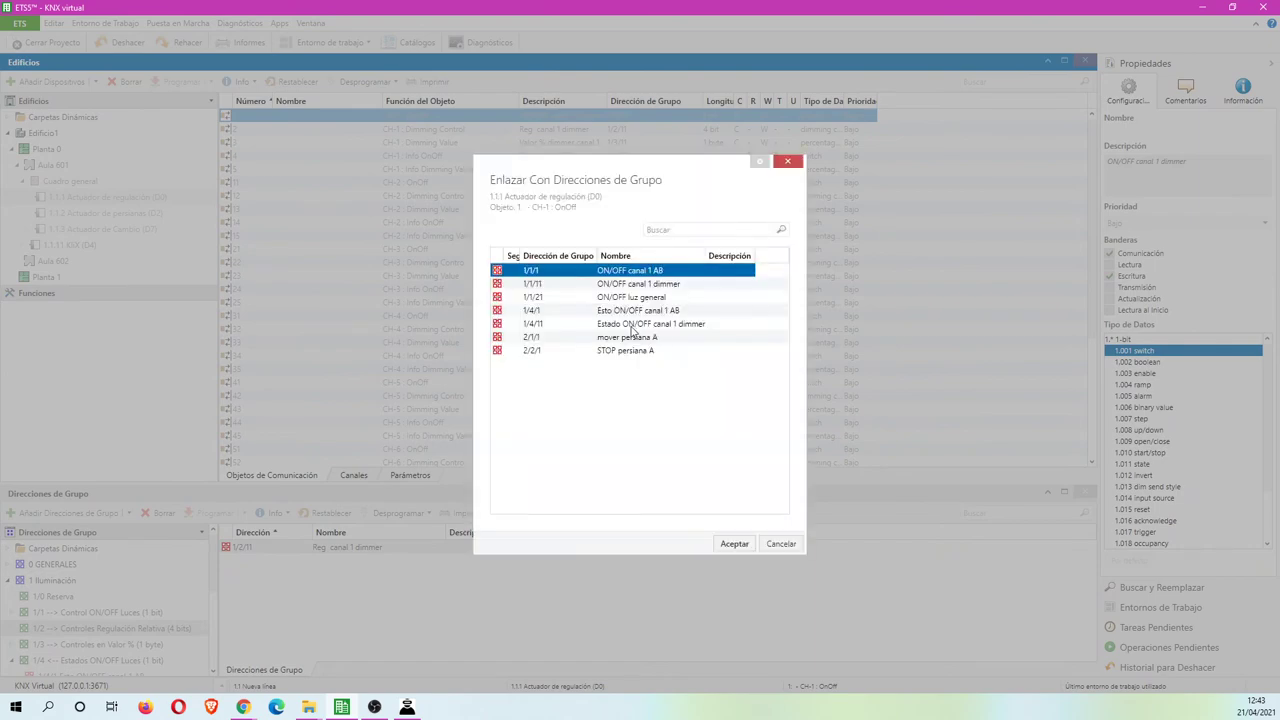
click(632, 298)
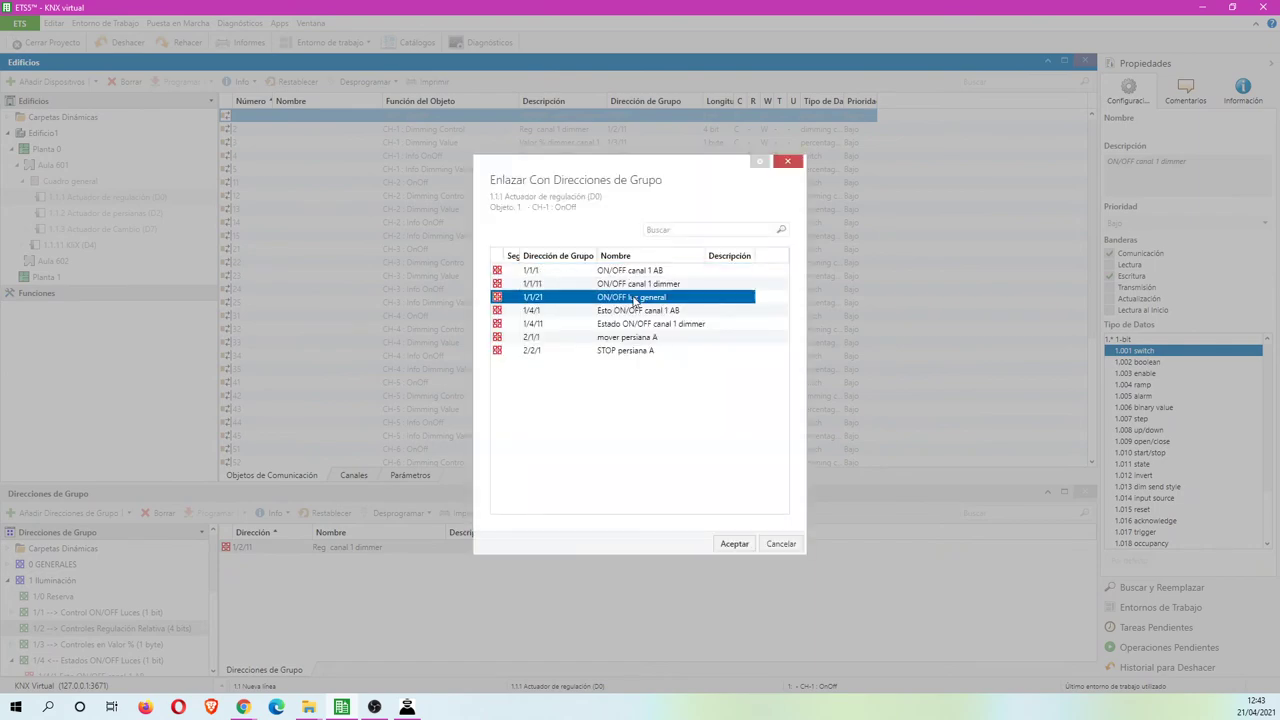
click(738, 545)
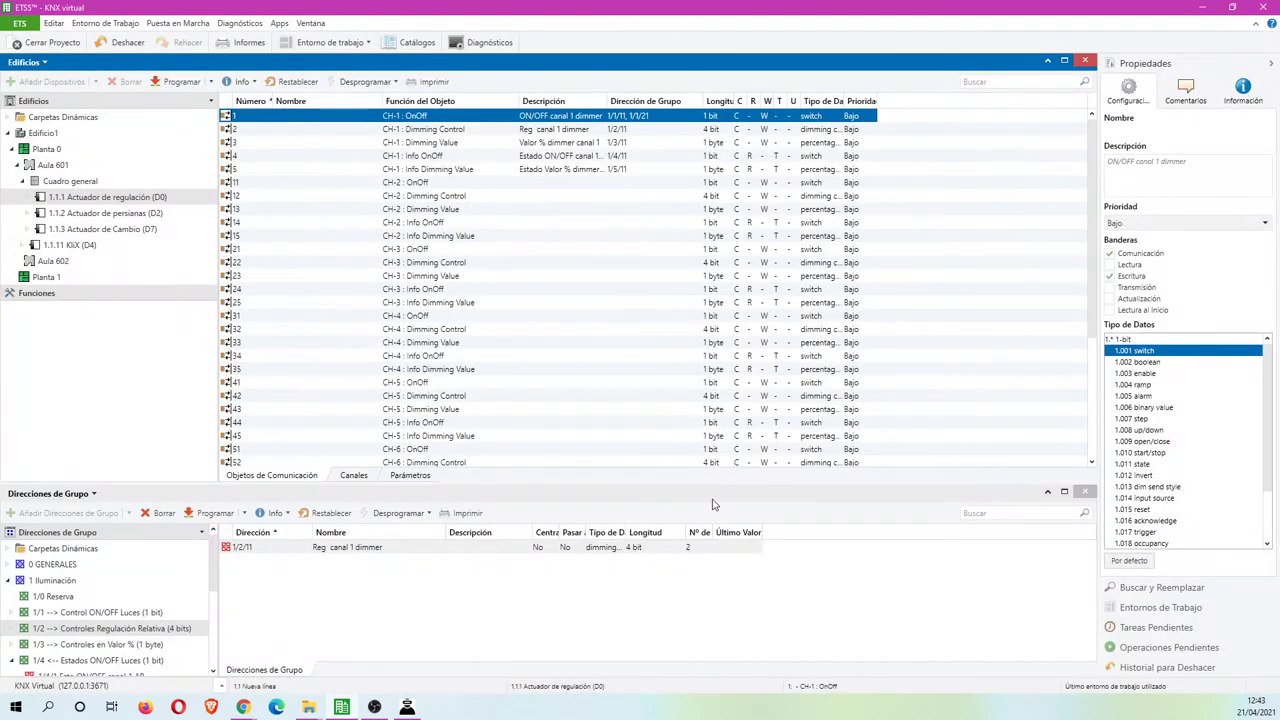
Link the switching actuator D7's CH-1 OnOff object to the existing group address 1/1/1 ON/OFF canal 1 AB
click(100, 229)
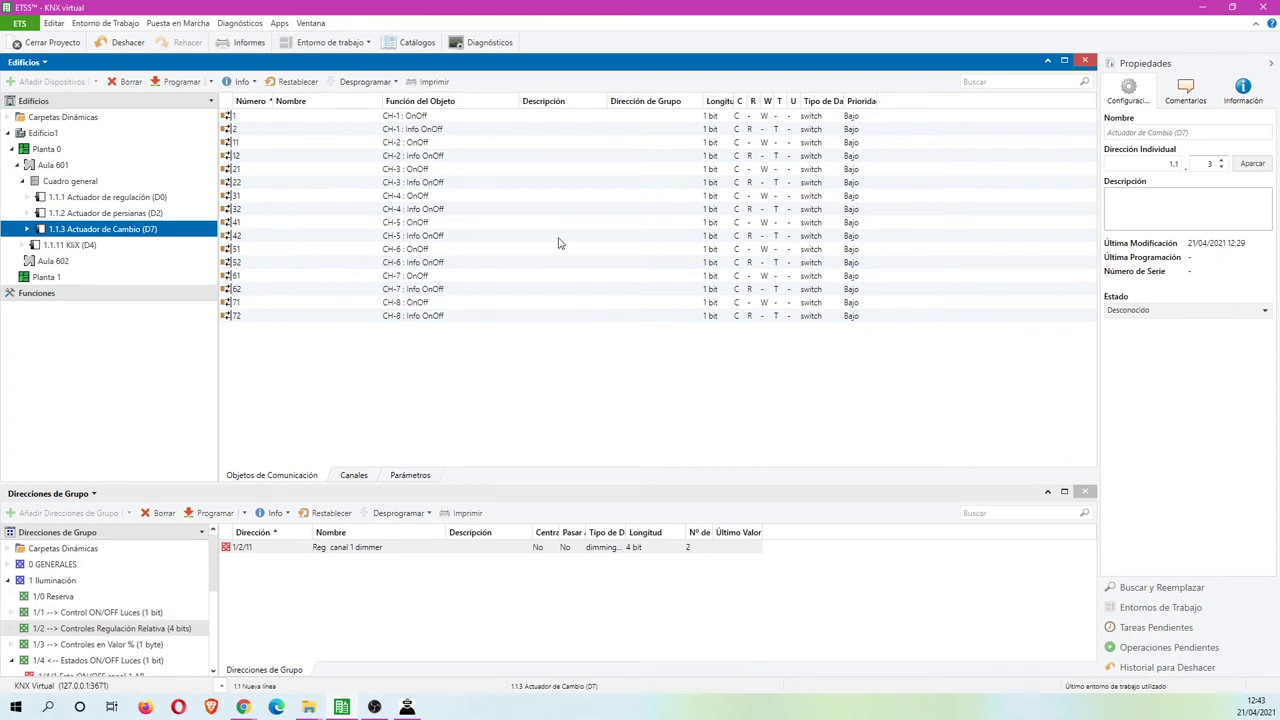
right_click(586, 119)
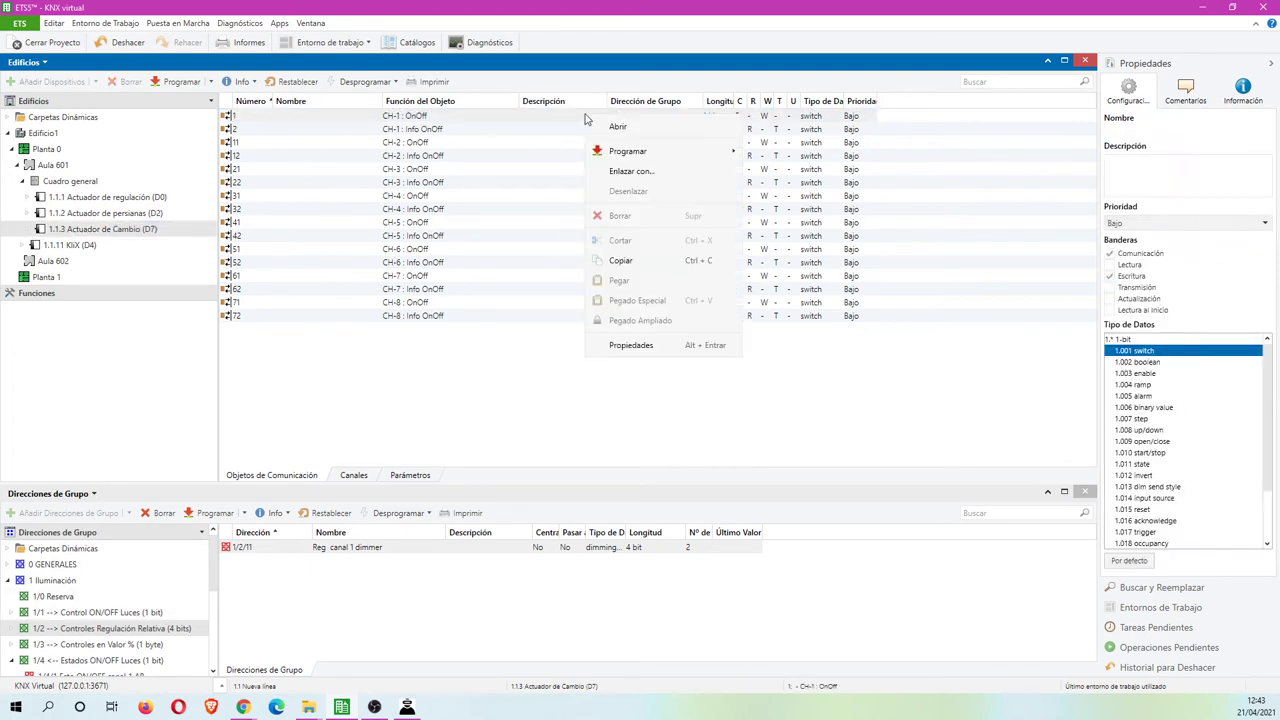
click(656, 172)
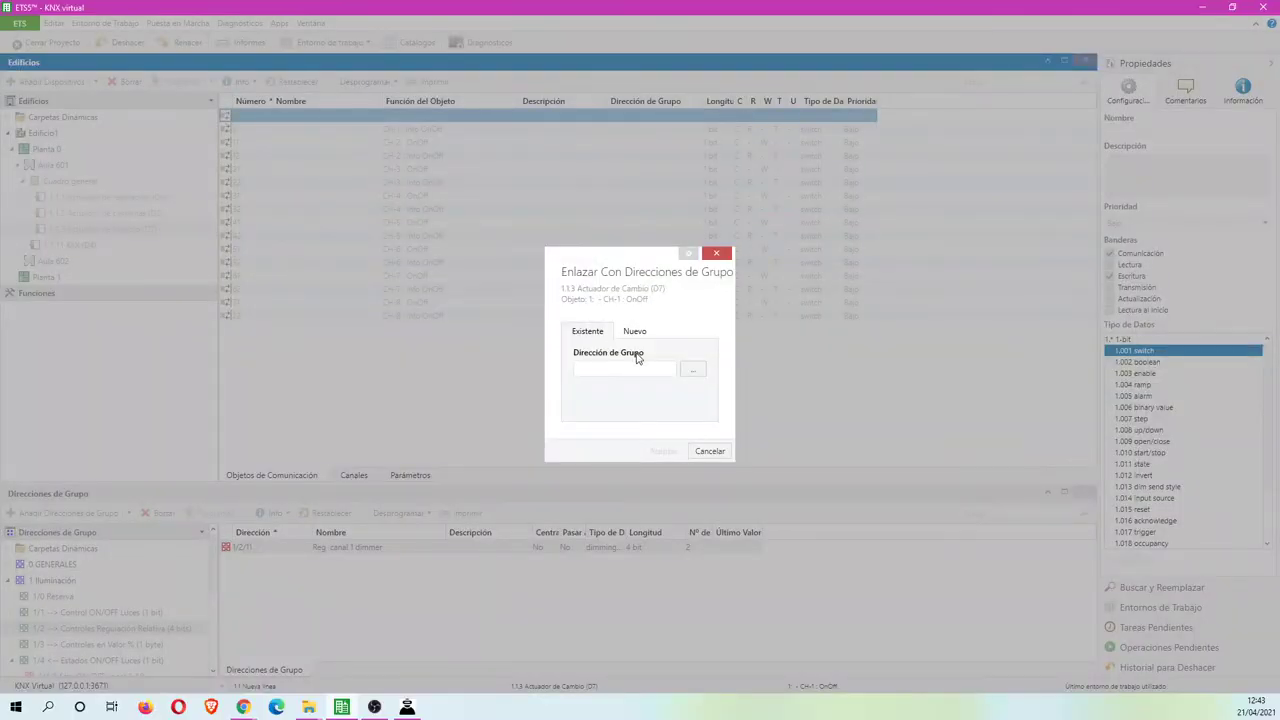
click(693, 369)
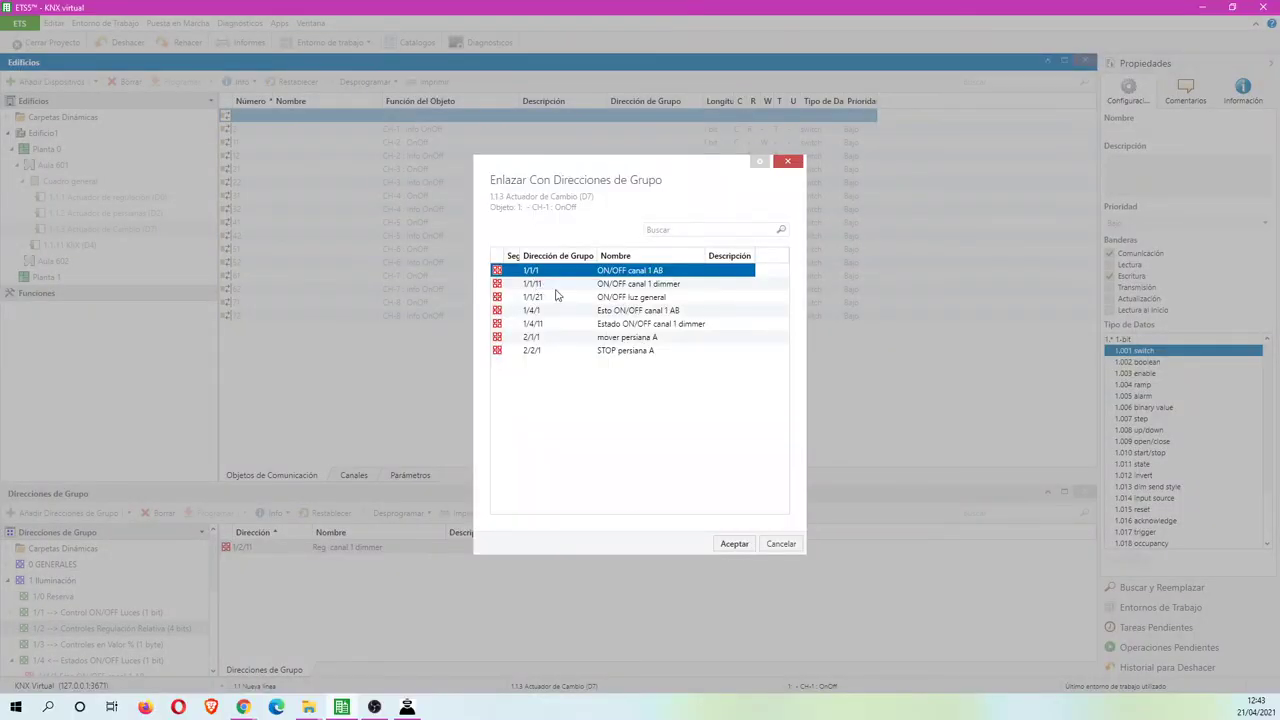
click(736, 544)
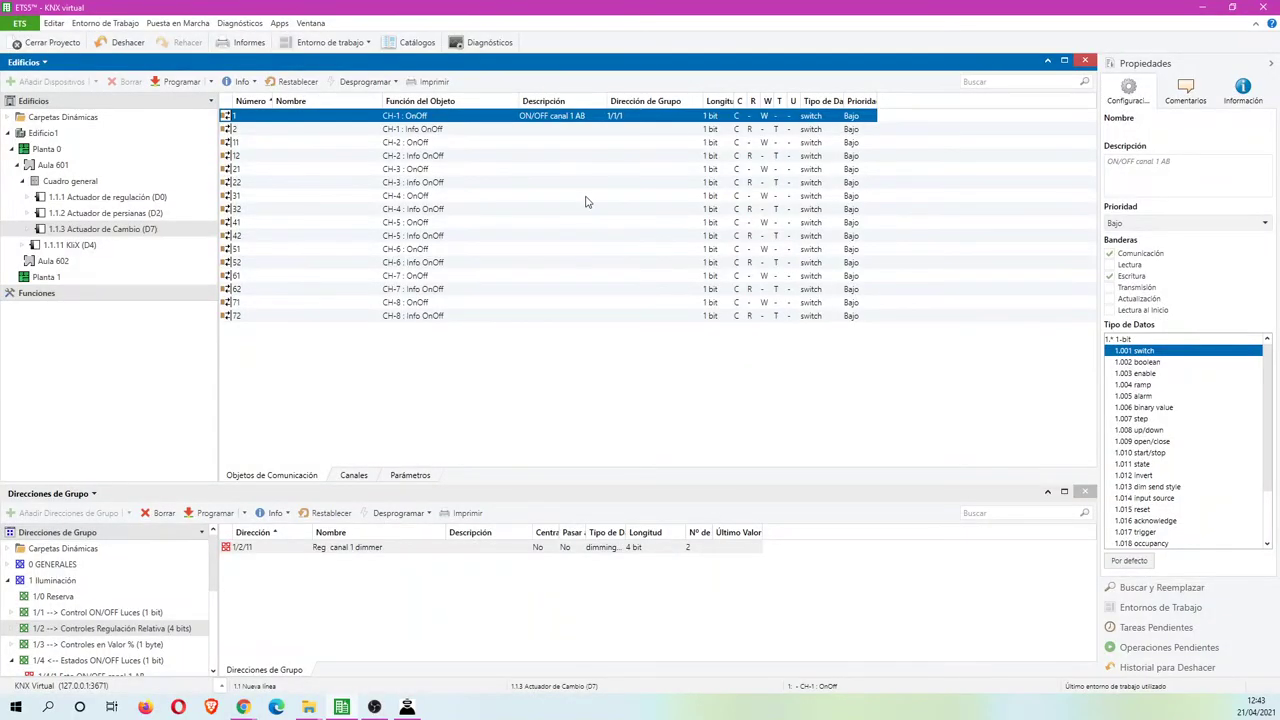
Link the D7 actuator's CH-1 Info OnOff object to the existing group address 1/4/1 Esto ON/OFF canal 1 AB
right_click(527, 130)
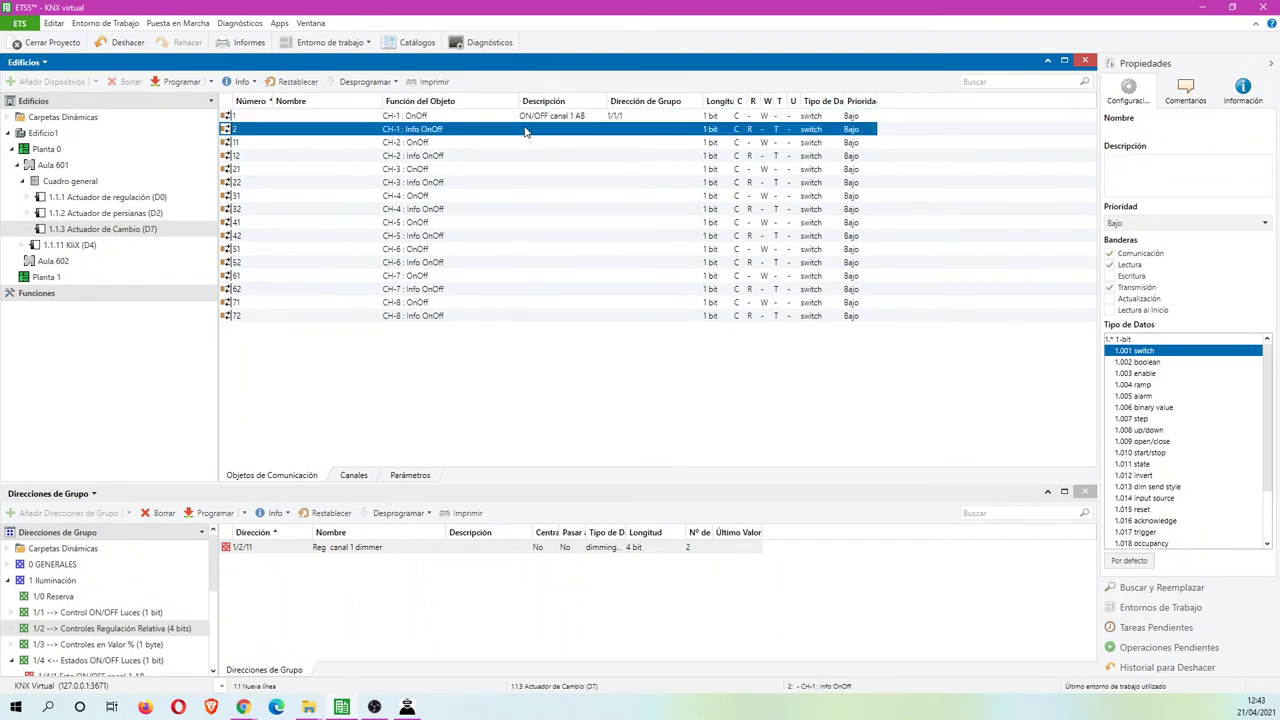
click(572, 186)
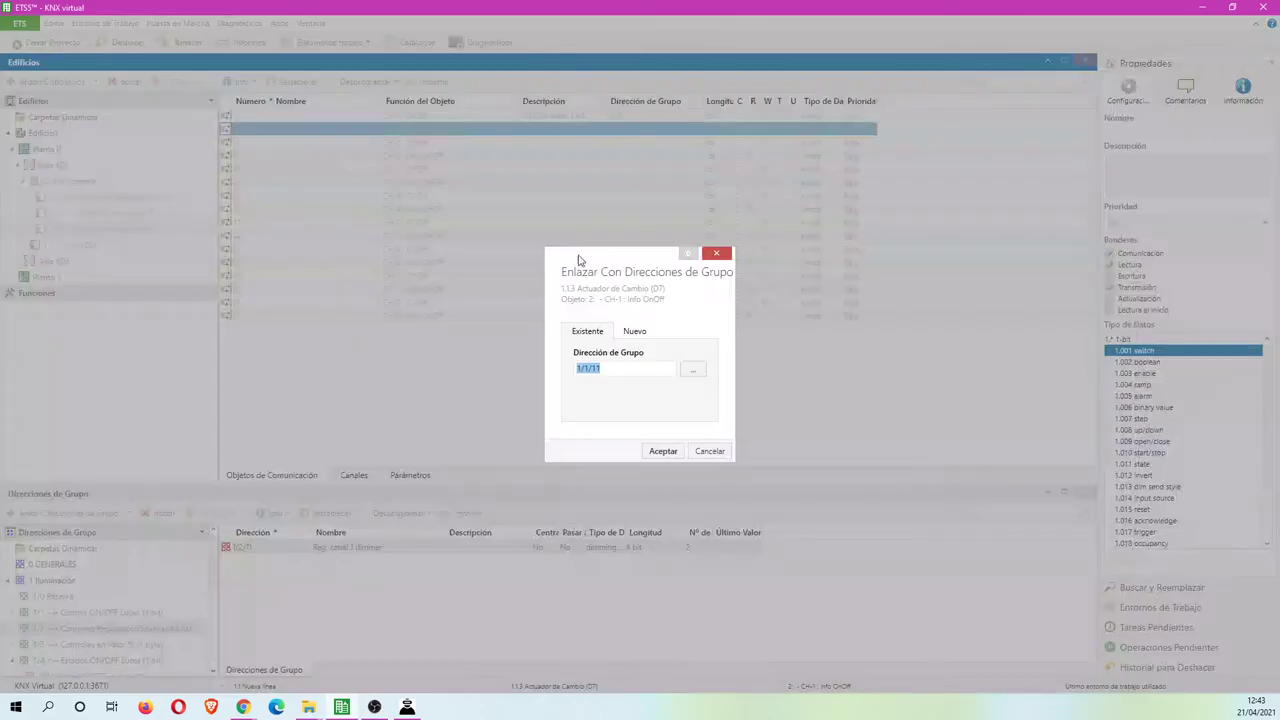
click(692, 370)
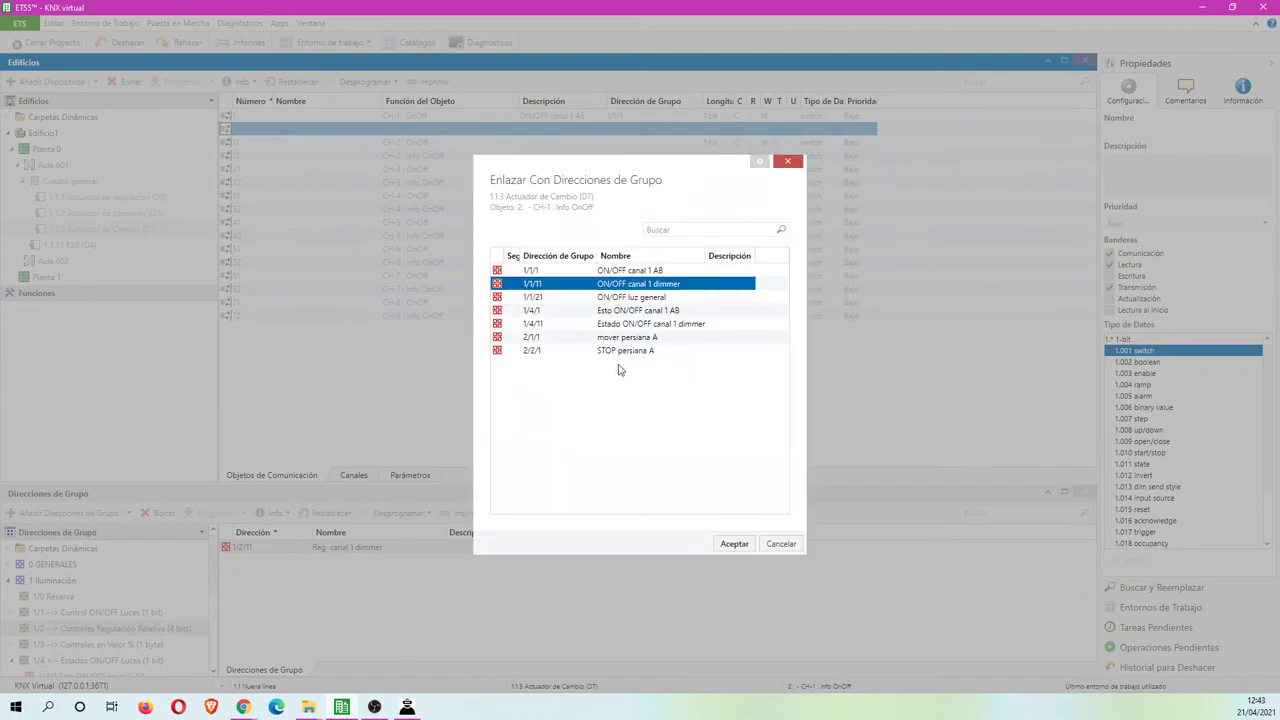
click(556, 312)
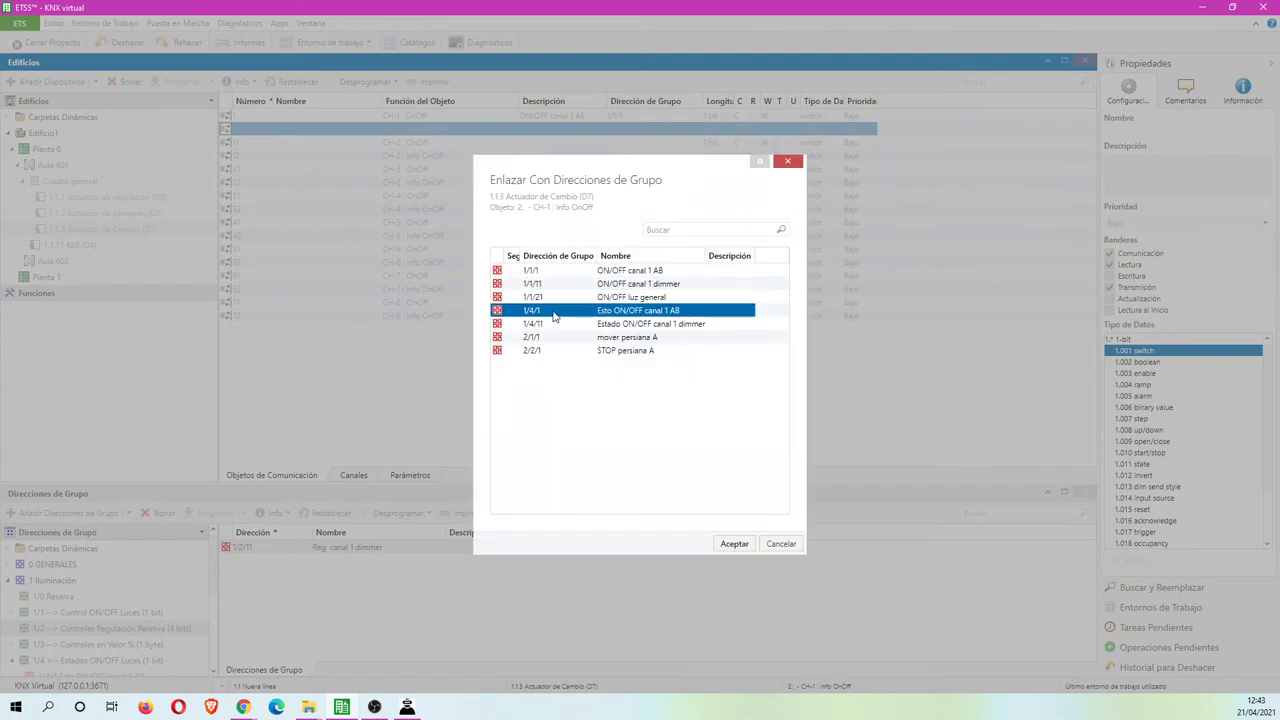
click(734, 543)
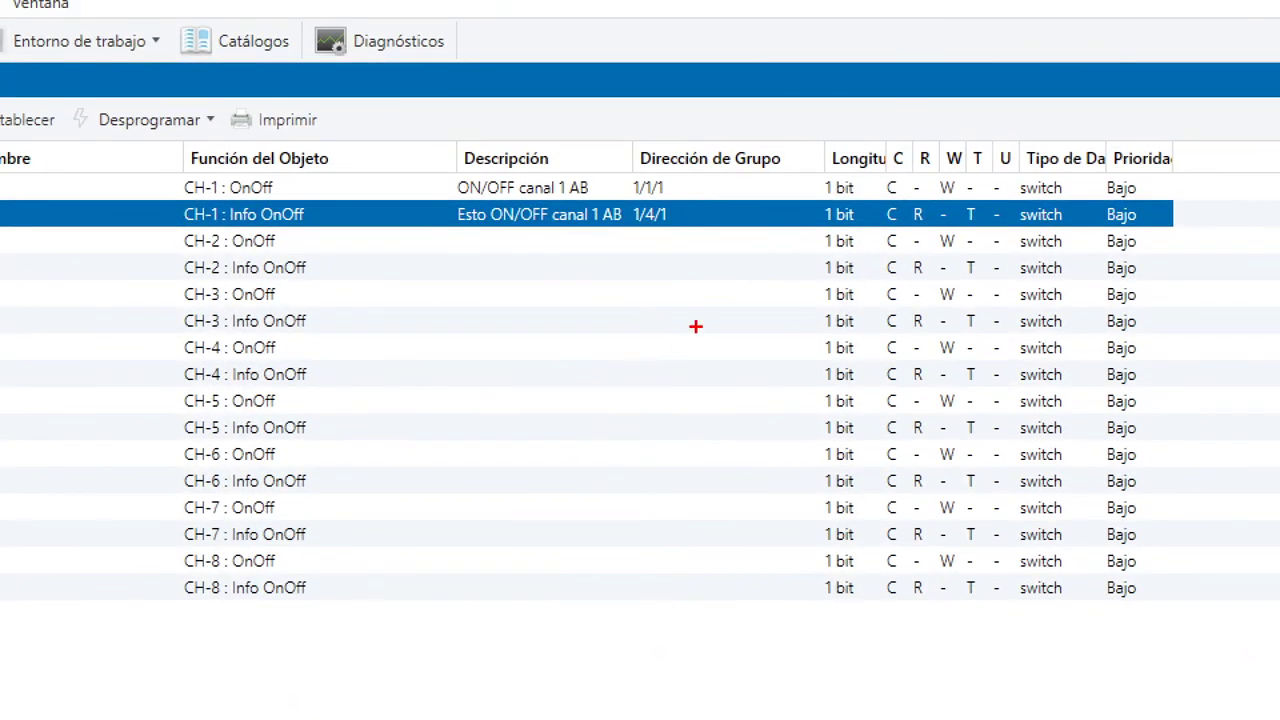
mouse_move(593, 226)
mouse_down()
mouse_move(629, 237)
mouse_move(682, 130)
mouse_move(541, 182)
mouse_move(600, 232)
mouse_up()
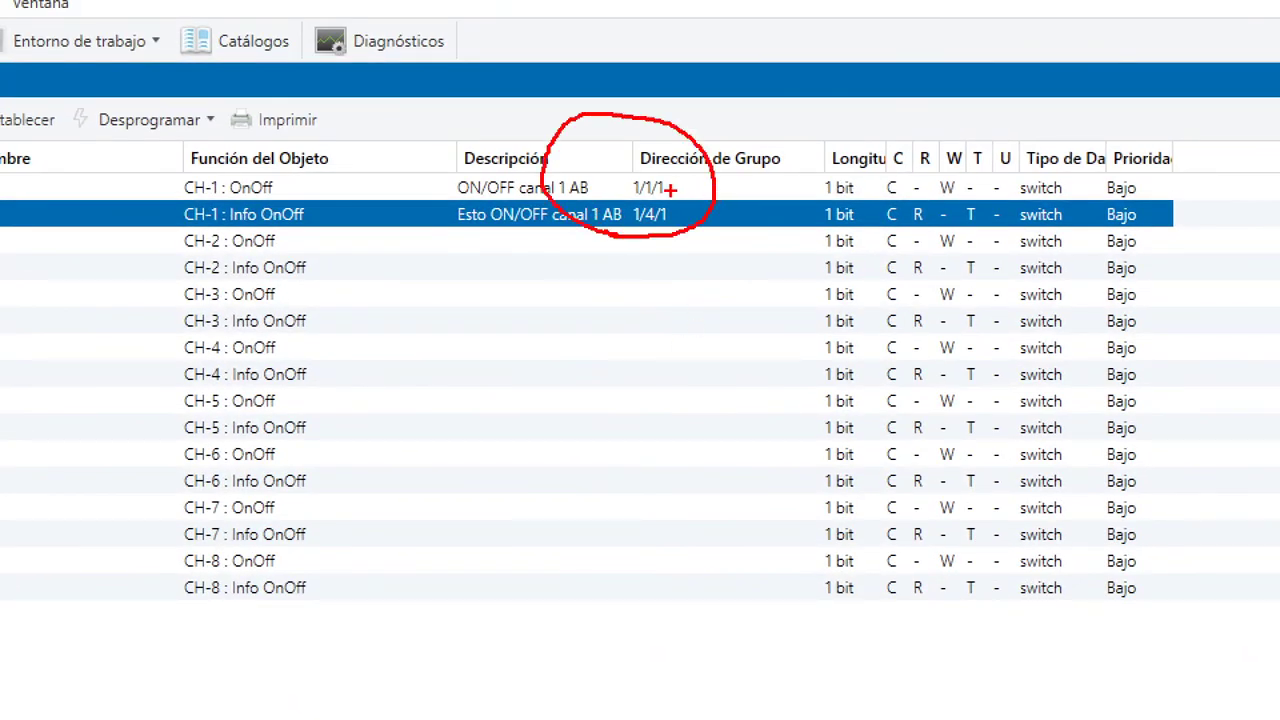
mouse_move(684, 190)
mouse_down()
mouse_move(728, 172)
mouse_move(686, 160)
mouse_up()
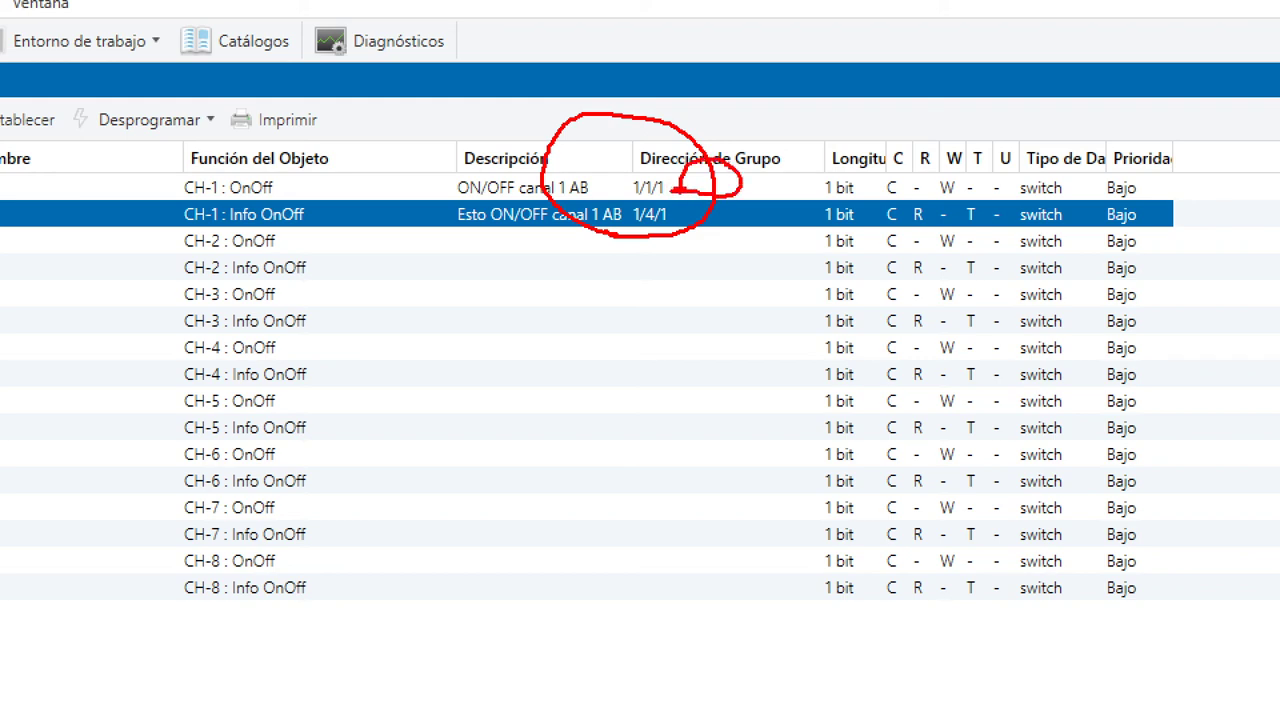
key(Escape)
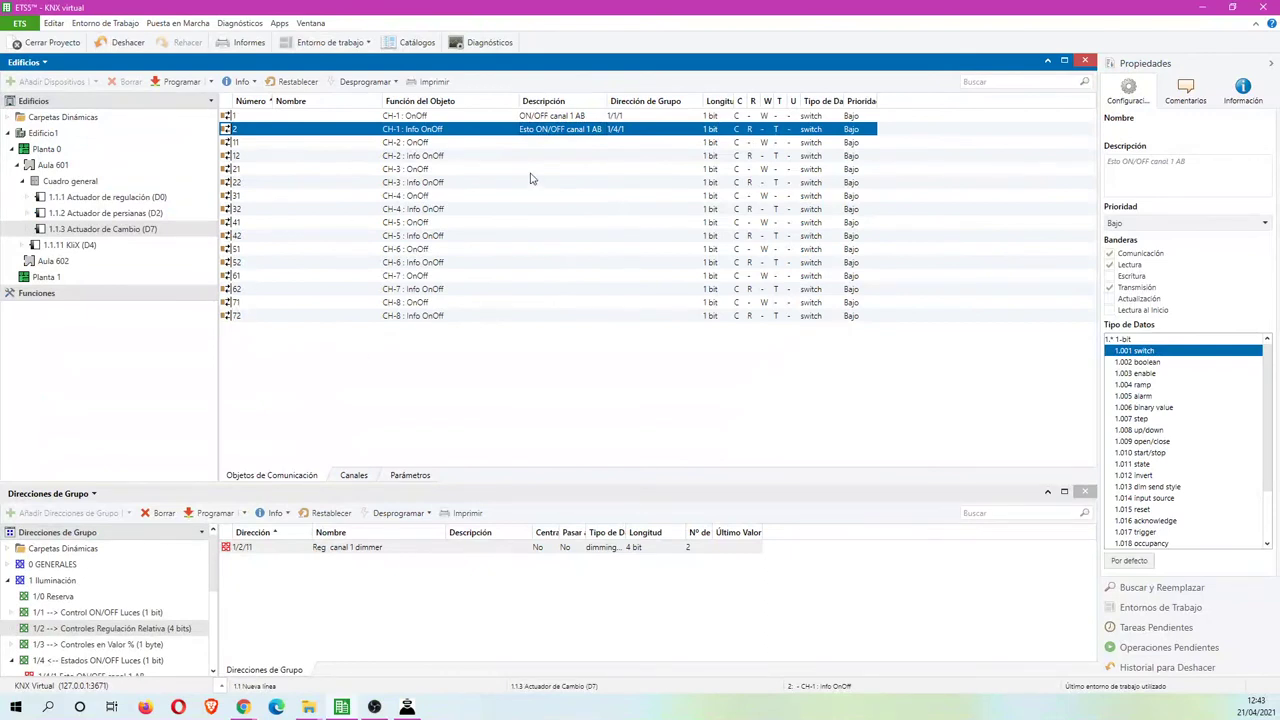
Link the D7 actuator's CH-1 OnOff object additionally to the existing group address 1/1/21 ON/OFF luz general
click(620, 116)
right_click(635, 115)
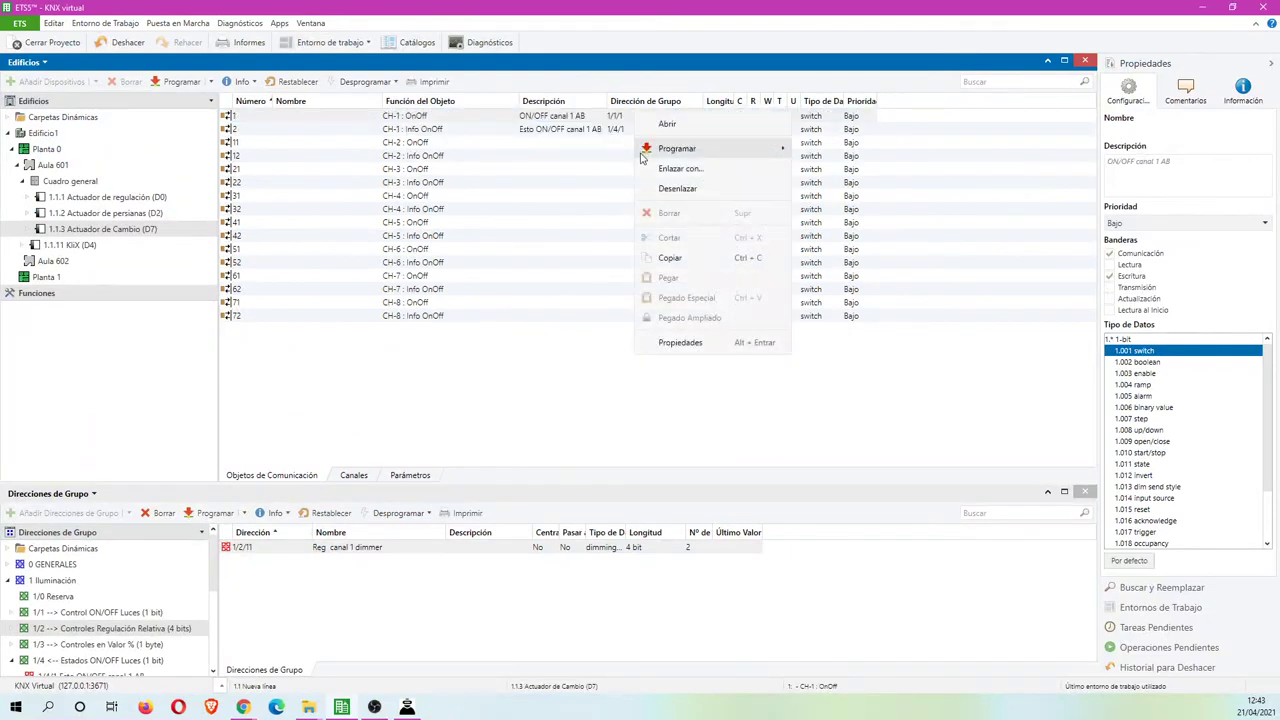
click(676, 169)
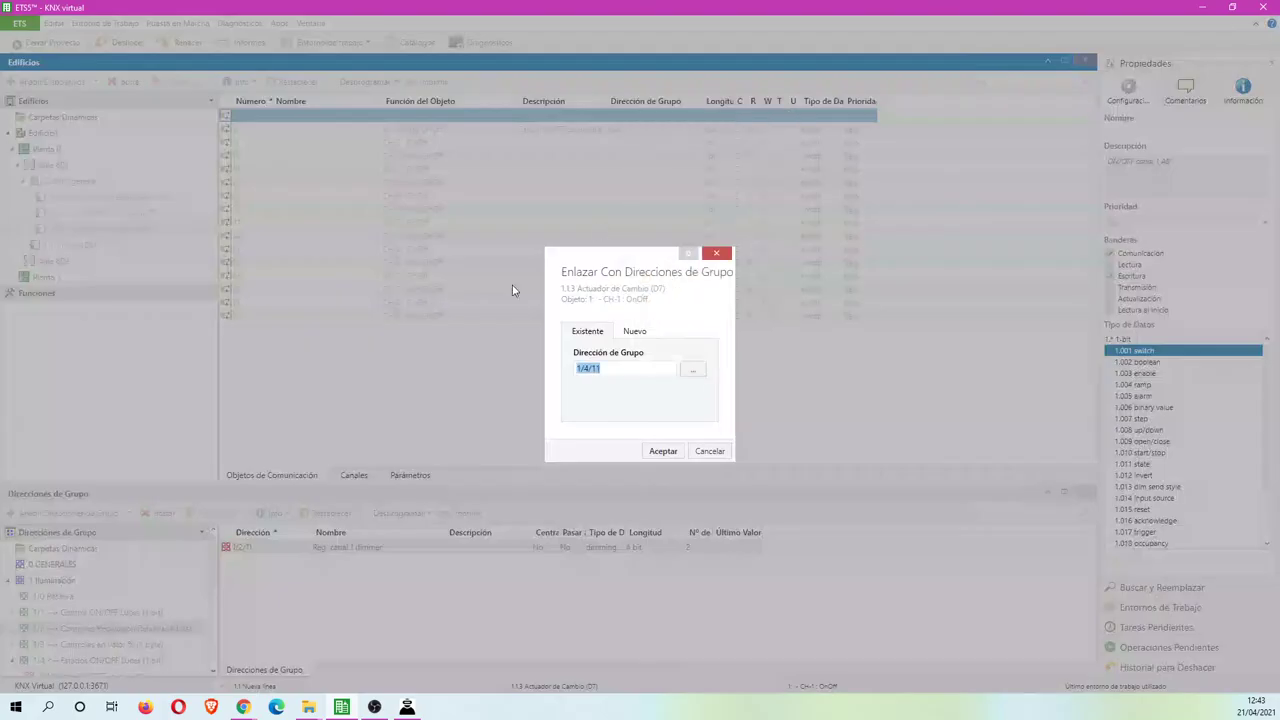
click(578, 334)
click(692, 370)
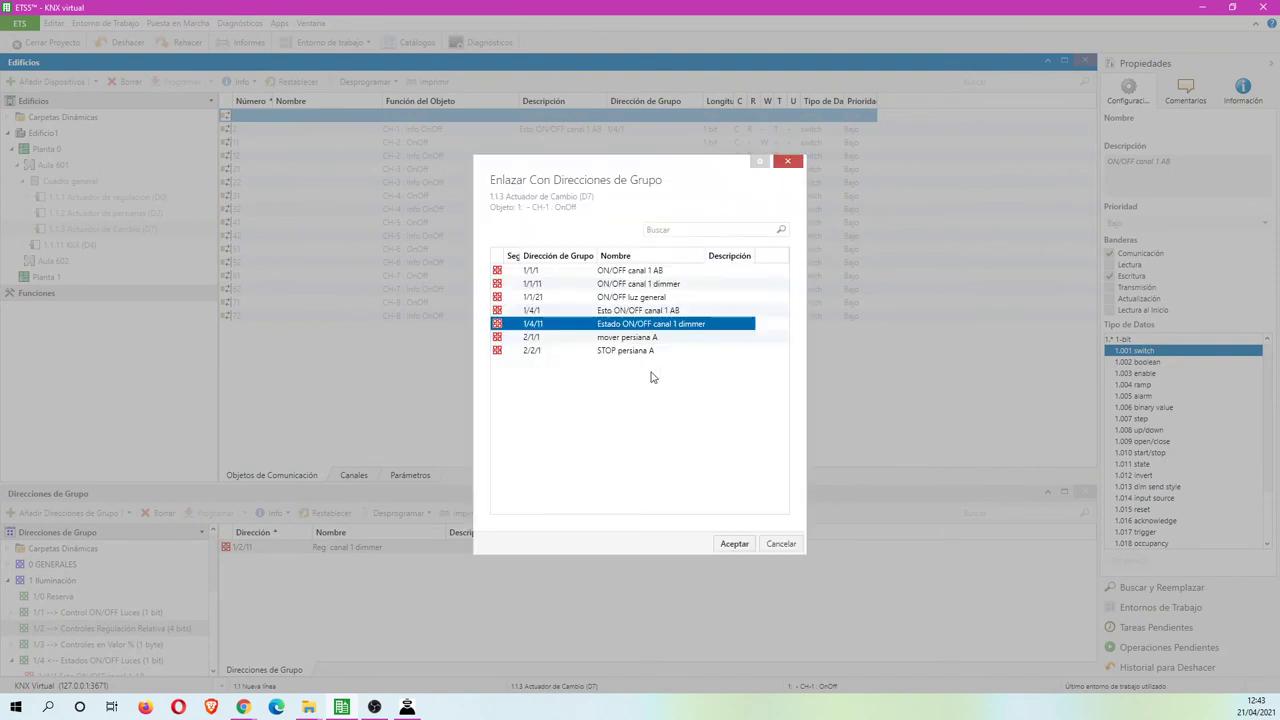
click(550, 297)
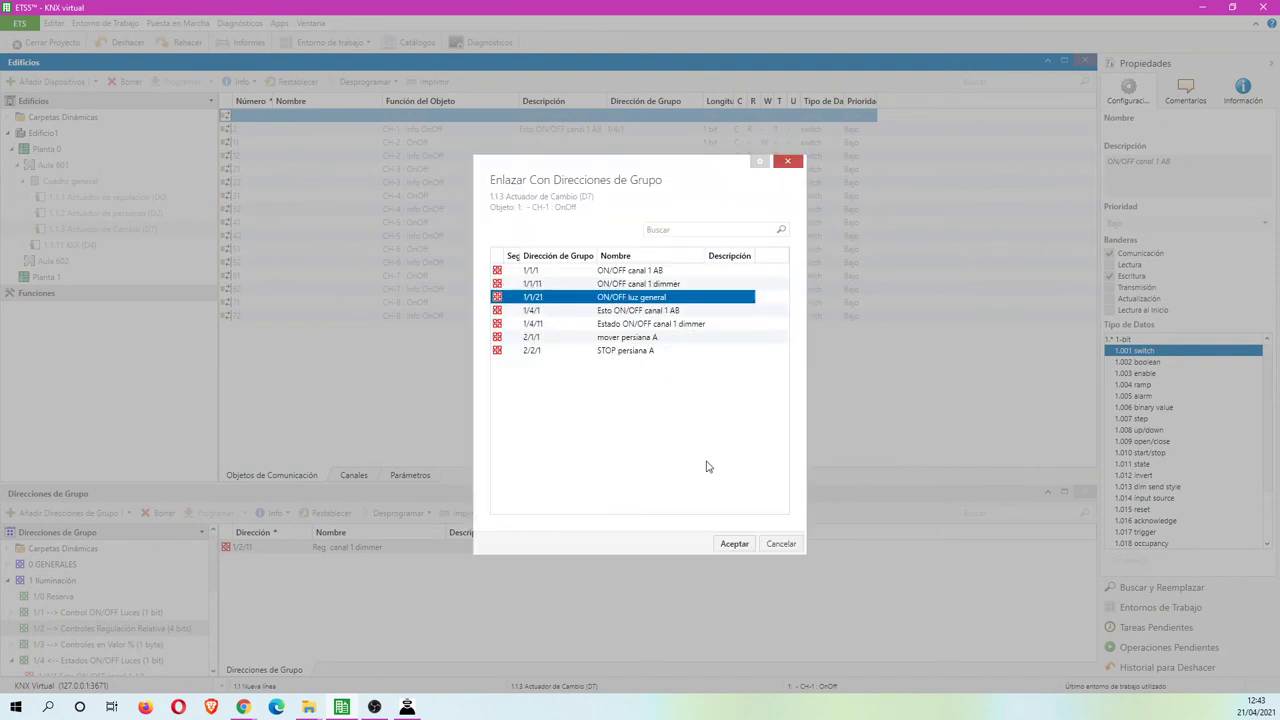
click(736, 545)
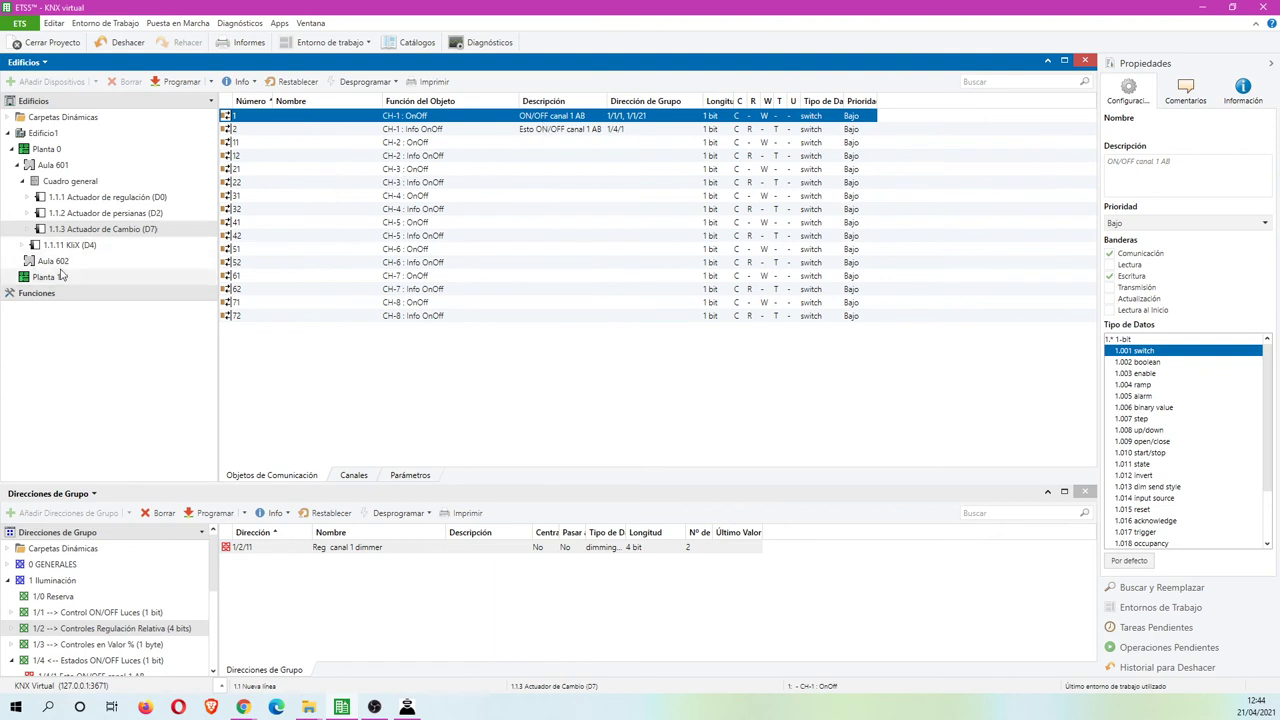
On blind actuator D2, link CH-1 Move to 2/1/1 mover persiana A and CH-1 Step/Stop to 2/2/1 STOP persiana A, and close the group addresses view
click(113, 215)
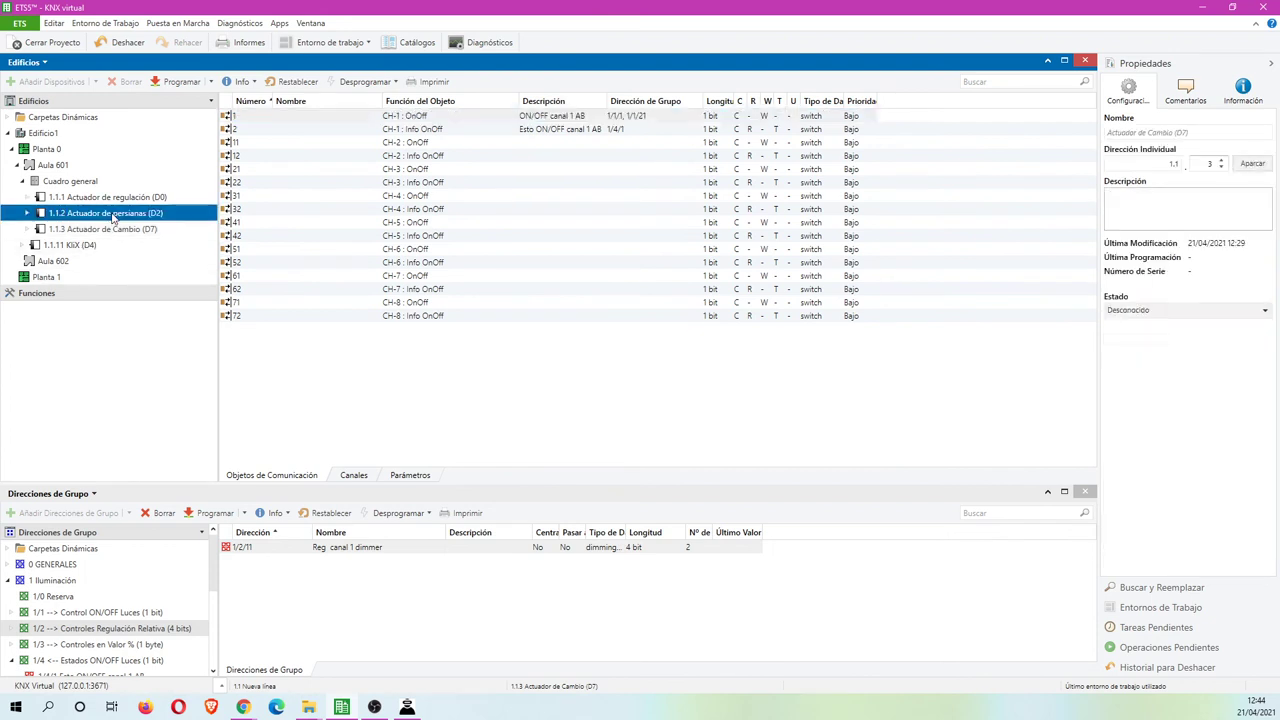
click(8, 580)
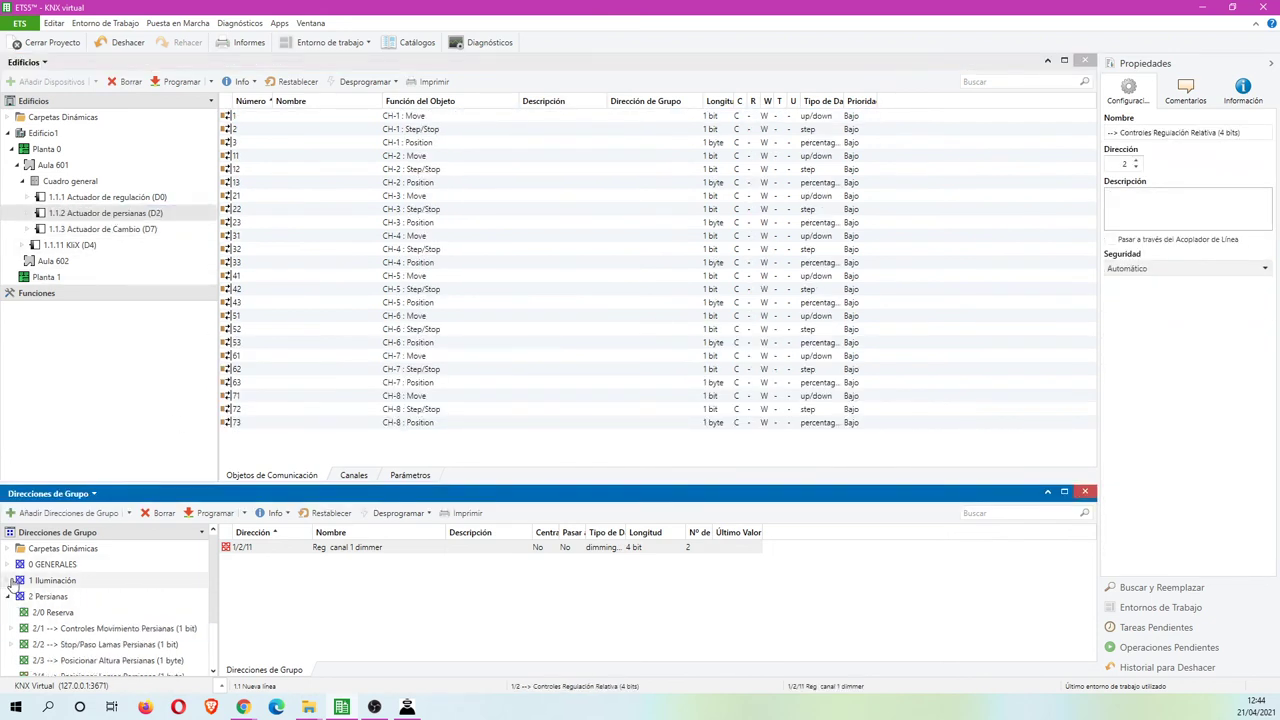
double_click(50, 630)
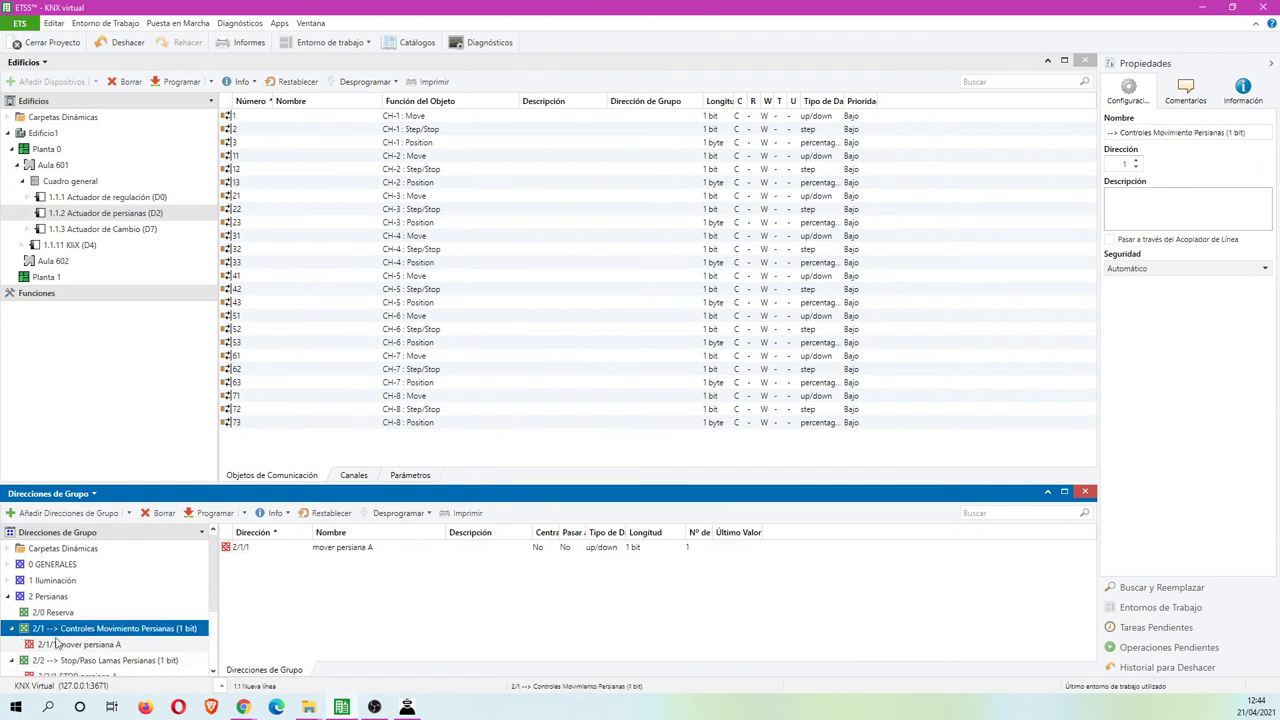
click(60, 644)
drag(84, 648, 490, 122)
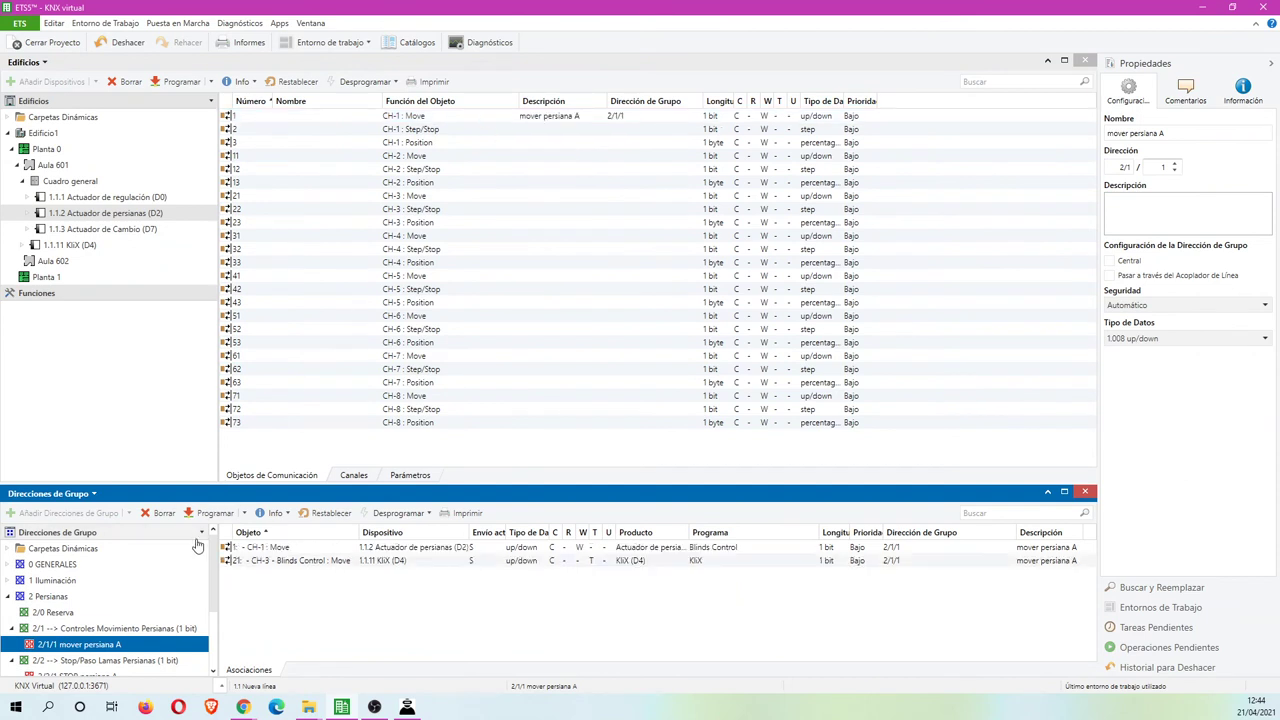
drag(105, 676, 610, 131)
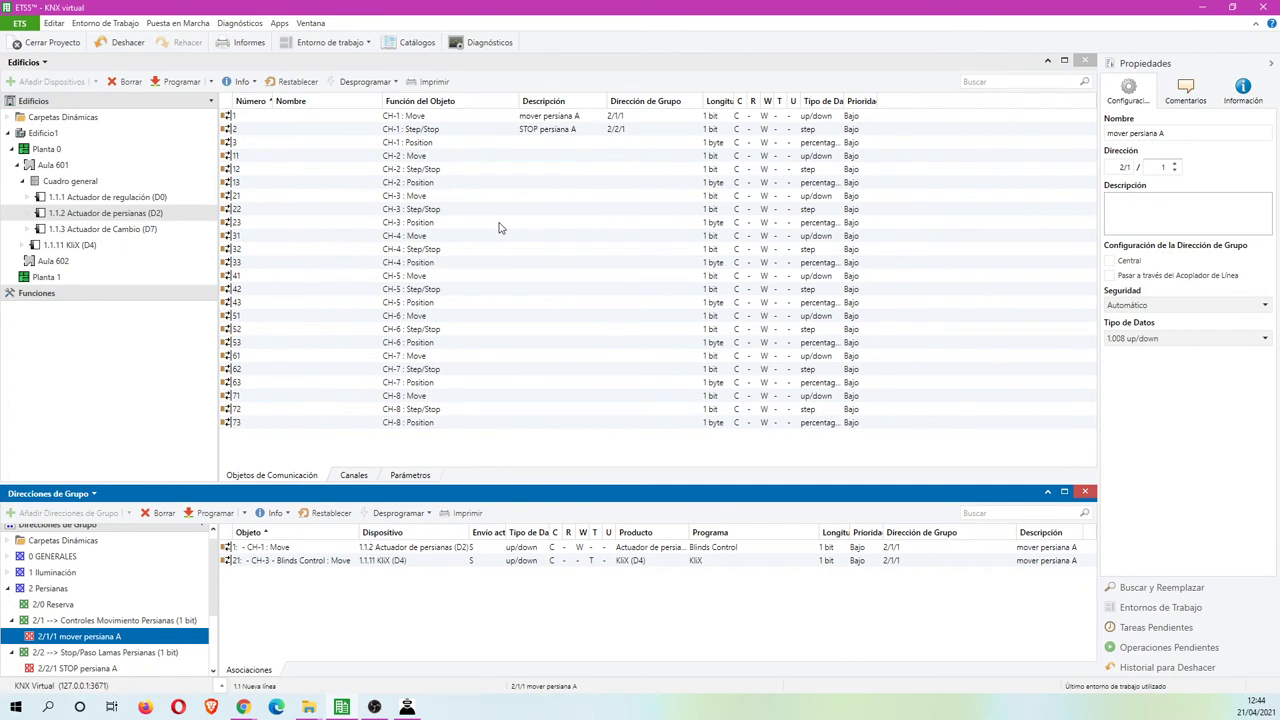
click(1087, 495)
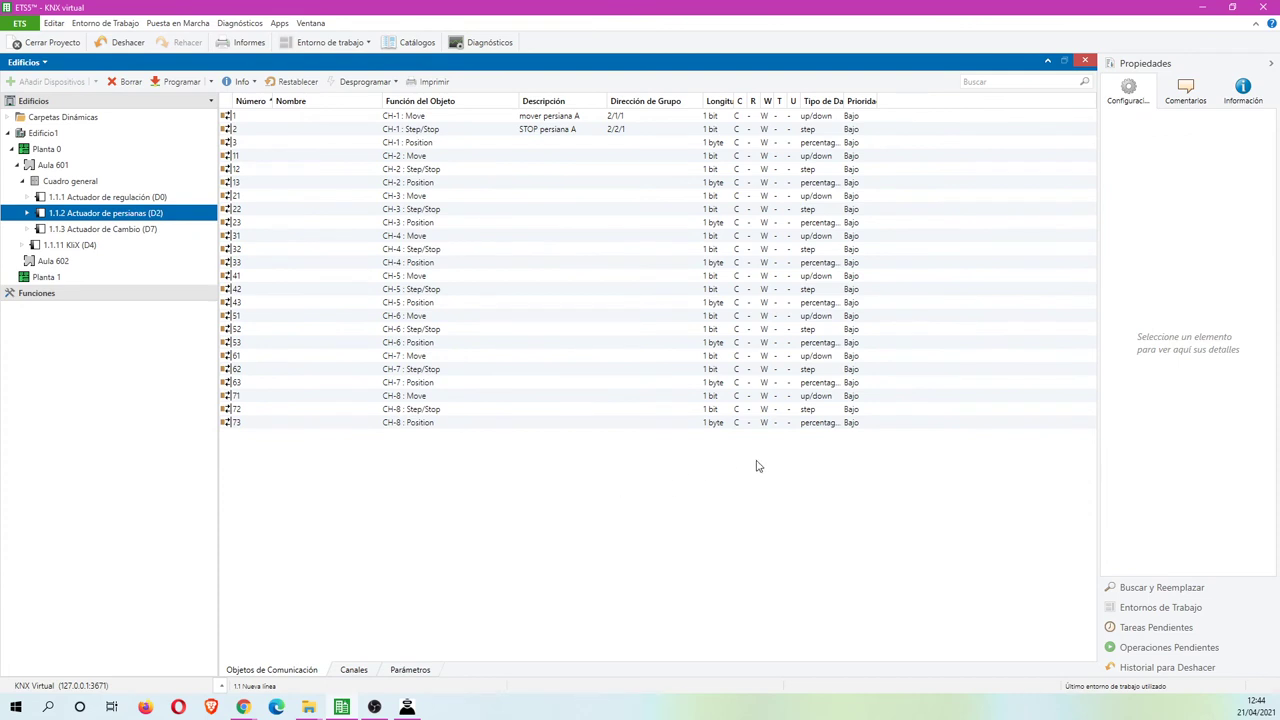
Start the full programming (Programar todo) of dimming actuator D0 1.1.1 and switch to the KNX Virtual simulator
click(72, 250)
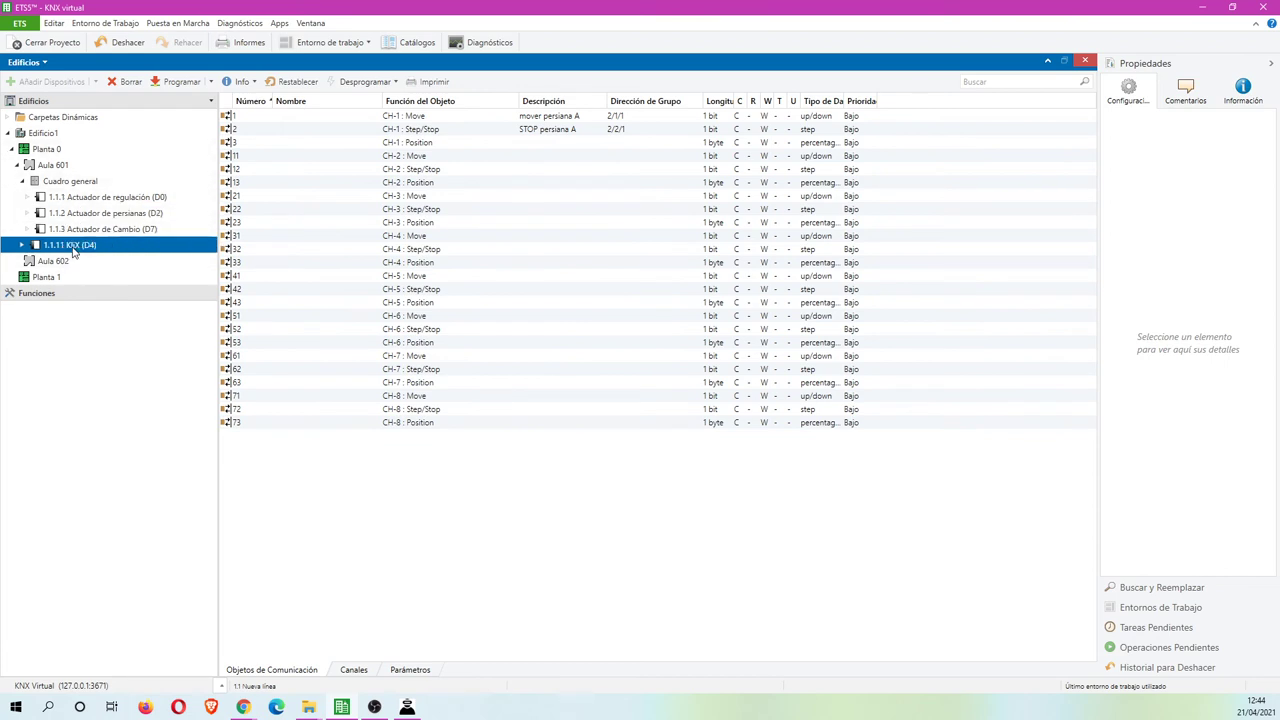
click(95, 199)
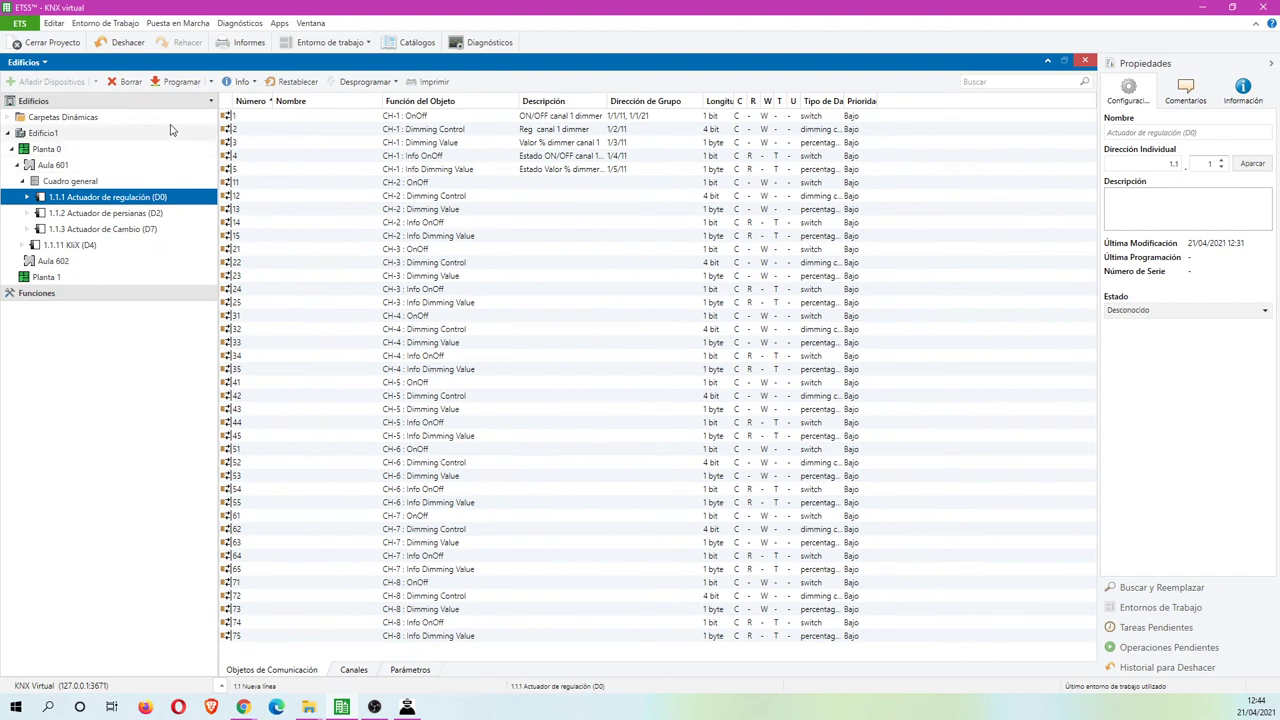
click(210, 81)
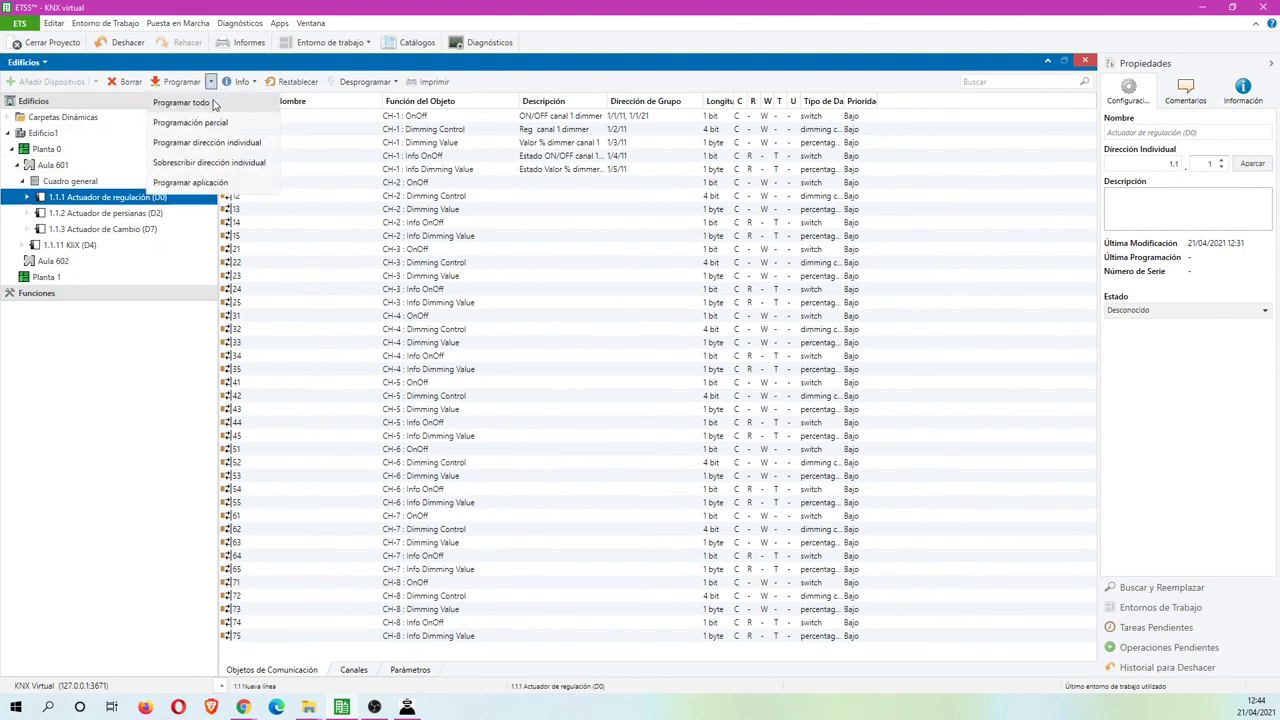
click(182, 103)
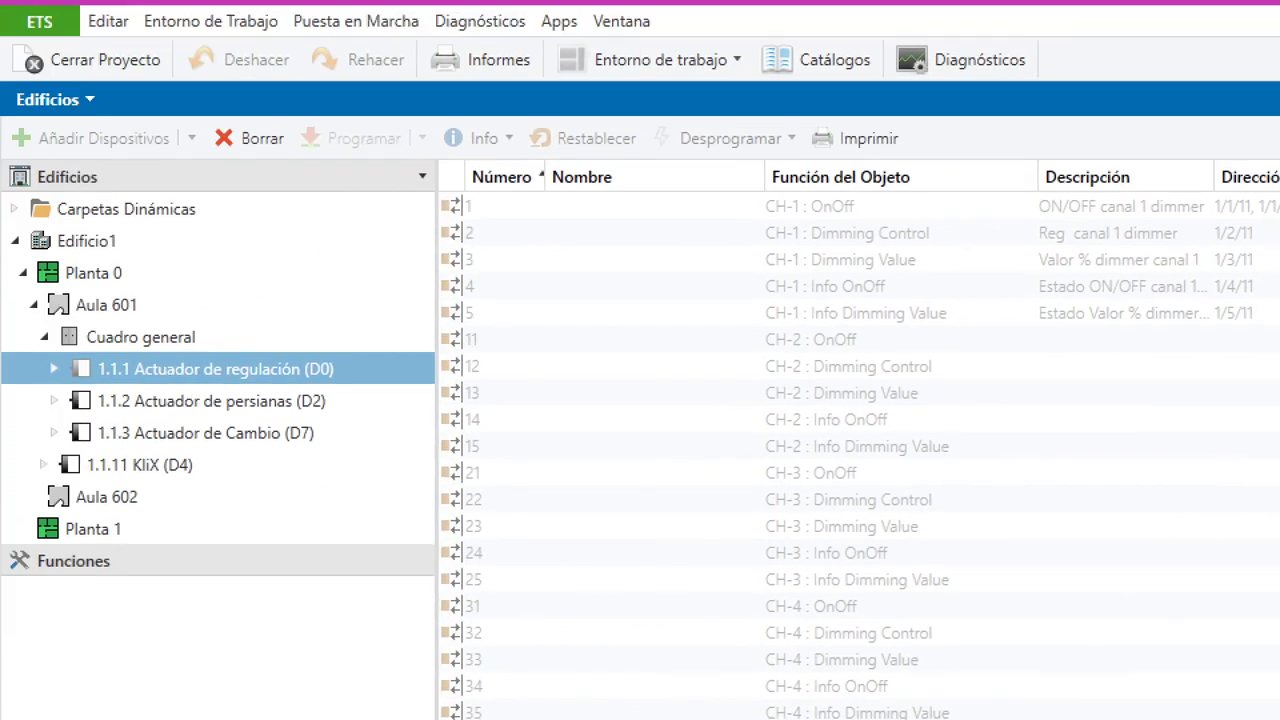
mouse_move(300, 382)
mouse_down()
mouse_move(340, 376)
mouse_move(325, 349)
mouse_move(290, 370)
mouse_move(305, 397)
mouse_up()
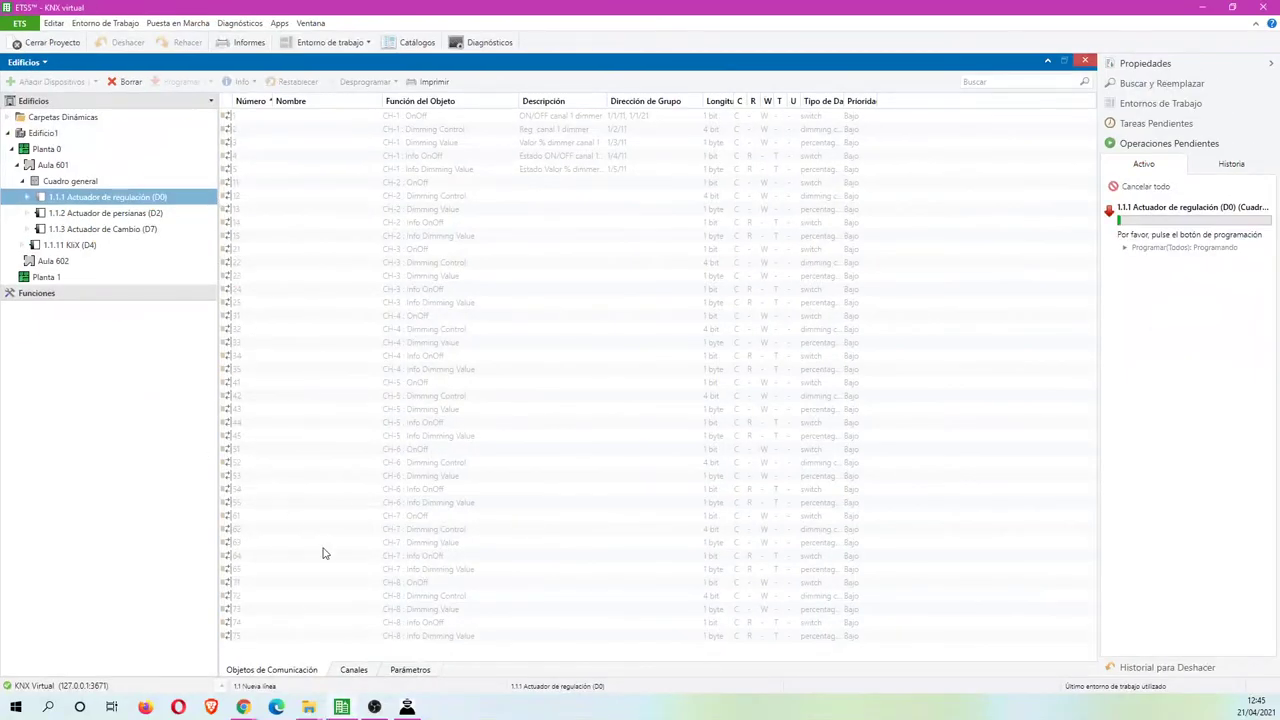
key(alt+Tab)
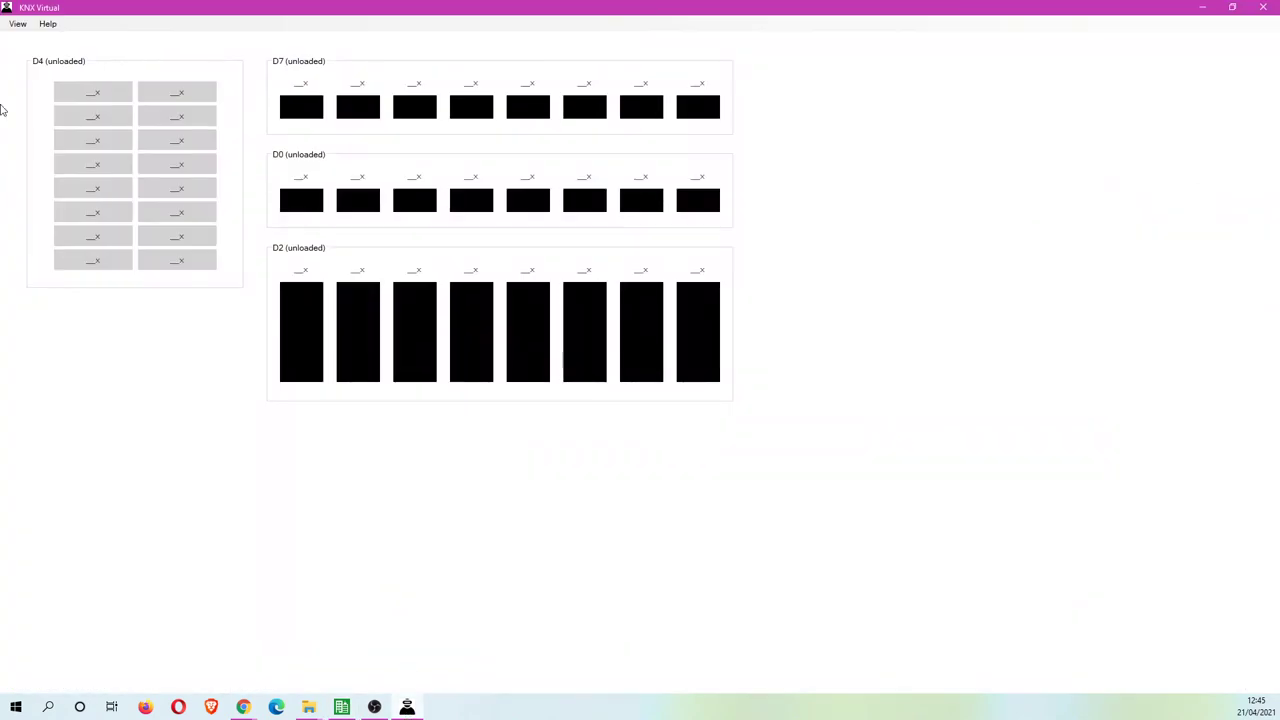
Show the Devices / Topology view, activate D0's programming button for its pending download, and switch back to ETS5
click(17, 23)
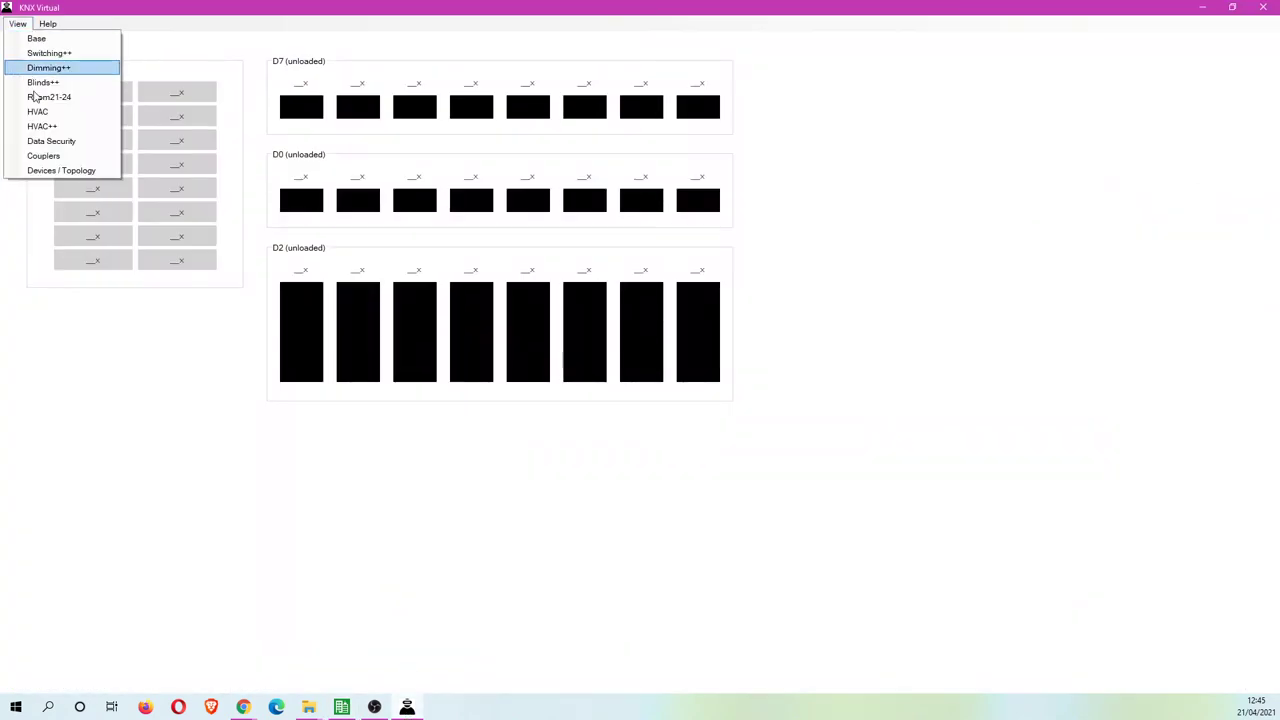
click(69, 172)
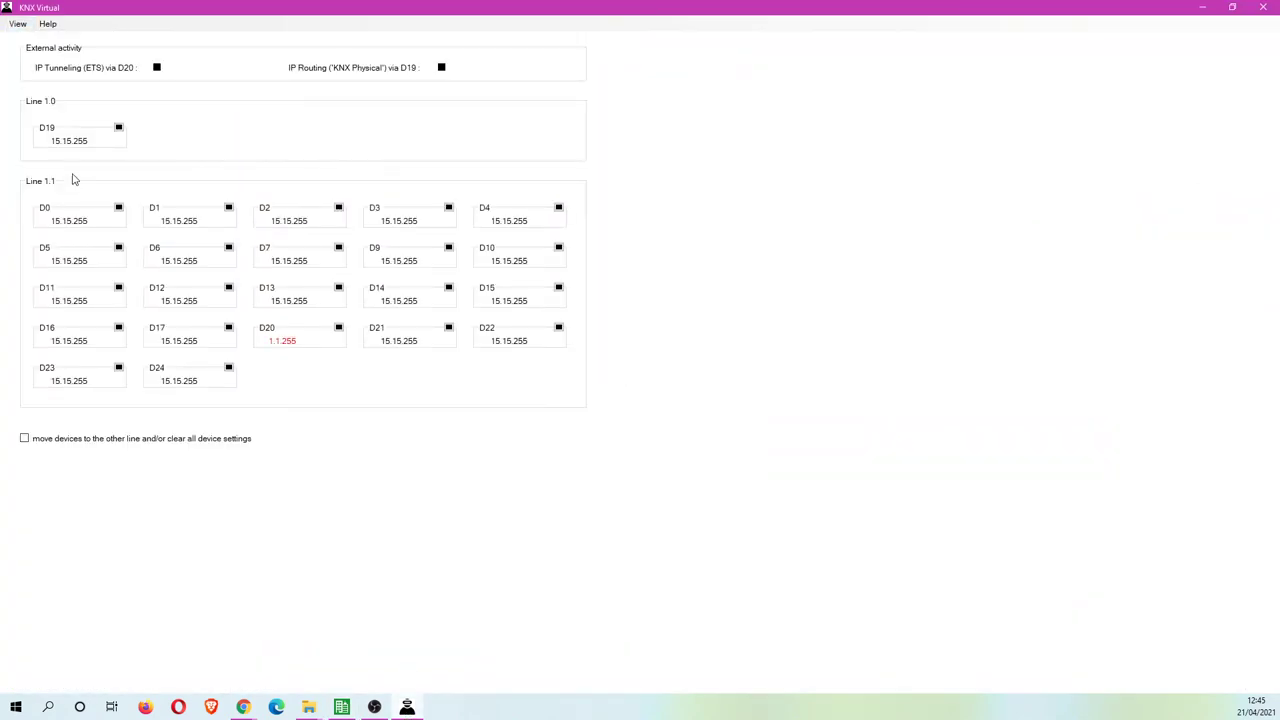
click(118, 208)
click(345, 709)
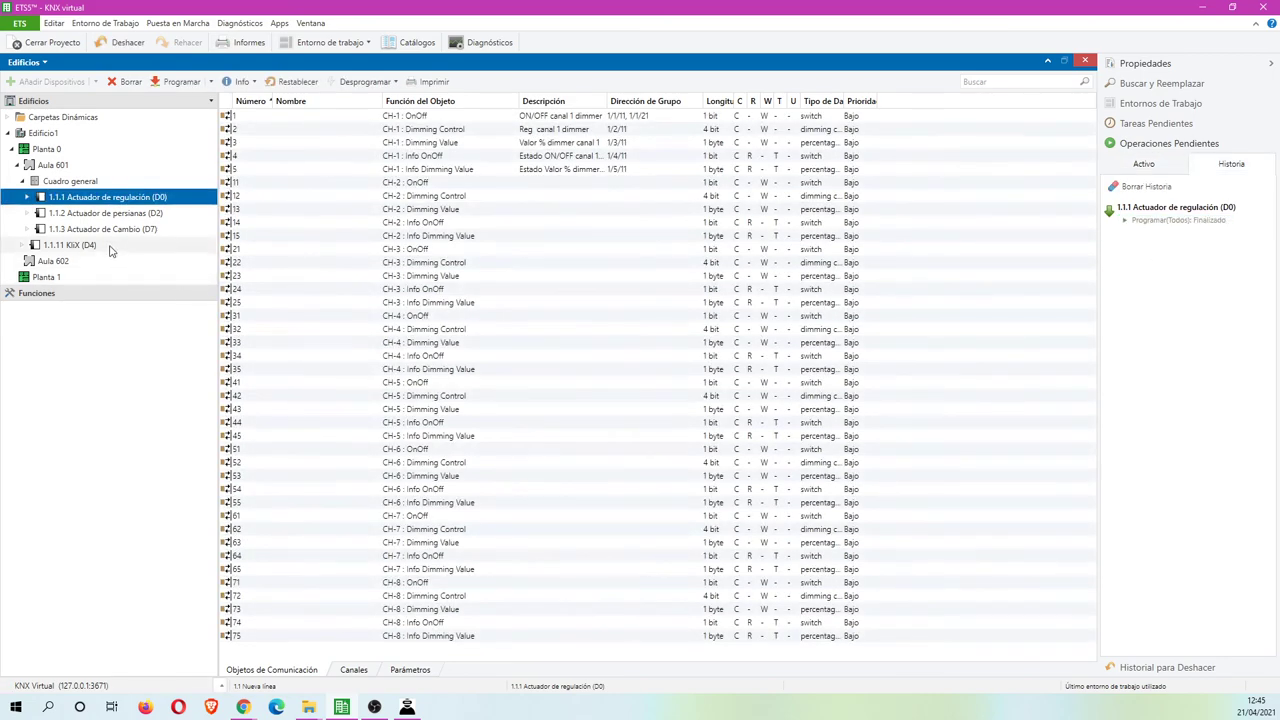
Run the full programming (Programar todo) of blind actuator D2 1.1.2, activating D2's programming button in KNX Virtual, and return to ETS5
click(112, 213)
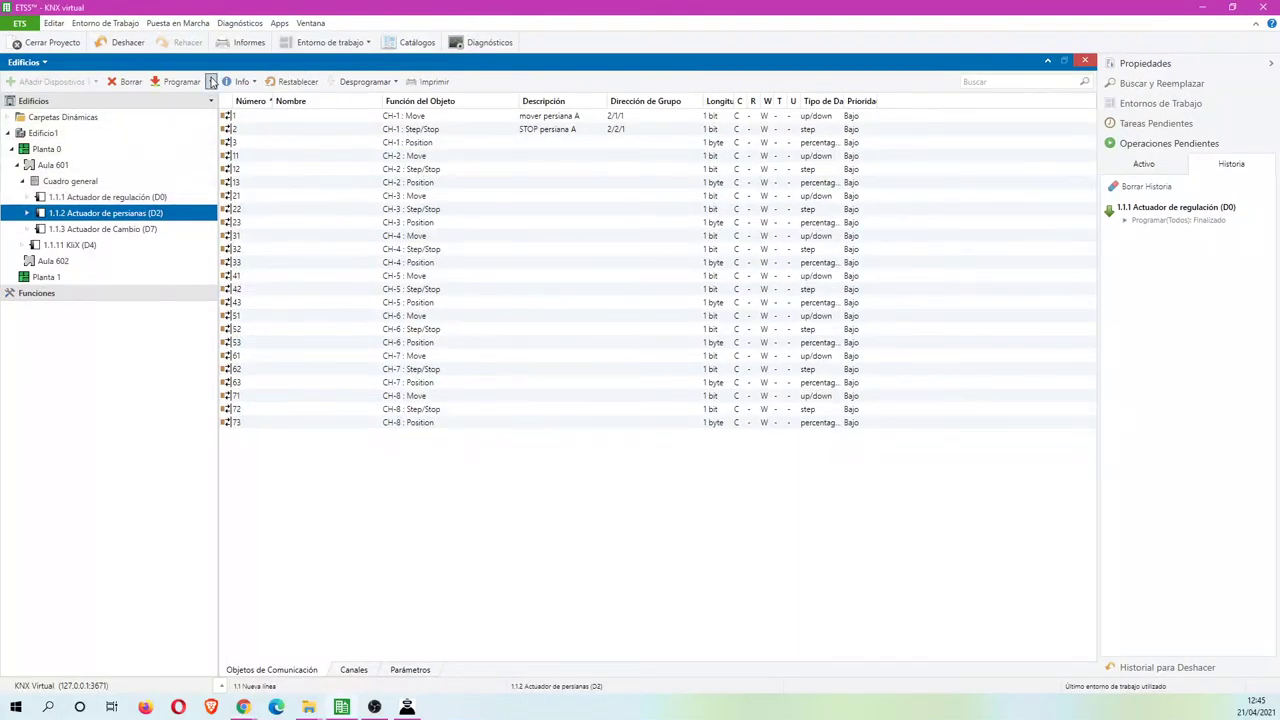
click(422, 125)
click(214, 102)
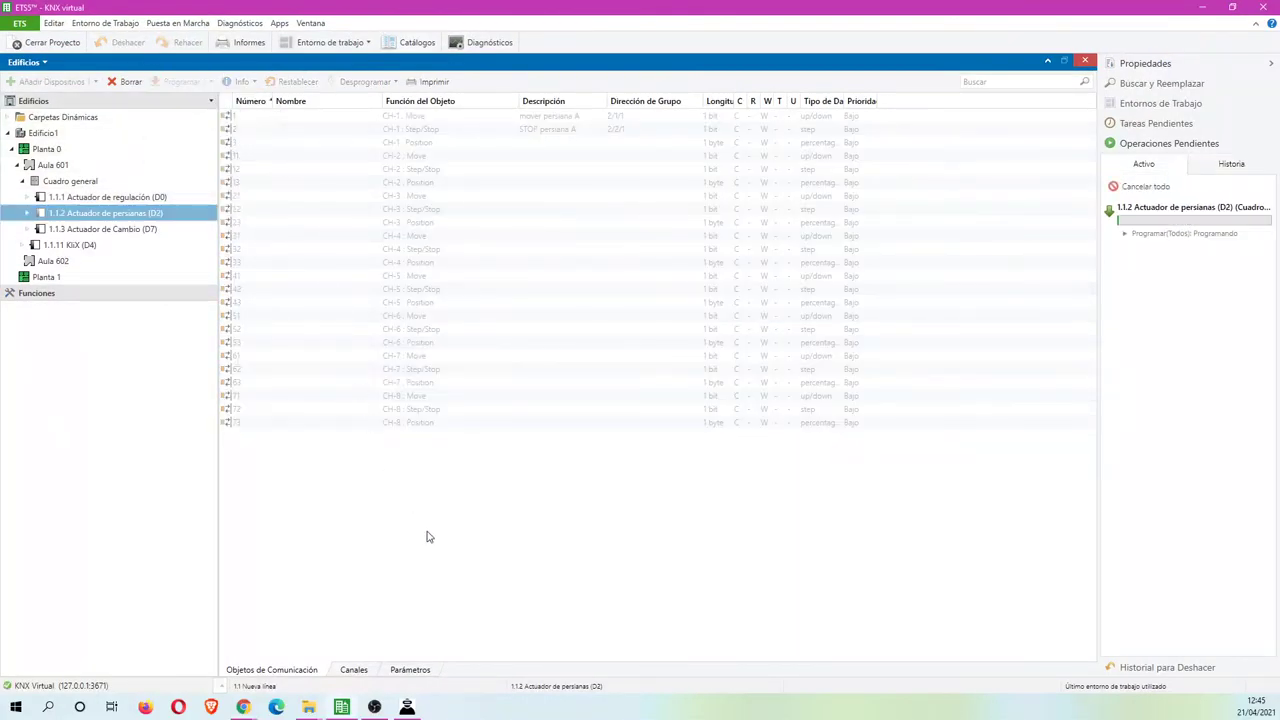
click(408, 707)
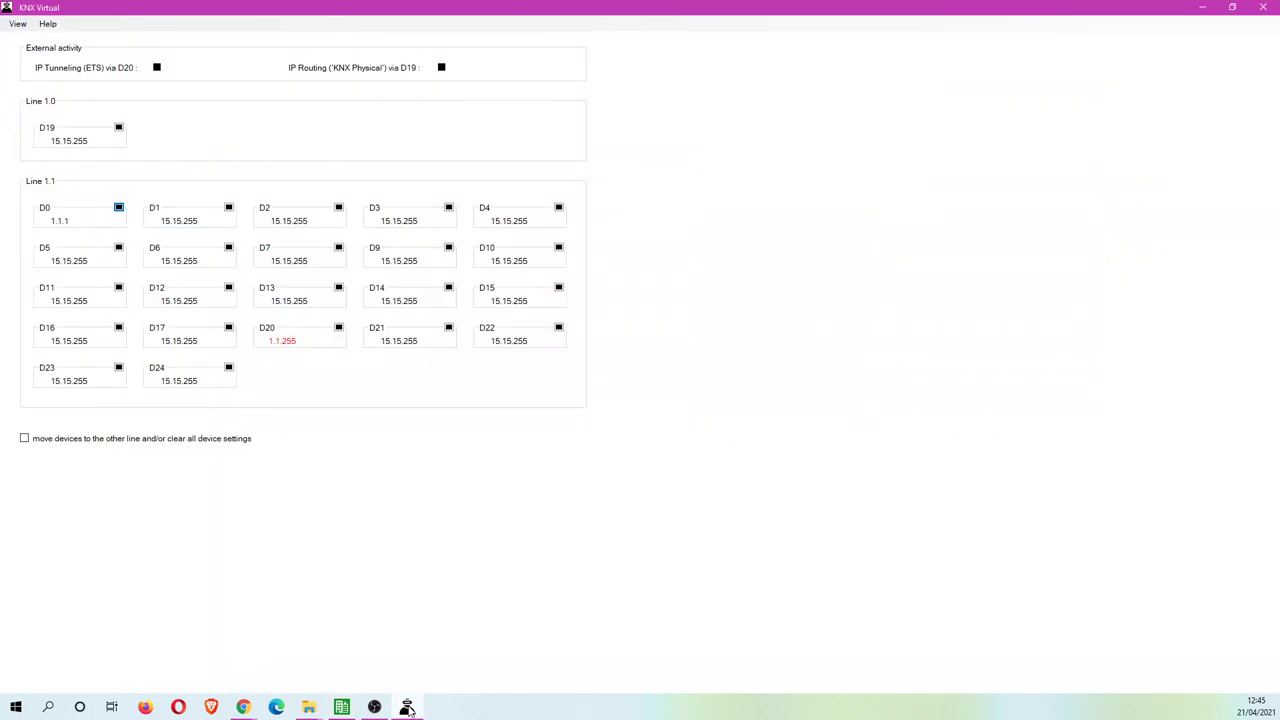
click(339, 207)
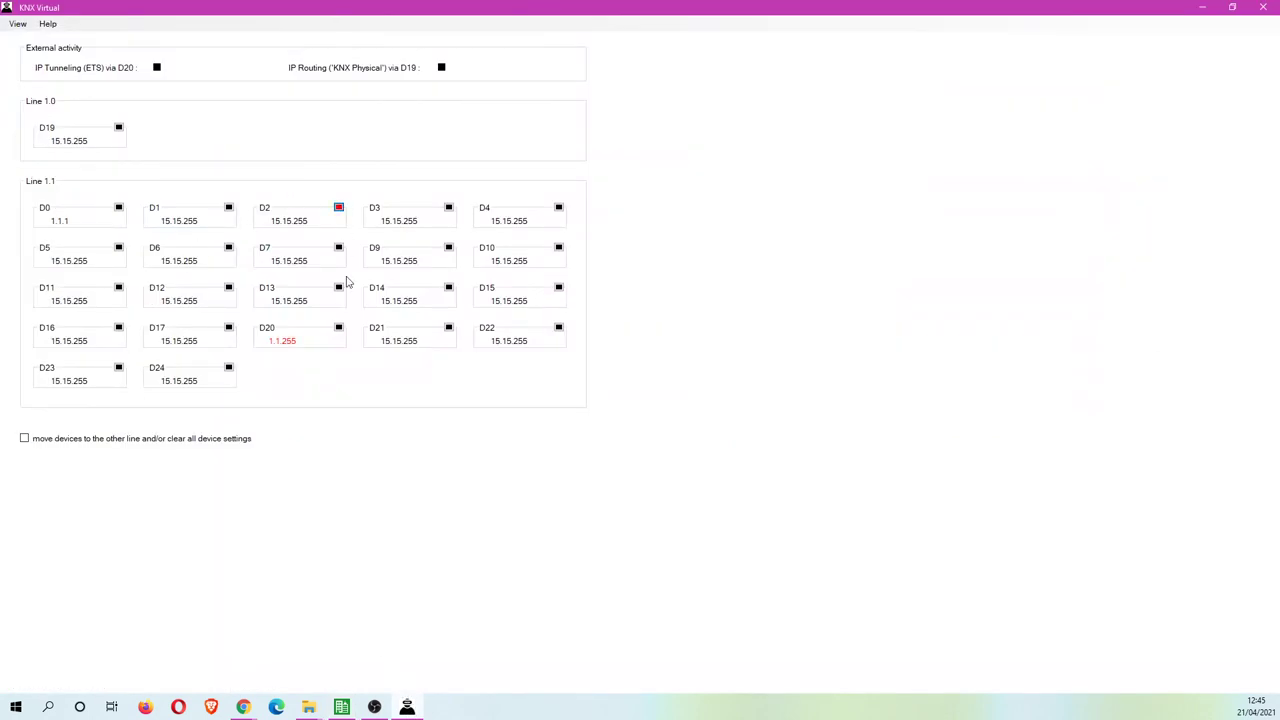
click(345, 707)
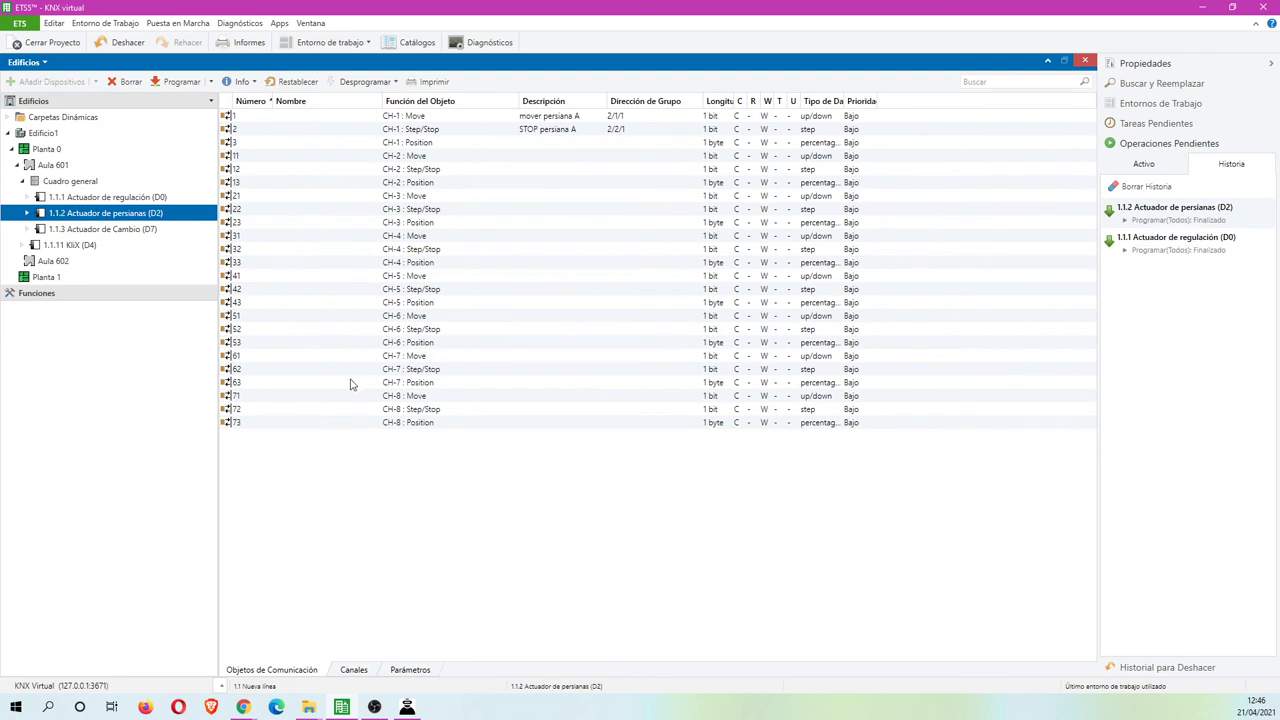
Run the full programming (Programar todo) of switching actuator D7 1.1.3, activating D7's programming button in KNX Virtual, and return to ETS5
click(100, 229)
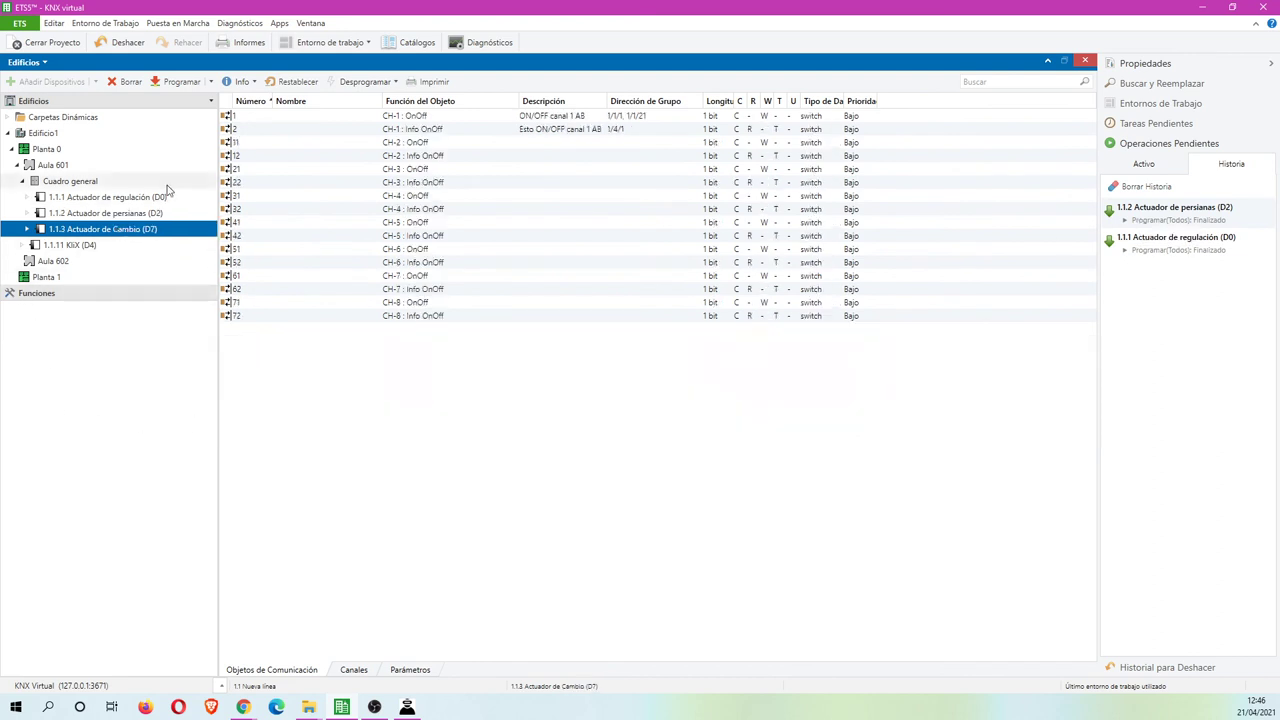
click(210, 81)
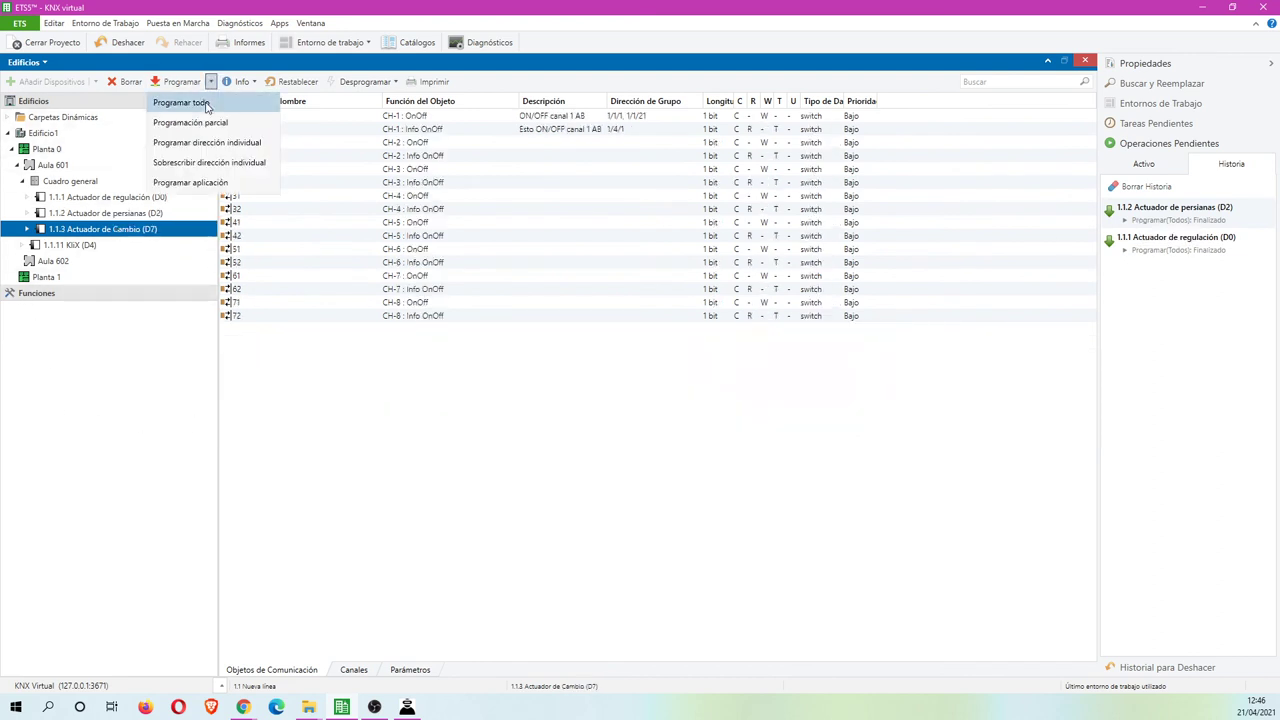
click(181, 102)
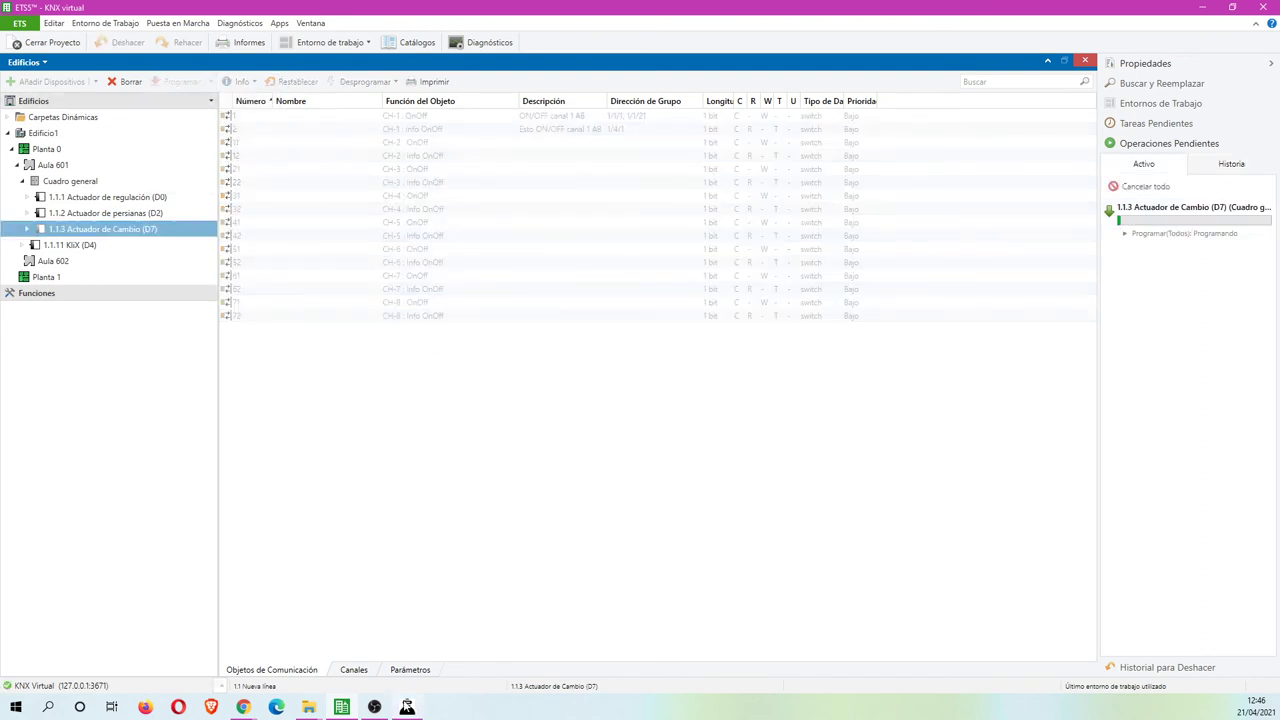
click(410, 708)
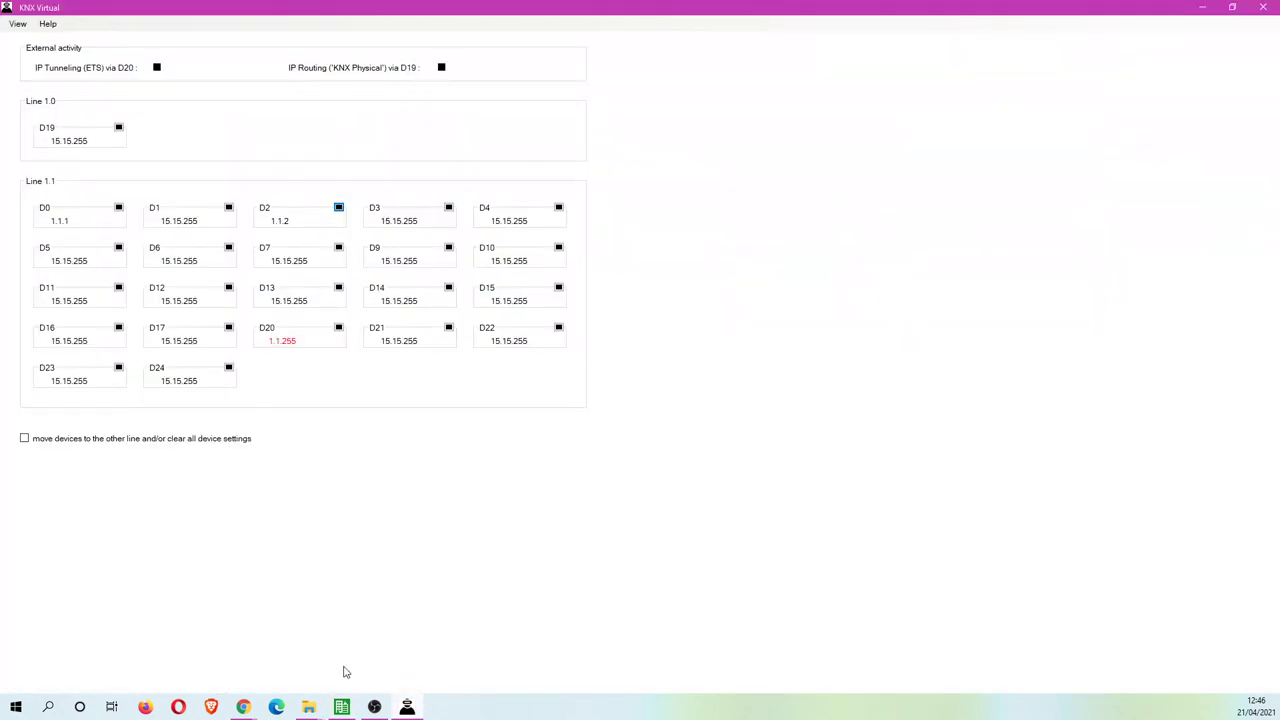
click(342, 708)
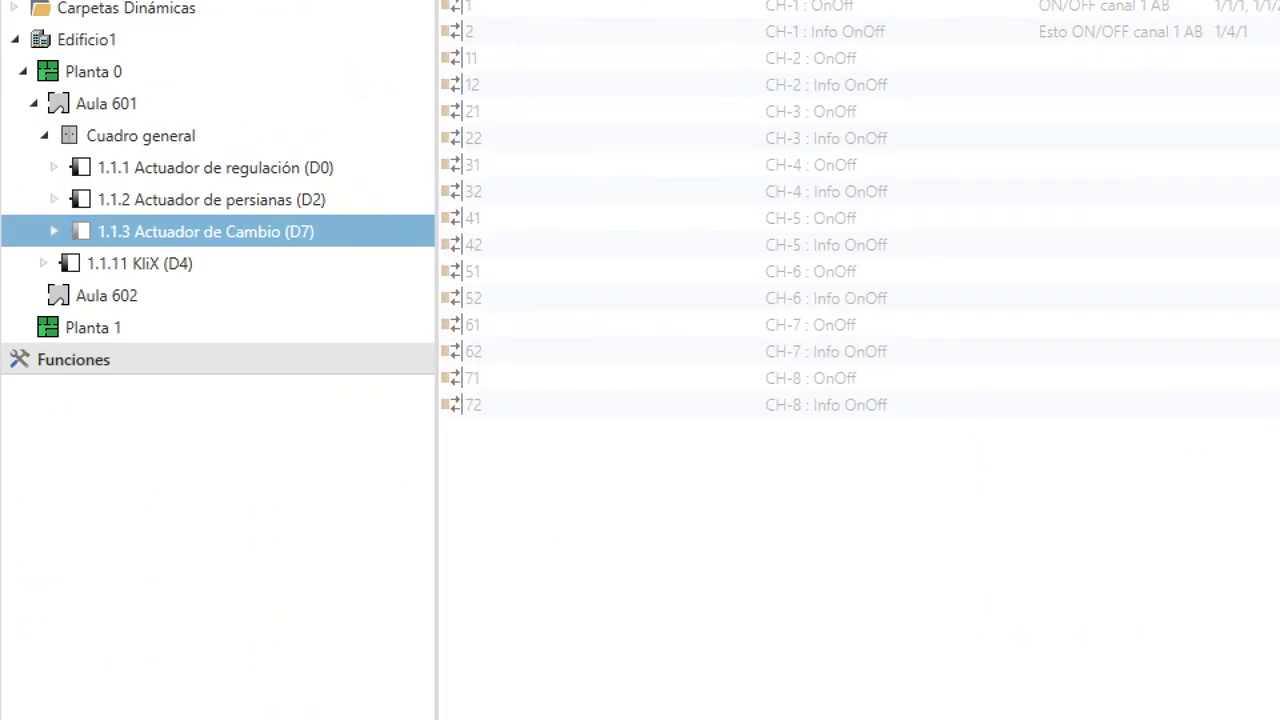
click(407, 708)
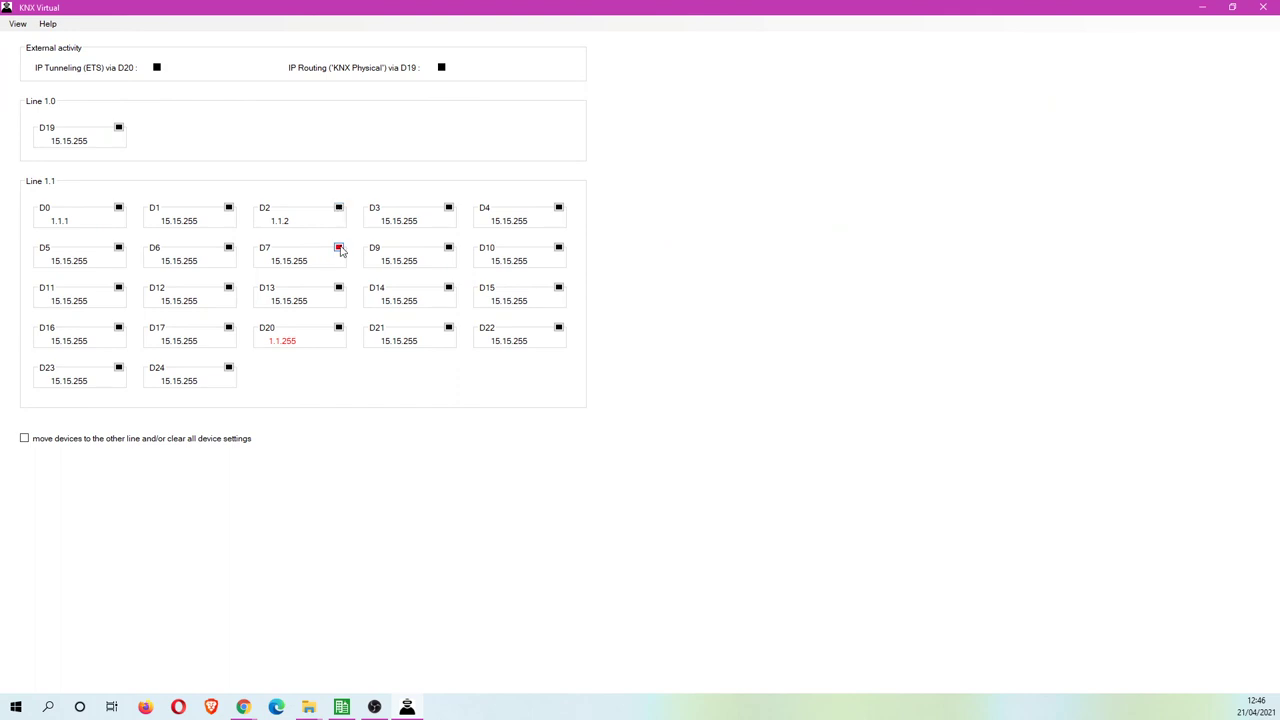
click(341, 708)
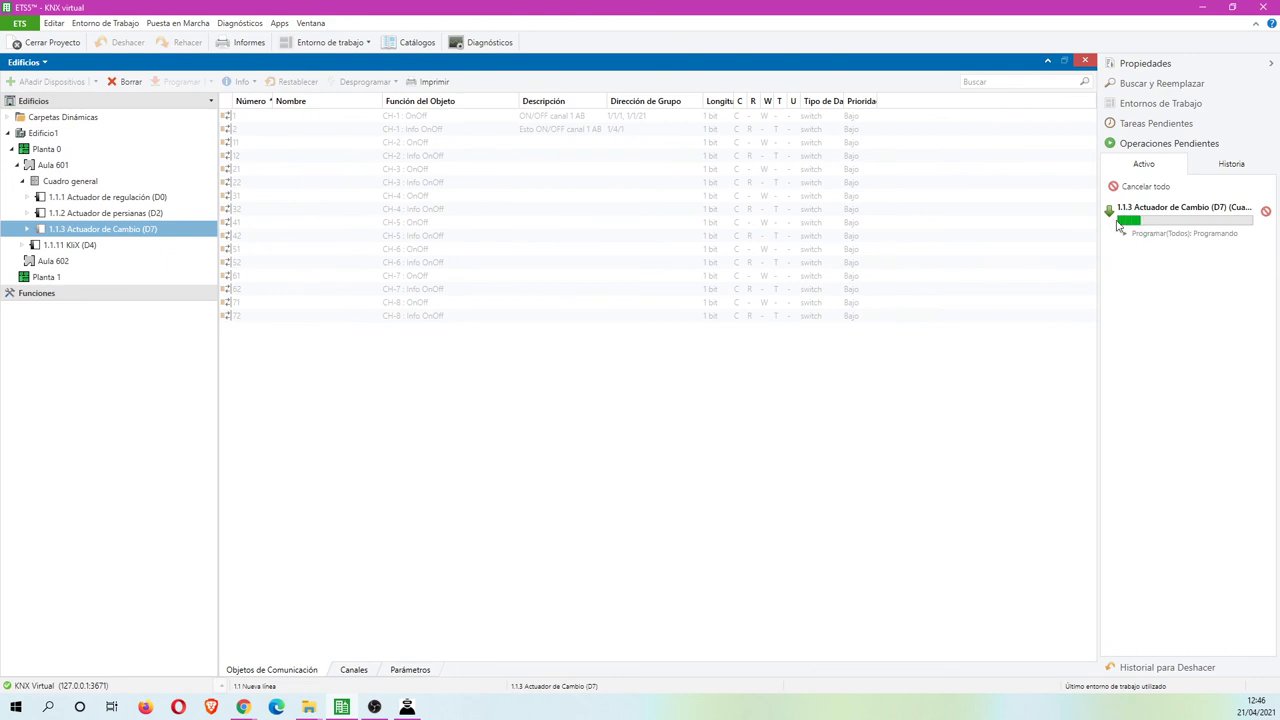
Run the full programming (Programar todo) of push-button device KliX D4 1.1.11, activating D4's programming button in KNX Virtual, and return to ETS5
click(86, 249)
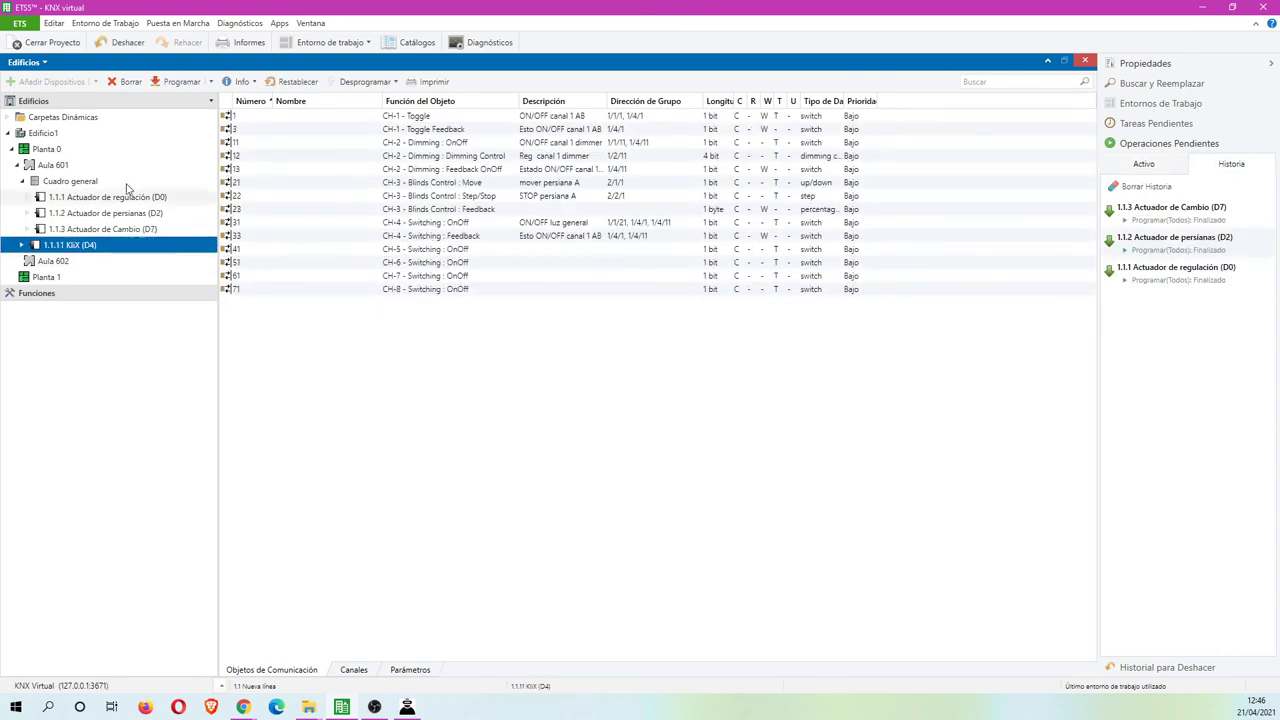
click(210, 82)
click(185, 101)
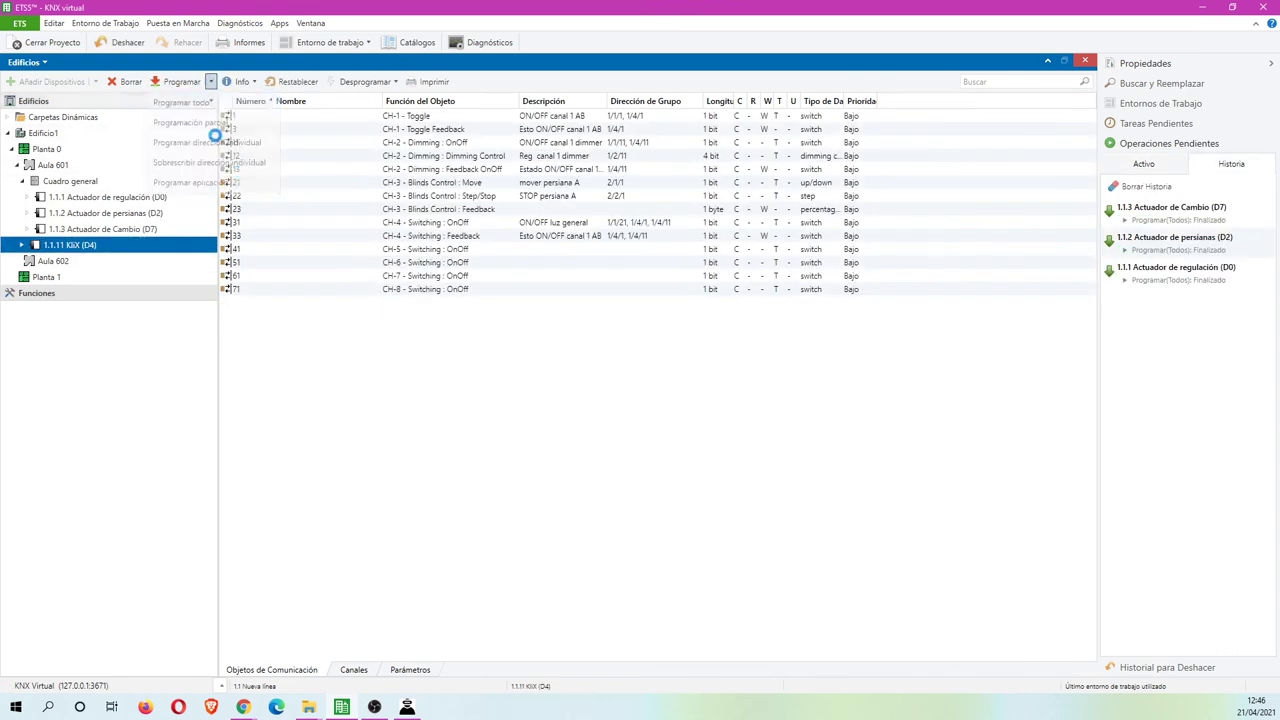
click(407, 706)
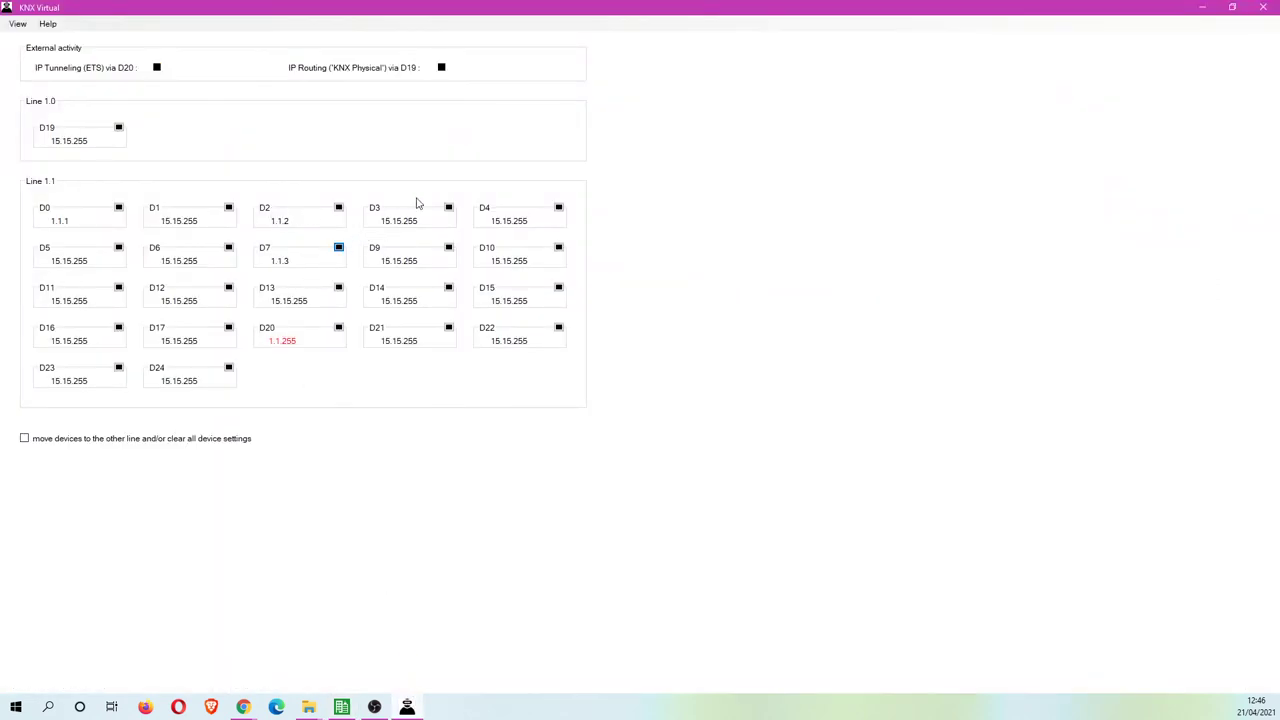
click(558, 207)
click(341, 707)
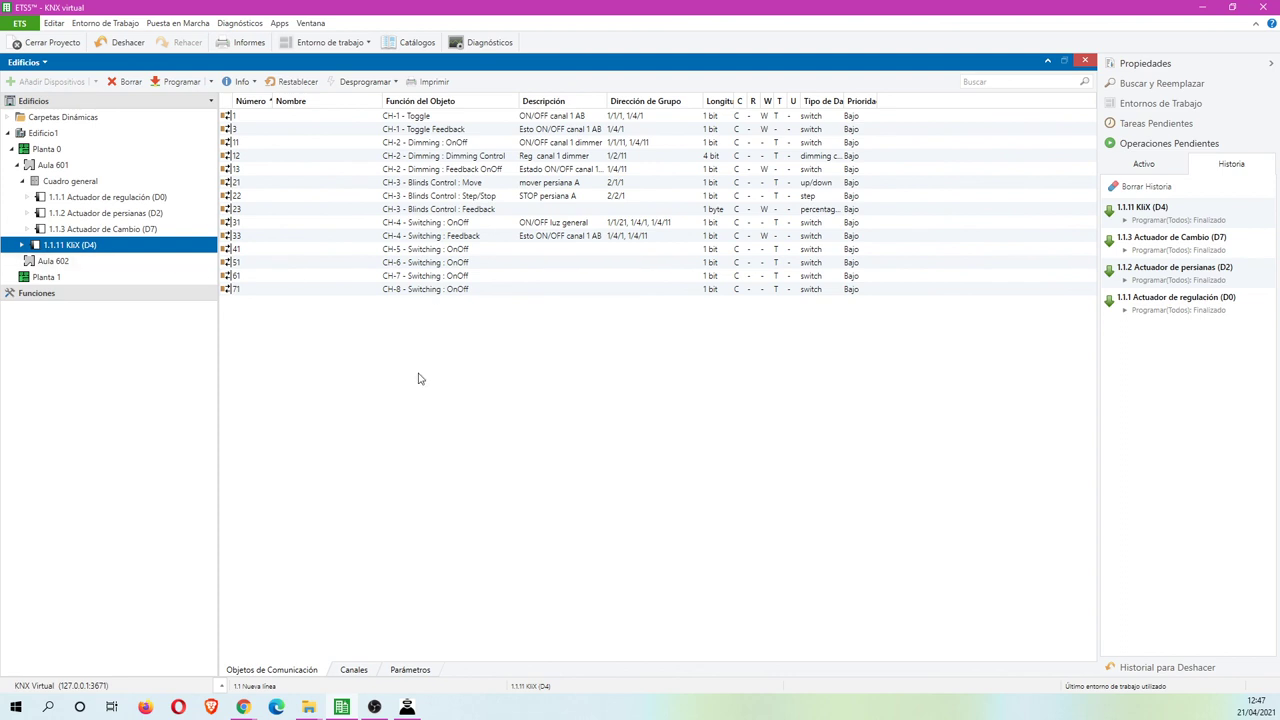
Switch to KNX Virtual's Base view and toggle D7 channel 1 on and off with D4's T button
click(407, 707)
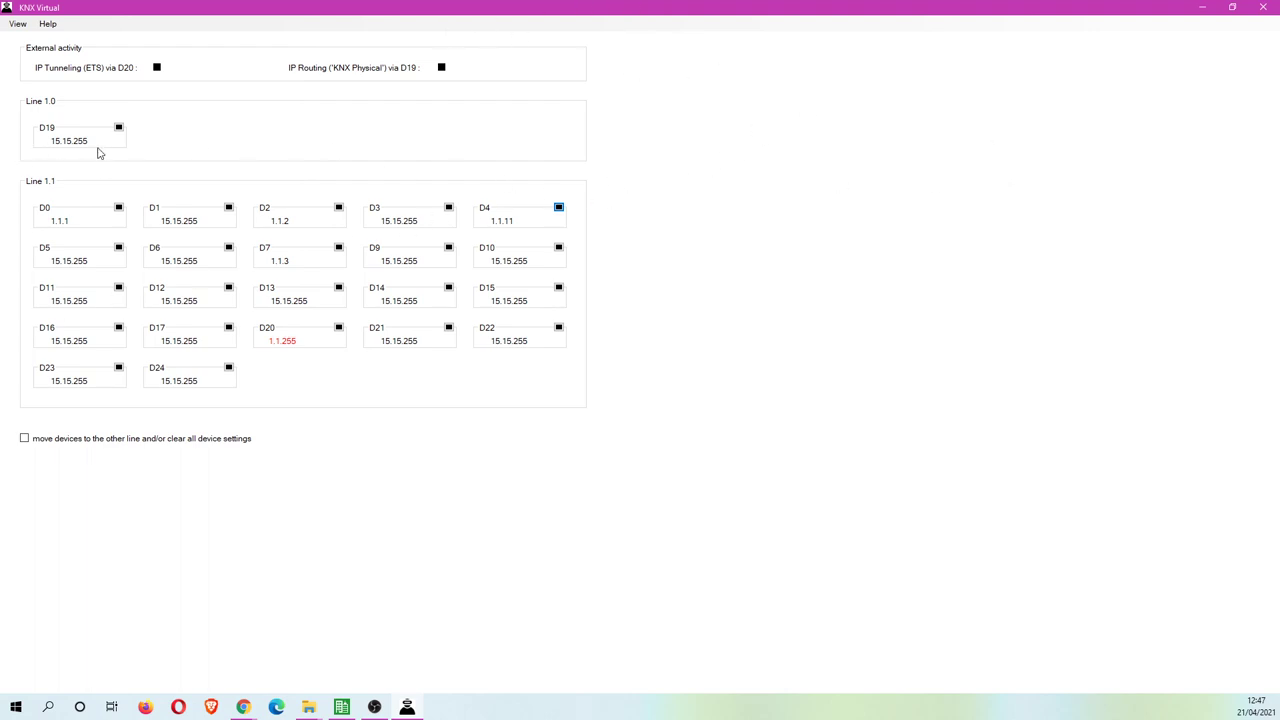
click(17, 24)
click(30, 38)
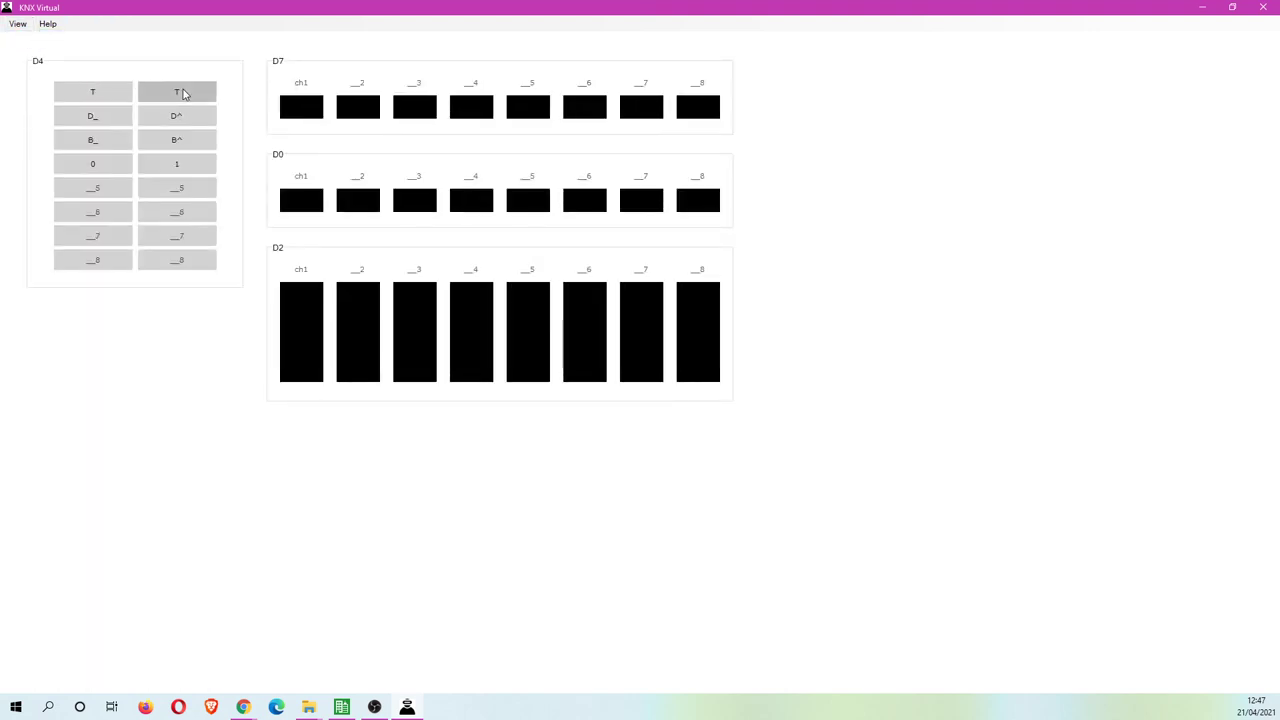
click(183, 93)
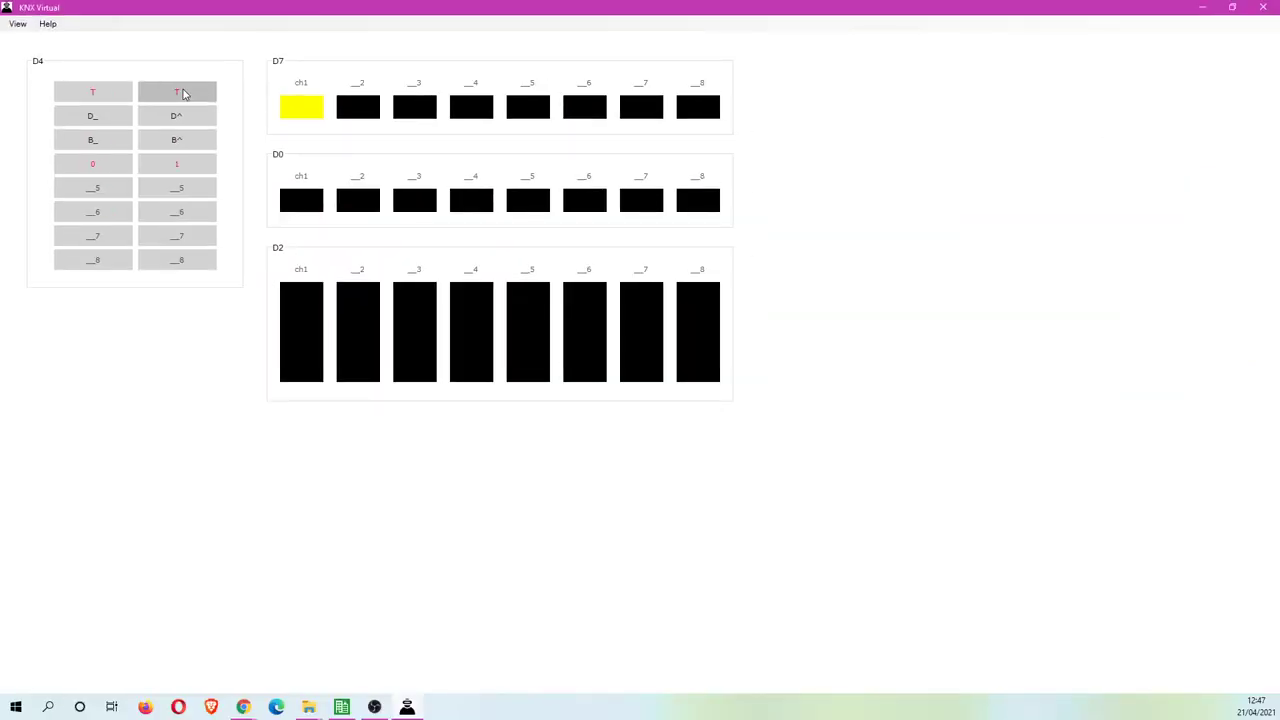
click(366, 186)
click(183, 93)
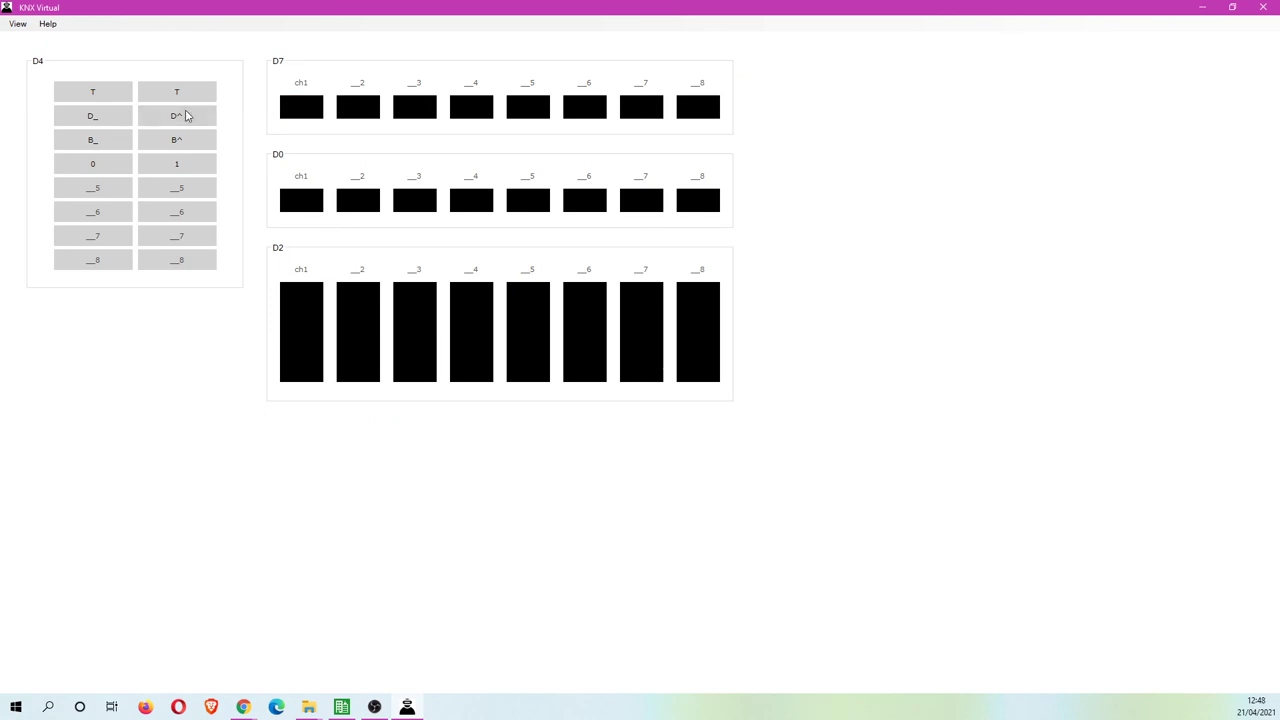
With D4's controls, turn D0 channel 1 on at 100% and dim it to 74%, then partly lower the D2 channel 1 blind
click(185, 116)
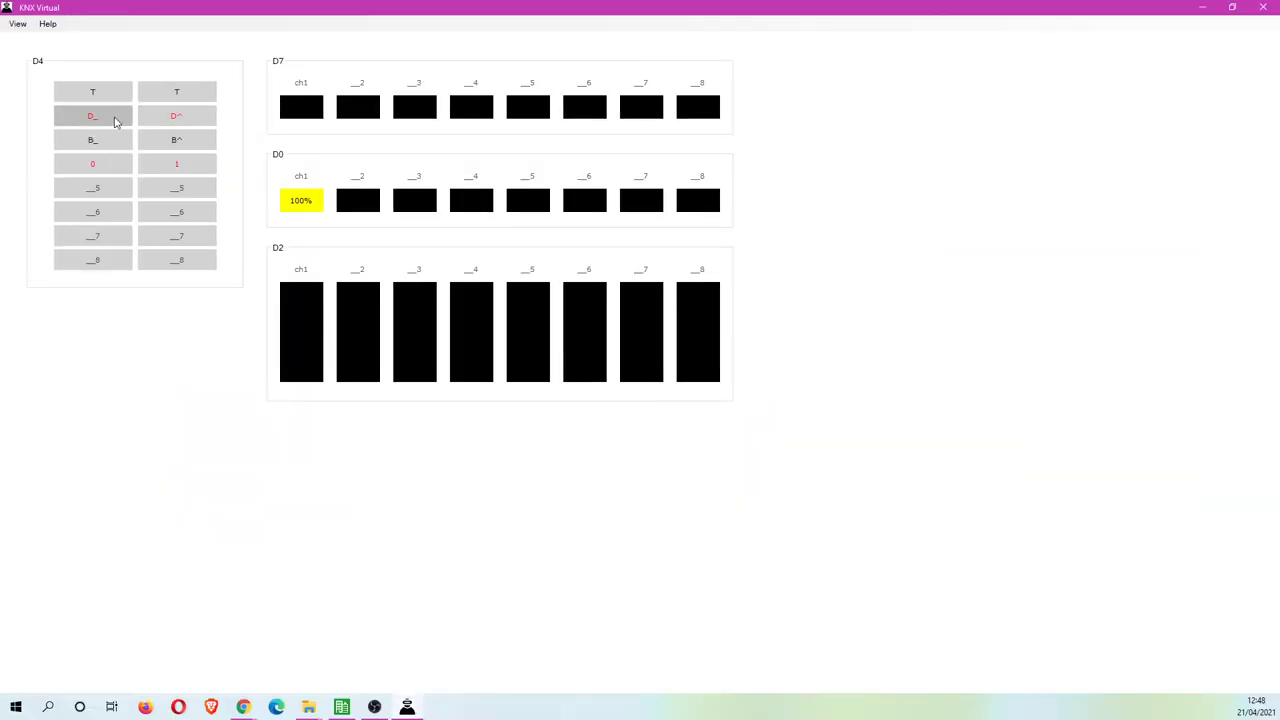
click(114, 121)
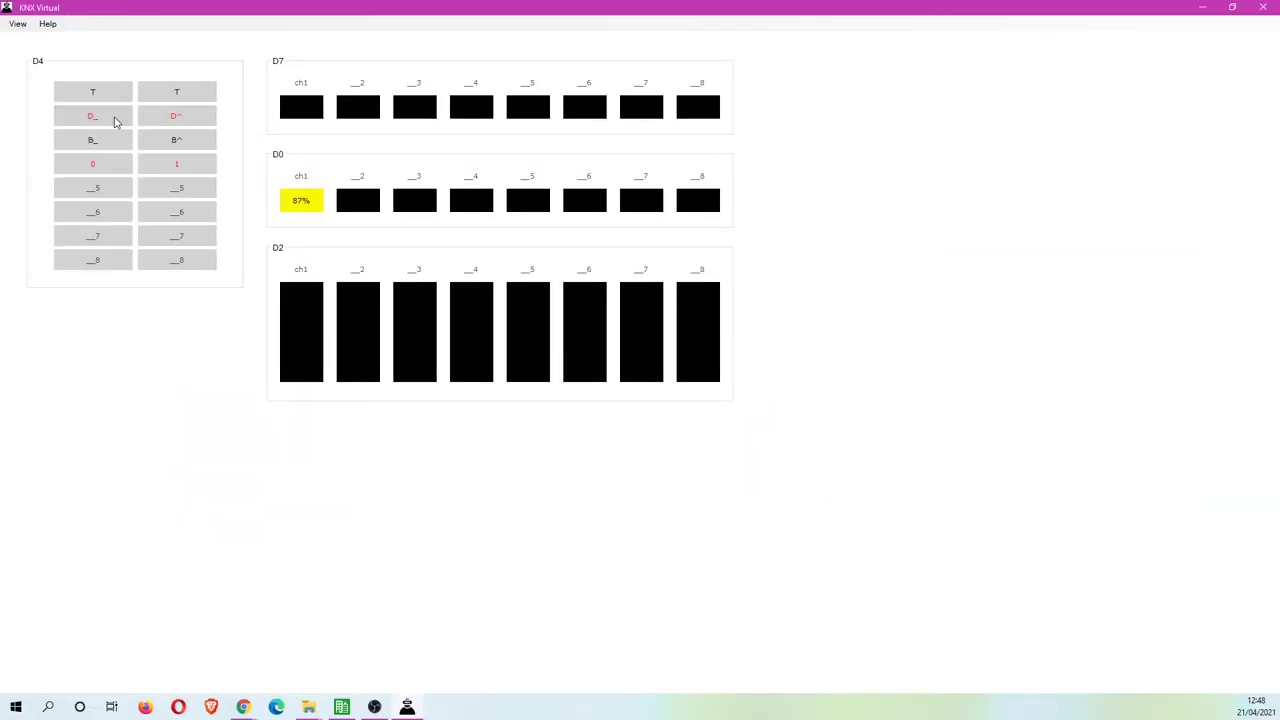
click(114, 121)
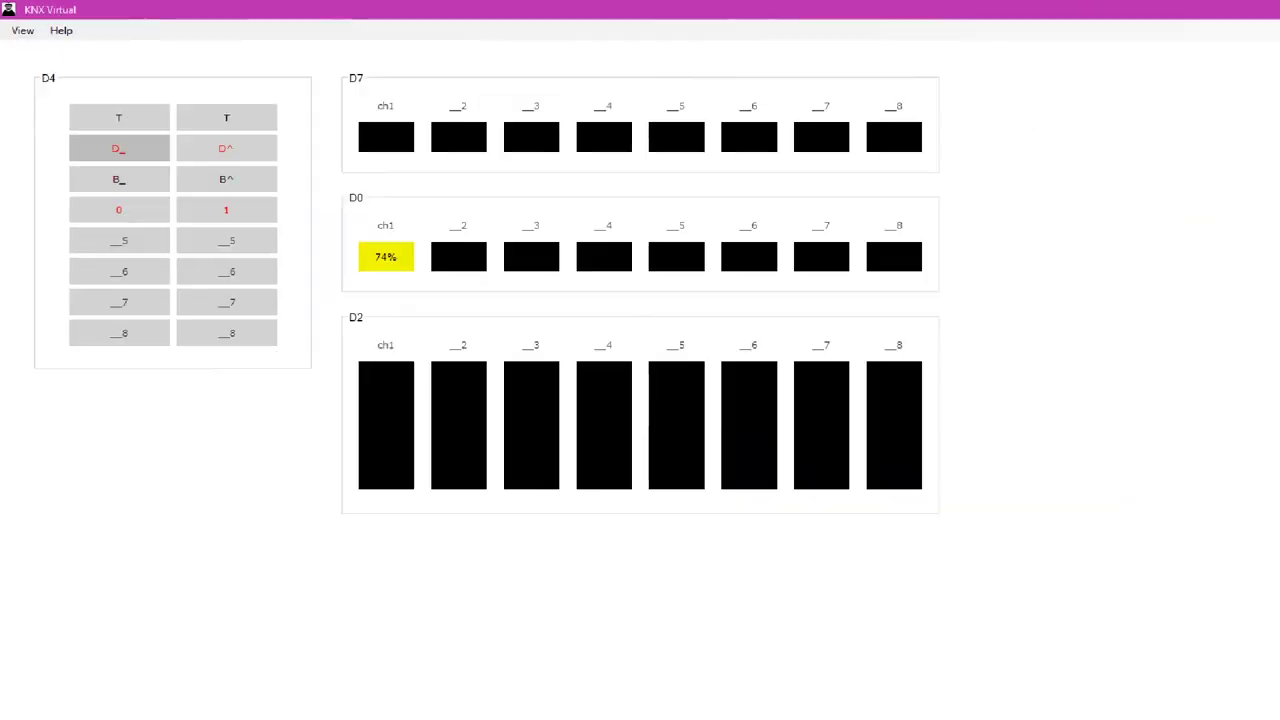
click(114, 150)
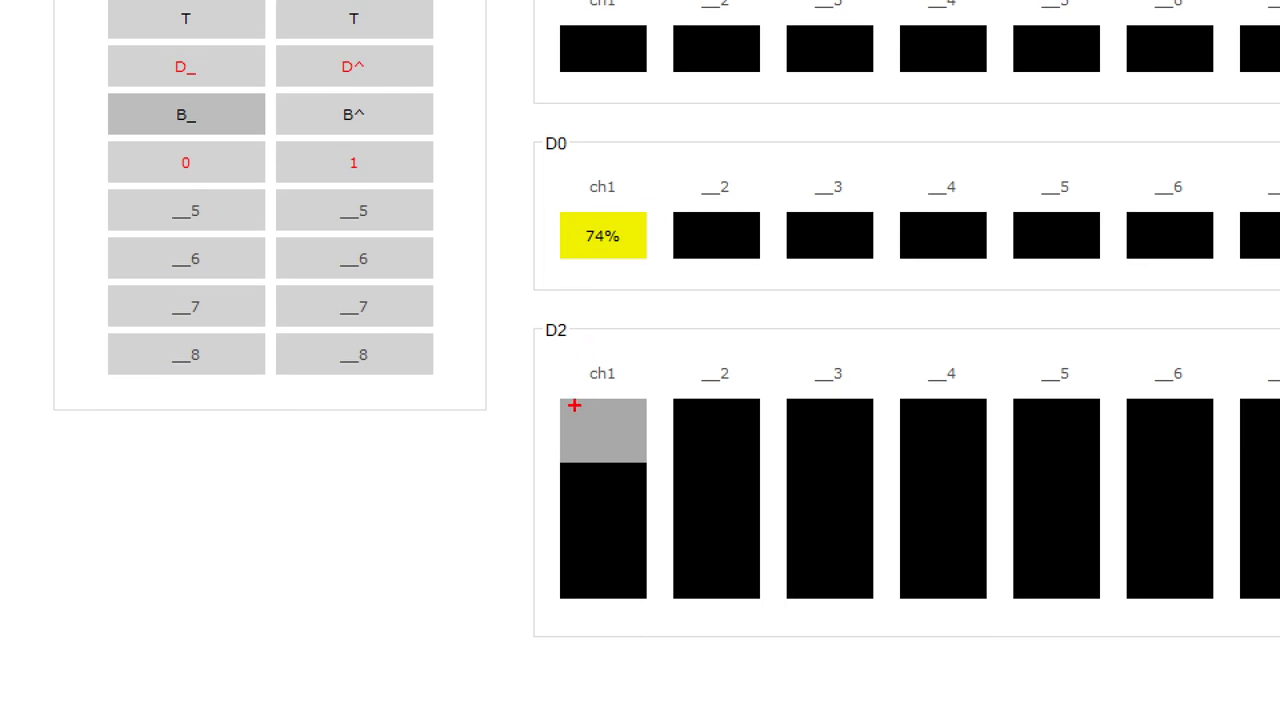
mouse_move(586, 364)
mouse_down()
mouse_move(655, 480)
mouse_move(556, 386)
mouse_up()
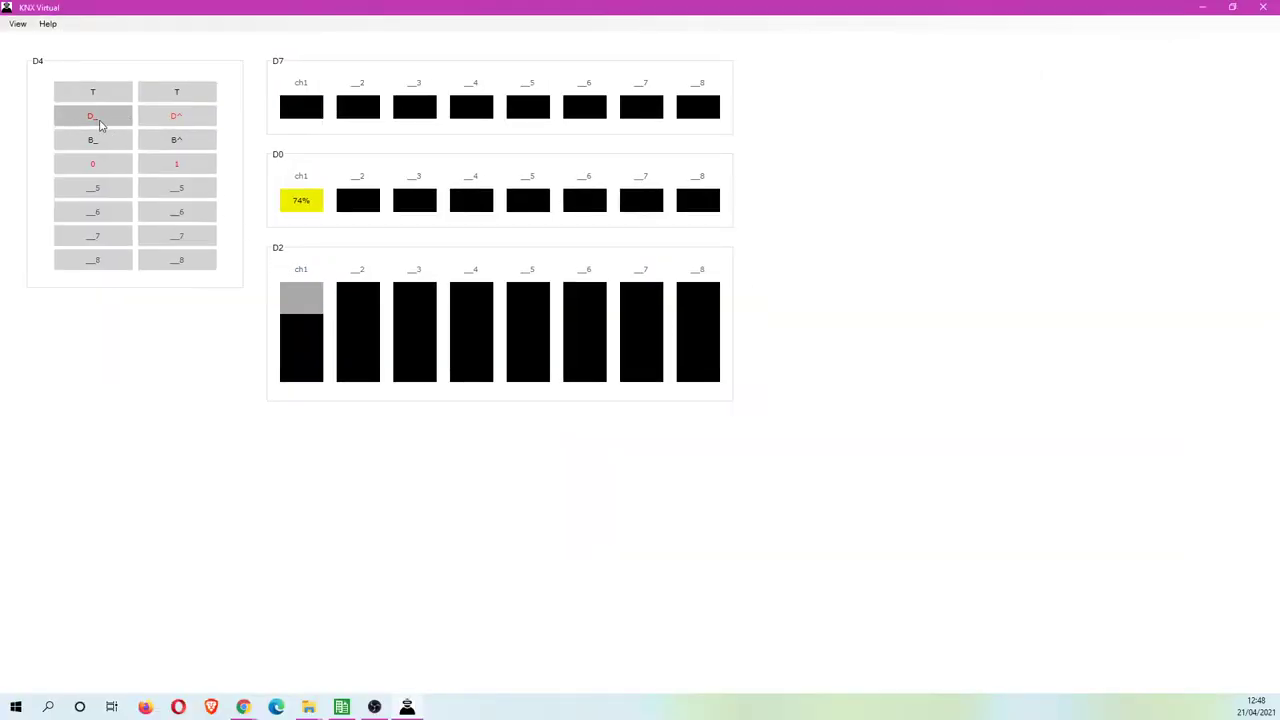
Dim D0 channel 1 to 49% with D_, and test D4's general light control by switching it on (1) and off (0)
click(99, 124)
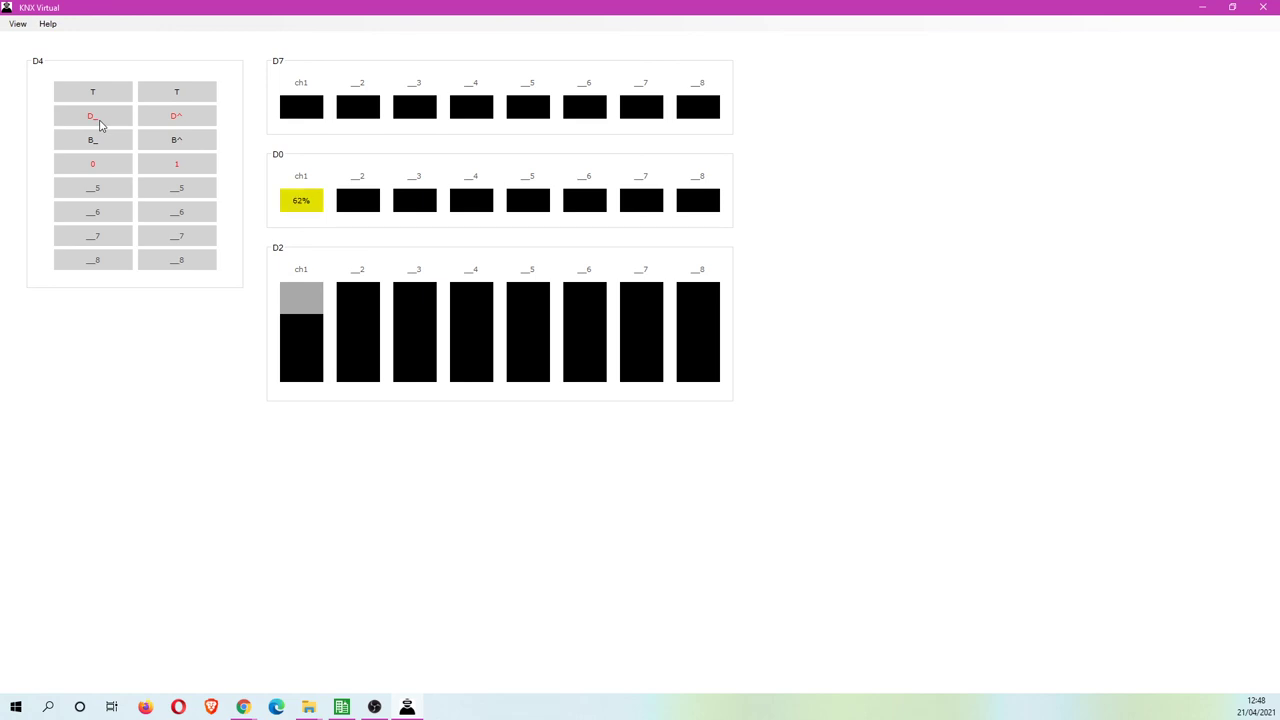
click(99, 124)
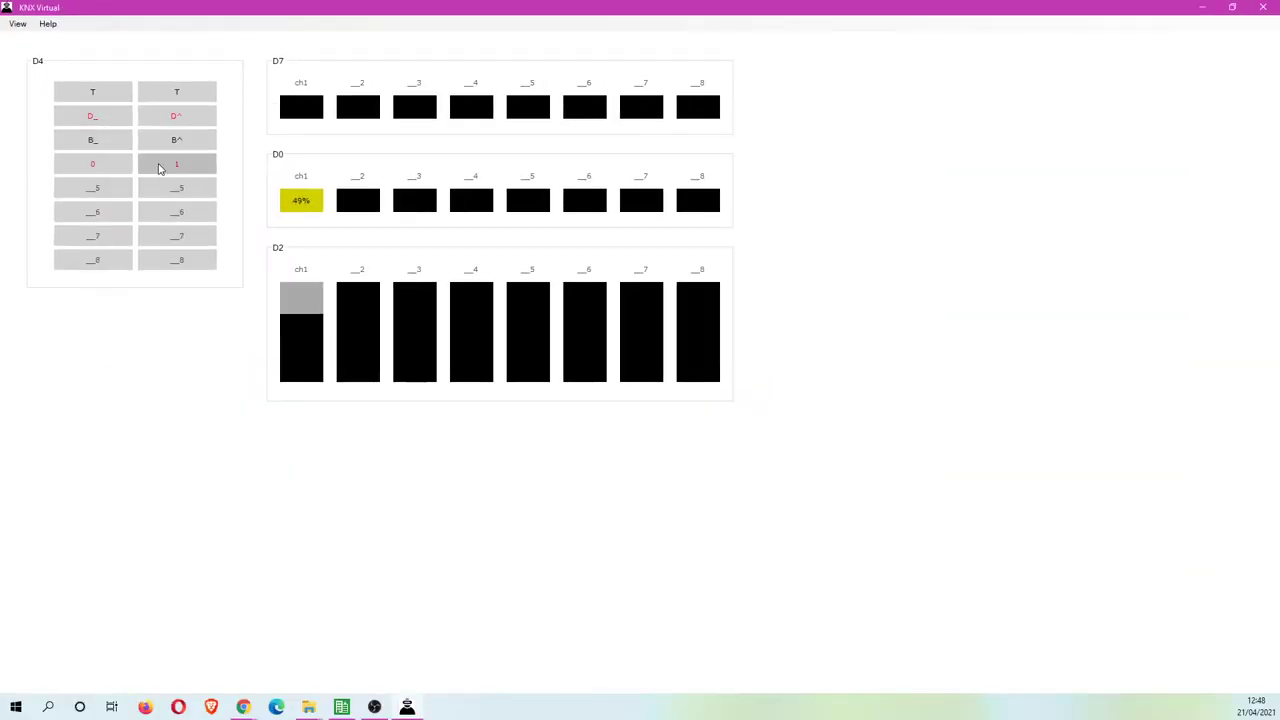
click(163, 169)
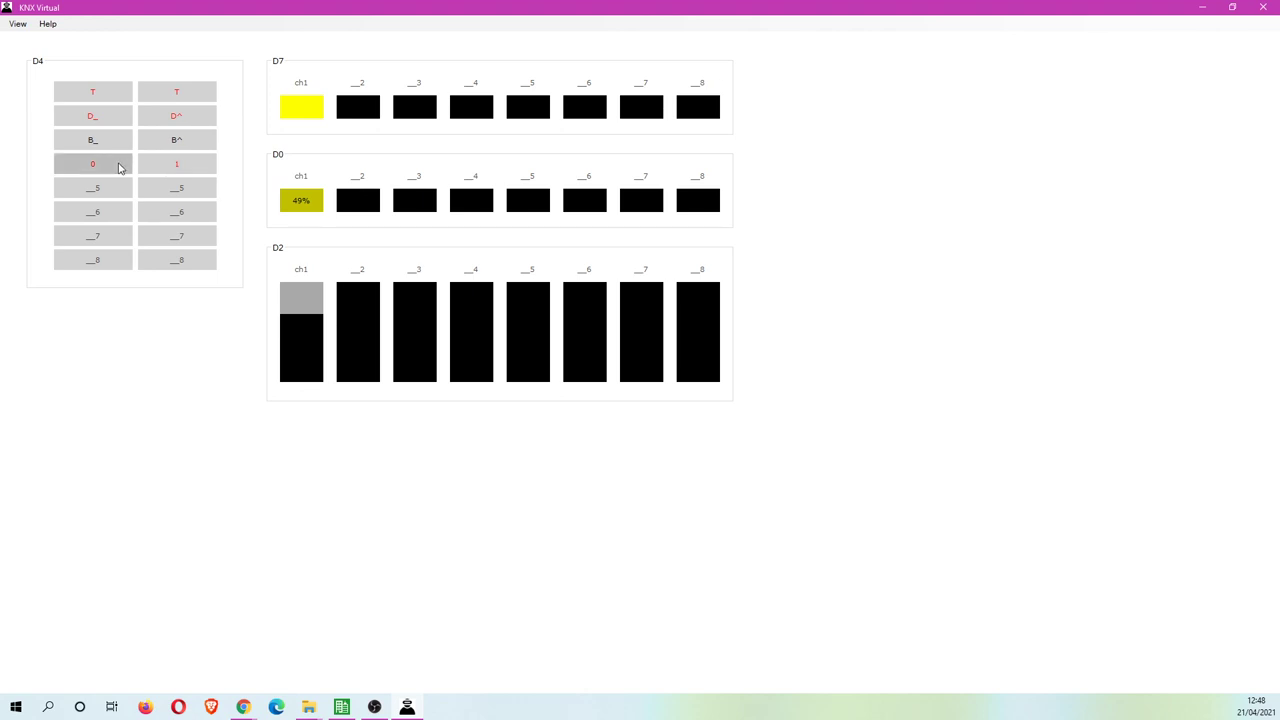
click(118, 168)
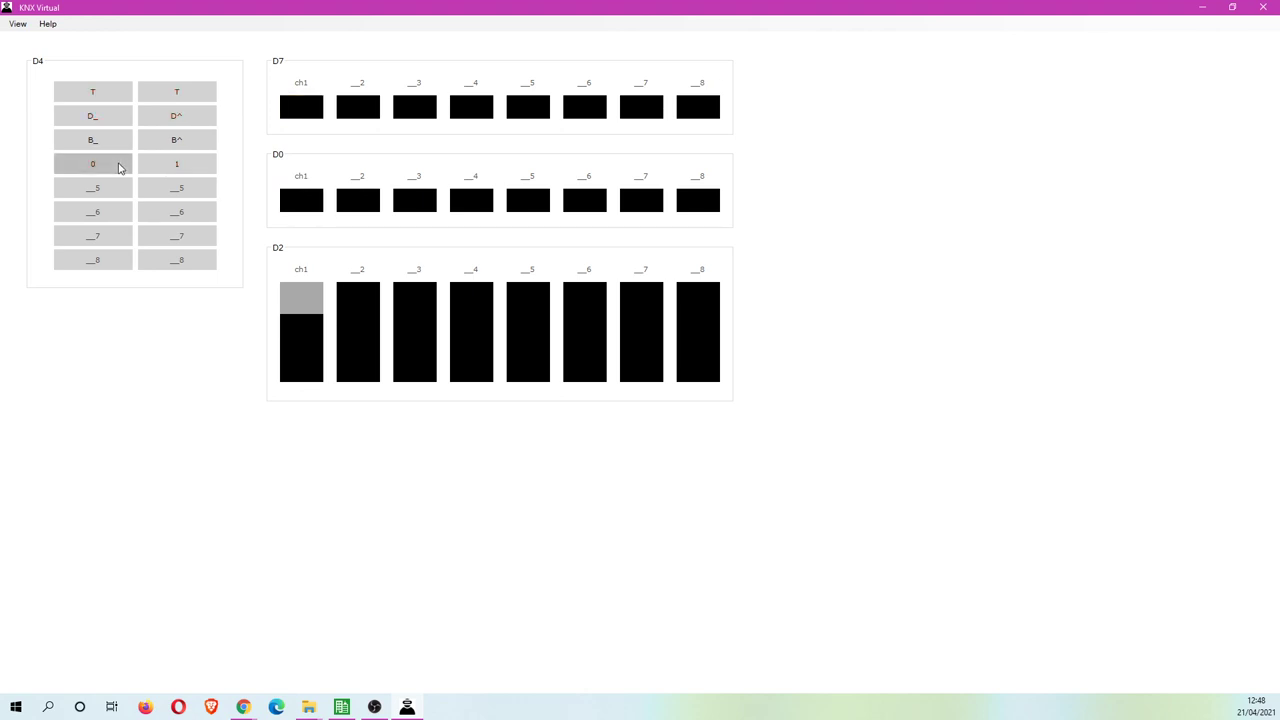